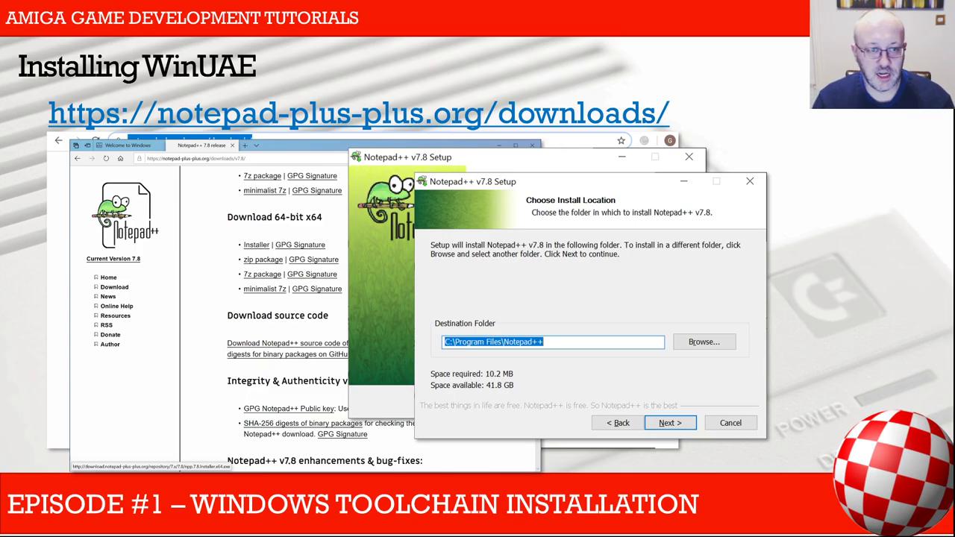
Leave the slide show and switch to the AmigaGameDev virtual machine in VMware Workstation
{"action": "key", "text": "Escape"}
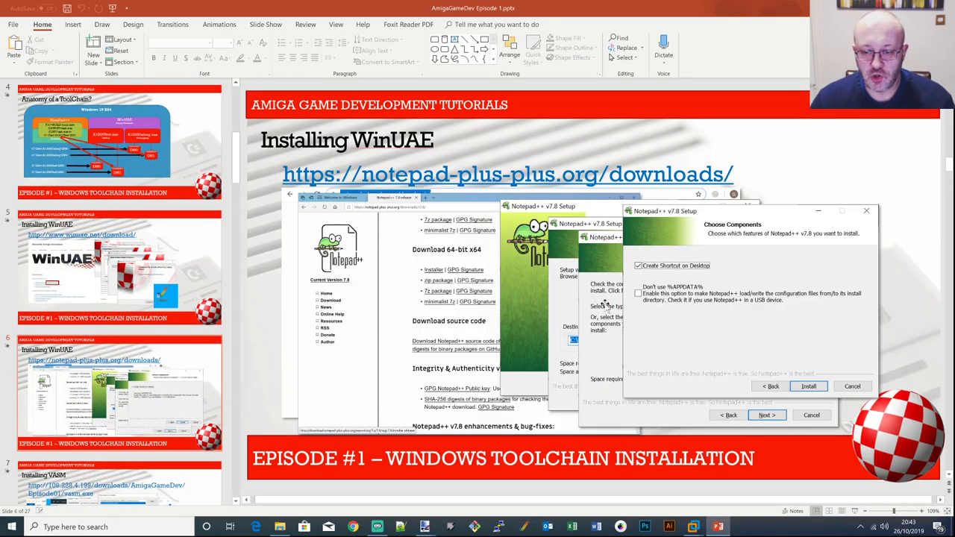
{"action": "mouse_move", "coordinate": [696, 527]}
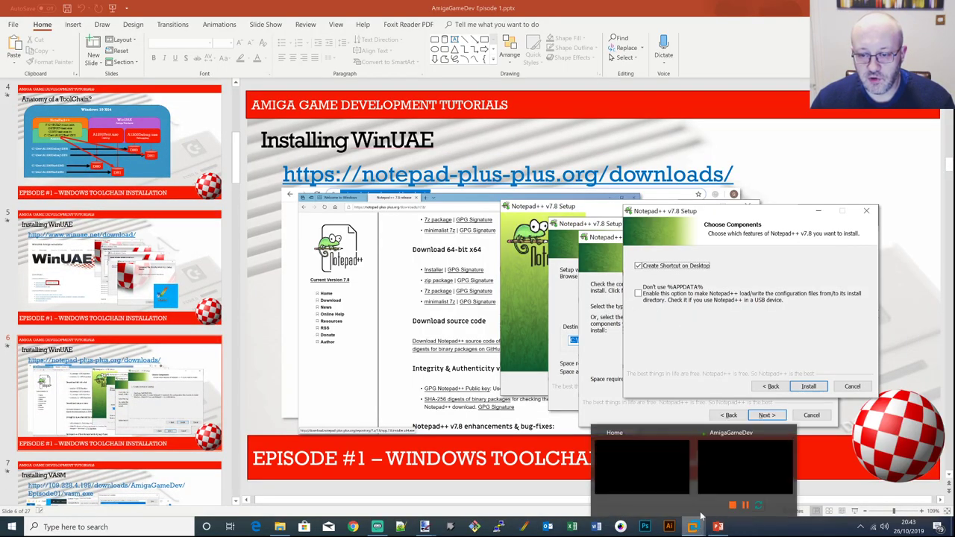
{"action": "left_click", "coordinate": [739, 467]}
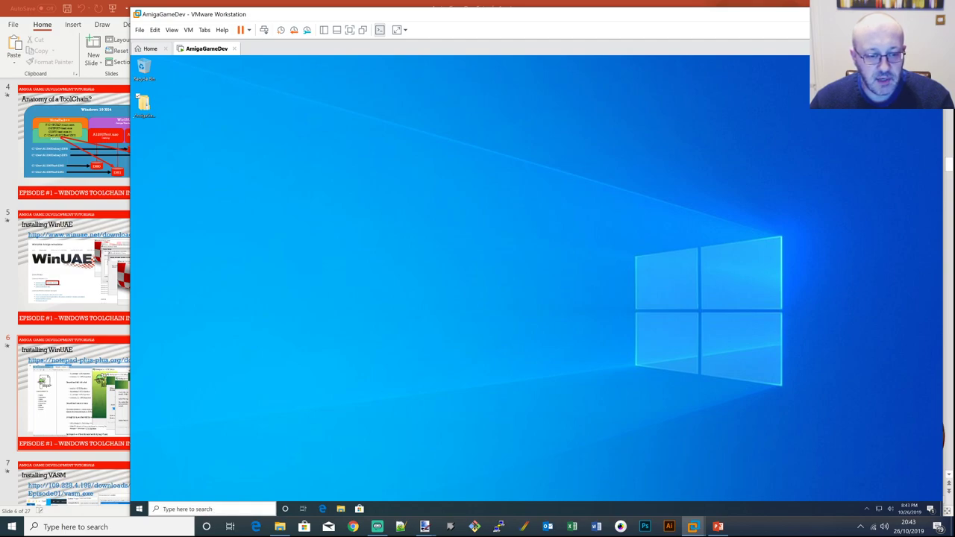
Check the virtual machine's Windows version with winver and close the version information
{"action": "left_click", "coordinate": [209, 508]}
{"action": "type", "text": "winver"}
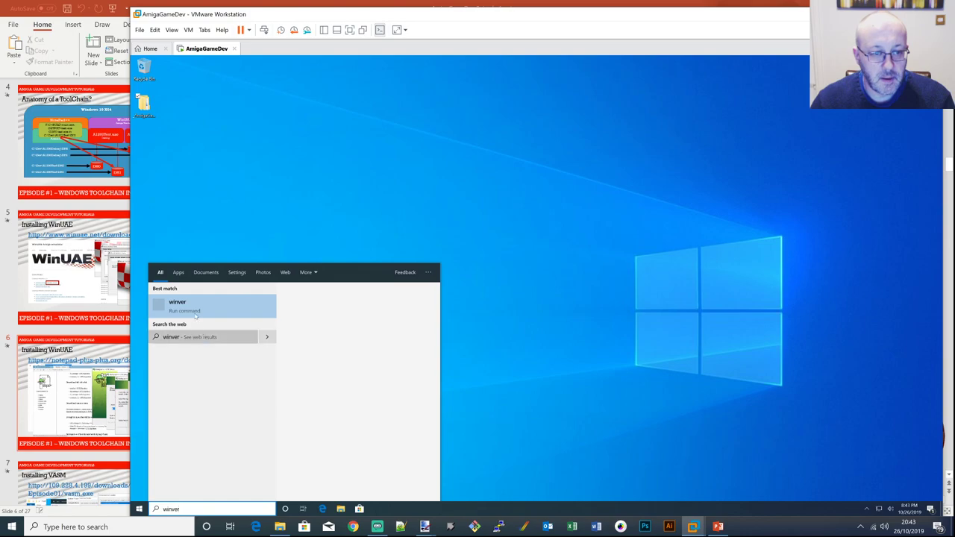
{"action": "left_click", "coordinate": [186, 311]}
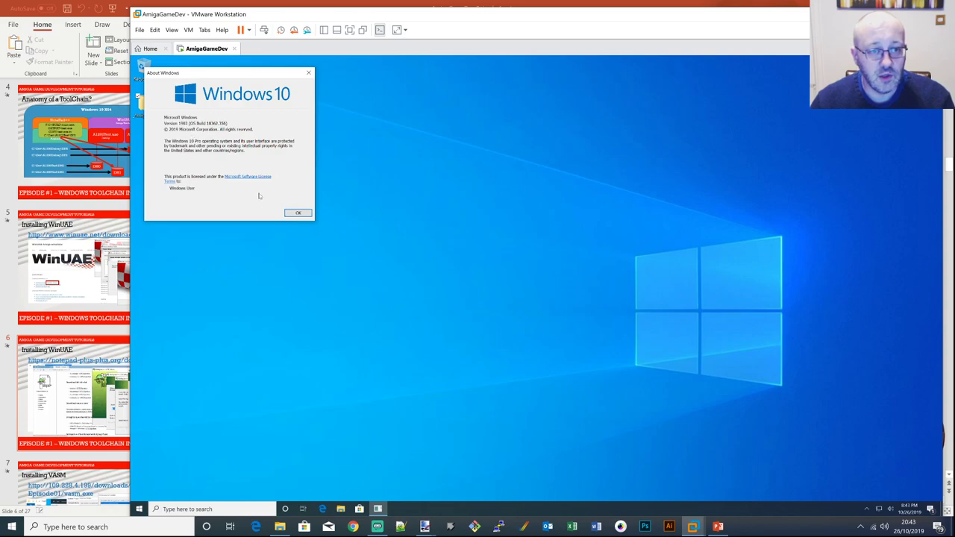
{"action": "left_click", "coordinate": [301, 214]}
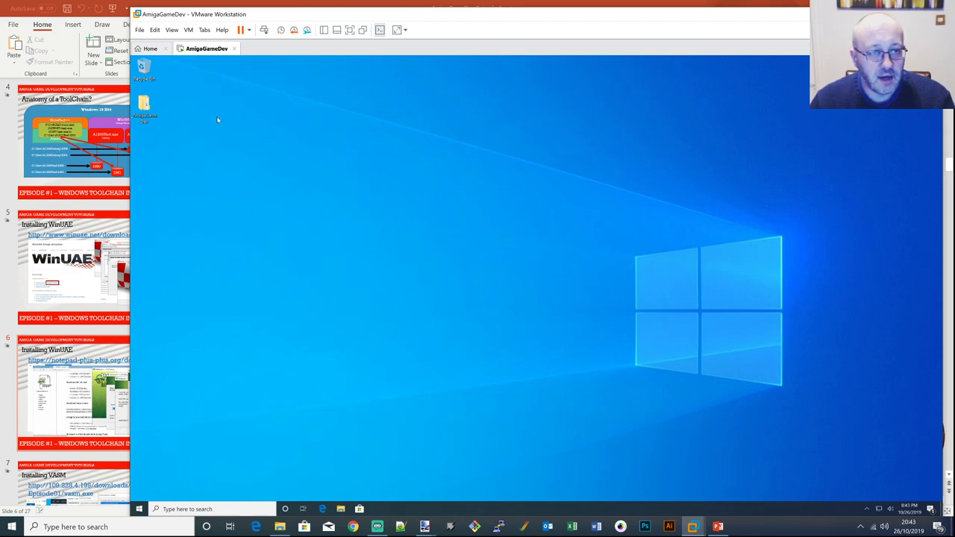
Open the WinUAE Download shortcut from the Download Links folder of Episode 1 - Toolchain Setup, using Microsoft Edge
{"action": "left_click_drag", "start_coordinate": [233, 15], "coordinate": [258, 26]}
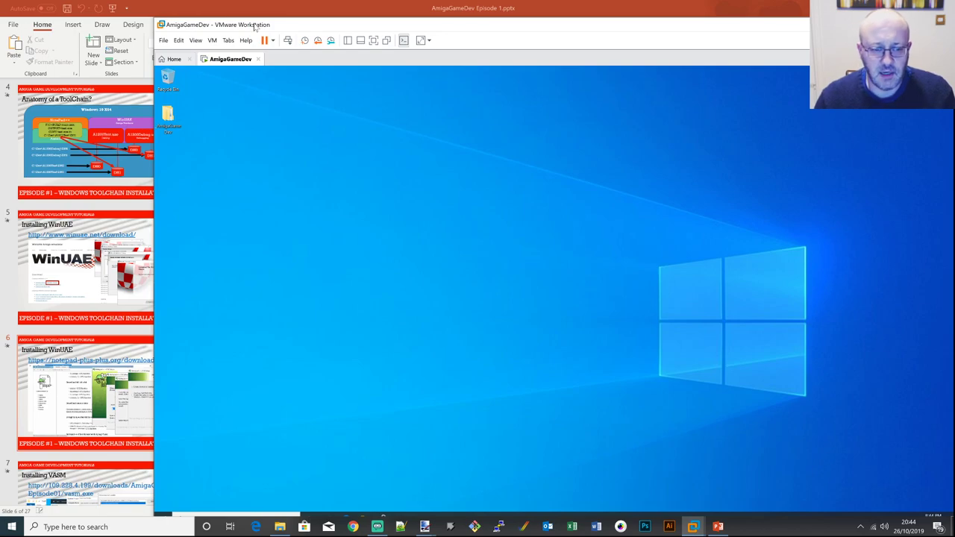
{"action": "left_click_drag", "start_coordinate": [347, 26], "coordinate": [335, 13]}
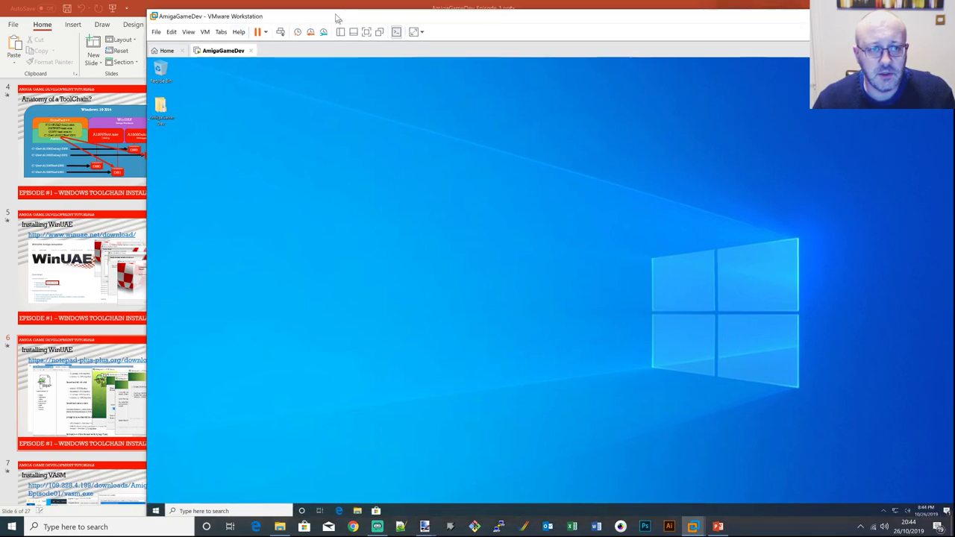
{"action": "left_click", "coordinate": [156, 103]}
{"action": "double_click", "coordinate": [156, 103]}
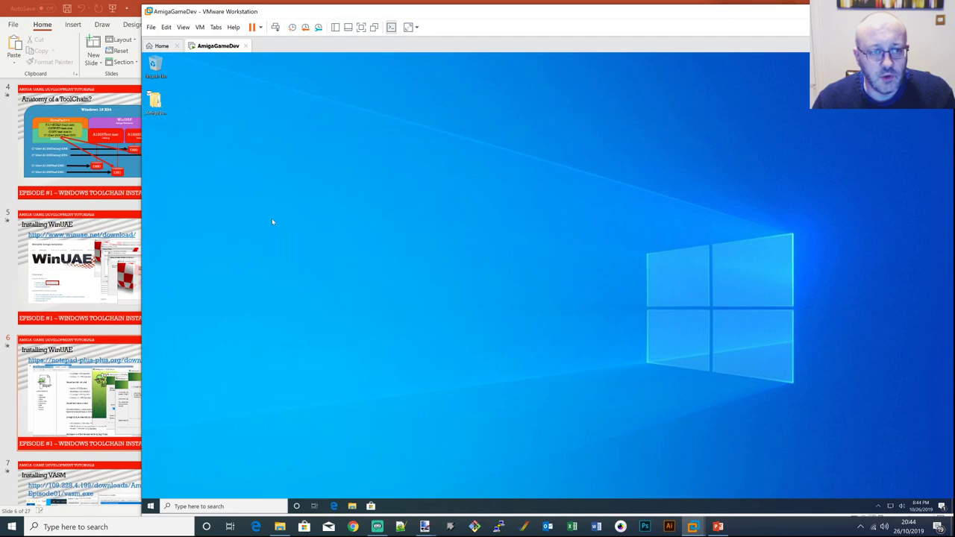
{"action": "double_click", "coordinate": [448, 208]}
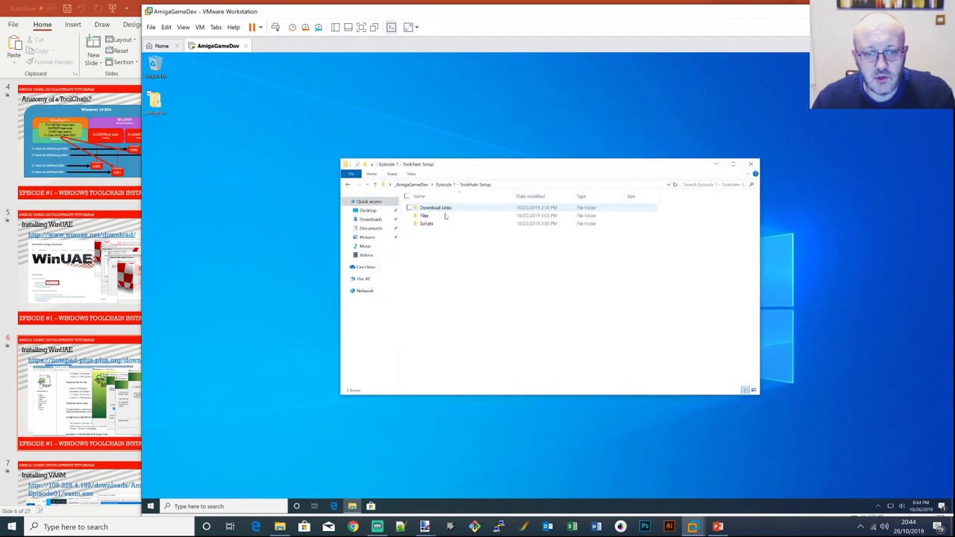
{"action": "double_click", "coordinate": [436, 208]}
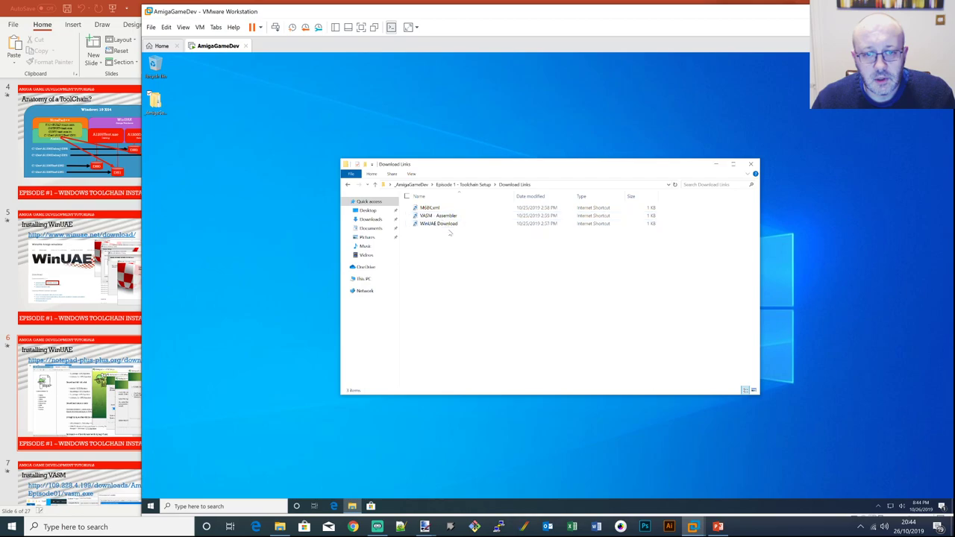
{"action": "double_click", "coordinate": [449, 226]}
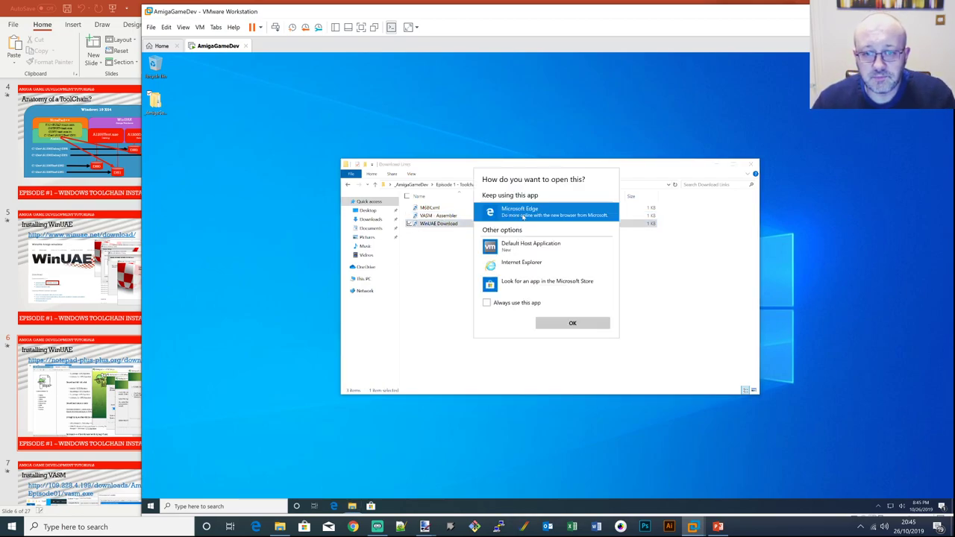
{"action": "left_click", "coordinate": [574, 323]}
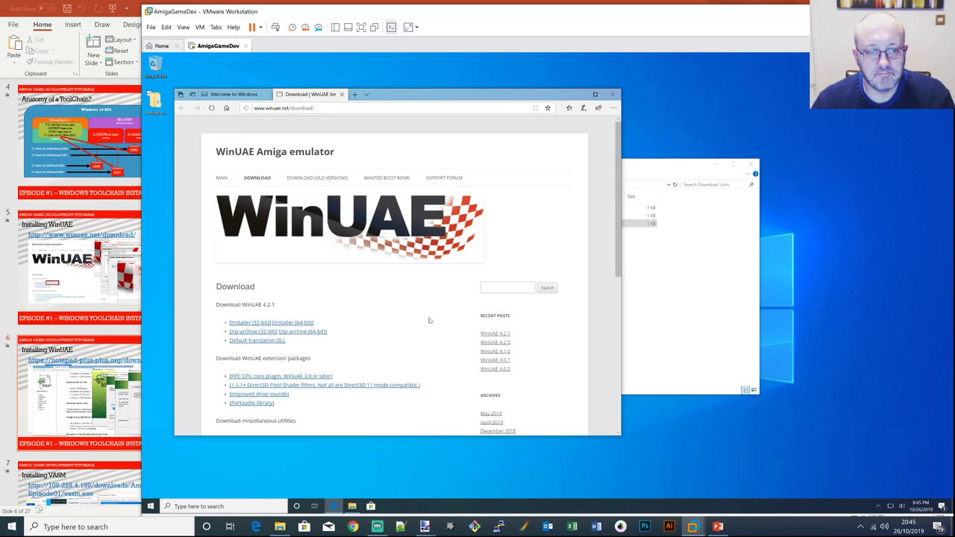
Download and run the 64-bit installer of WinUAE 4.2.1, and bring its setup wizard to the front
{"action": "left_click", "coordinate": [304, 322]}
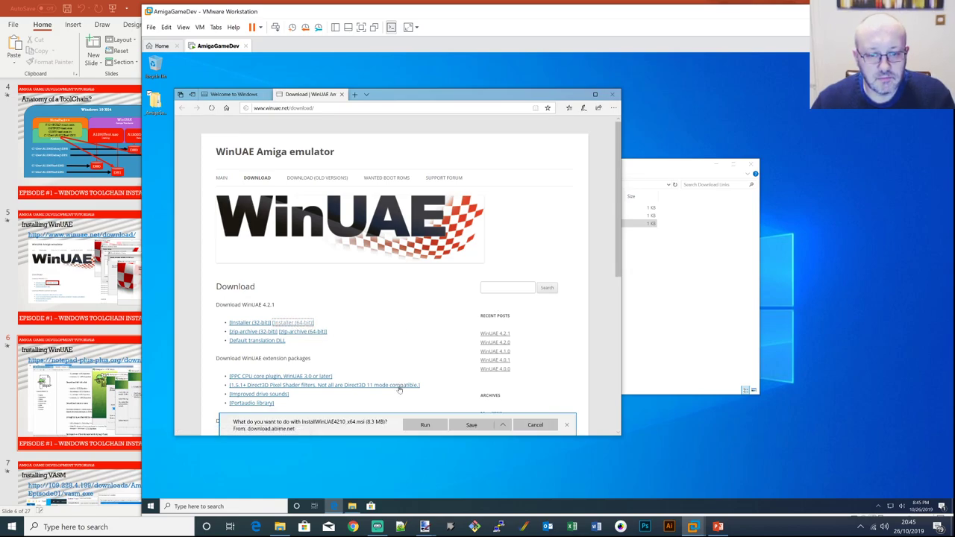
{"action": "left_click", "coordinate": [425, 425]}
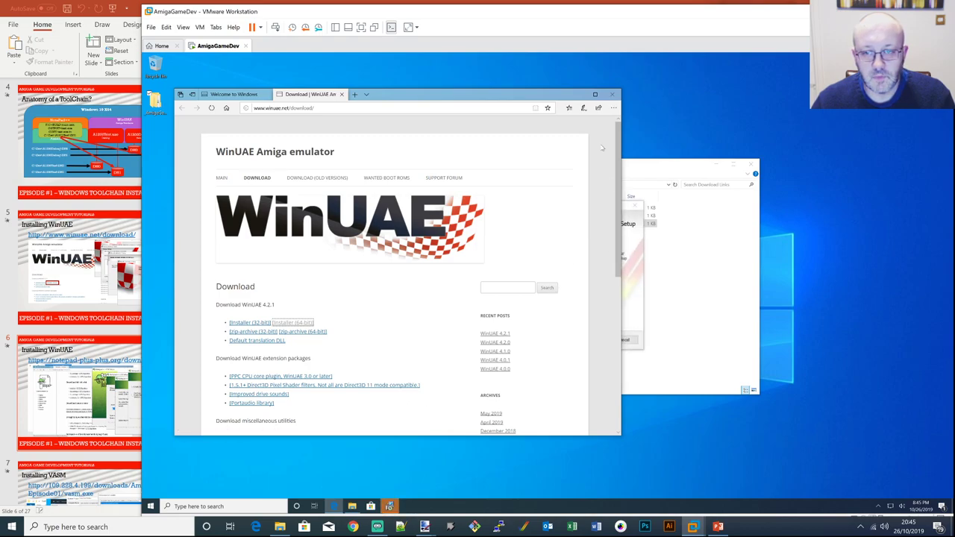
{"action": "left_click_drag", "start_coordinate": [539, 88], "coordinate": [481, 82]}
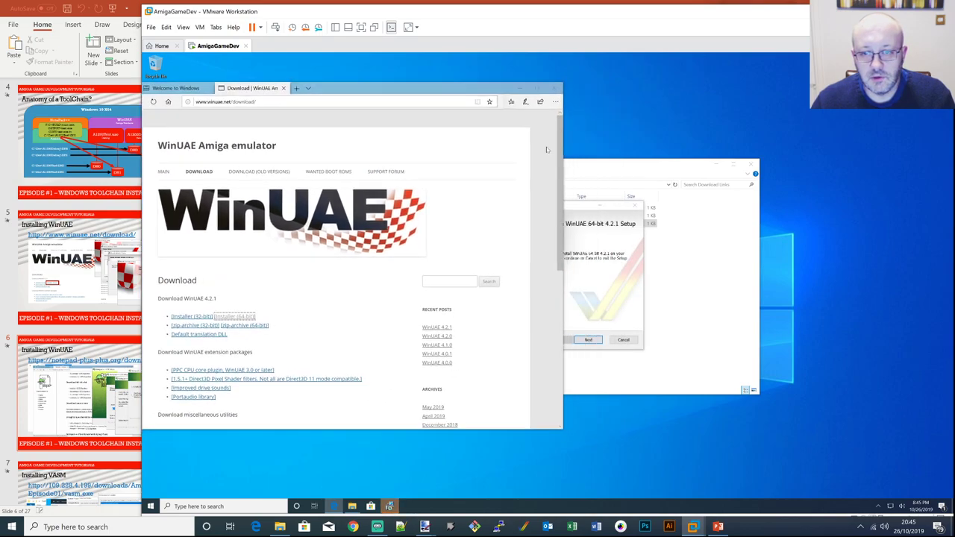
{"action": "left_click", "coordinate": [587, 209]}
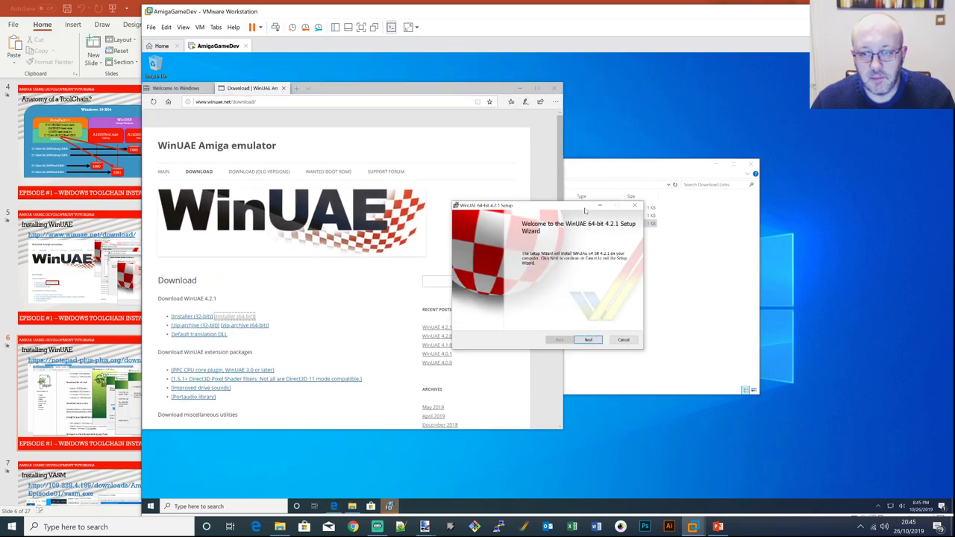
Install WinUAE with the default features and location C:\Program Files\WinUAE\, allow the elevation request, and finish the wizard
{"action": "left_click", "coordinate": [588, 341]}
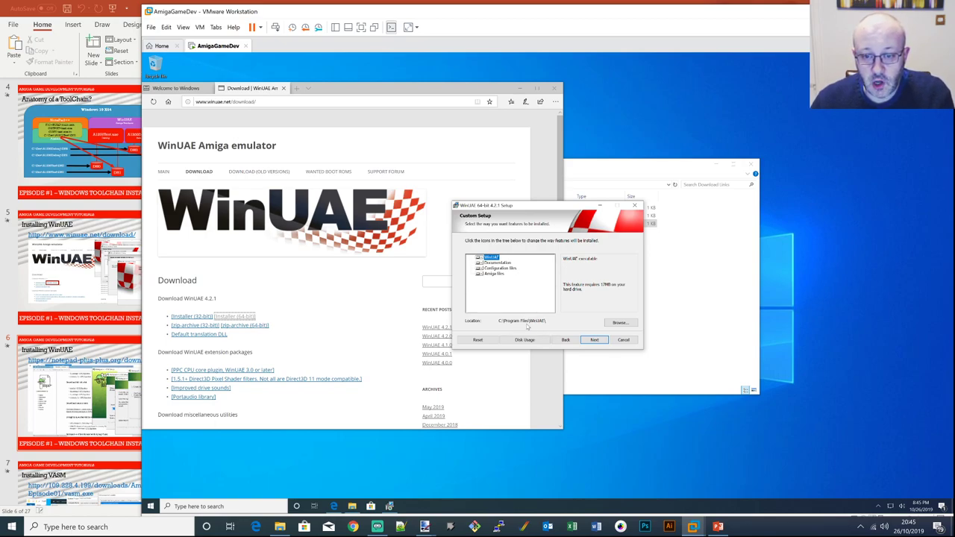
{"action": "left_click", "coordinate": [594, 339]}
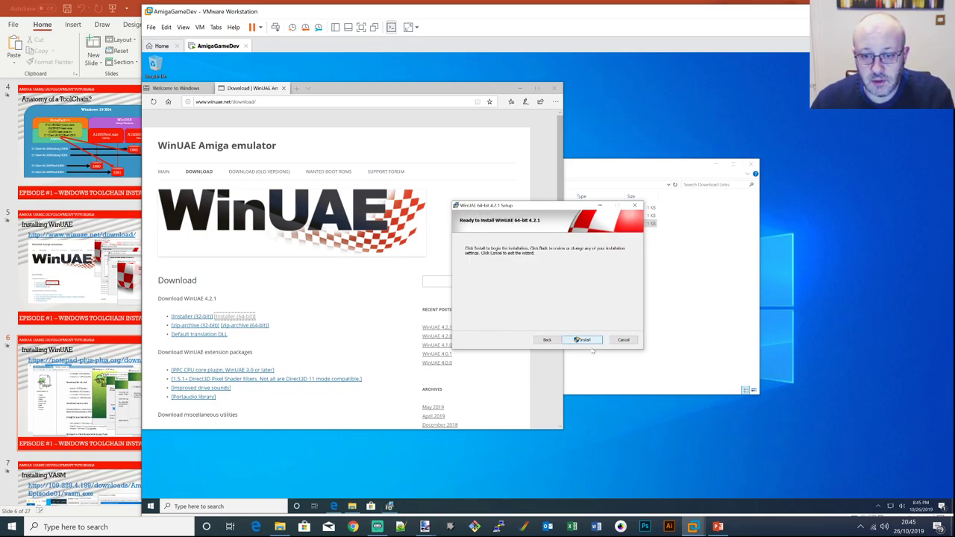
{"action": "left_click", "coordinate": [583, 339]}
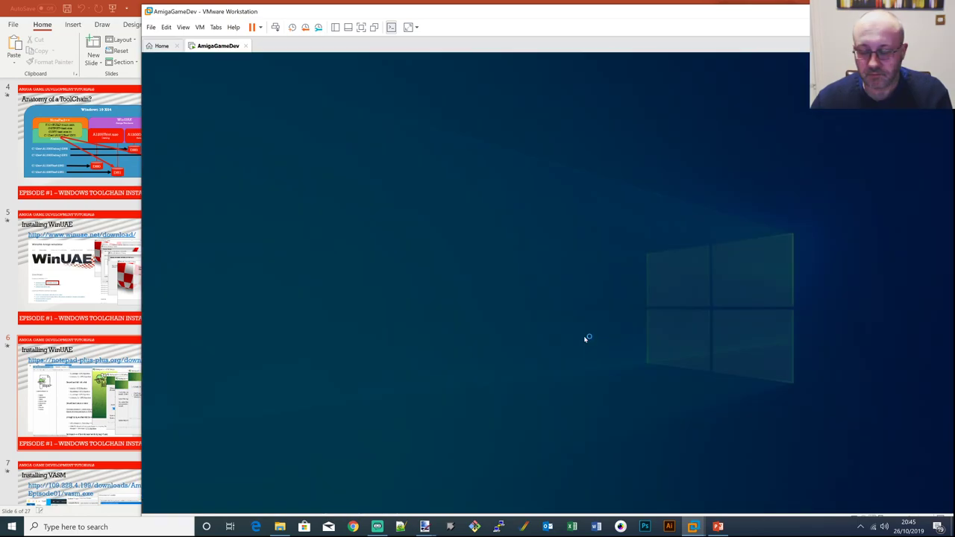
{"action": "left_click", "coordinate": [545, 329]}
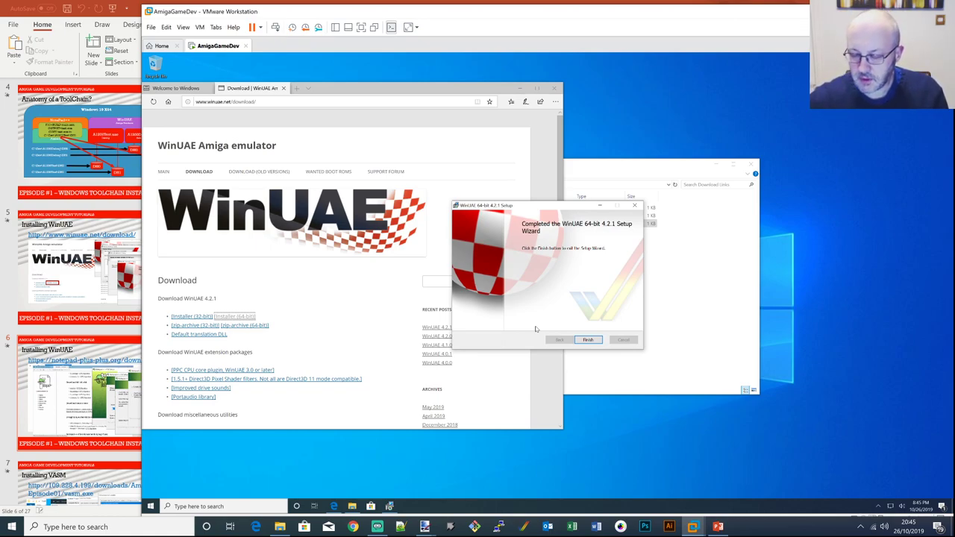
{"action": "left_click", "coordinate": [588, 339]}
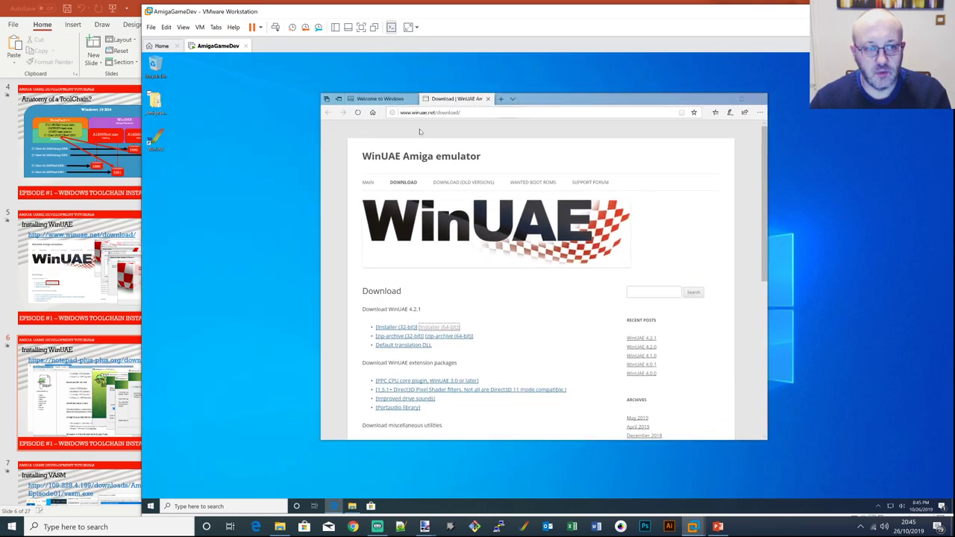
Go to google.com in the browser and search for notepad++
{"action": "left_click", "coordinate": [158, 138]}
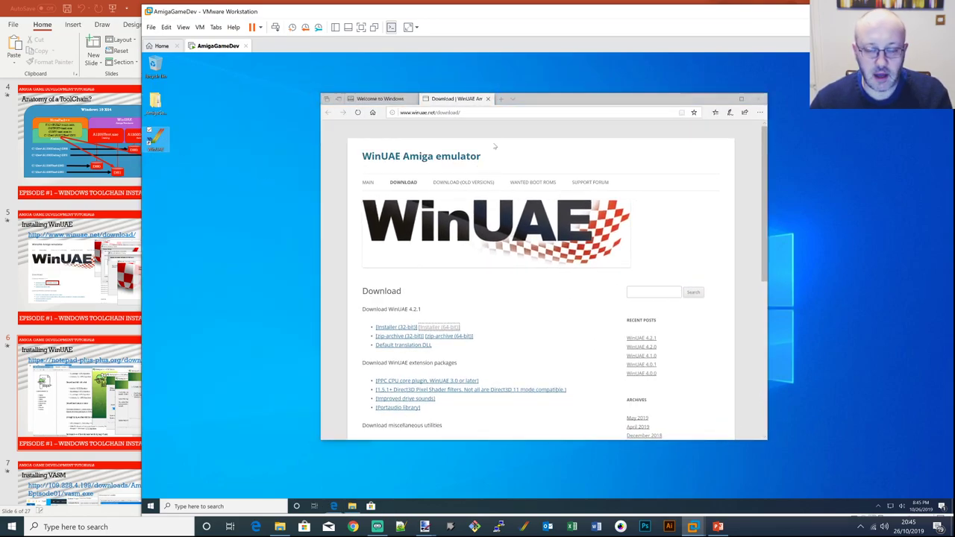
{"action": "left_click_drag", "start_coordinate": [551, 104], "coordinate": [479, 95]}
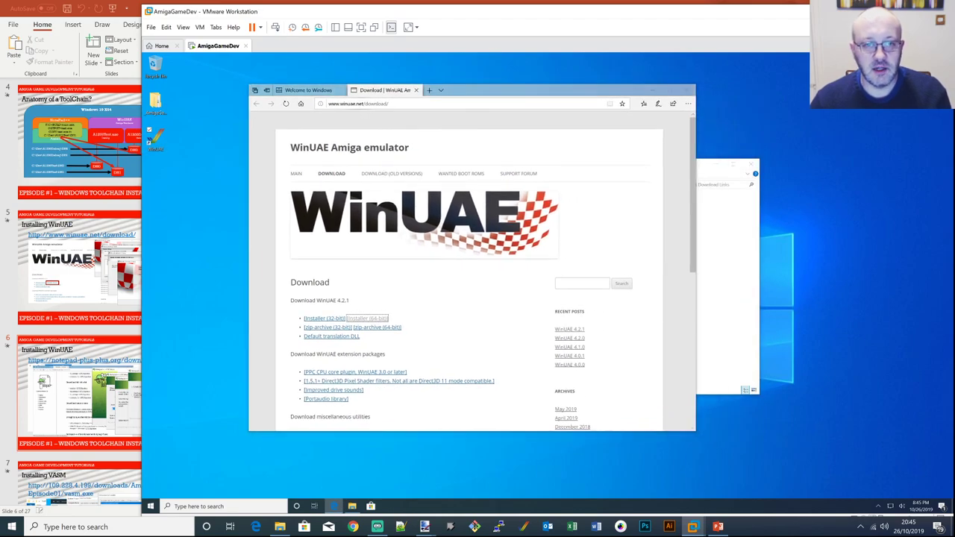
{"action": "left_click", "coordinate": [370, 103]}
{"action": "type", "text": "www."}
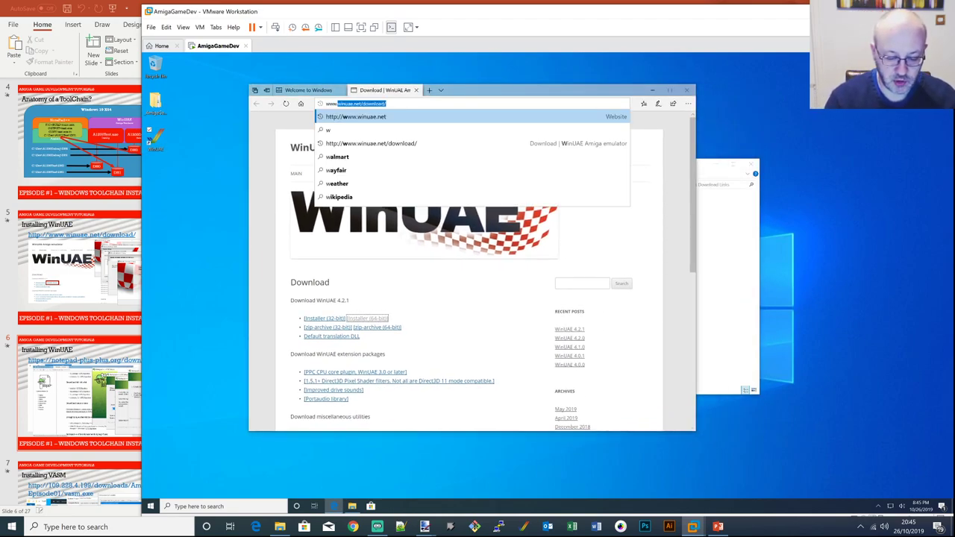
{"action": "type", "text": "google.com"}
{"action": "key", "text": "Return"}
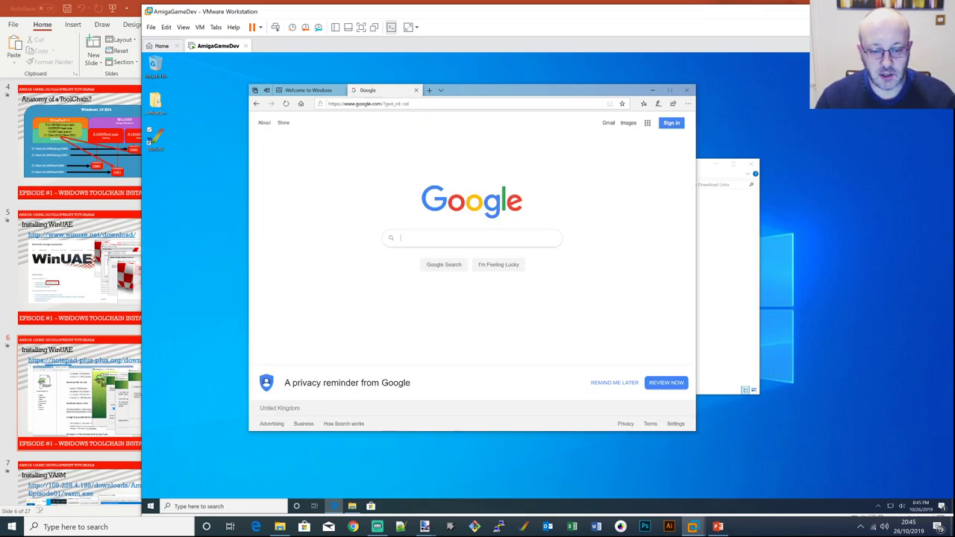
{"action": "type", "text": "notepad"}
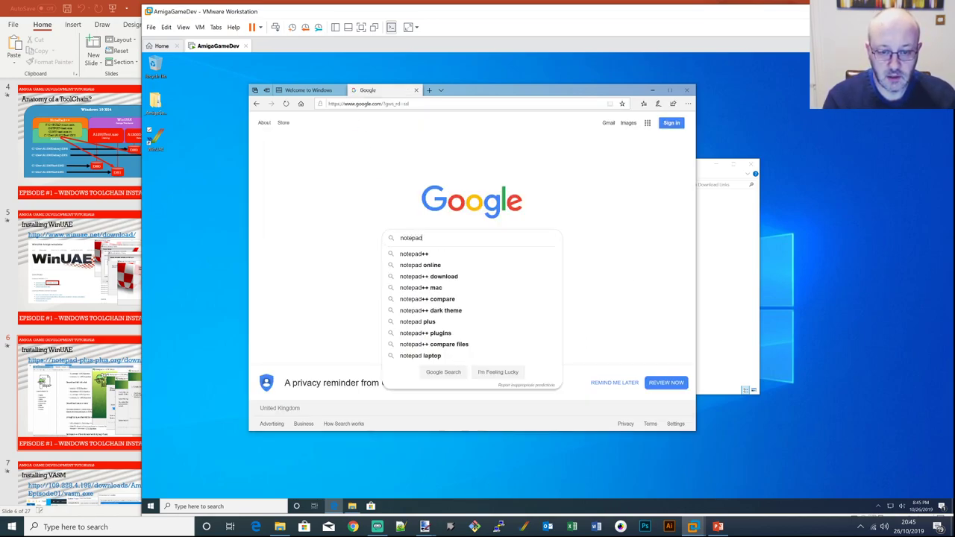
{"action": "type", "text": "++++"}
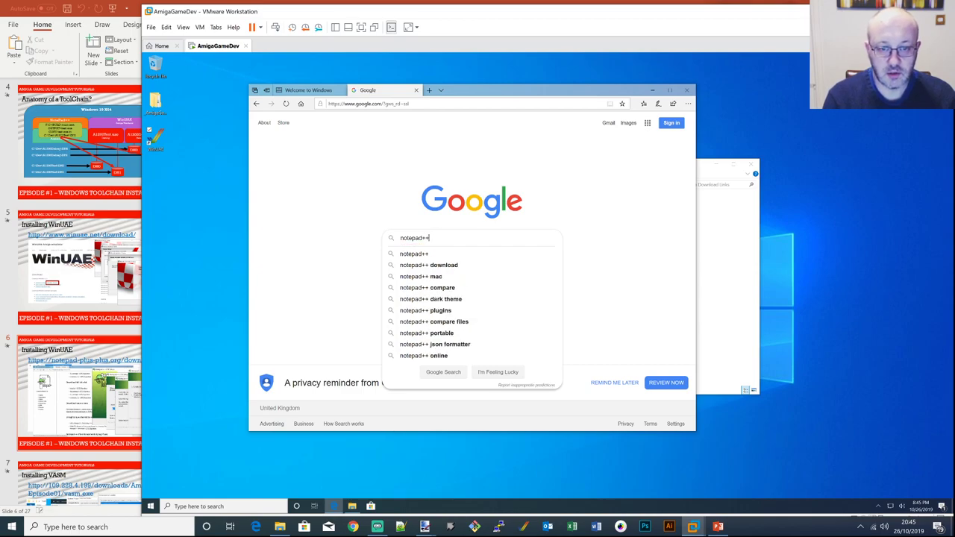
{"action": "key", "text": "Return"}
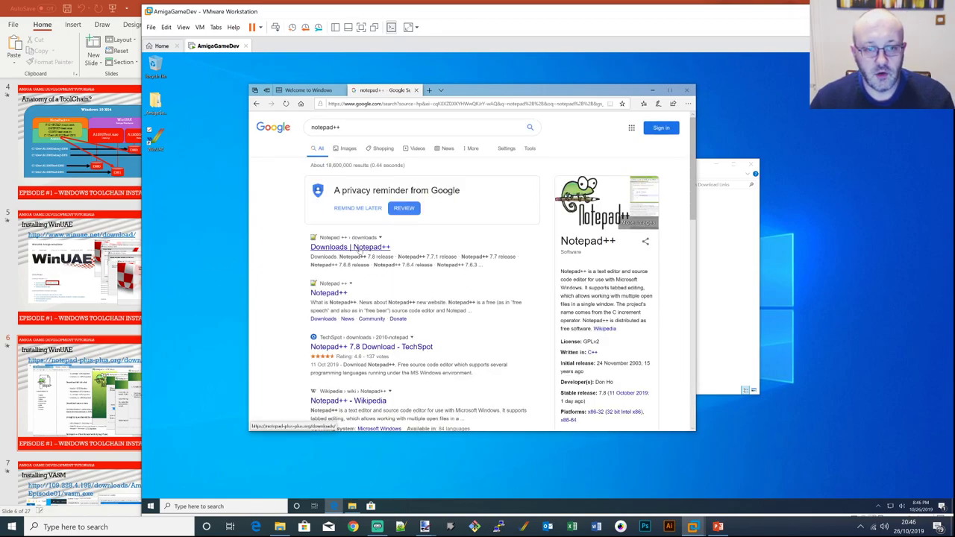
Open the Notepad++ 7.8 release from the official downloads page and run its 64-bit x64 installer
{"action": "left_click", "coordinate": [360, 251]}
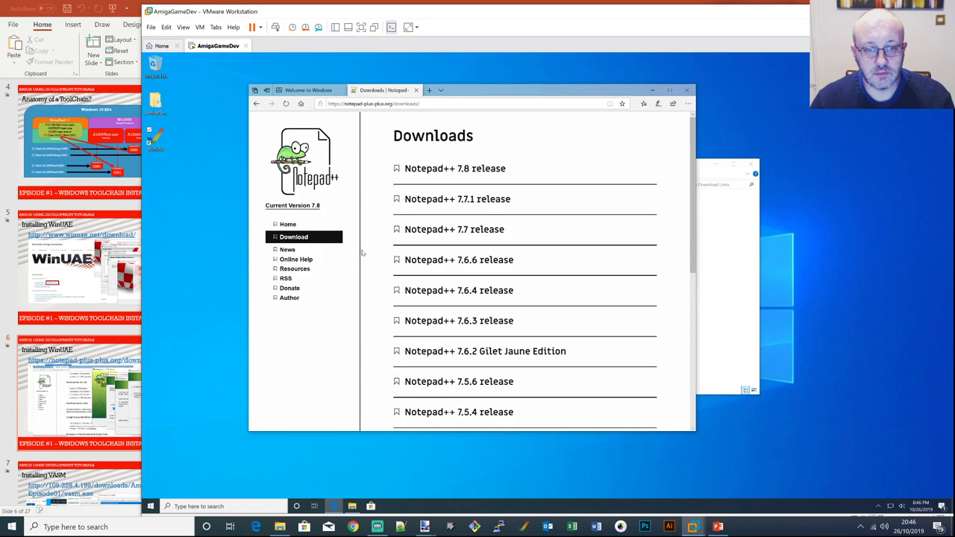
{"action": "left_click", "coordinate": [437, 172]}
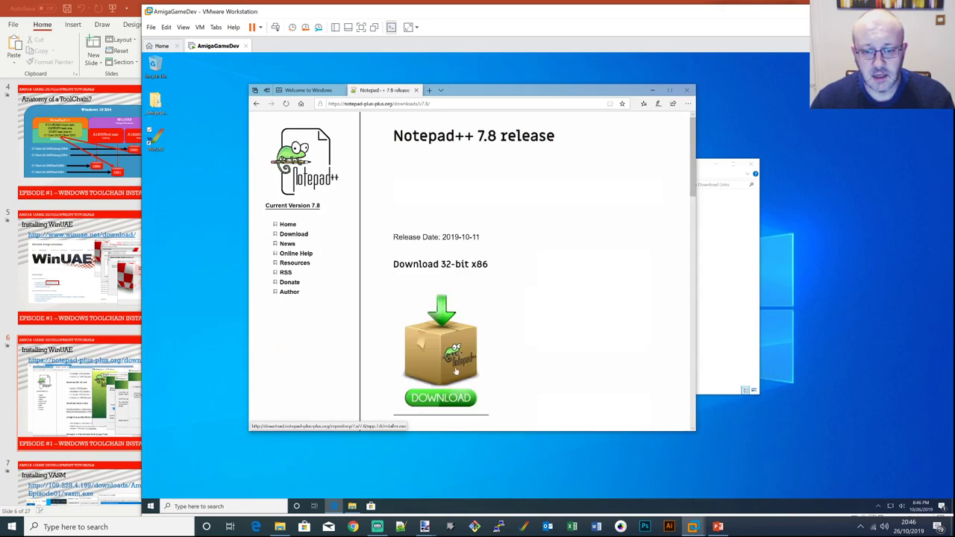
{"action": "left_click_drag", "start_coordinate": [694, 164], "coordinate": [696, 237]}
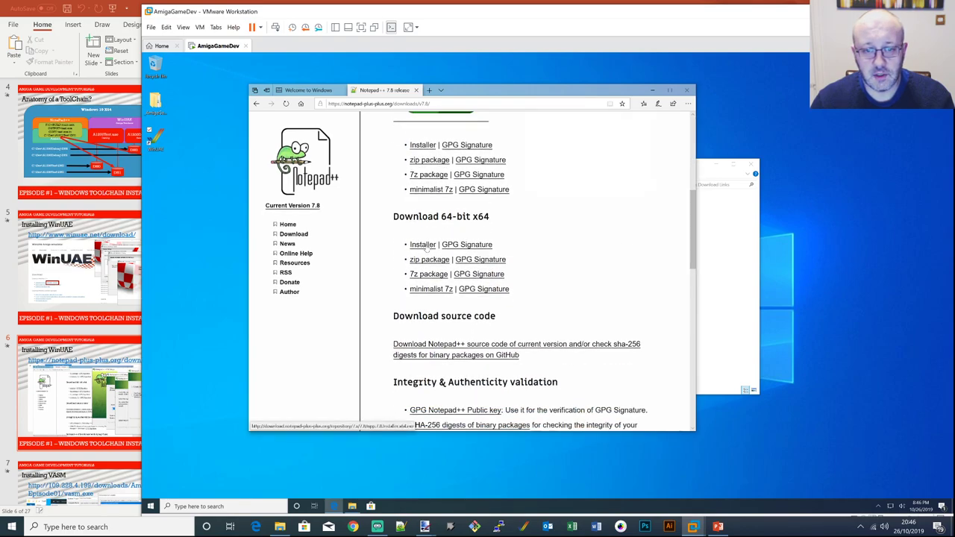
{"action": "left_click", "coordinate": [424, 245]}
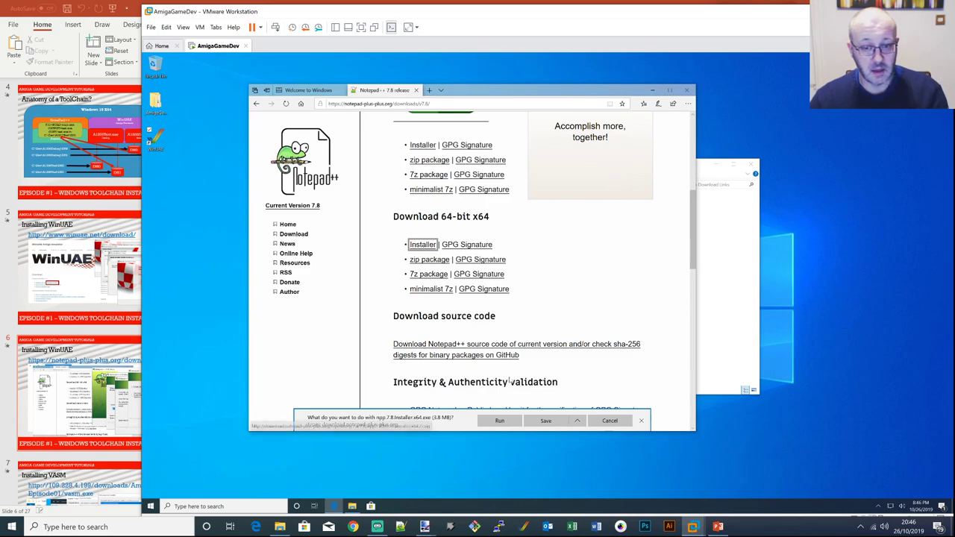
{"action": "left_click", "coordinate": [500, 421]}
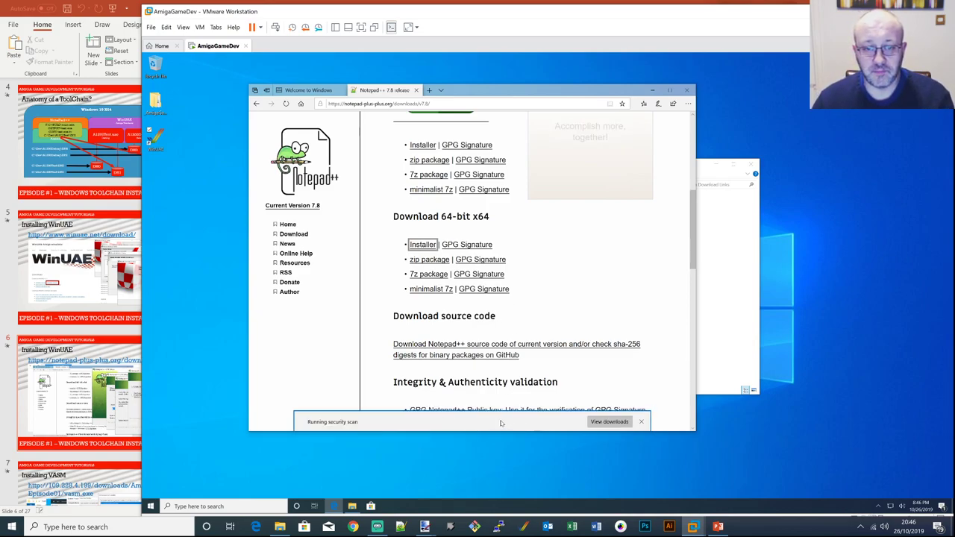
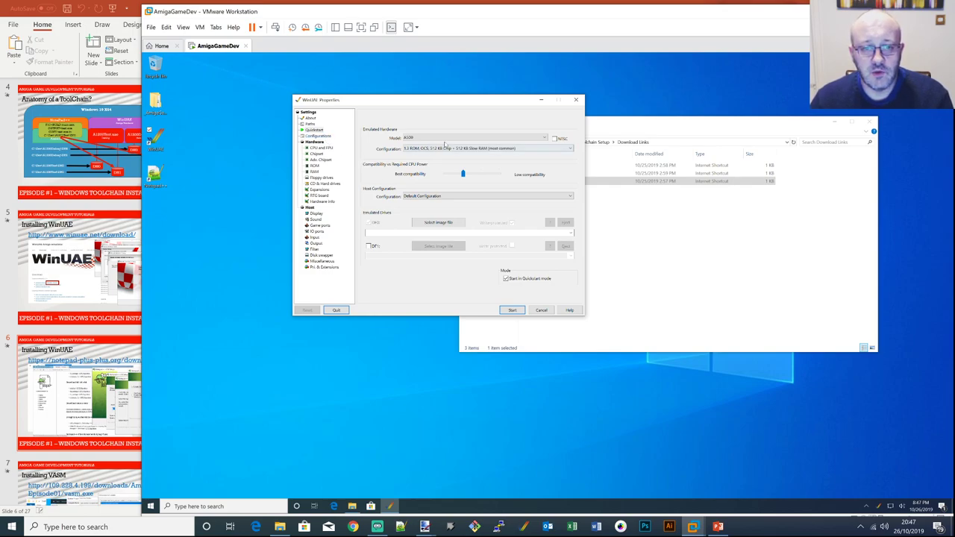
Set the Quickstart emulated model to A1200 and dismiss the system ROM message
{"action": "left_click", "coordinate": [314, 130]}
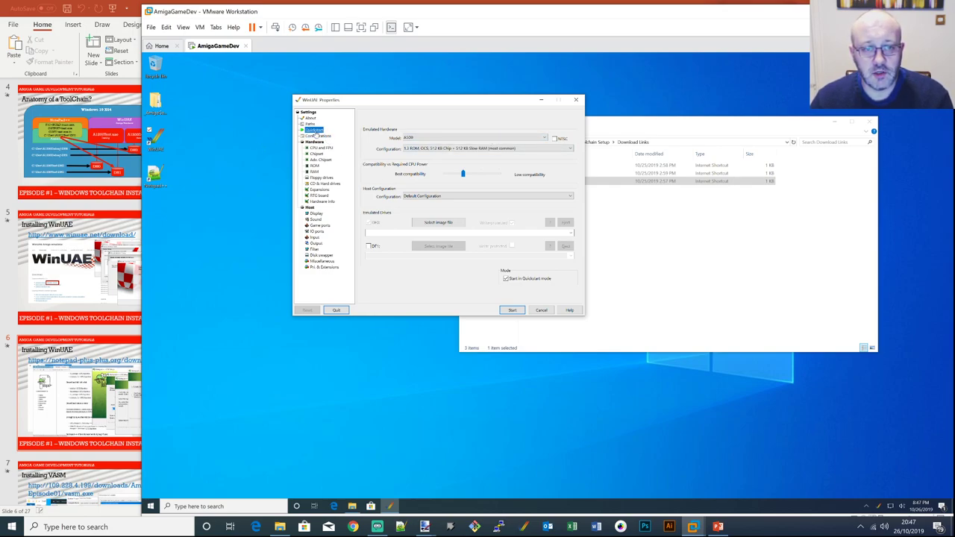
{"action": "left_click", "coordinate": [445, 138]}
{"action": "left_click", "coordinate": [448, 162]}
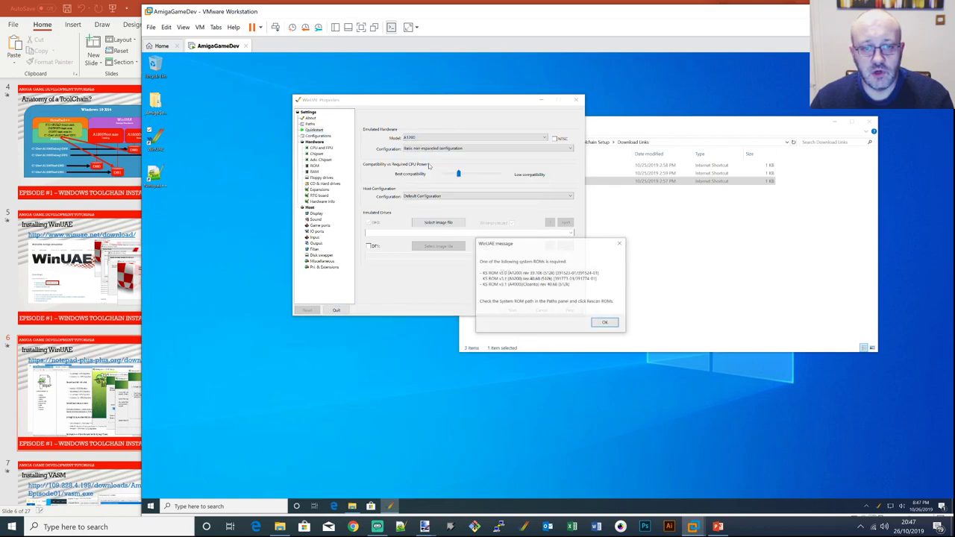
{"action": "left_click", "coordinate": [604, 324]}
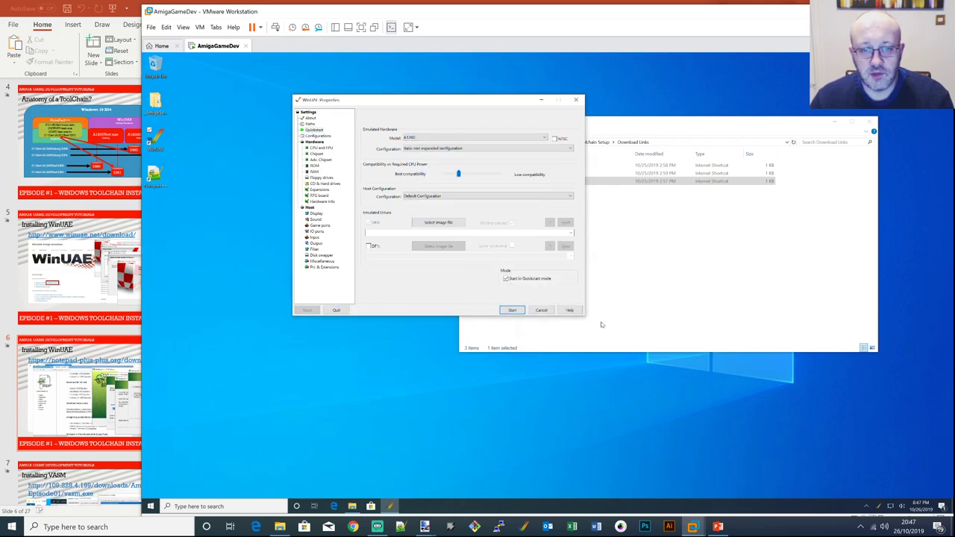
Load KS ROM v3.1 (A1200) rev 40.68 (512k).rom from the desktop's _AmigaGameDev\Episode 1 - Toolchain Setup\Files folder as the main ROM file
{"action": "left_click", "coordinate": [316, 166]}
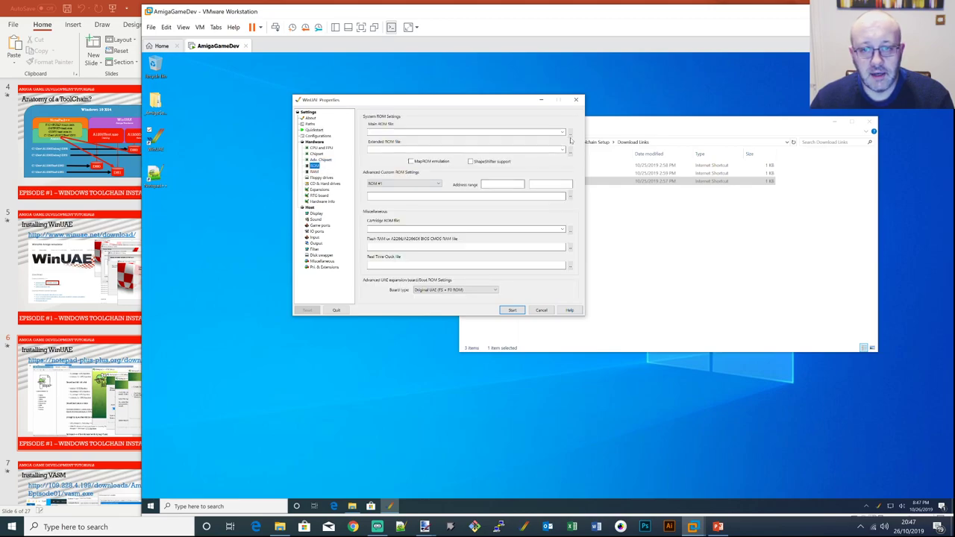
{"action": "left_click", "coordinate": [571, 132]}
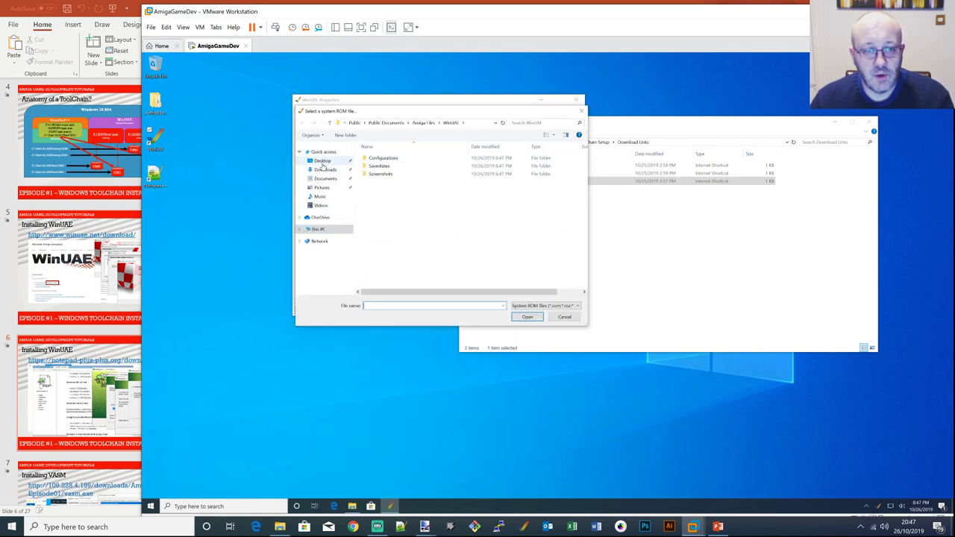
{"action": "left_click", "coordinate": [322, 161]}
{"action": "double_click", "coordinate": [386, 159]}
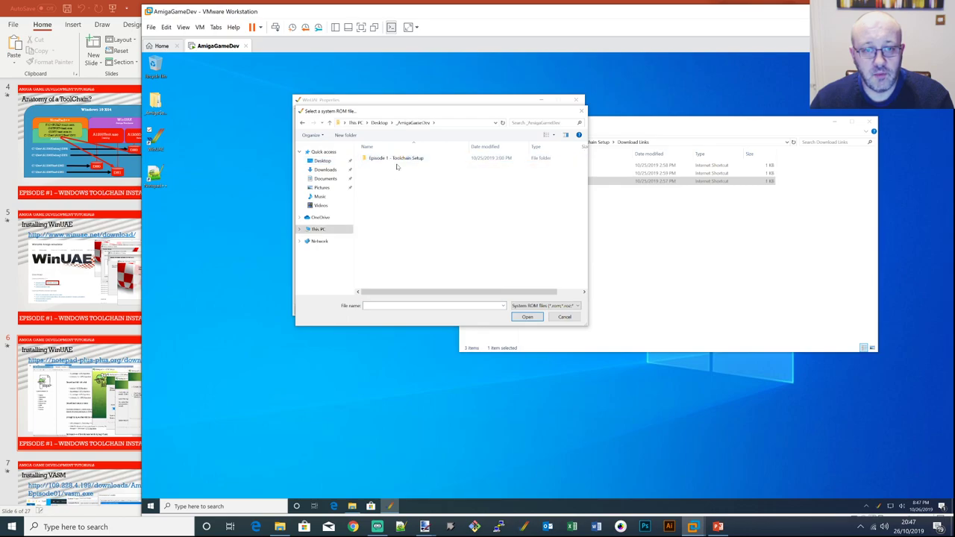
{"action": "double_click", "coordinate": [387, 159]}
{"action": "double_click", "coordinate": [374, 166]}
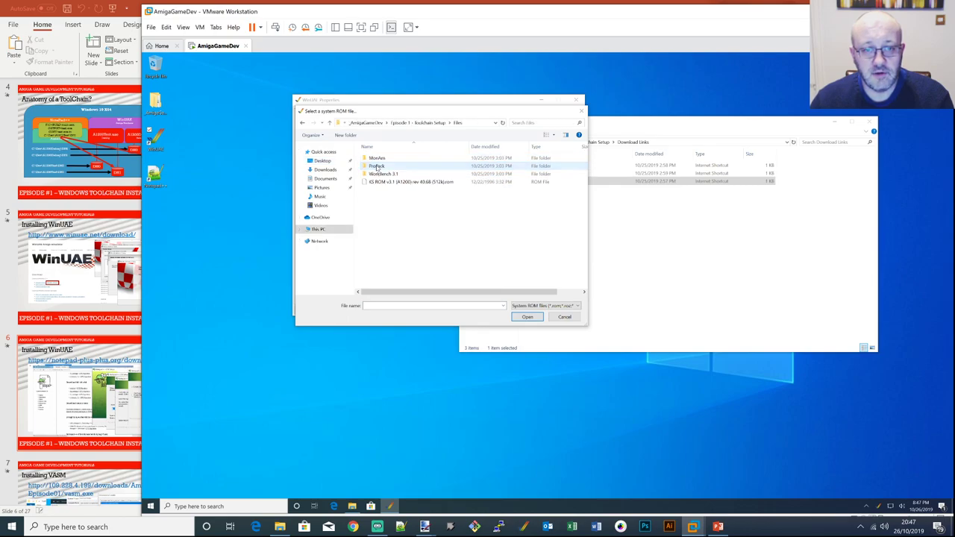
{"action": "left_click", "coordinate": [395, 182]}
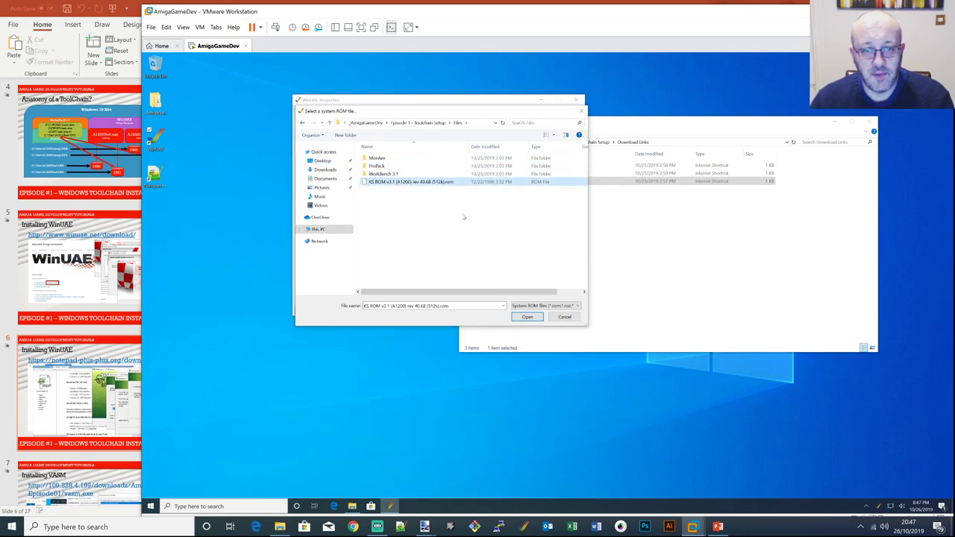
{"action": "double_click", "coordinate": [425, 183]}
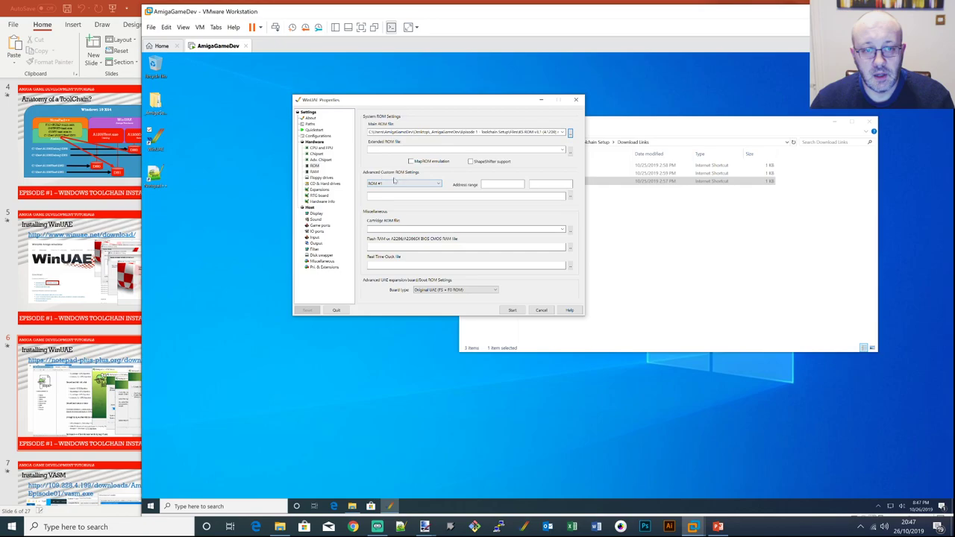
Set the emulated machine's Chip memory to 4 MB and its Slow memory to 1 MB
{"action": "left_click", "coordinate": [314, 172]}
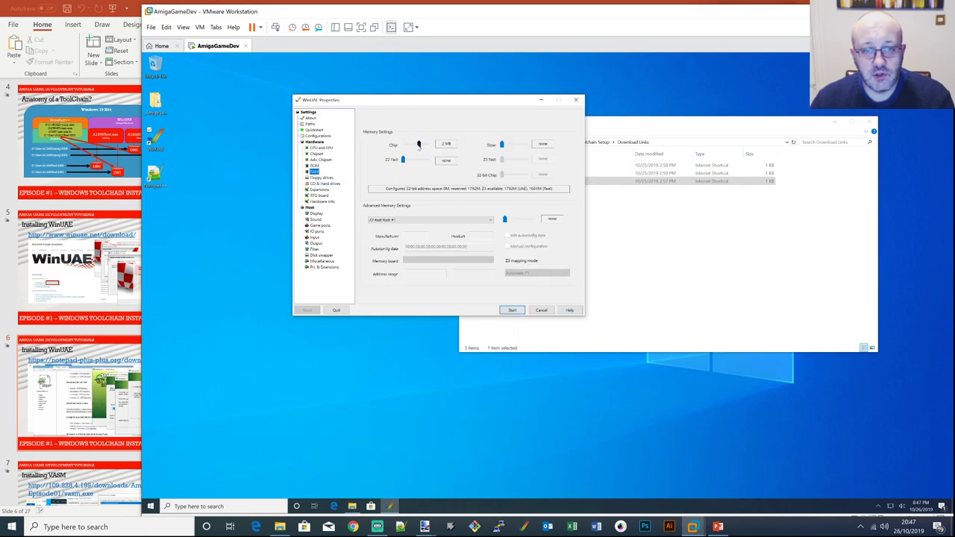
{"action": "left_click", "coordinate": [419, 144]}
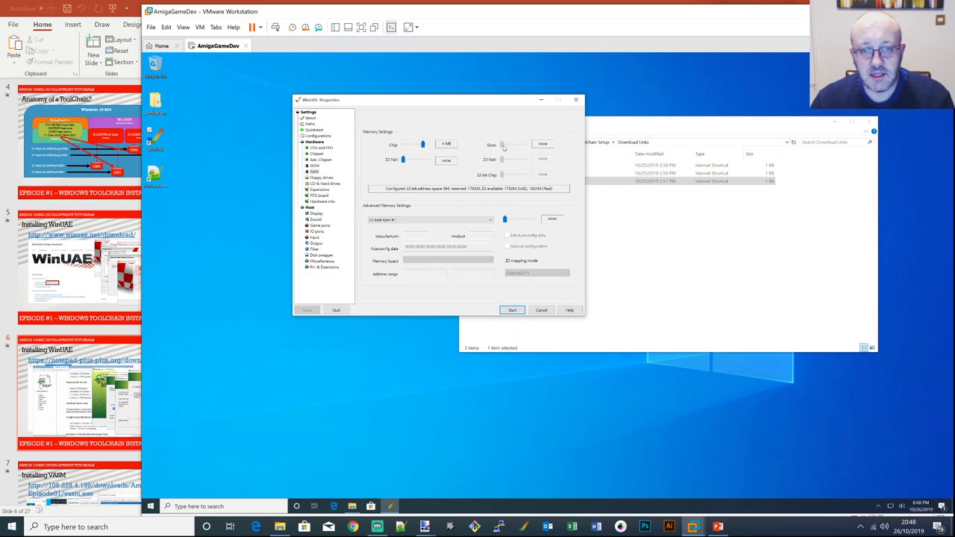
{"action": "left_click_drag", "start_coordinate": [504, 147], "coordinate": [514, 146]}
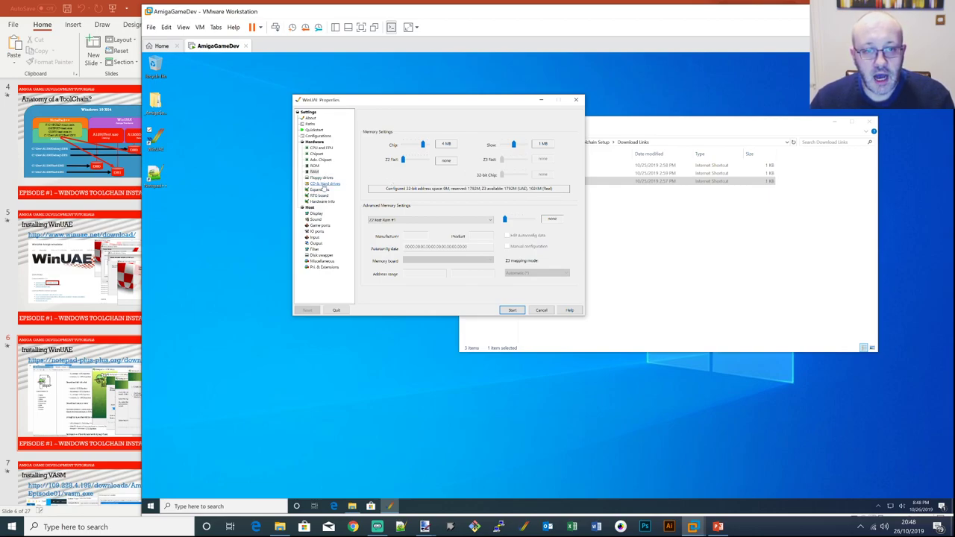
Show the CD & Hard drives settings and reposition the WinUAE Properties and Download Links windows
{"action": "left_click_drag", "start_coordinate": [456, 105], "coordinate": [367, 112]}
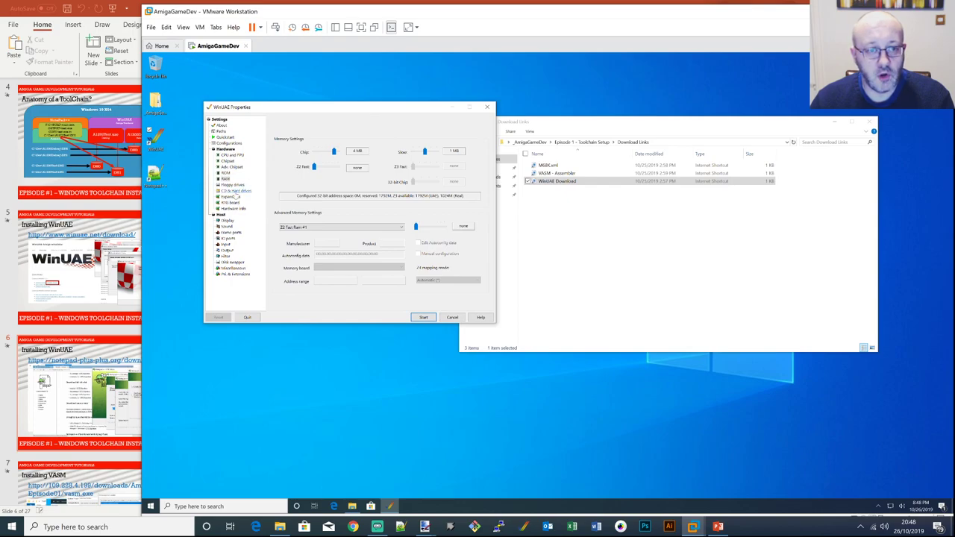
{"action": "left_click", "coordinate": [236, 191]}
{"action": "left_click_drag", "start_coordinate": [379, 110], "coordinate": [473, 114]}
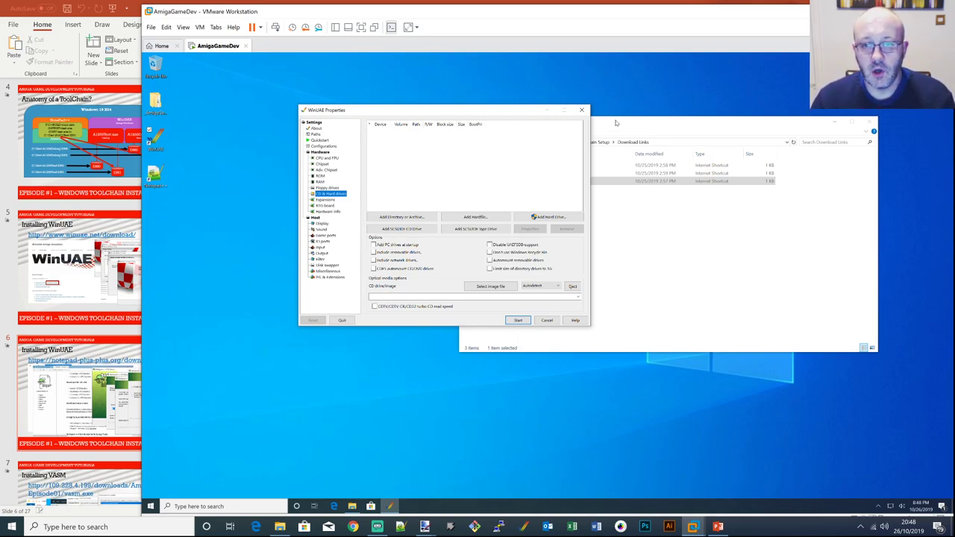
{"action": "left_click_drag", "start_coordinate": [616, 122], "coordinate": [632, 200]}
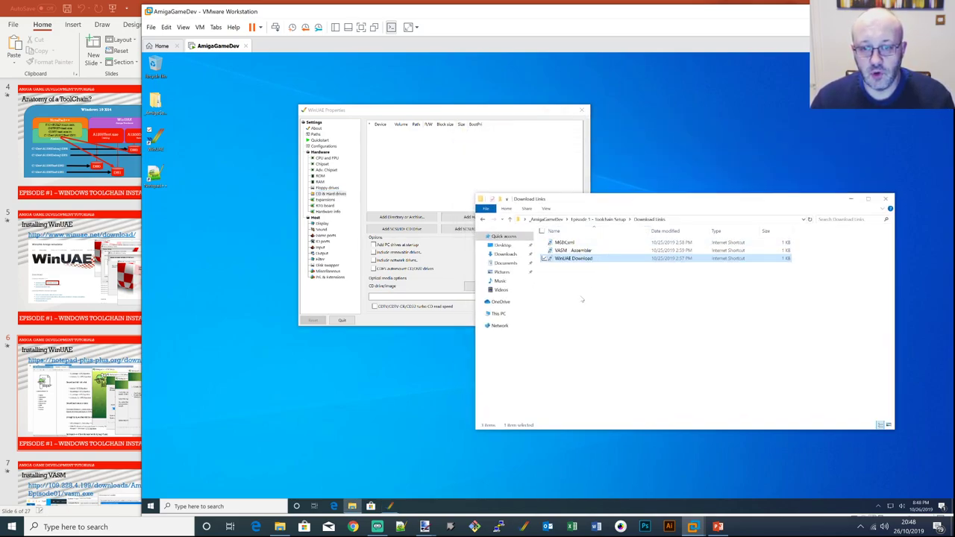
Create a folder named Development in the root of Local Disk (C:)
{"action": "left_click", "coordinate": [498, 313]}
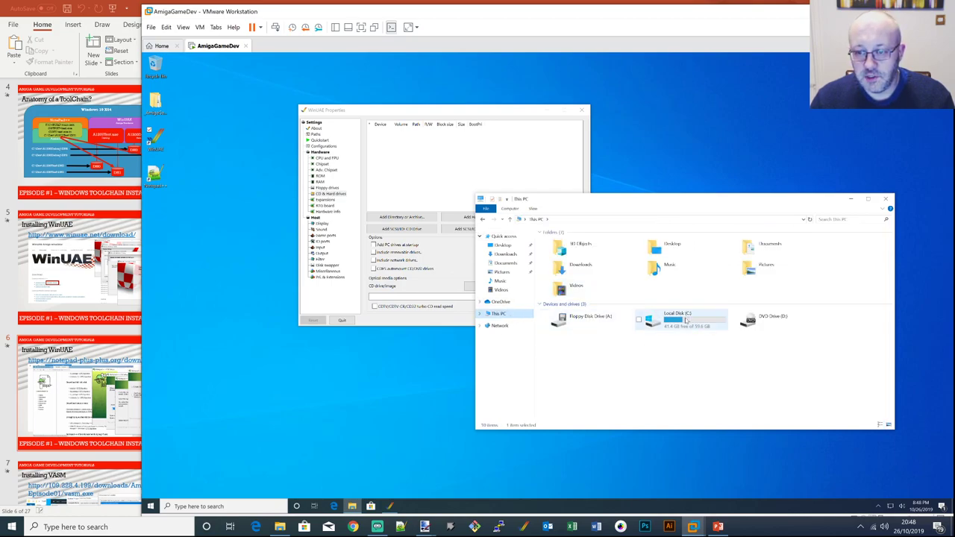
{"action": "double_click", "coordinate": [685, 321]}
{"action": "right_click", "coordinate": [593, 299]}
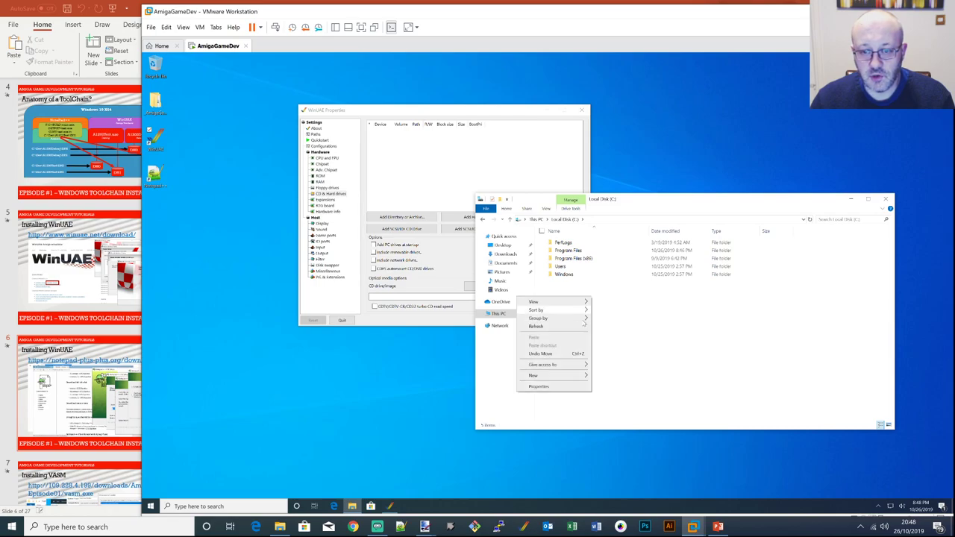
{"action": "mouse_move", "coordinate": [553, 377]}
{"action": "left_click", "coordinate": [608, 376]}
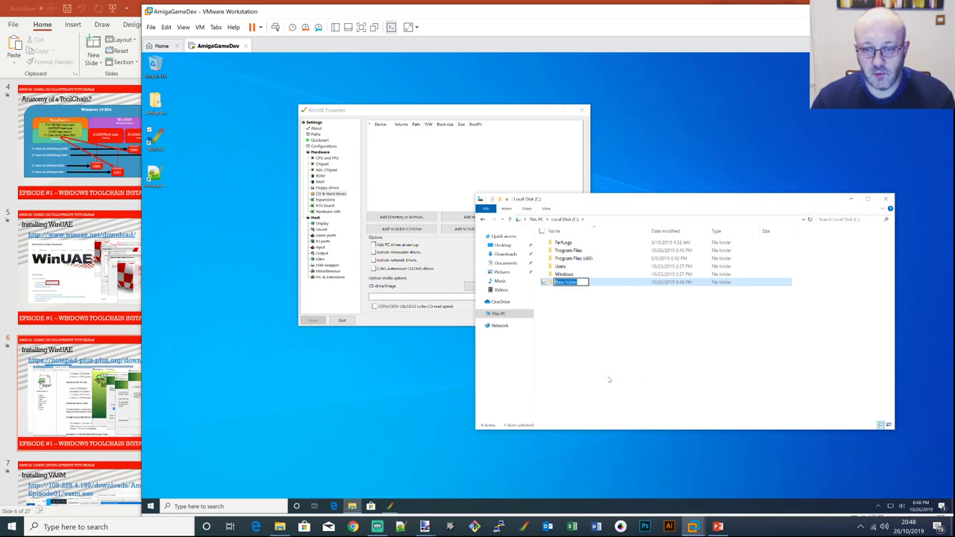
{"action": "type", "text": "Development"}
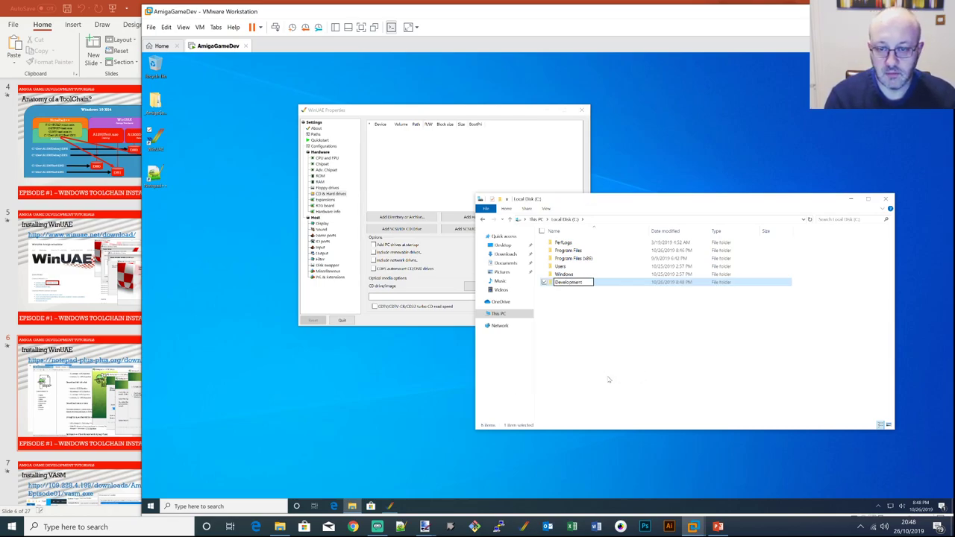
{"action": "key", "text": "Return"}
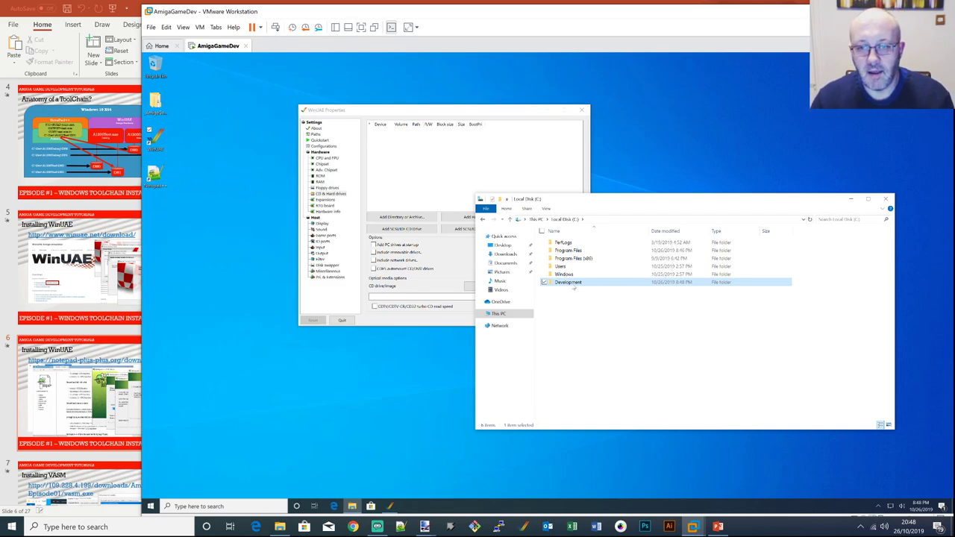
Create a folder named Machines inside C:\Development
{"action": "double_click", "coordinate": [573, 286]}
{"action": "right_click", "coordinate": [590, 312]}
{"action": "mouse_move", "coordinate": [574, 402]}
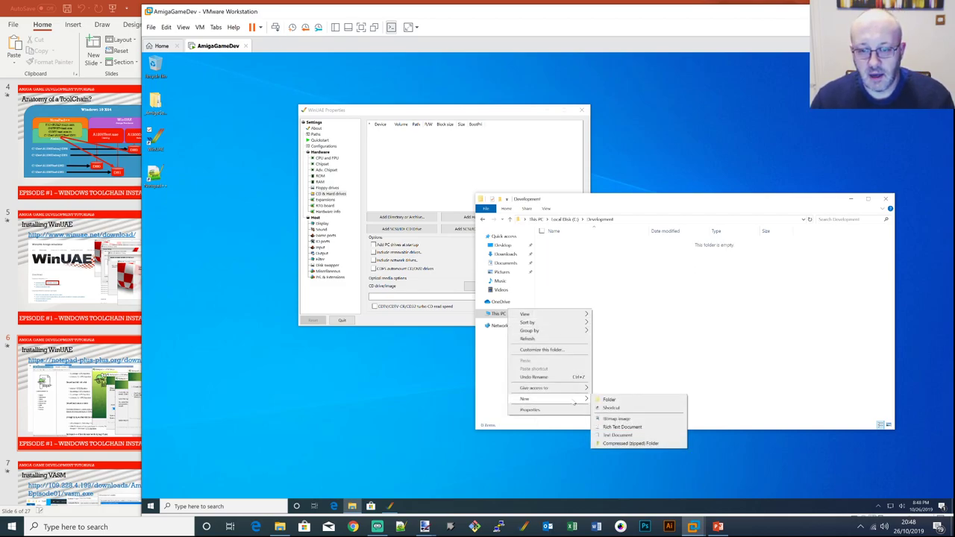
{"action": "left_click", "coordinate": [618, 400]}
{"action": "type", "text": "Mach"}
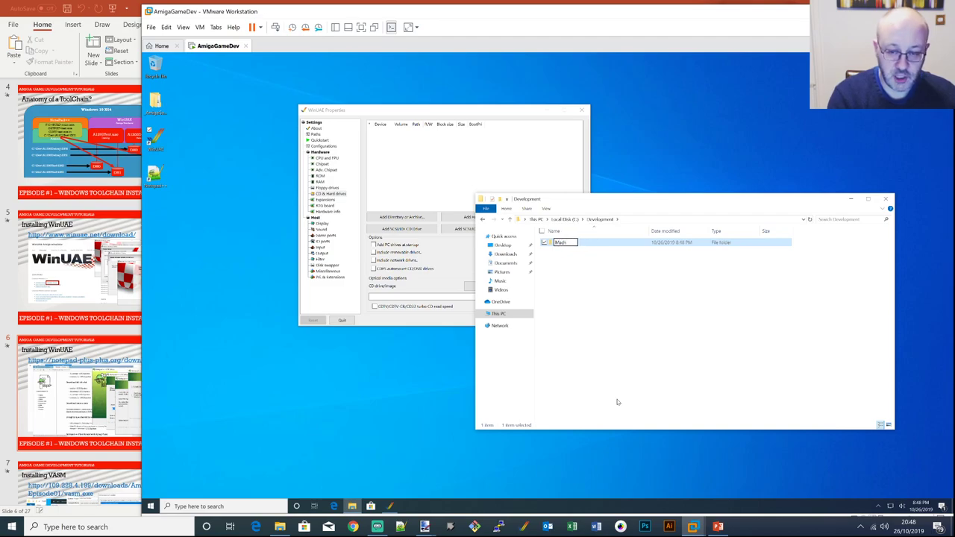
{"action": "type", "text": "ines"}
{"action": "key", "text": "Return"}
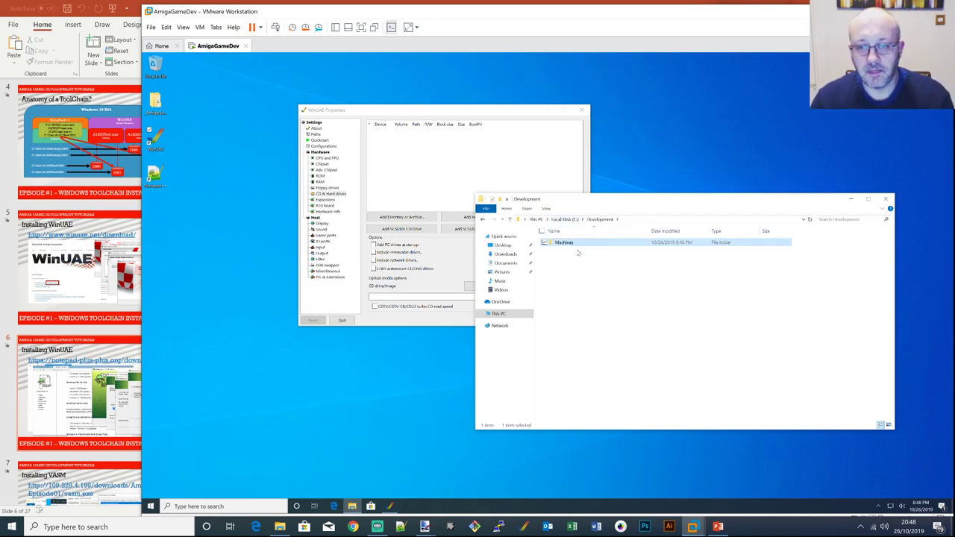
Create a folder named A1200Test inside the Machines folder
{"action": "double_click", "coordinate": [573, 245]}
{"action": "right_click", "coordinate": [612, 331]}
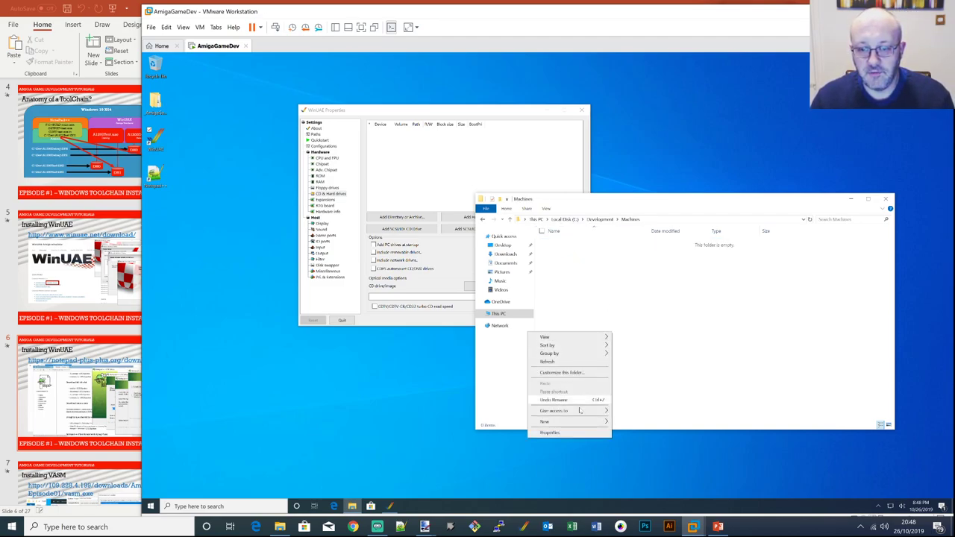
{"action": "mouse_move", "coordinate": [576, 423]}
{"action": "left_click", "coordinate": [629, 423]}
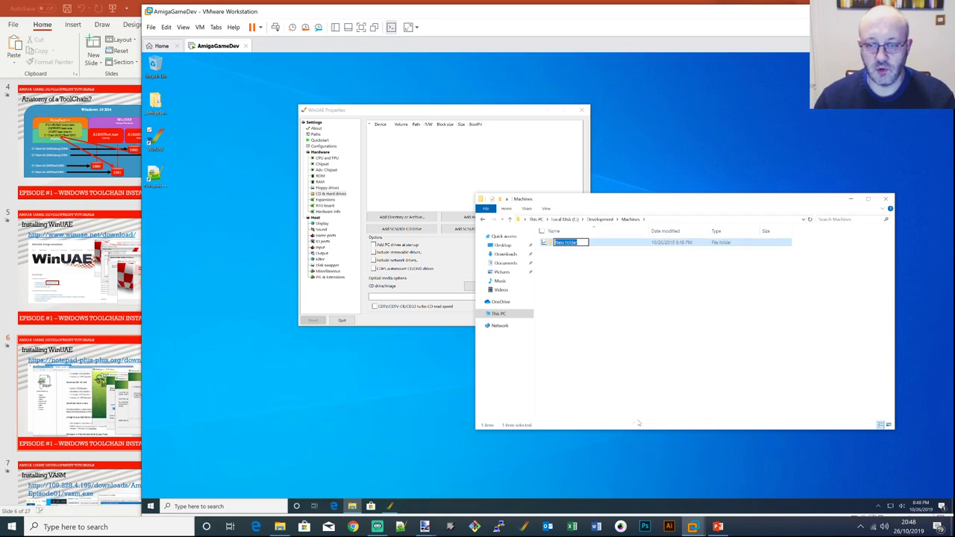
{"action": "type", "text": "A1200"}
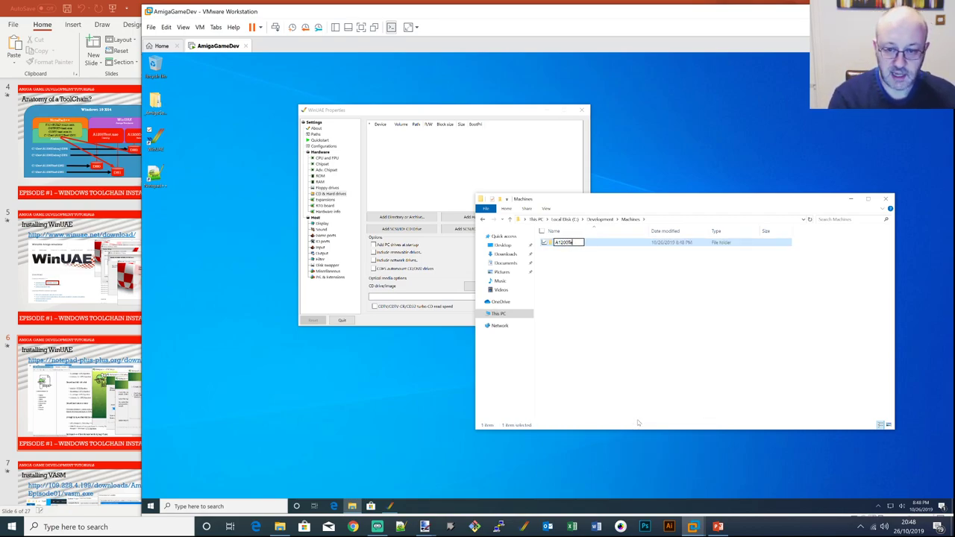
{"action": "type", "text": "Test"}
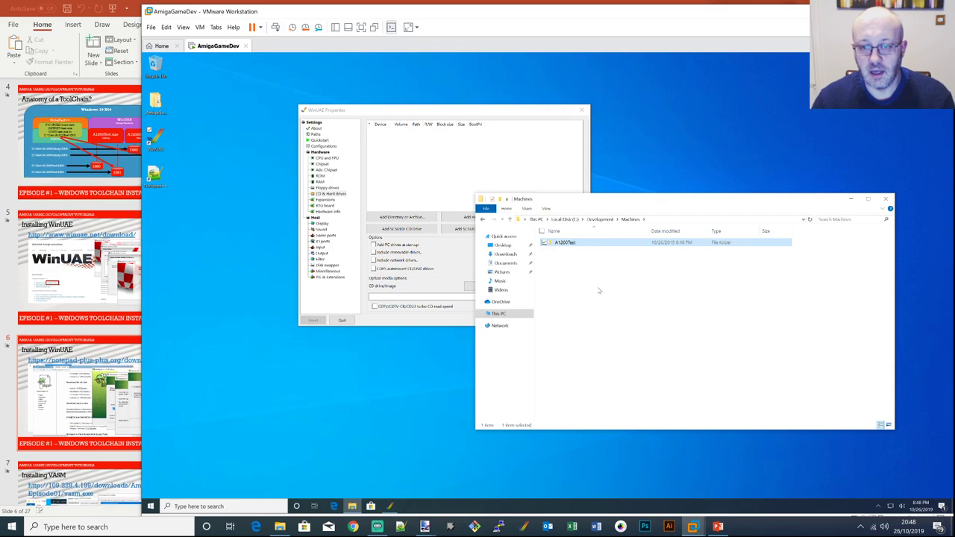
Create a folder named A1200Debug beside A1200Test in the Machines folder
{"action": "right_click", "coordinate": [599, 290]}
{"action": "mouse_move", "coordinate": [586, 376]}
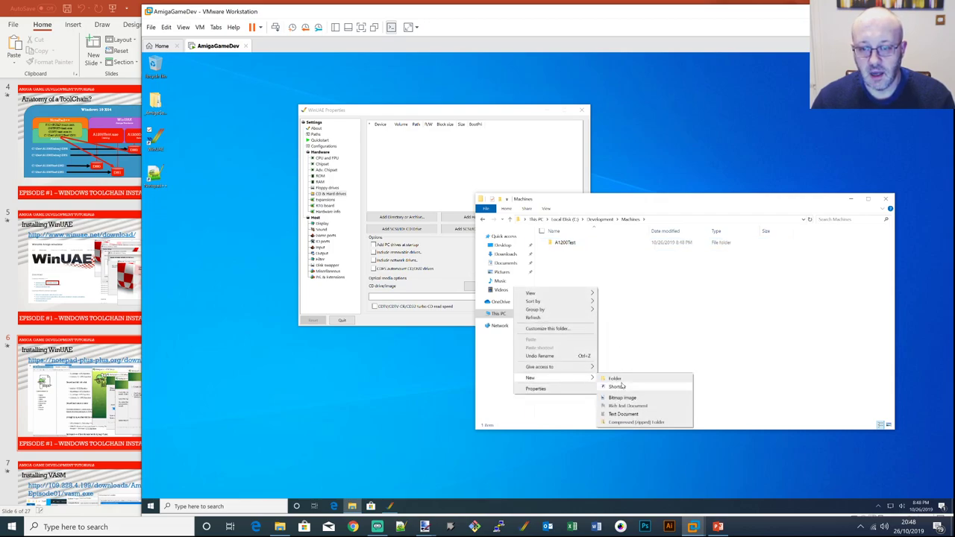
{"action": "left_click", "coordinate": [624, 381]}
{"action": "type", "text": "A12"}
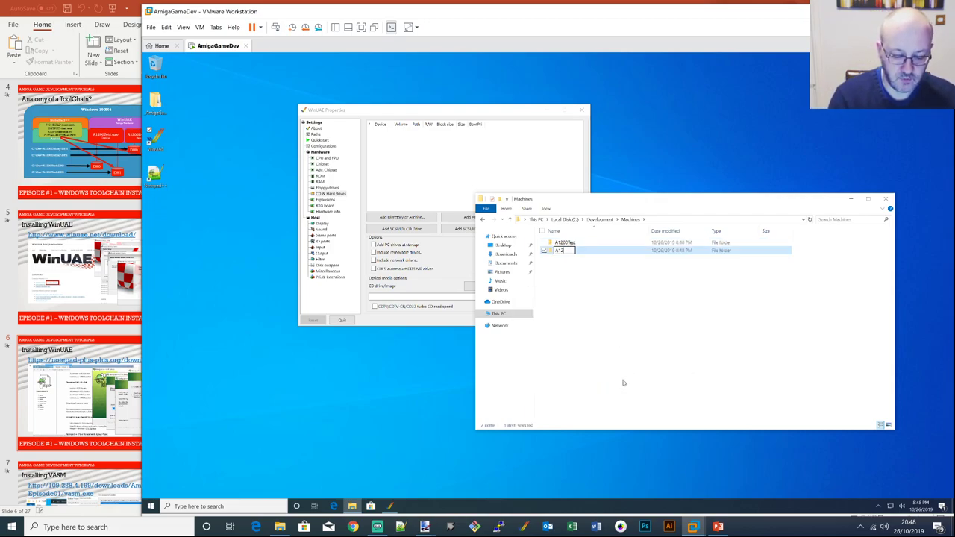
{"action": "type", "text": "00Debug"}
{"action": "key", "text": "Return"}
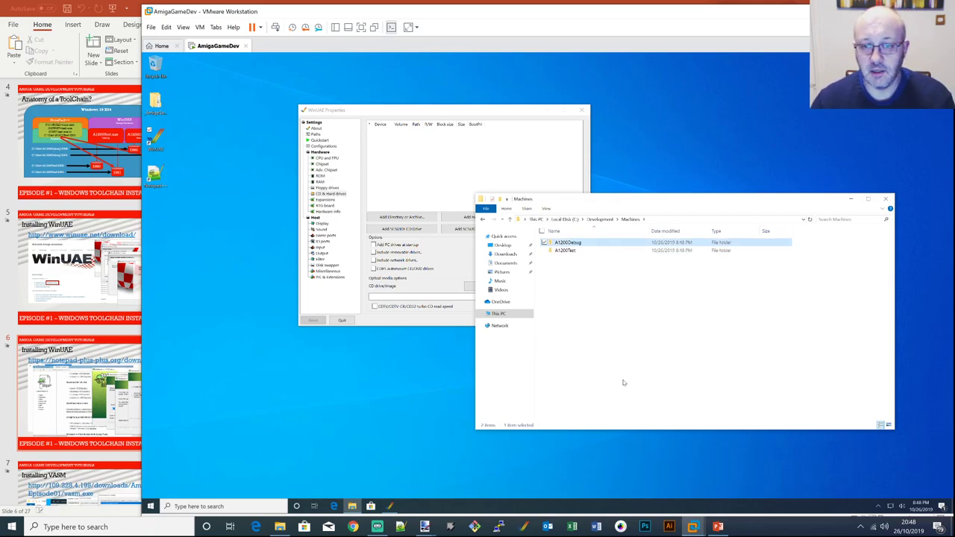
Create a folder named DH0 inside the A1200Test folder
{"action": "double_click", "coordinate": [567, 250]}
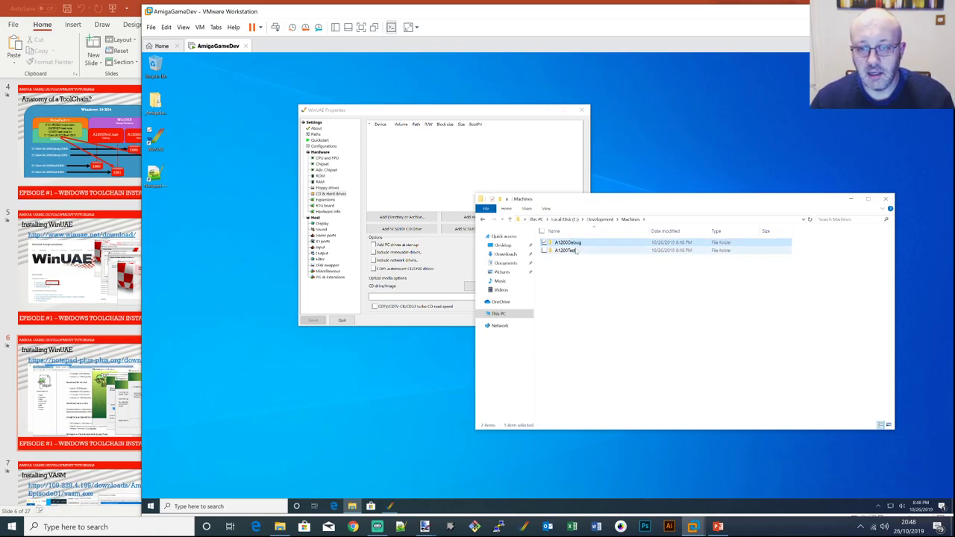
{"action": "right_click", "coordinate": [631, 324]}
{"action": "mouse_move", "coordinate": [601, 414]}
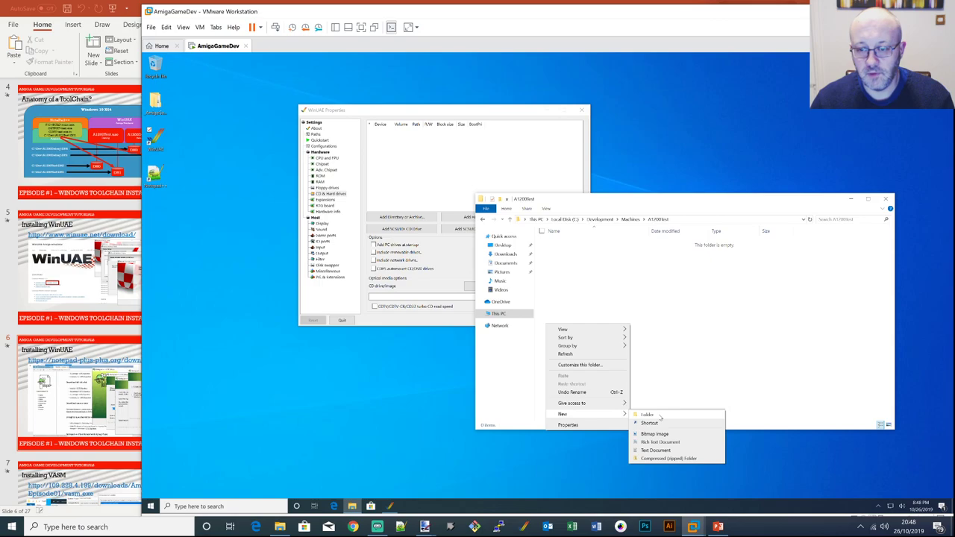
{"action": "left_click", "coordinate": [649, 416]}
{"action": "type", "text": "DH0"}
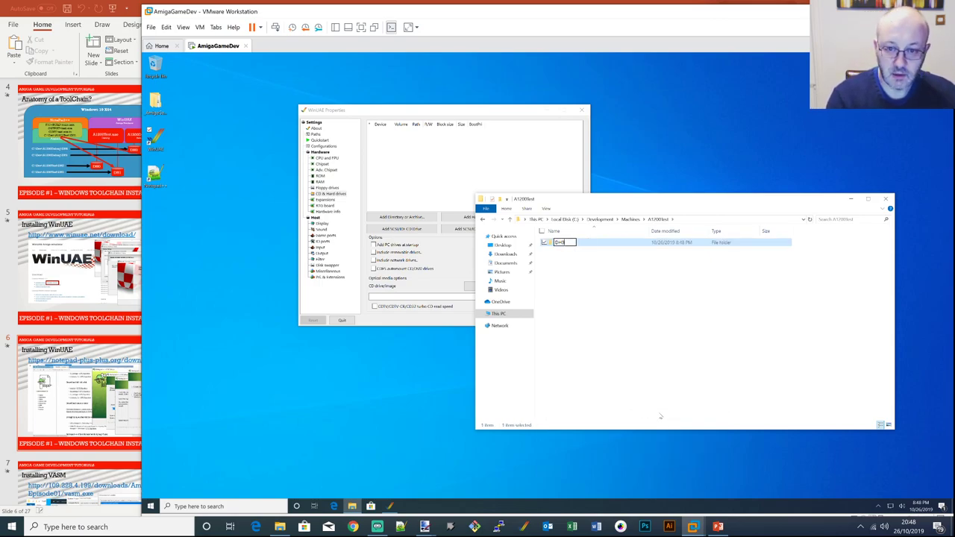
{"action": "key", "text": "Return"}
Create a folder named DH1 beside DH0 in the A1200Test folder, and return to the Machines folder
{"action": "right_click", "coordinate": [593, 296]}
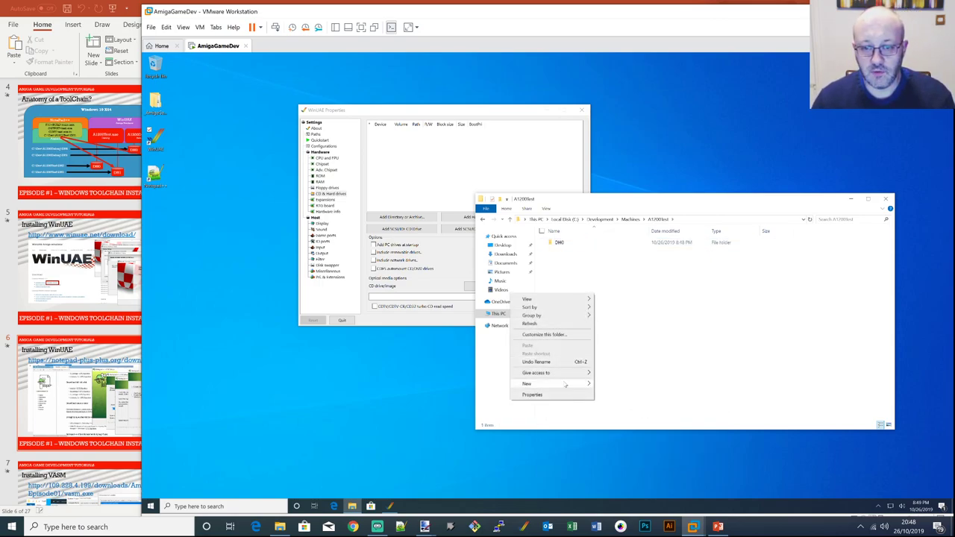
{"action": "mouse_move", "coordinate": [565, 384]}
{"action": "left_click", "coordinate": [640, 385]}
{"action": "type", "text": "DH1"}
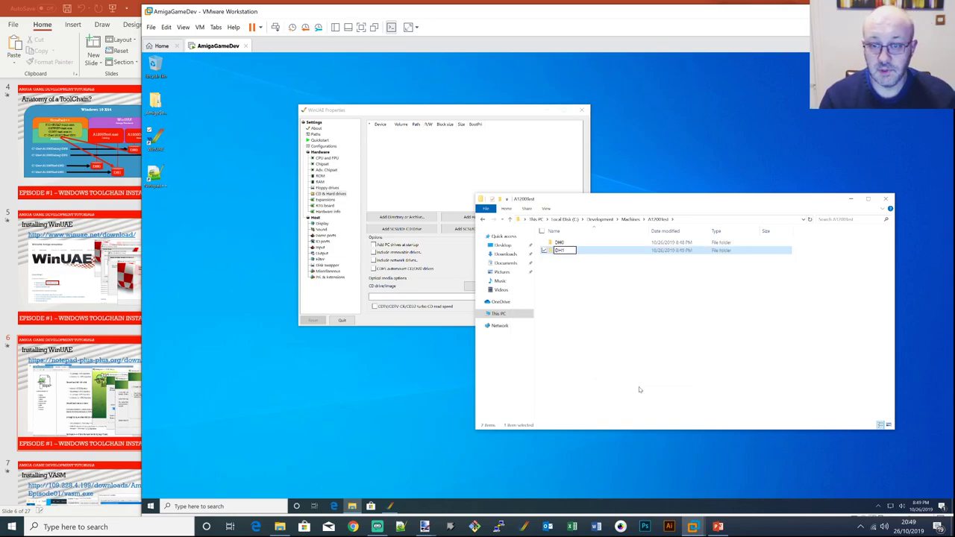
{"action": "key", "text": "Return"}
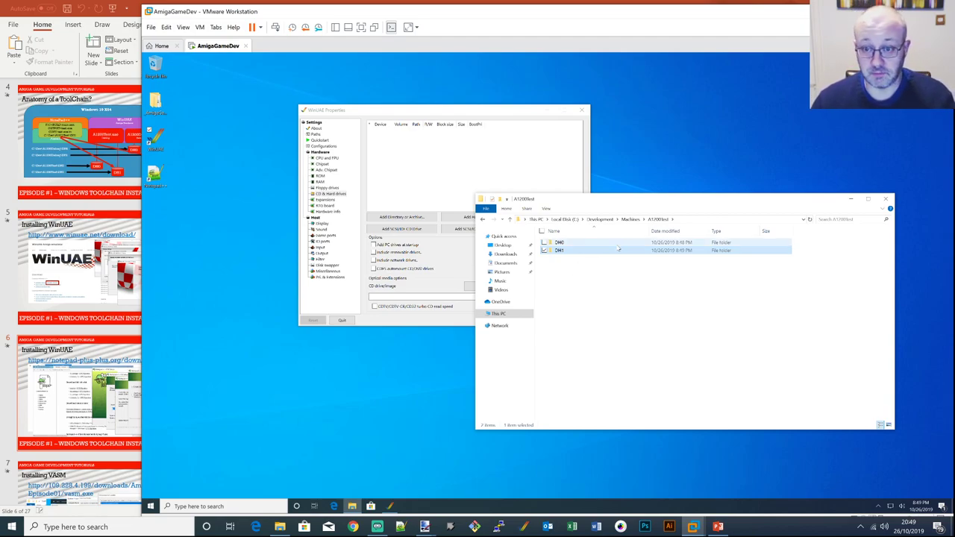
{"action": "left_click", "coordinate": [631, 219]}
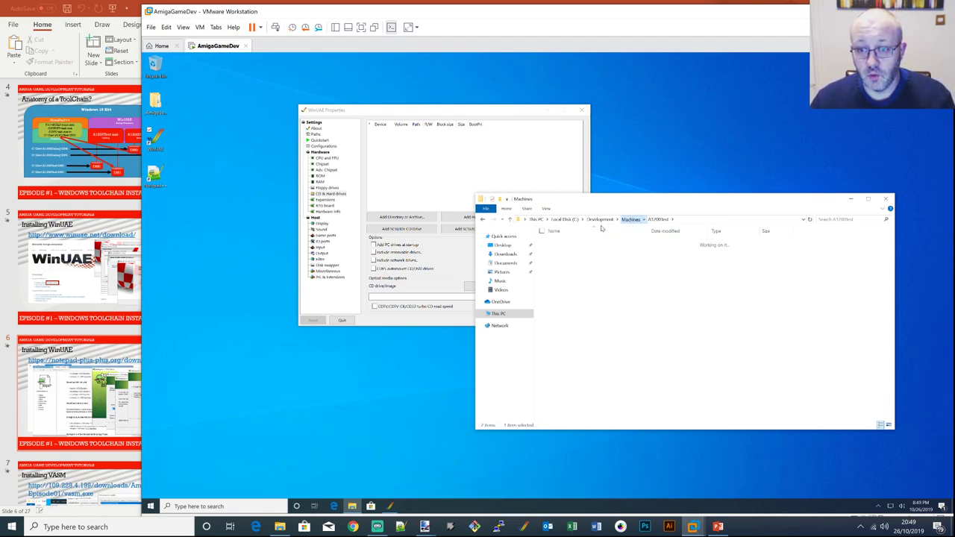
Add a directory hard drive with device name DH0 and volume label System, pointing to C:\Development\Machines\A1200Test\DH0
{"action": "left_click_drag", "start_coordinate": [446, 112], "coordinate": [378, 85]}
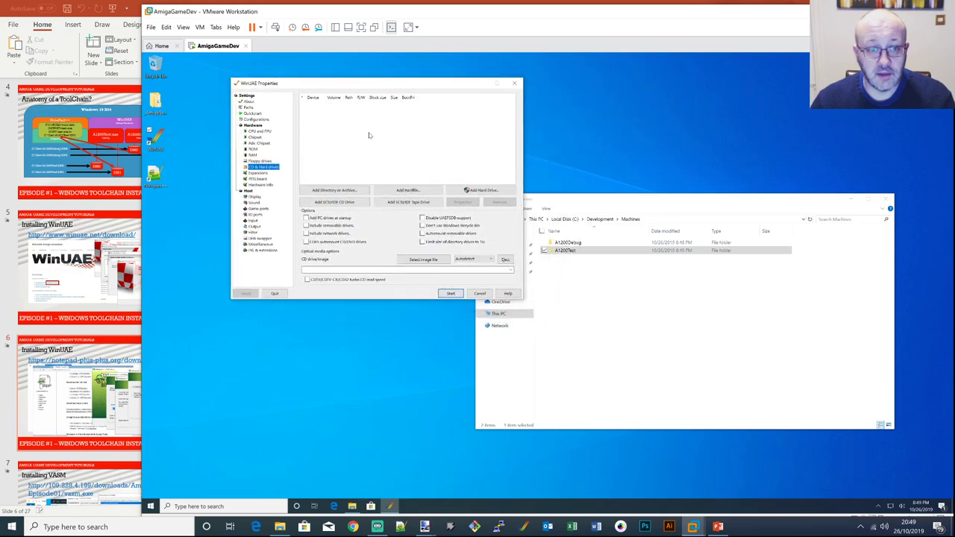
{"action": "left_click", "coordinate": [345, 191]}
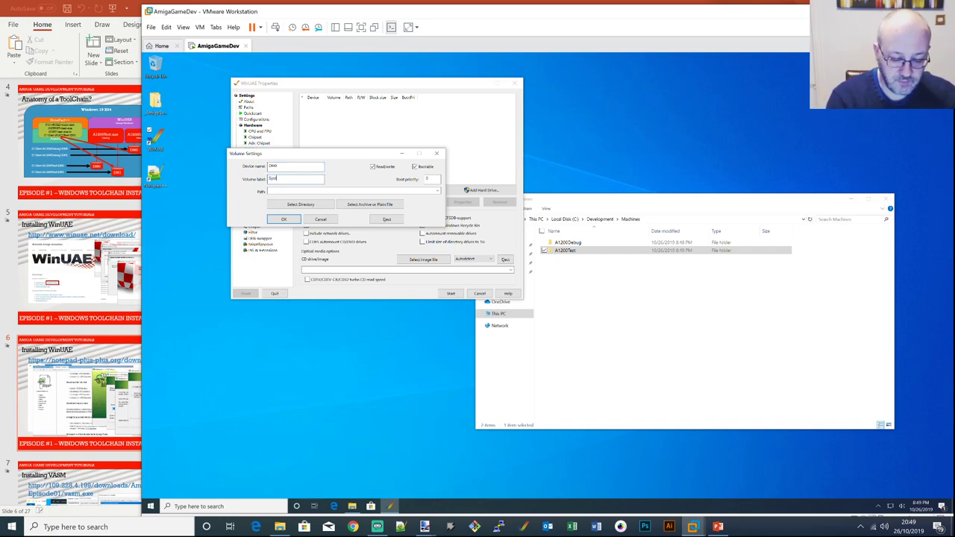
{"action": "left_click", "coordinate": [309, 208]}
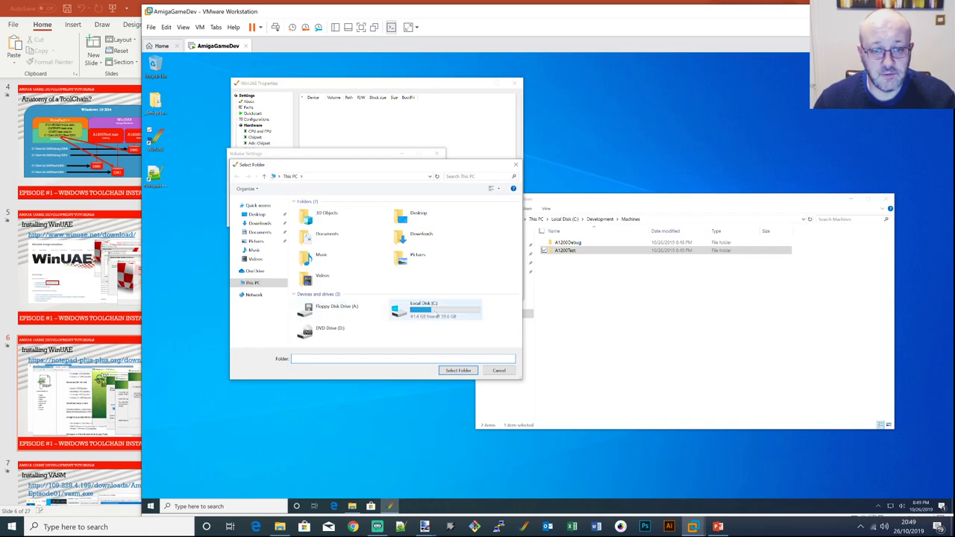
{"action": "double_click", "coordinate": [417, 310]}
{"action": "double_click", "coordinate": [332, 212]}
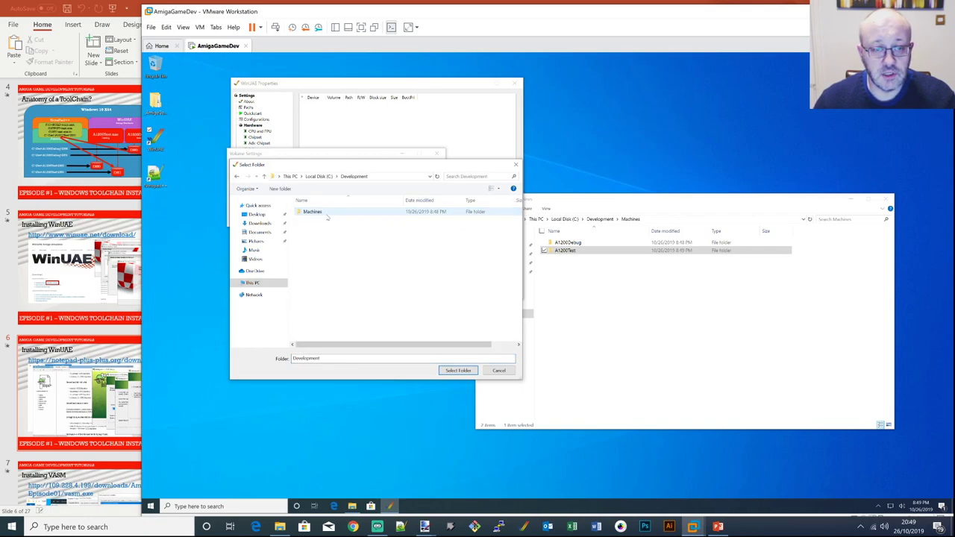
{"action": "double_click", "coordinate": [327, 215]}
{"action": "double_click", "coordinate": [325, 220]}
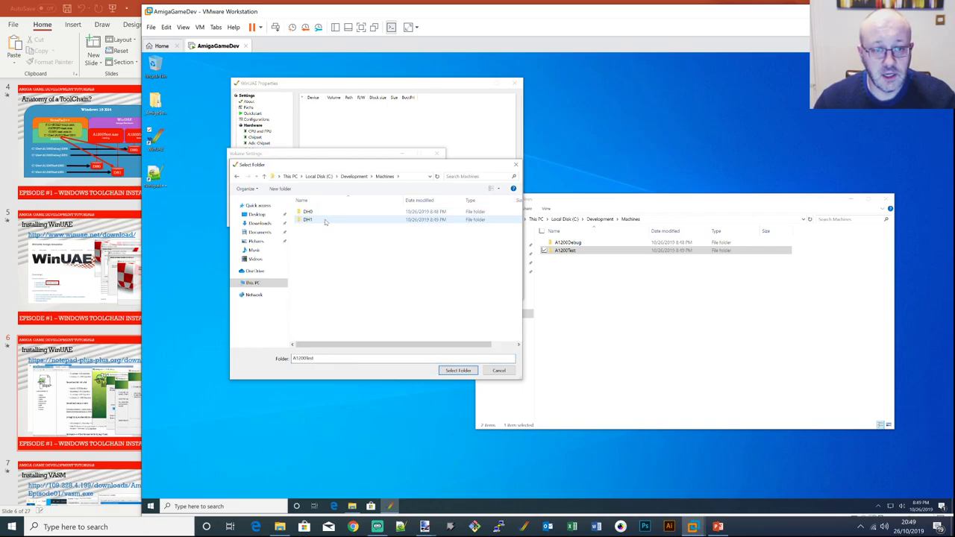
{"action": "double_click", "coordinate": [317, 212]}
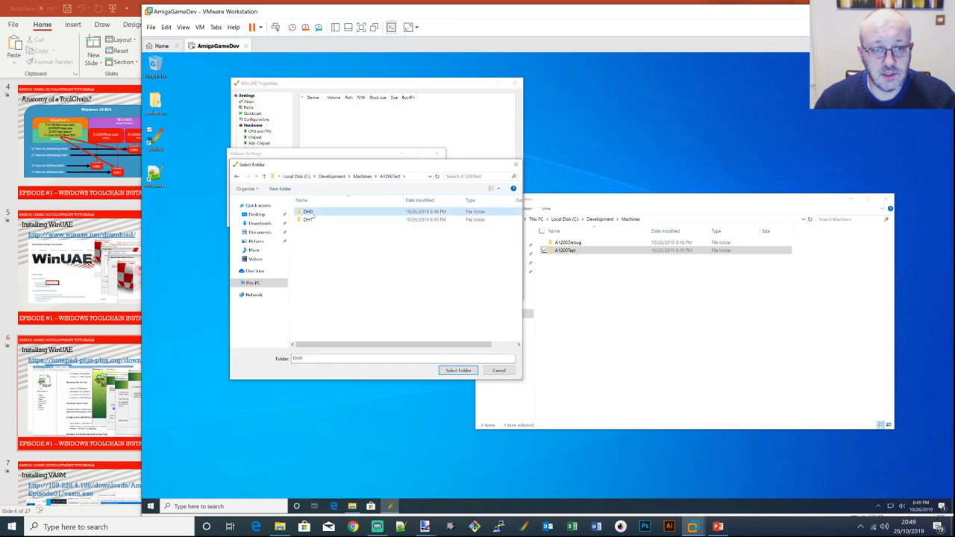
{"action": "left_click", "coordinate": [452, 372]}
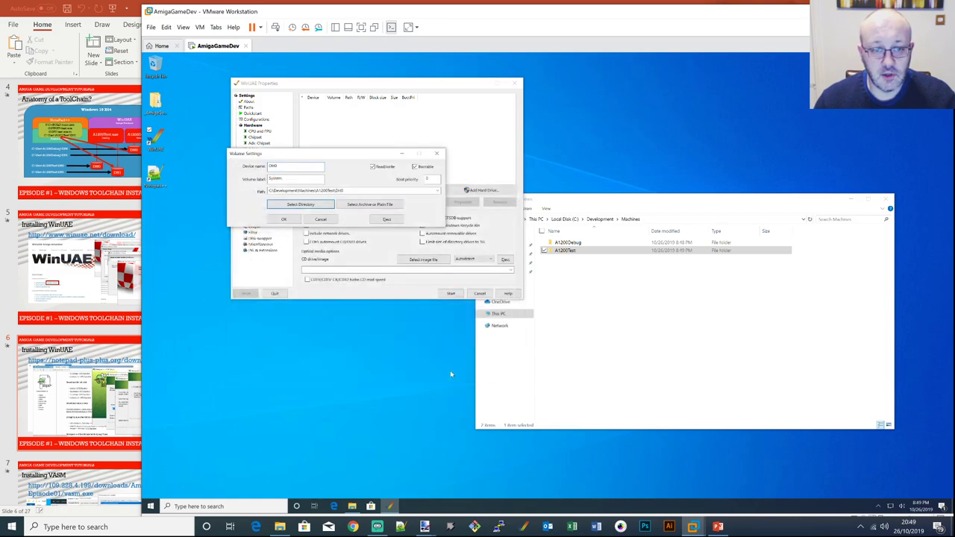
{"action": "left_click", "coordinate": [287, 220]}
Add a second directory hard drive with device name DH1 and volume label Dev, pointing to the DH1 folder in A1200Test
{"action": "left_click", "coordinate": [338, 191]}
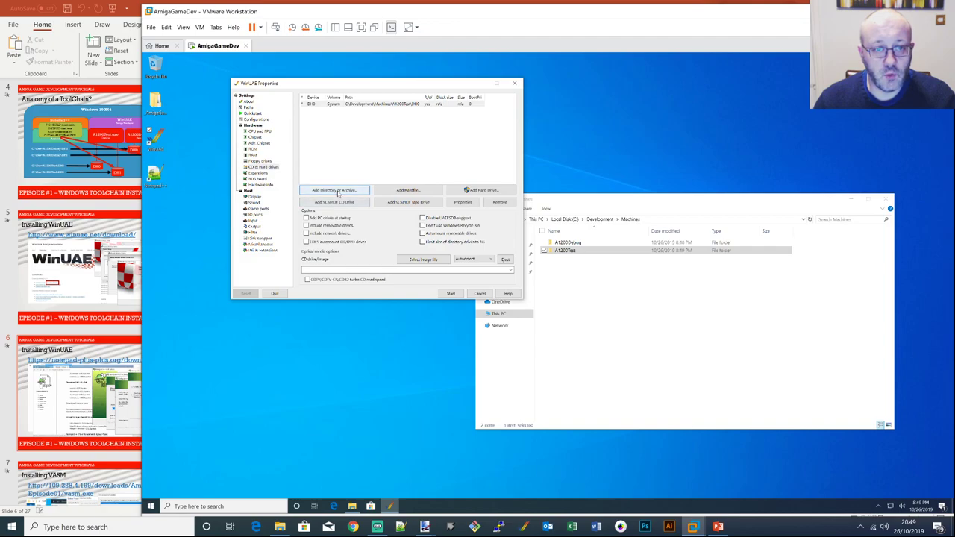
{"action": "type", "text": "DH"}
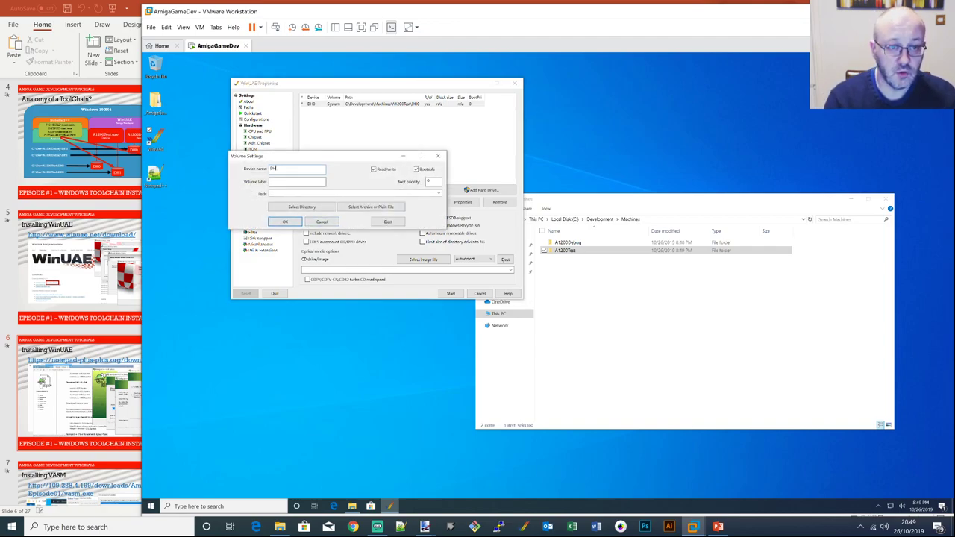
{"action": "type", "text": "1"}
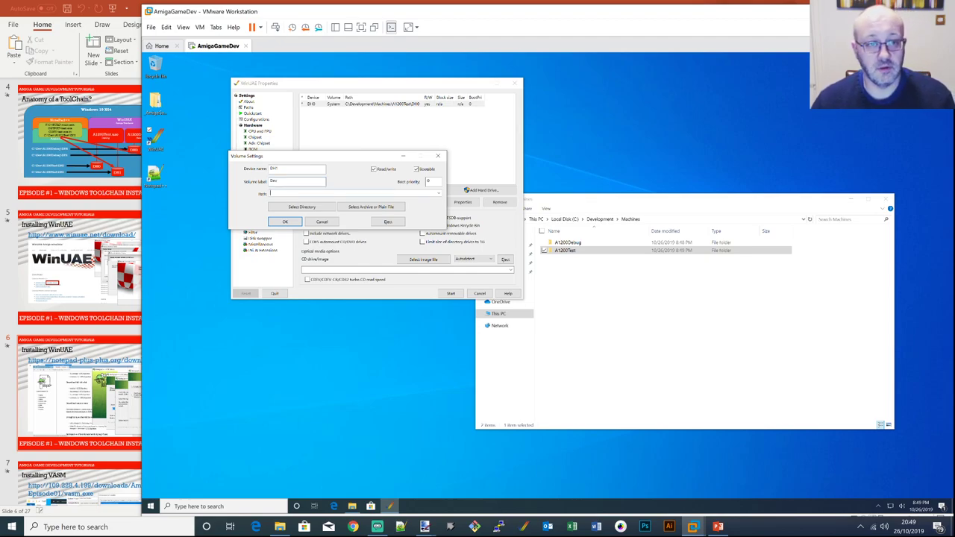
{"action": "left_click", "coordinate": [323, 209]}
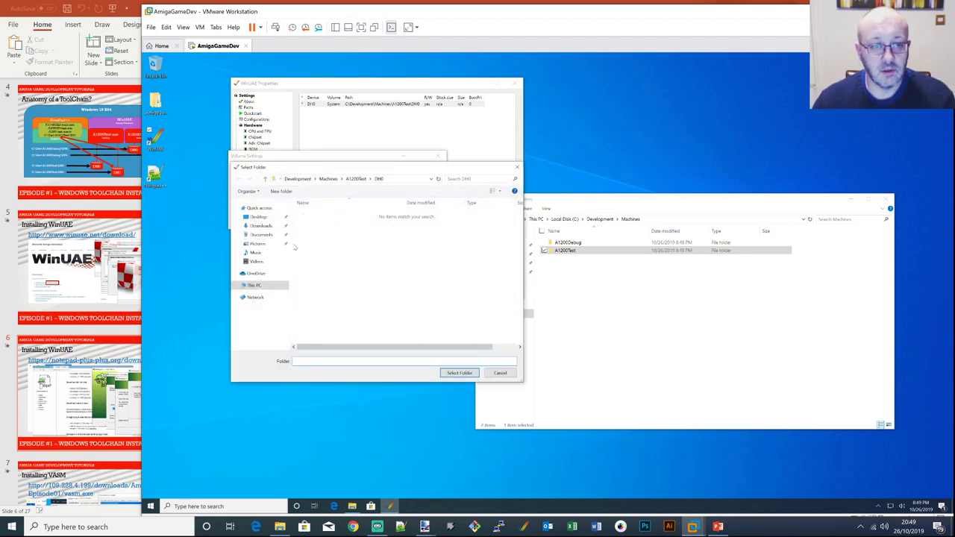
{"action": "left_click", "coordinate": [356, 179]}
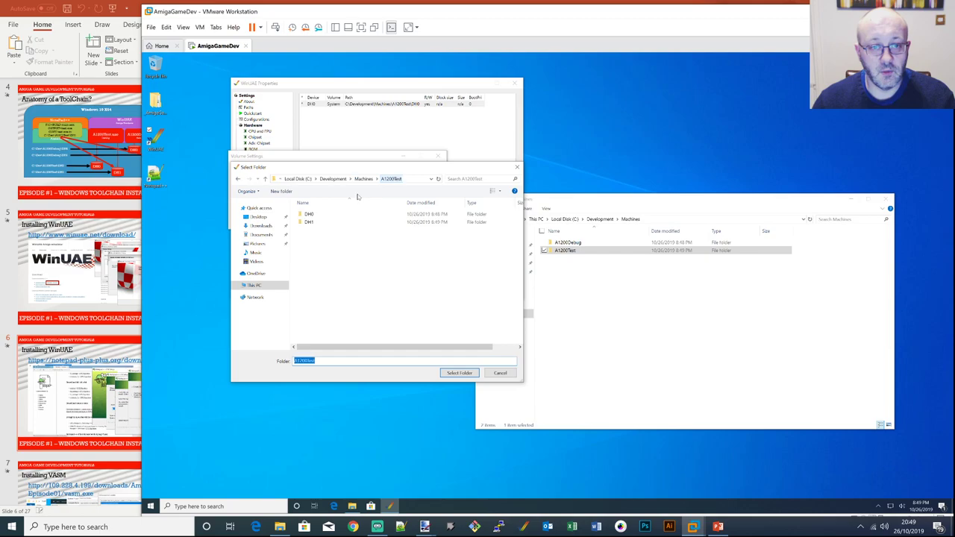
{"action": "double_click", "coordinate": [308, 224]}
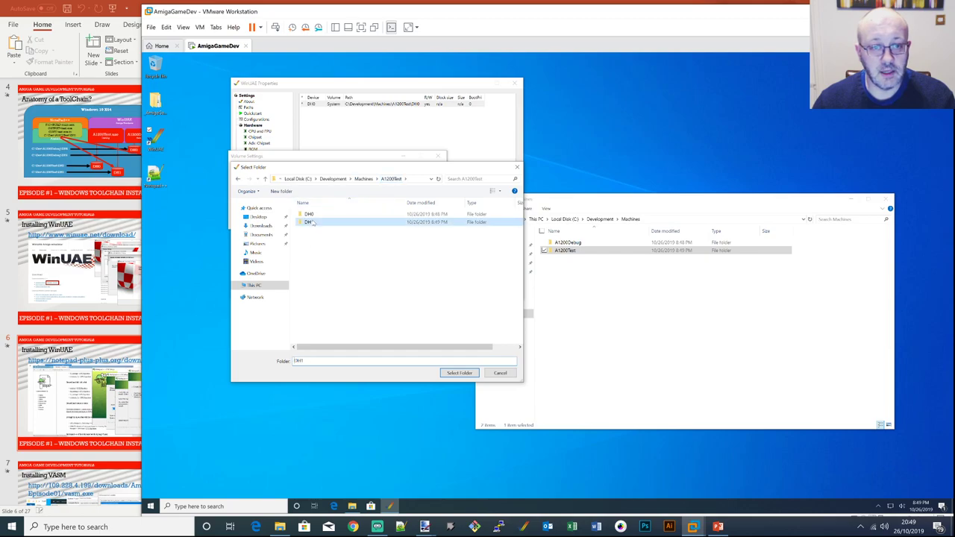
{"action": "left_click", "coordinate": [459, 372]}
{"action": "left_click", "coordinate": [285, 222]}
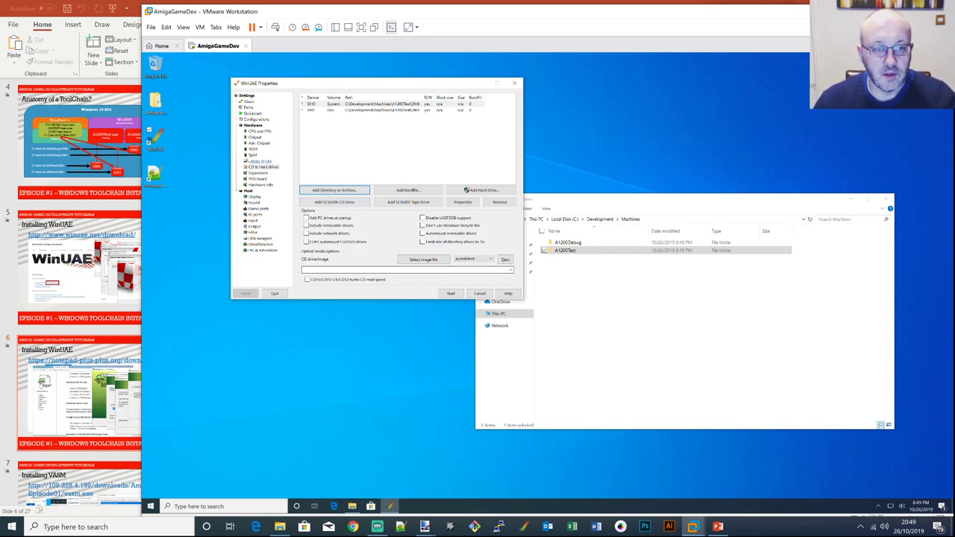
Save the emulator configuration with A1200Test as both its name and its description
{"action": "left_click", "coordinate": [262, 167]}
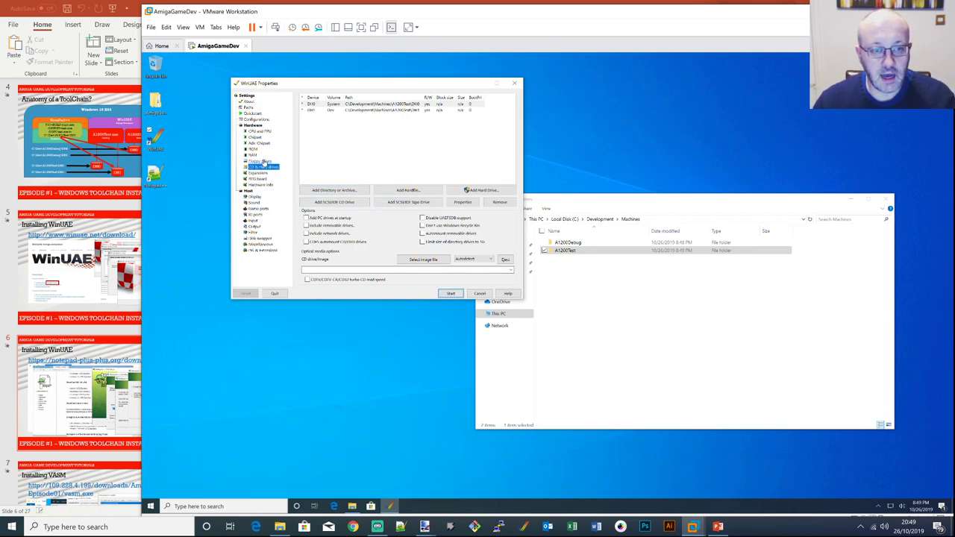
{"action": "left_click", "coordinate": [256, 120]}
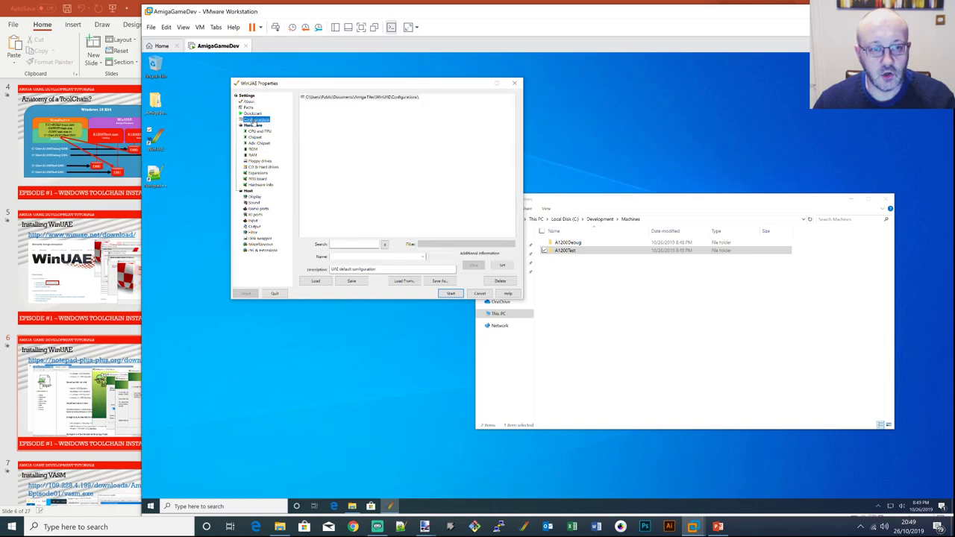
{"action": "left_click", "coordinate": [426, 257]}
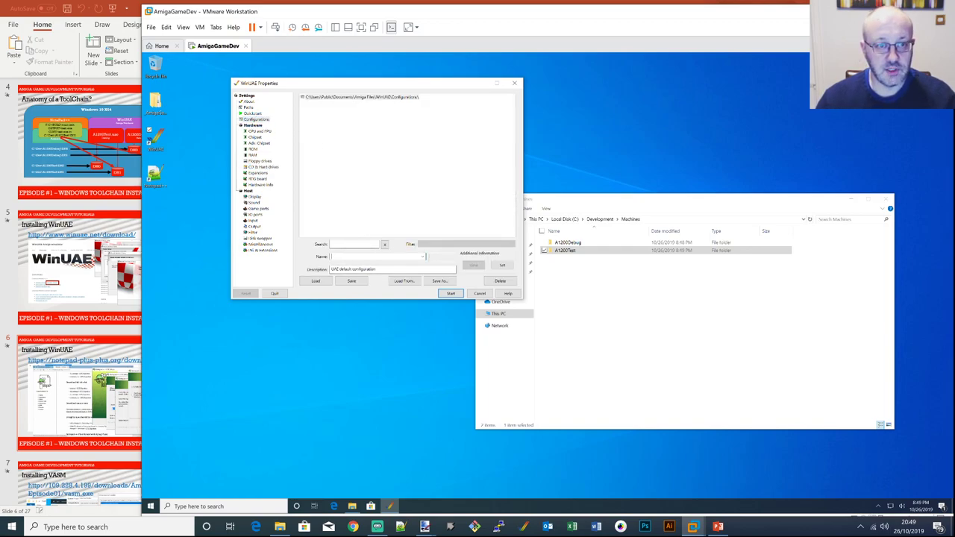
{"action": "type", "text": "A1200"}
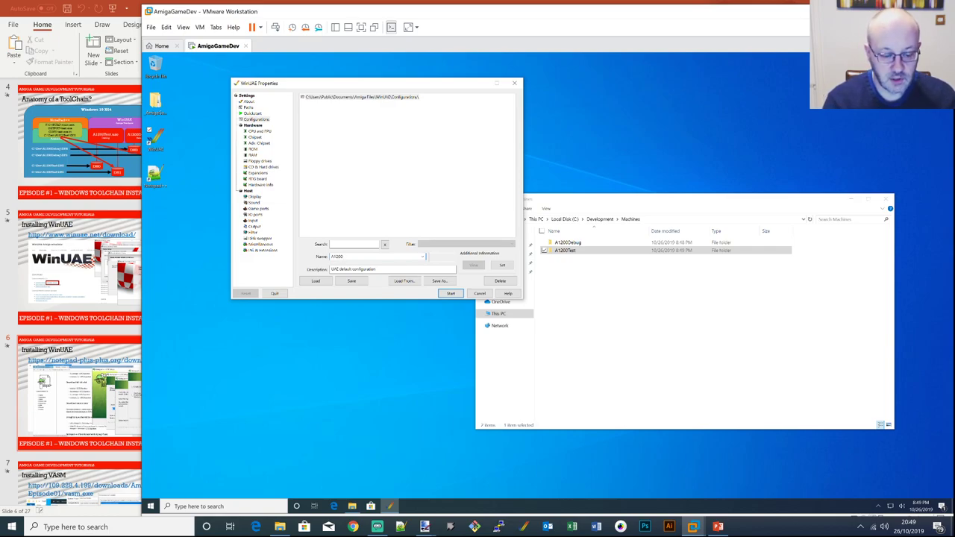
{"action": "type", "text": "Test"}
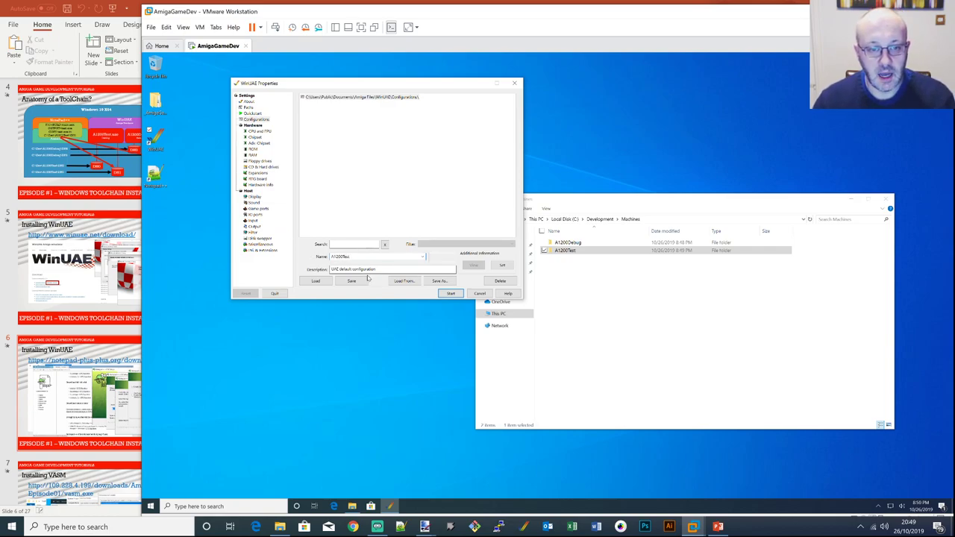
{"action": "left_click_drag", "start_coordinate": [395, 269], "coordinate": [331, 269]}
{"action": "type", "text": "A1200Test"}
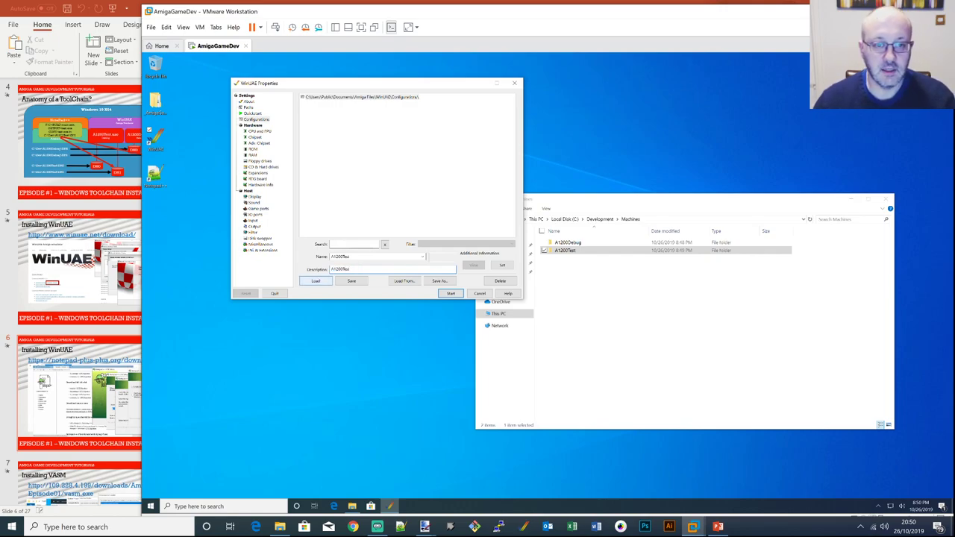
{"action": "left_click", "coordinate": [354, 281]}
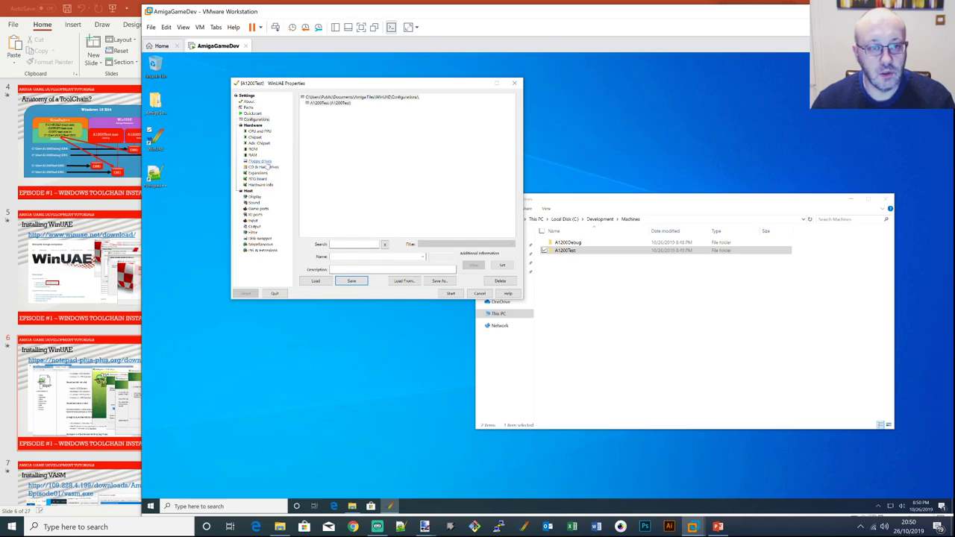
Start the A1200Test emulation and enlarge its window on the desktop
{"action": "left_click", "coordinate": [265, 163]}
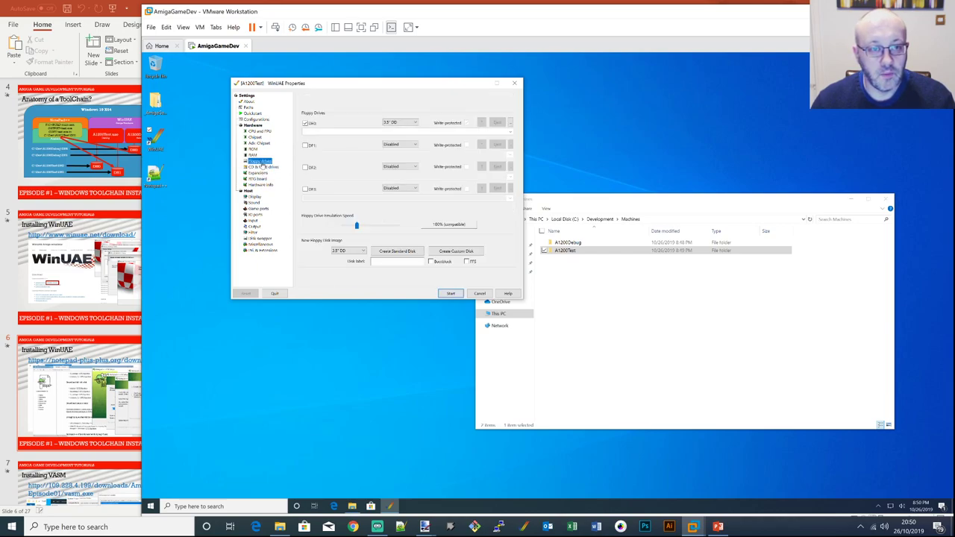
{"action": "left_click", "coordinate": [451, 293]}
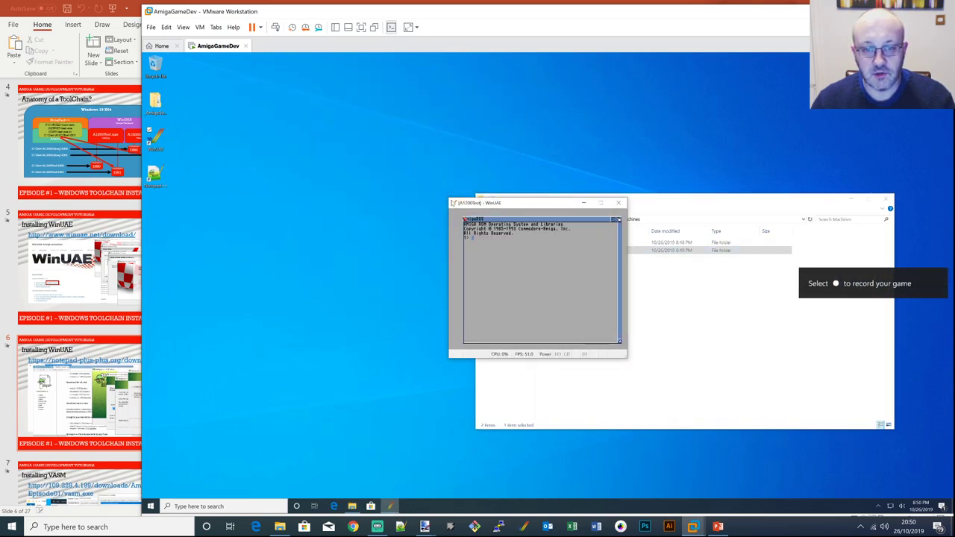
{"action": "left_click_drag", "start_coordinate": [450, 197], "coordinate": [323, 100]}
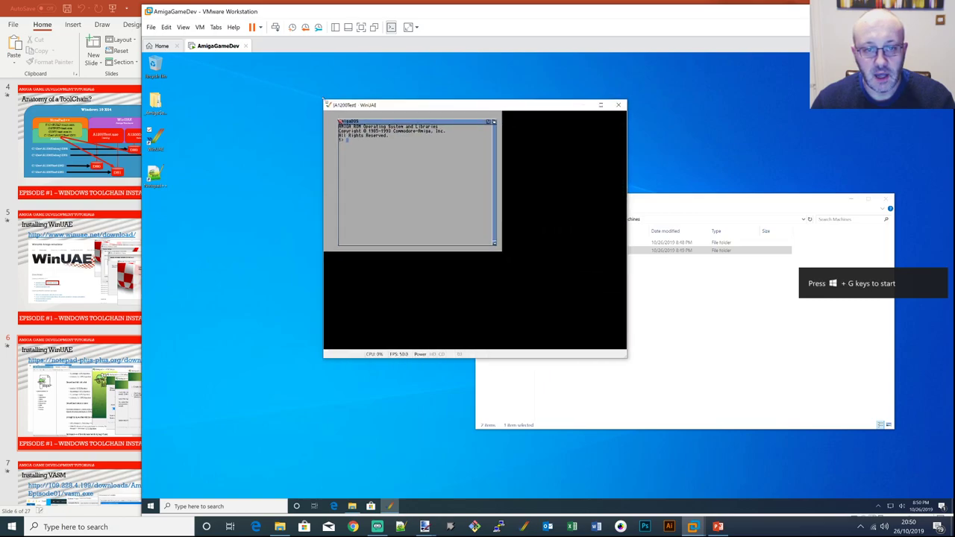
{"action": "left_click", "coordinate": [418, 220]}
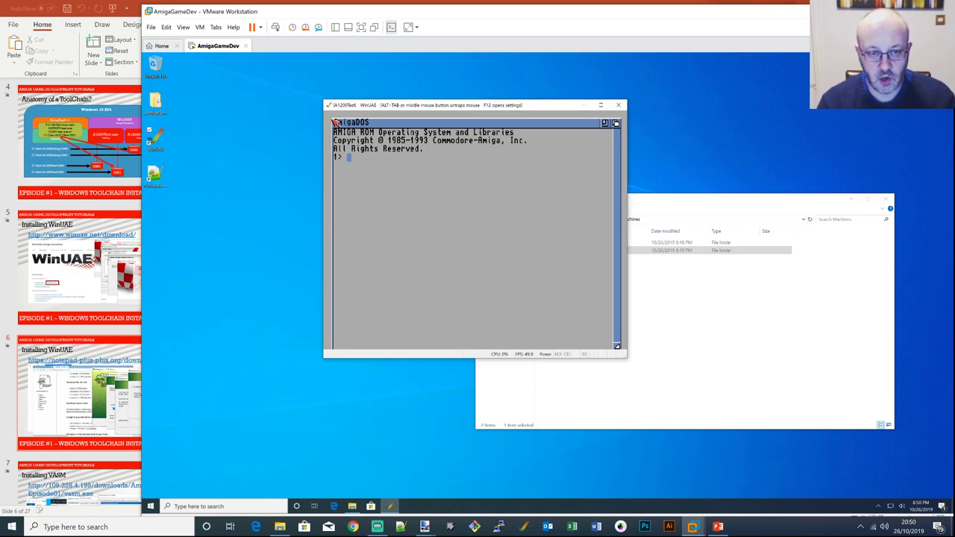
Load Workbench31 - install31.adf from the Workbench 3.1 folder under Episode 1 - Toolchain Setup into floppy drive DF0 and reset the emulated Amiga
{"action": "key", "text": "F12"}
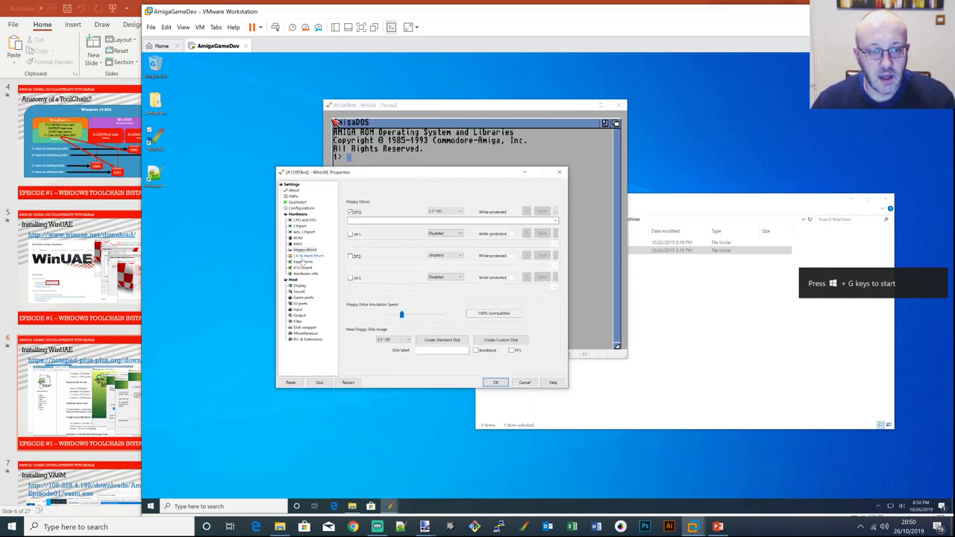
{"action": "left_click", "coordinate": [305, 250]}
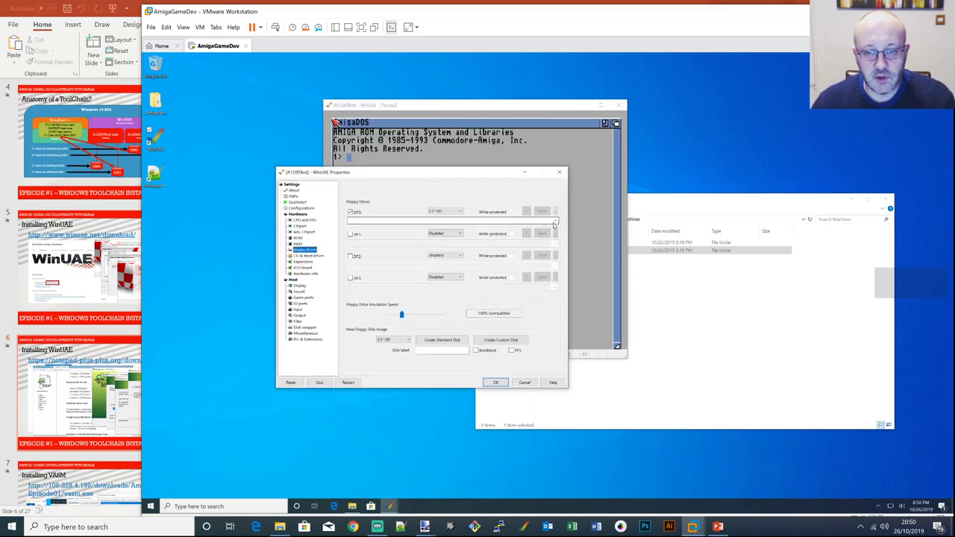
{"action": "left_click", "coordinate": [554, 223]}
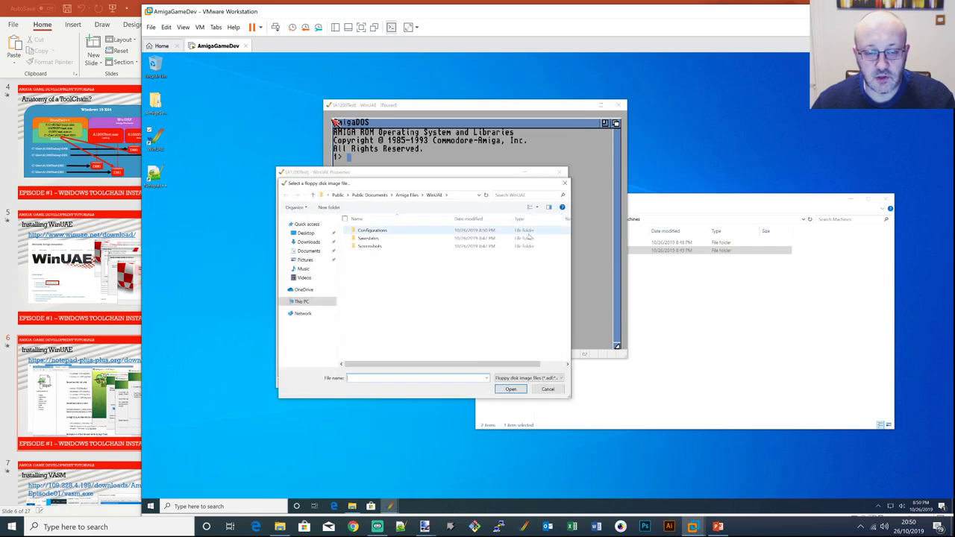
{"action": "left_click", "coordinate": [306, 233]}
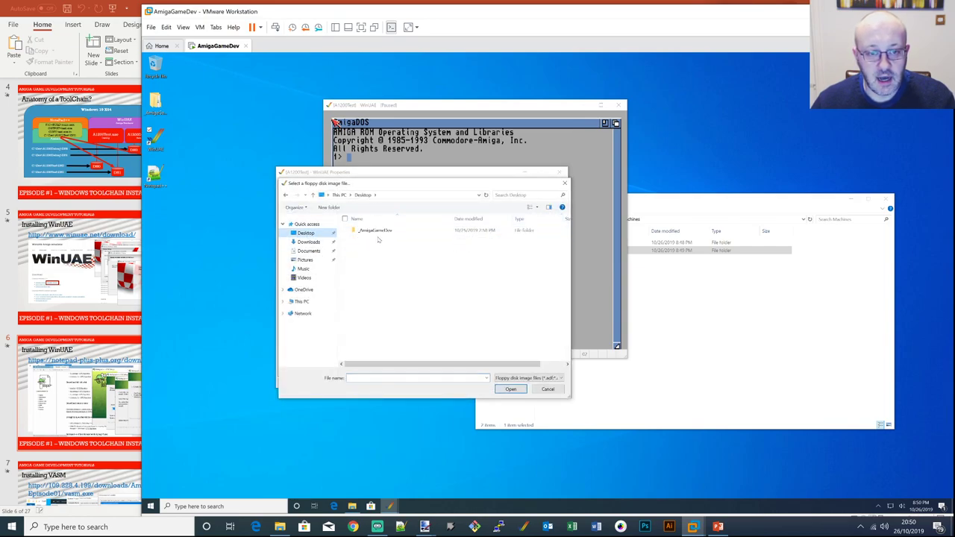
{"action": "double_click", "coordinate": [377, 231]}
{"action": "double_click", "coordinate": [370, 231]}
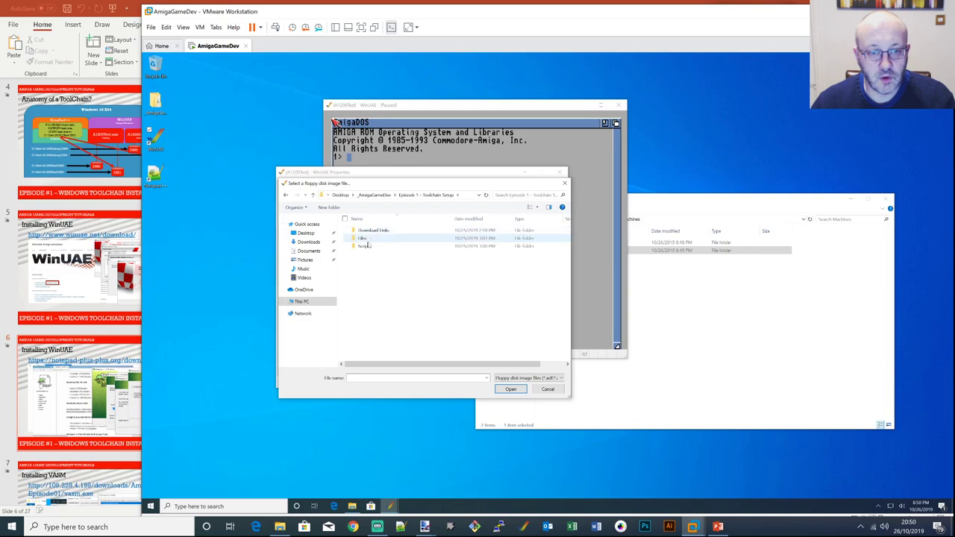
{"action": "double_click", "coordinate": [365, 239]}
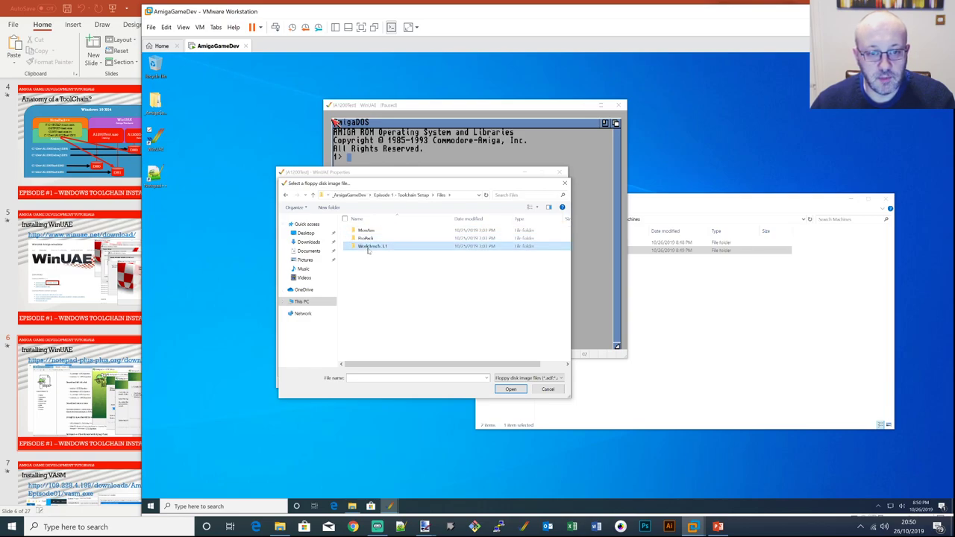
{"action": "double_click", "coordinate": [370, 247]}
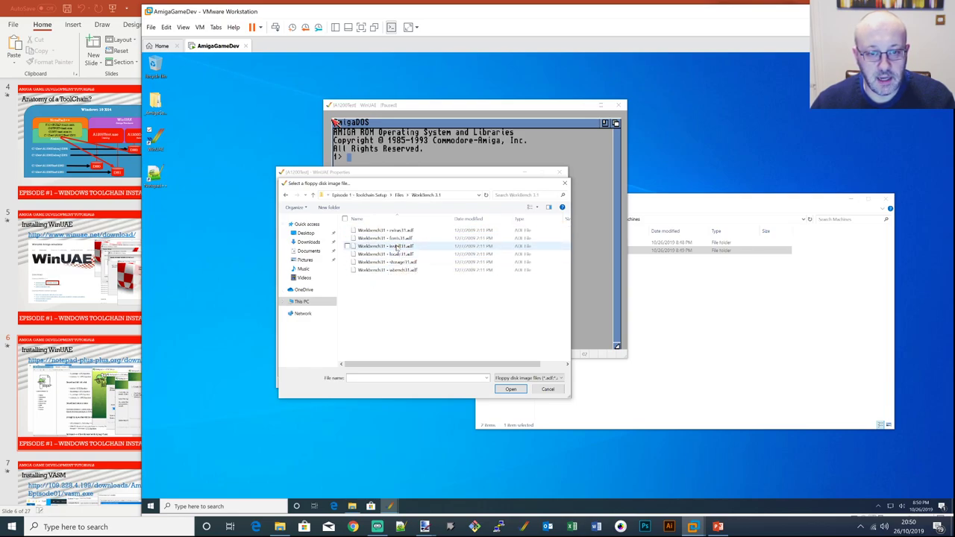
{"action": "double_click", "coordinate": [399, 247]}
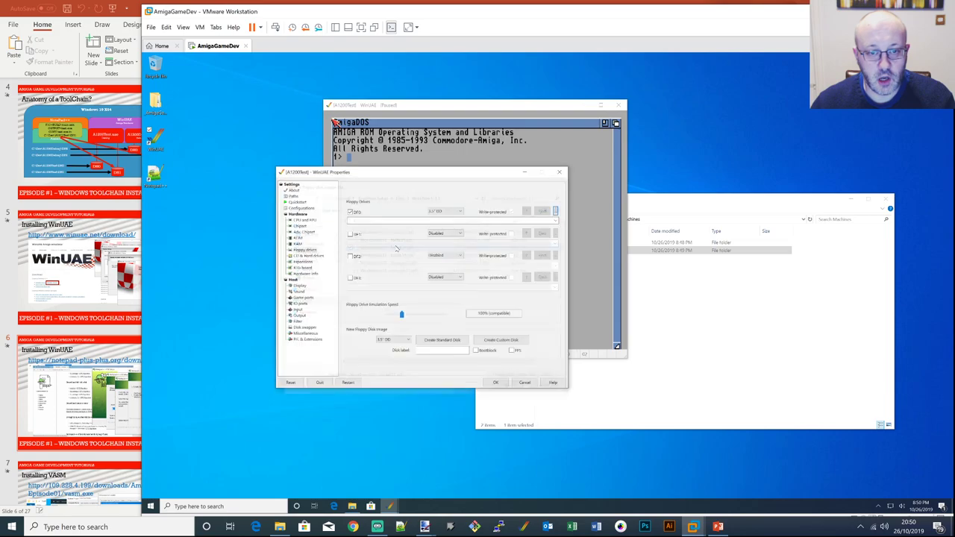
{"action": "left_click", "coordinate": [291, 383]}
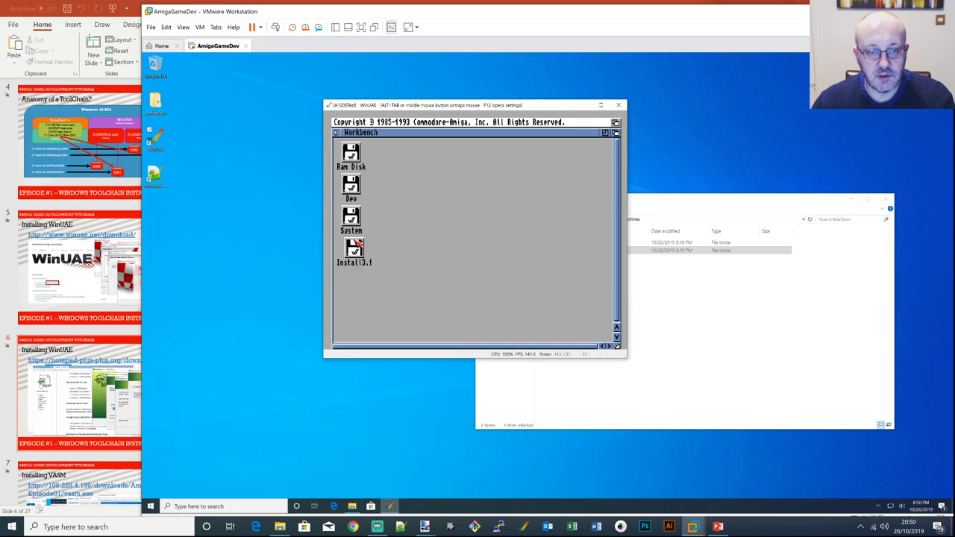
Open the Install drawer on the Install3.1 disk and launch the English installer
{"action": "left_click", "coordinate": [353, 186]}
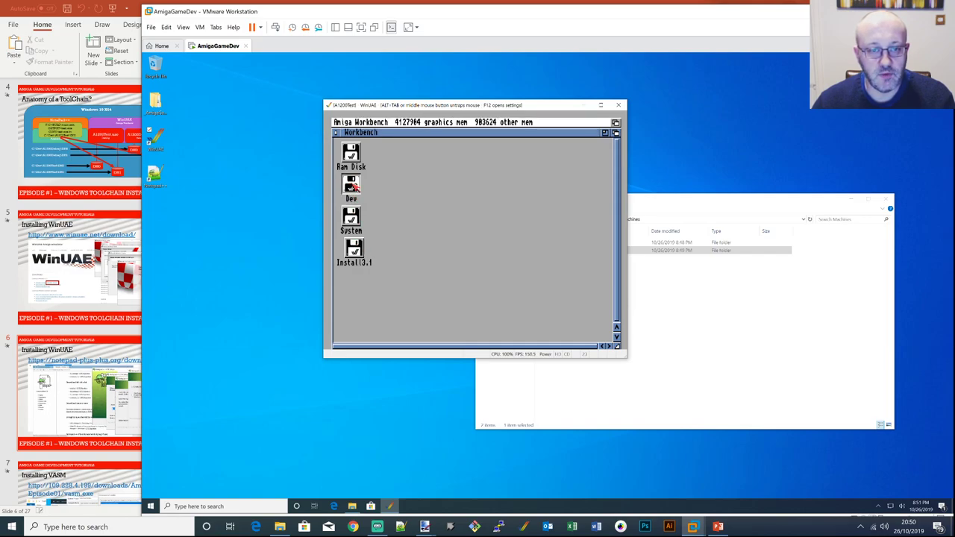
{"action": "double_click", "coordinate": [360, 250]}
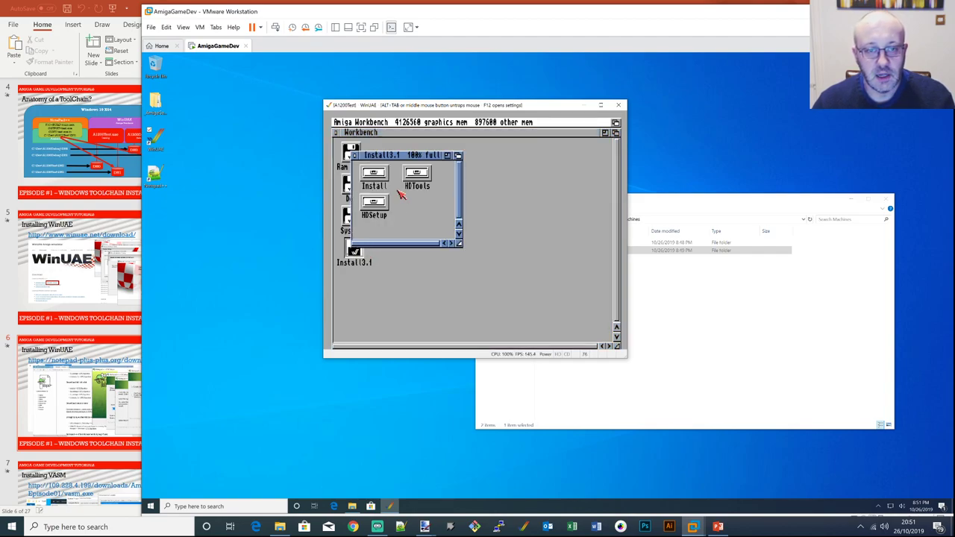
{"action": "double_click", "coordinate": [374, 176]}
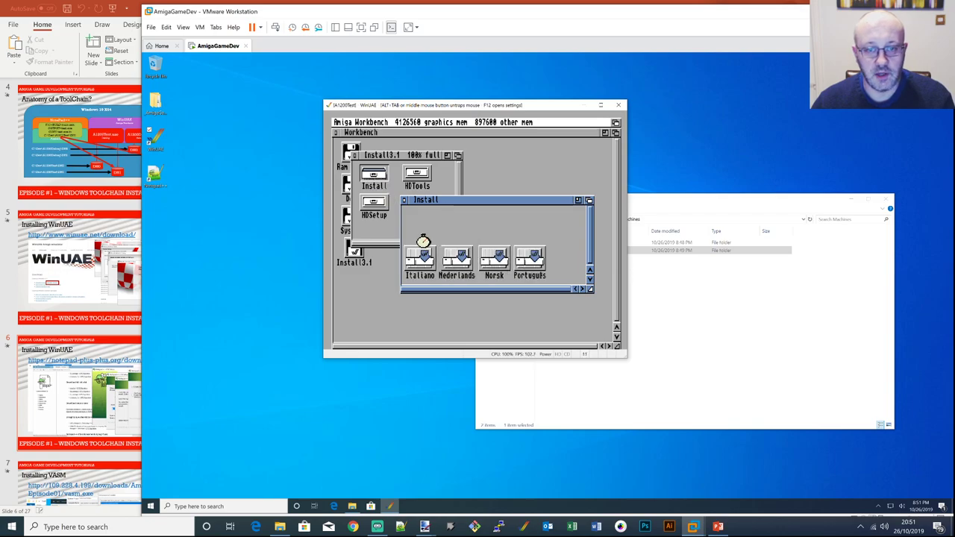
{"action": "double_click", "coordinate": [493, 226]}
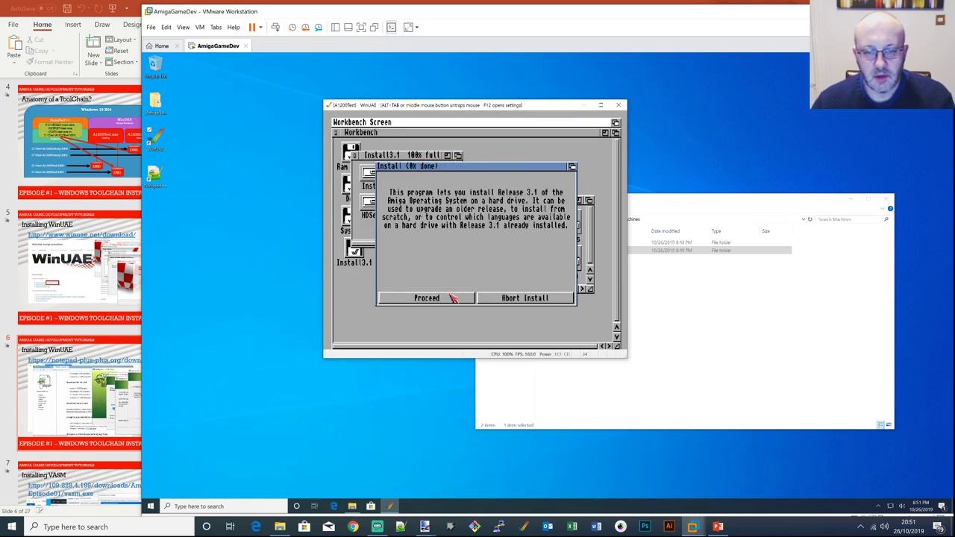
Start a complete Release 3.1 installation in Novice User mode with English as the language, and proceed through the keymap selection
{"action": "left_click", "coordinate": [427, 298]}
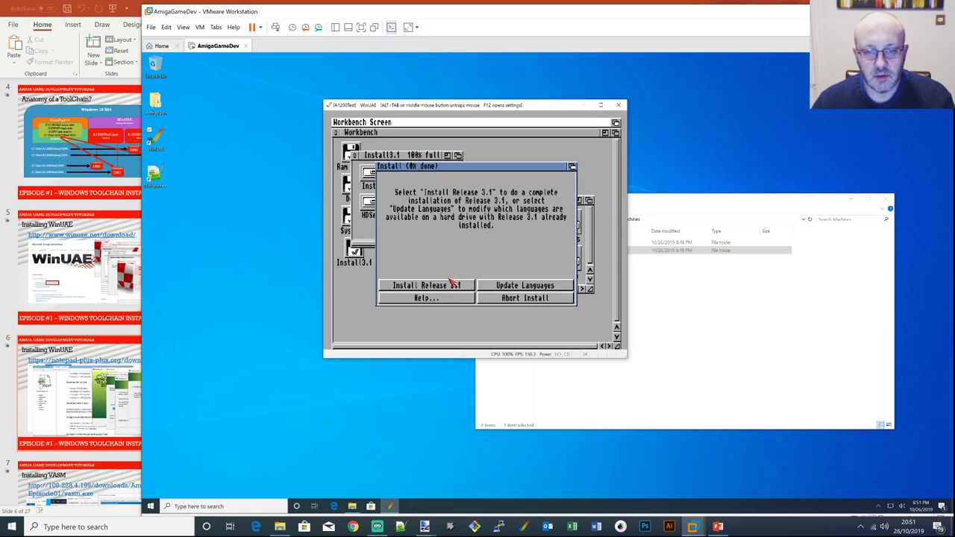
{"action": "left_click", "coordinate": [452, 284]}
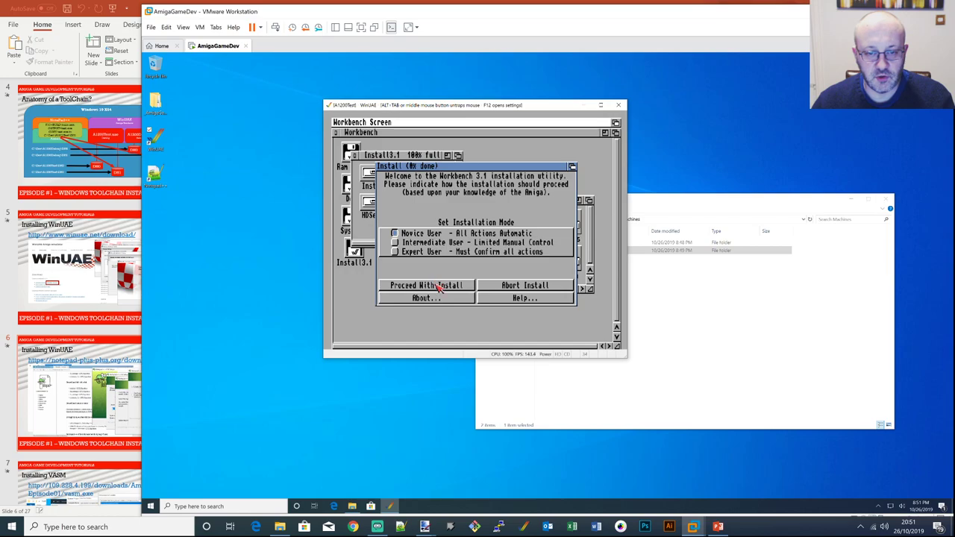
{"action": "left_click", "coordinate": [439, 289]}
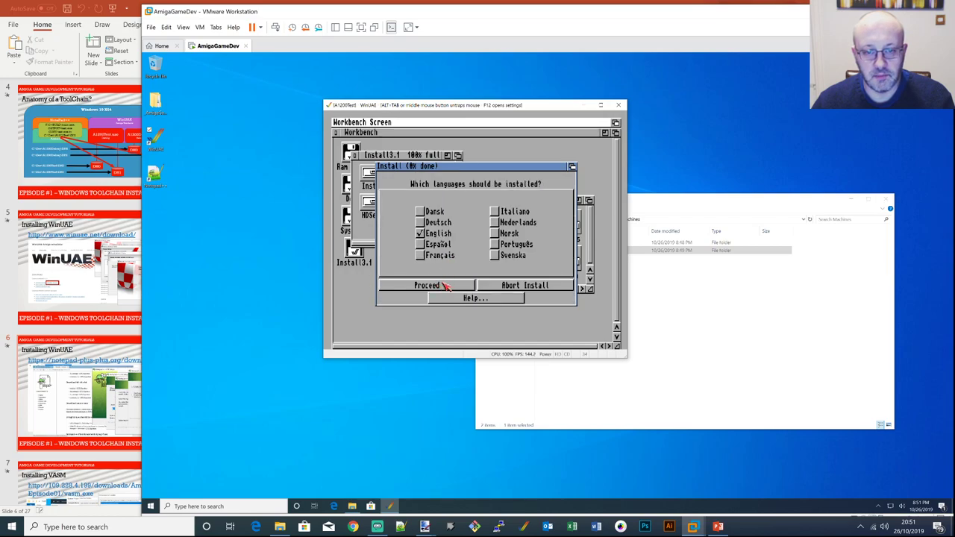
{"action": "left_click", "coordinate": [445, 285]}
{"action": "left_click", "coordinate": [441, 285]}
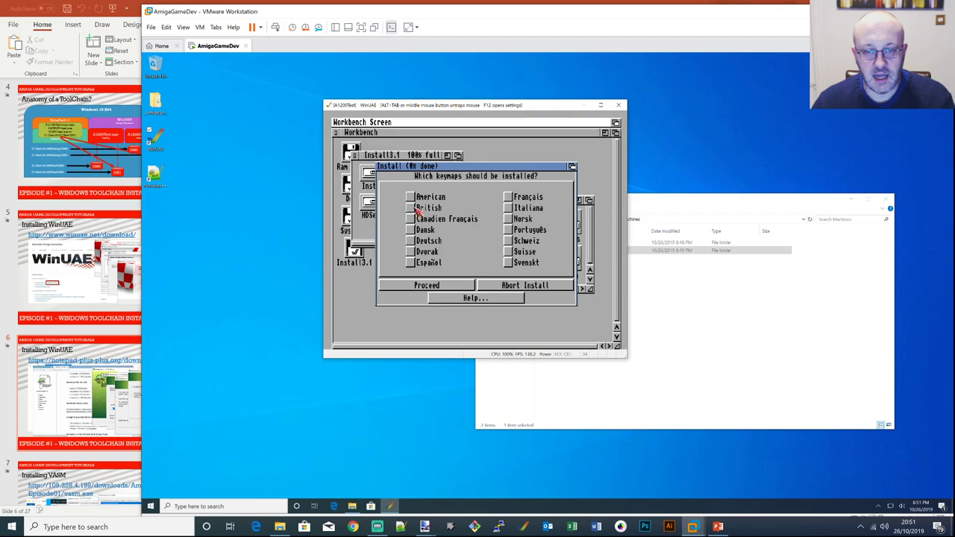
{"action": "left_click", "coordinate": [450, 288]}
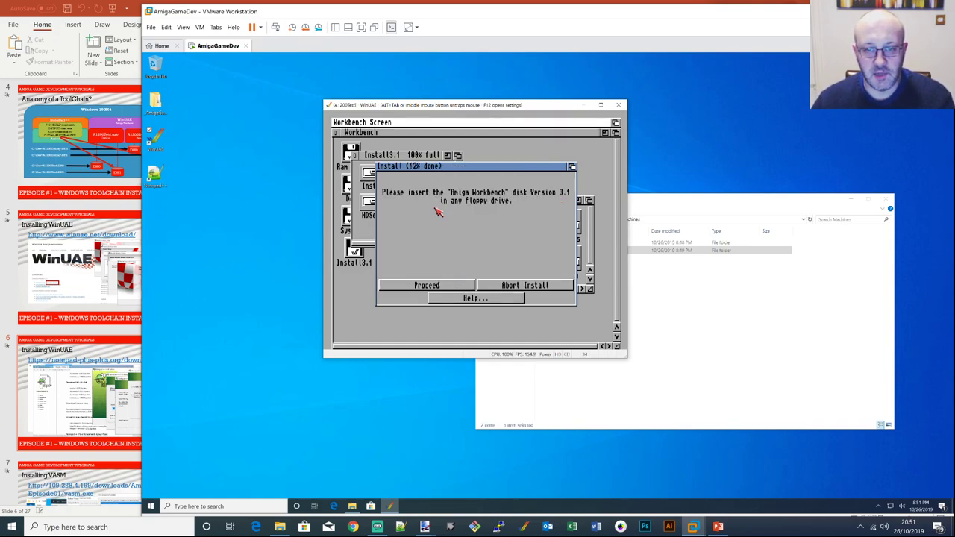
Swap the DF0 floppy image to Workbench31 - wbench31.adf and resume the emulation
{"action": "key", "text": "F12"}
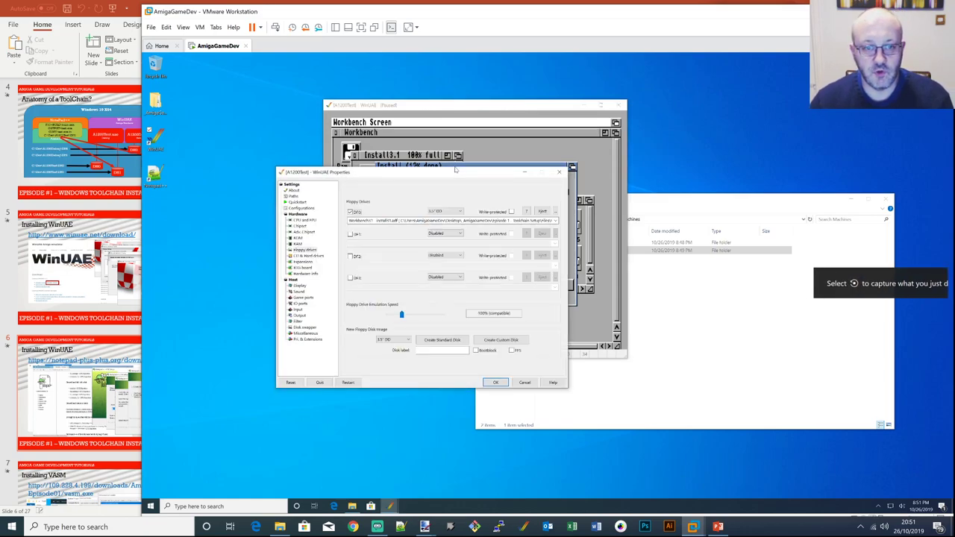
{"action": "left_click", "coordinate": [556, 212]}
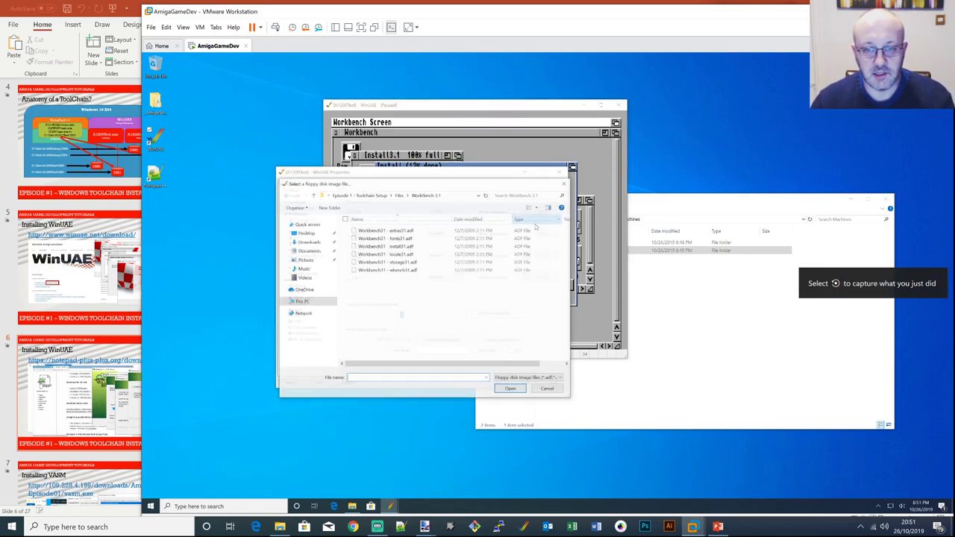
{"action": "double_click", "coordinate": [403, 271]}
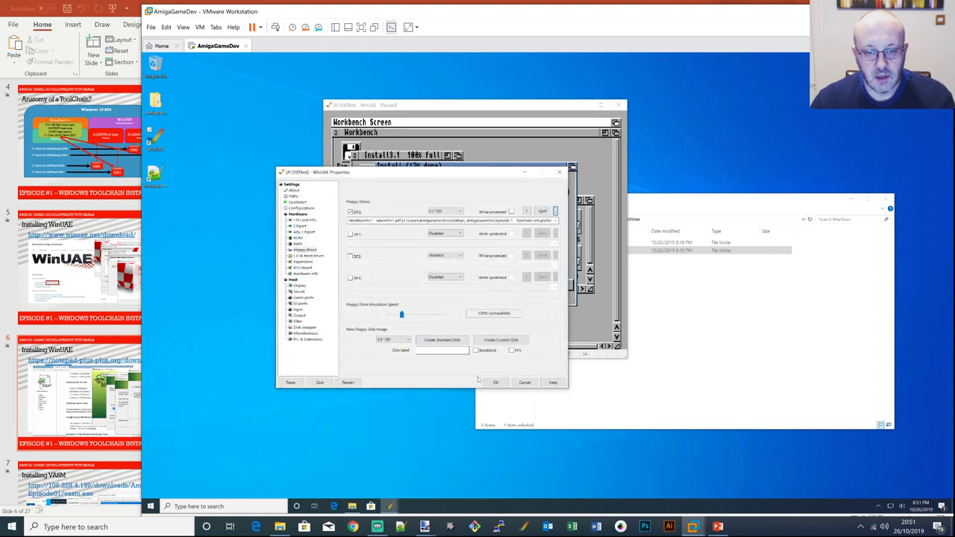
{"action": "left_click", "coordinate": [495, 382]}
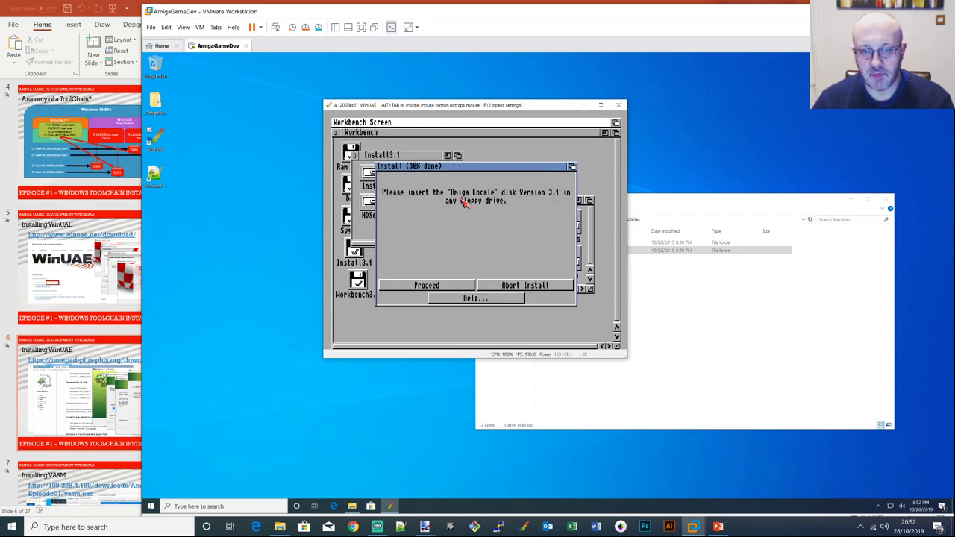
Swap the DF0 floppy image to Workbench31 - locale31.adf and return to the installation
{"action": "key", "text": "F12"}
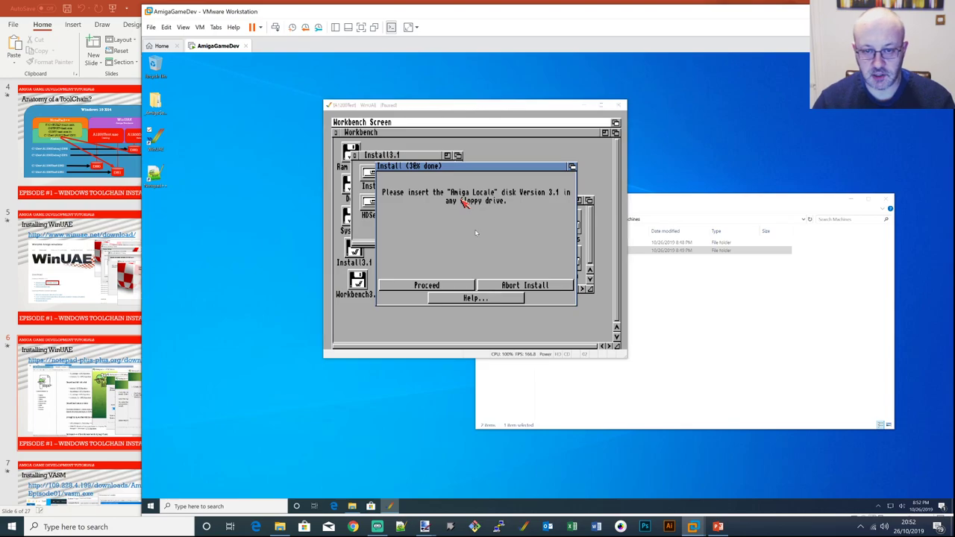
{"action": "left_click", "coordinate": [555, 212]}
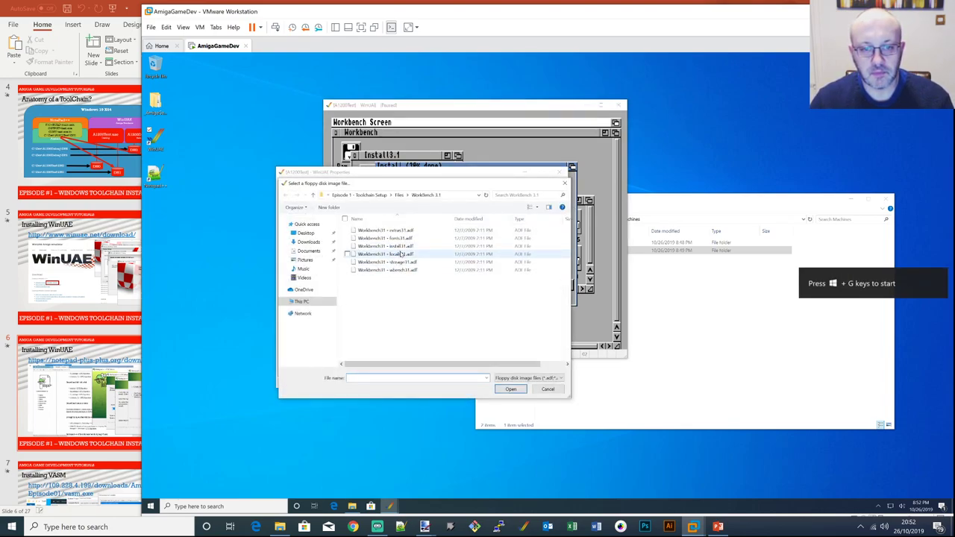
{"action": "double_click", "coordinate": [401, 255]}
{"action": "left_click", "coordinate": [496, 383]}
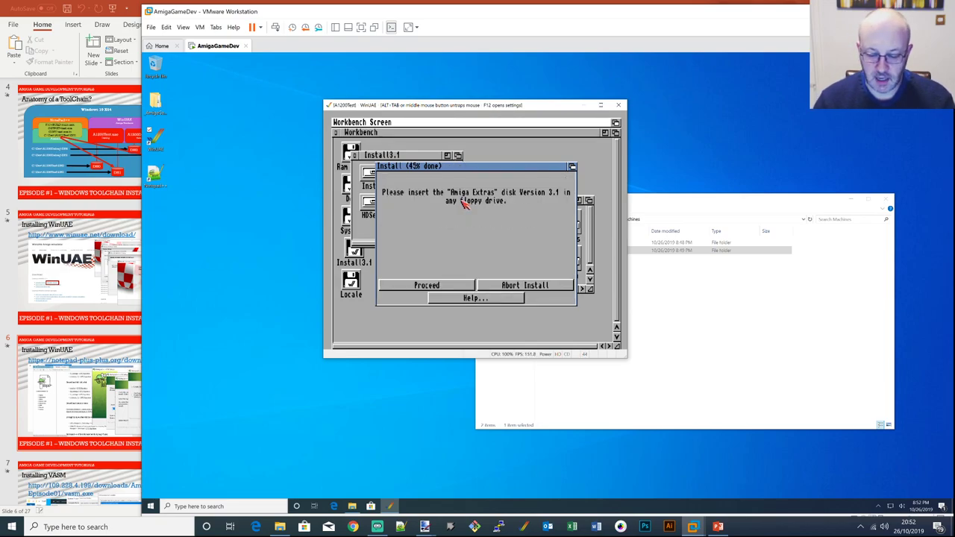
Swap the DF0 floppy image to Workbench31 - extras31.adf and return to the installation
{"action": "key", "text": "F12"}
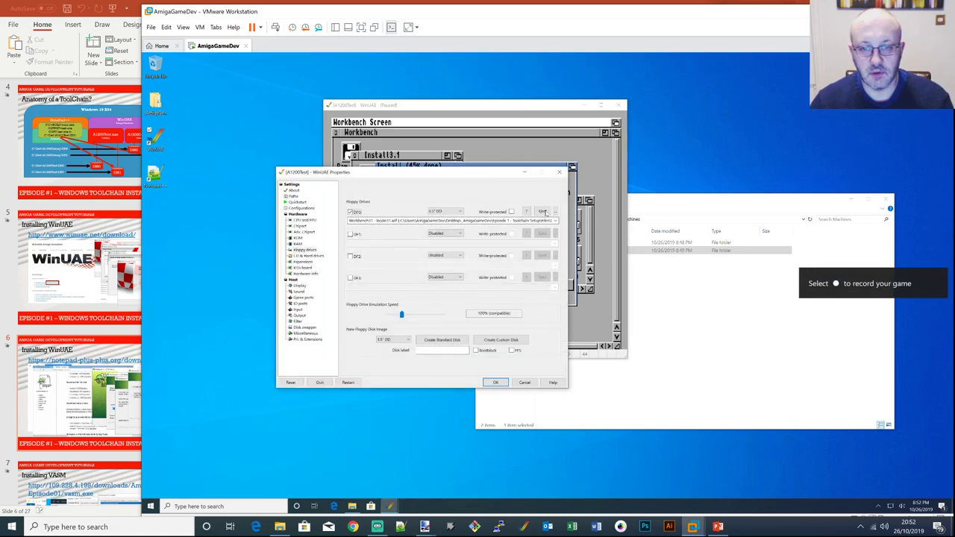
{"action": "left_click", "coordinate": [556, 212]}
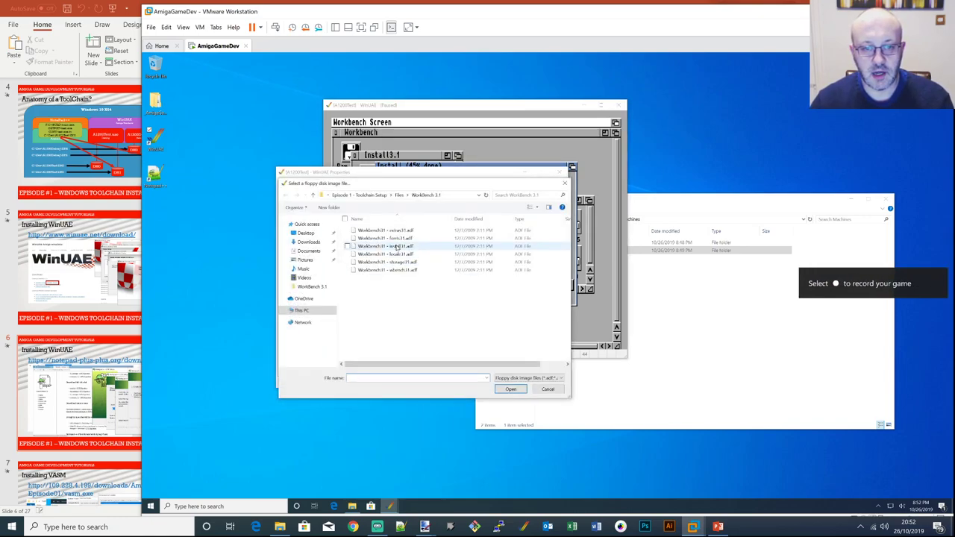
{"action": "double_click", "coordinate": [399, 232]}
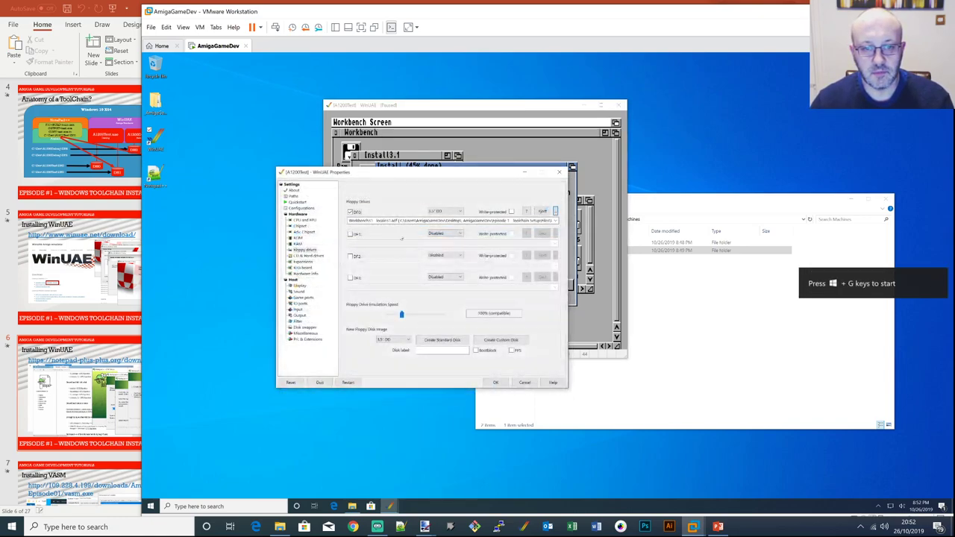
{"action": "left_click", "coordinate": [495, 383]}
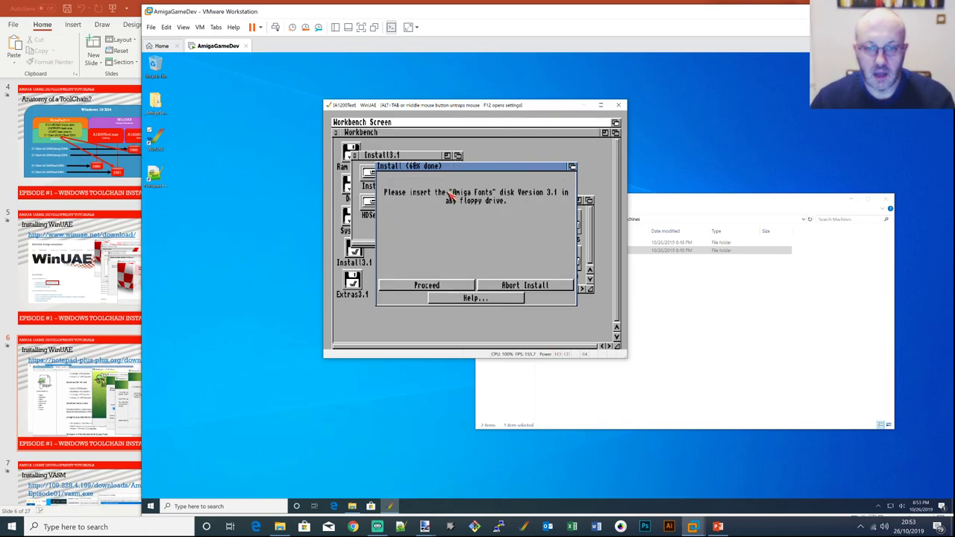
Swap the DF0 floppy image to Workbench31 - fonts31.adf and return to the installation
{"action": "key", "text": "F12"}
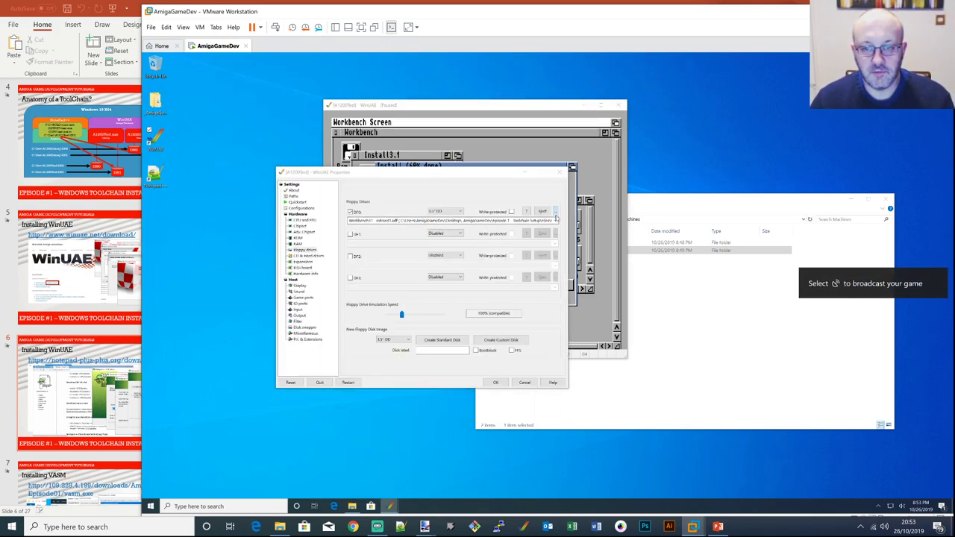
{"action": "left_click", "coordinate": [556, 212]}
{"action": "double_click", "coordinate": [385, 238]}
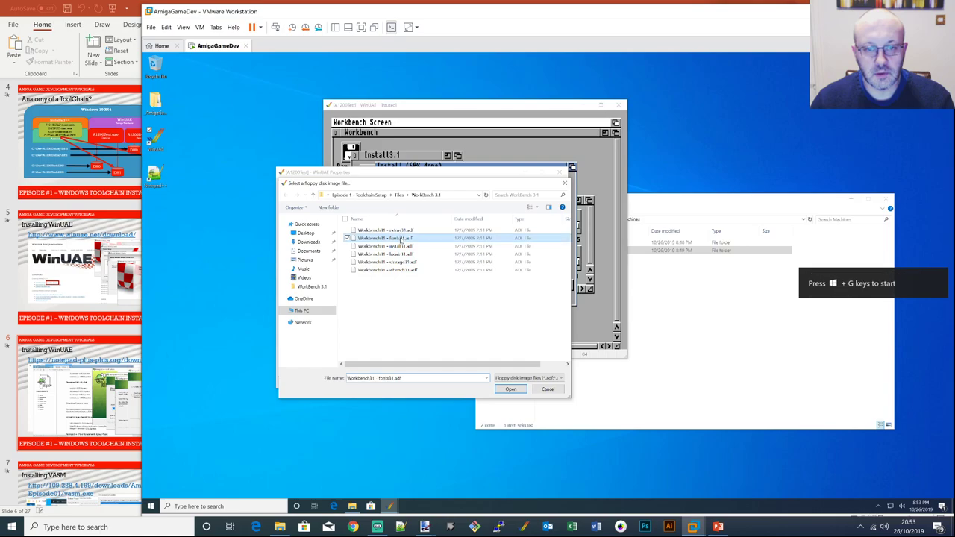
{"action": "left_click", "coordinate": [494, 382]}
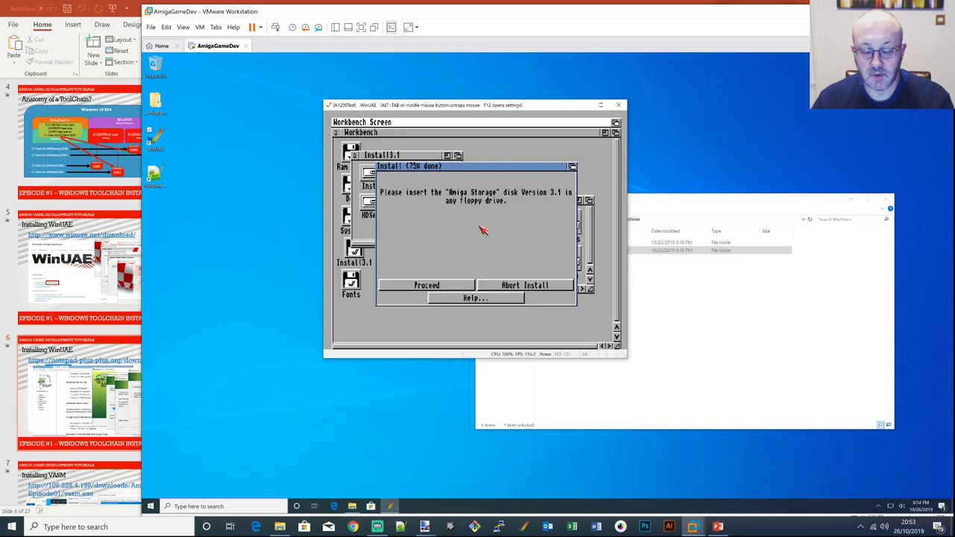
Swap the DF0 floppy image to Workbench31 - storage31.adf and return to the installation
{"action": "key", "text": "F12"}
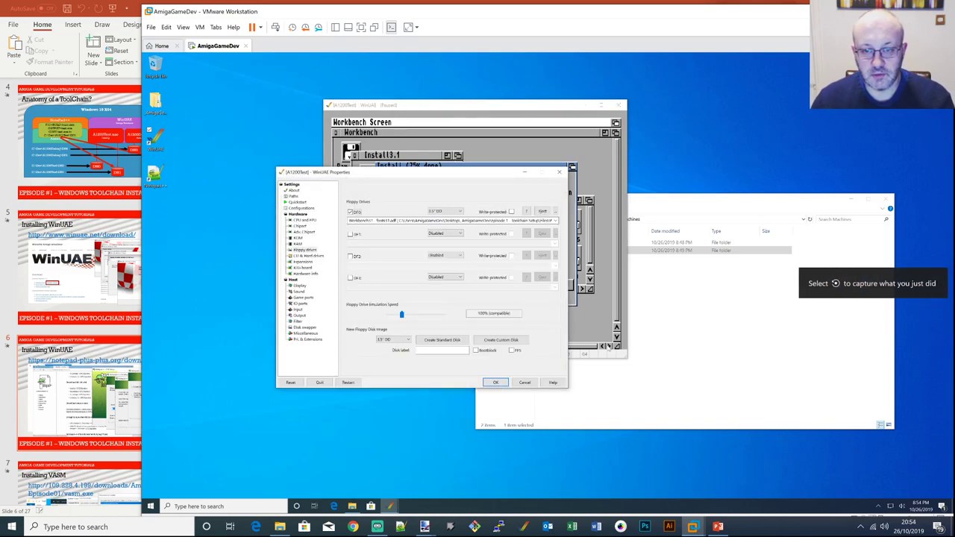
{"action": "left_click", "coordinate": [556, 218]}
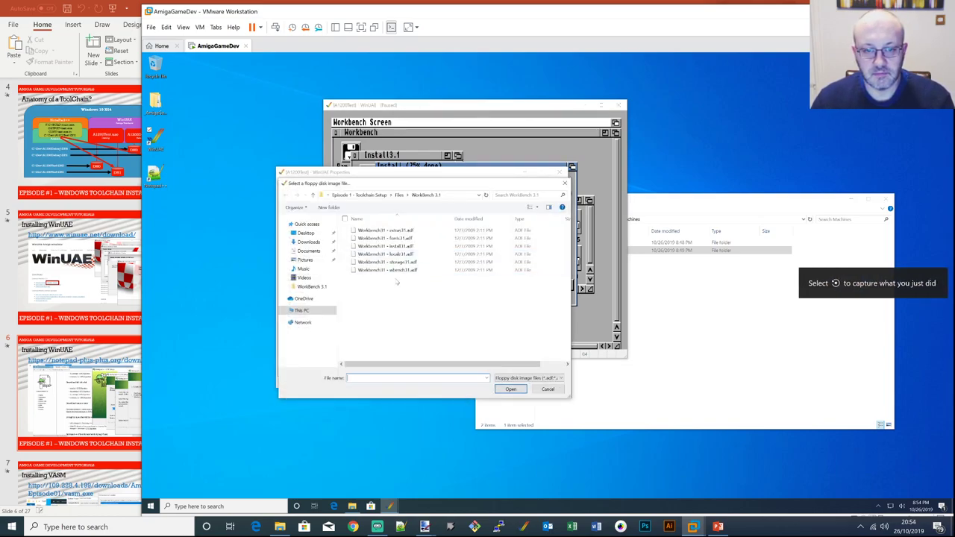
{"action": "left_click", "coordinate": [400, 262]}
{"action": "double_click", "coordinate": [401, 262]}
{"action": "left_click", "coordinate": [495, 383]}
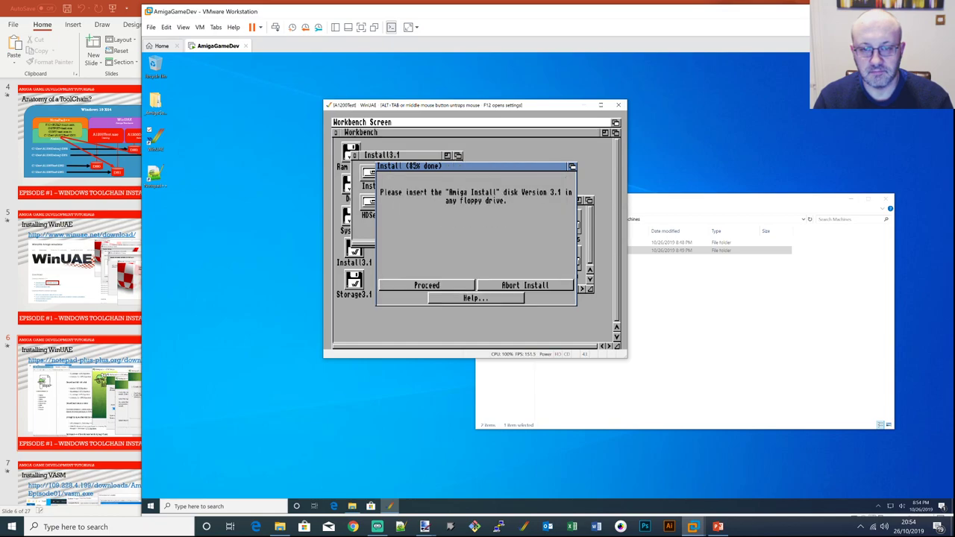
Swap the DF0 floppy image to Workbench31 - install31.adf and return to the installation
{"action": "key", "text": "F12"}
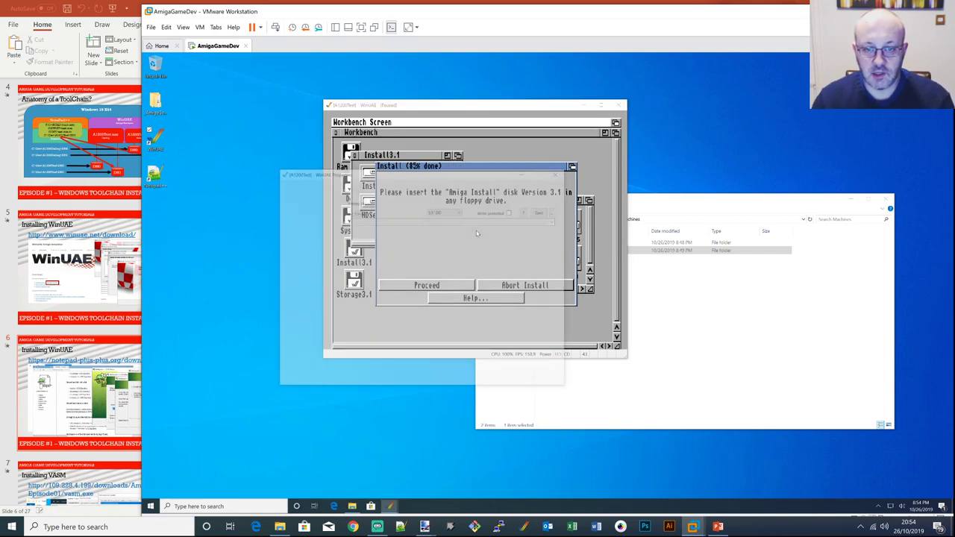
{"action": "left_click", "coordinate": [526, 211]}
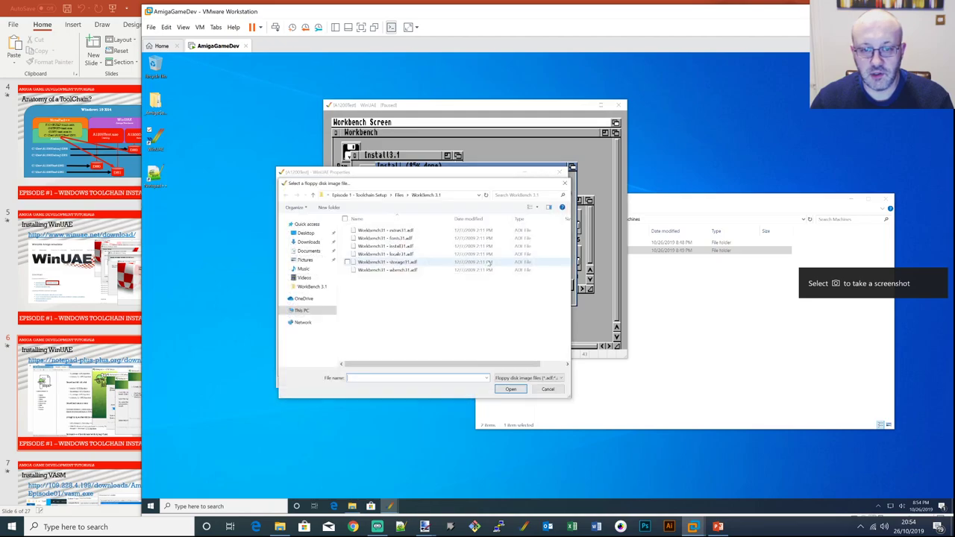
{"action": "double_click", "coordinate": [406, 245]}
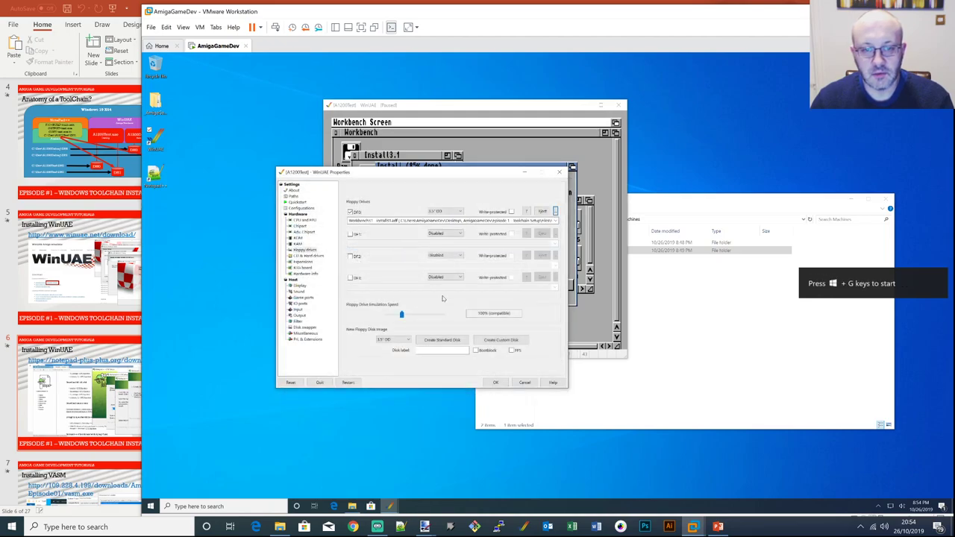
{"action": "left_click", "coordinate": [496, 382]}
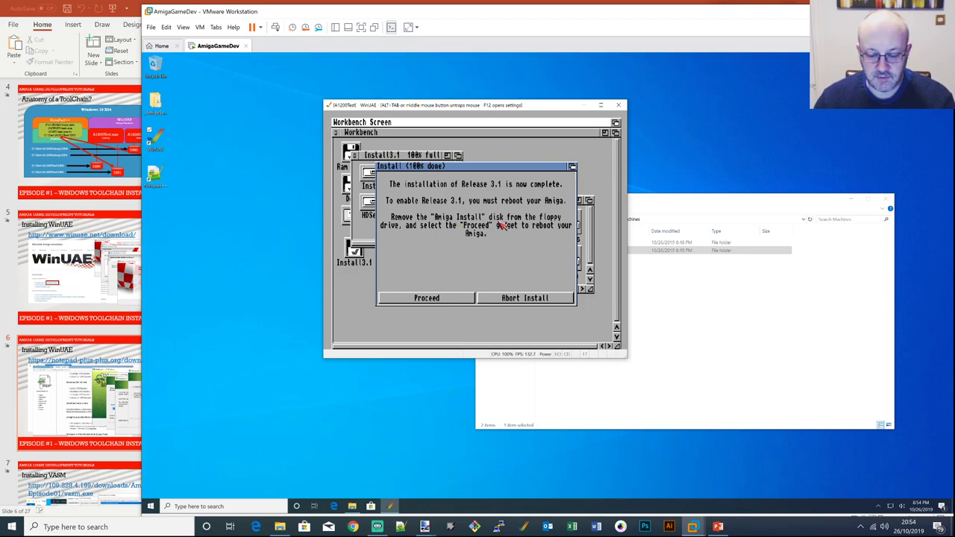
Eject the floppy image from DF0 and proceed with the reboot that completes the Release 3.1 installation
{"action": "key", "text": "F12"}
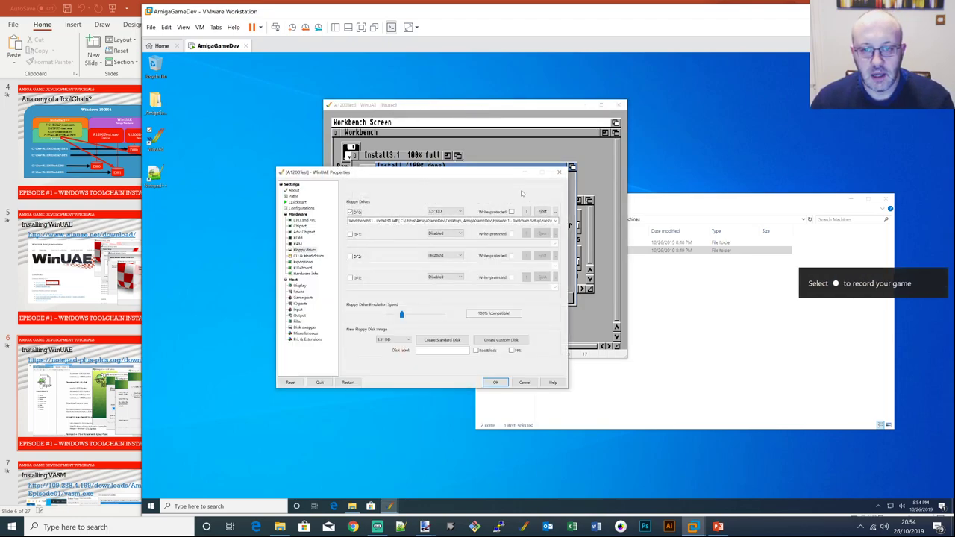
{"action": "left_click", "coordinate": [542, 211]}
{"action": "left_click", "coordinate": [495, 382]}
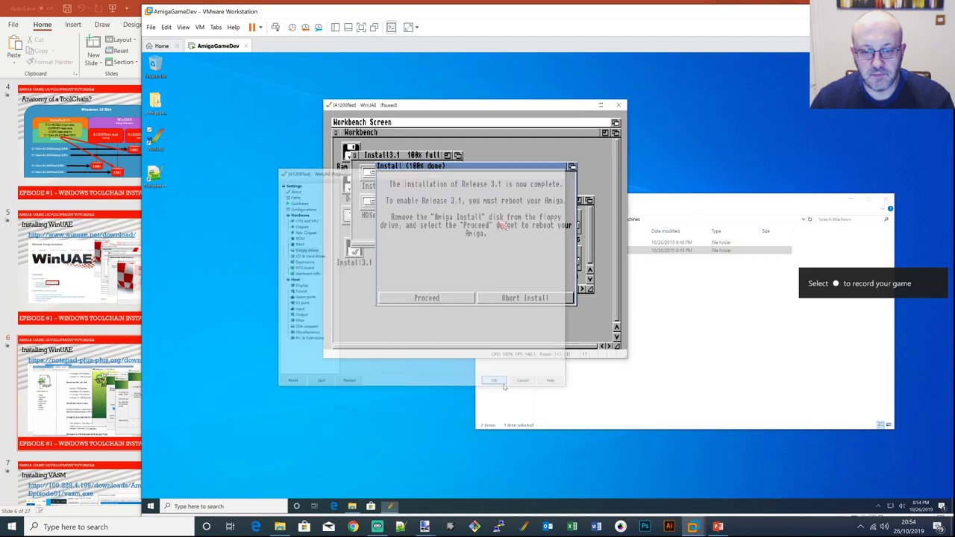
{"action": "left_click", "coordinate": [427, 298]}
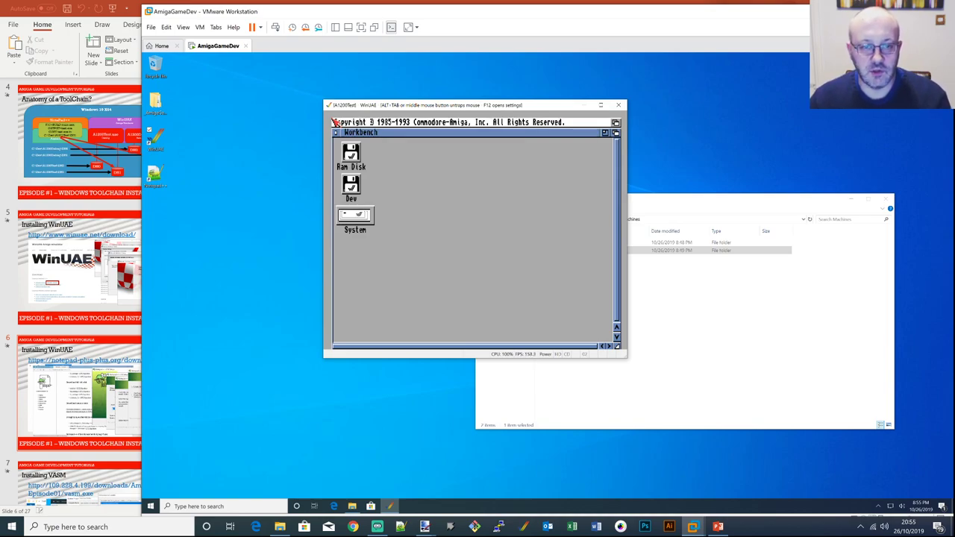
Examine the contents of the System and Dev drives on the Workbench, closing each window again
{"action": "left_click", "coordinate": [360, 215]}
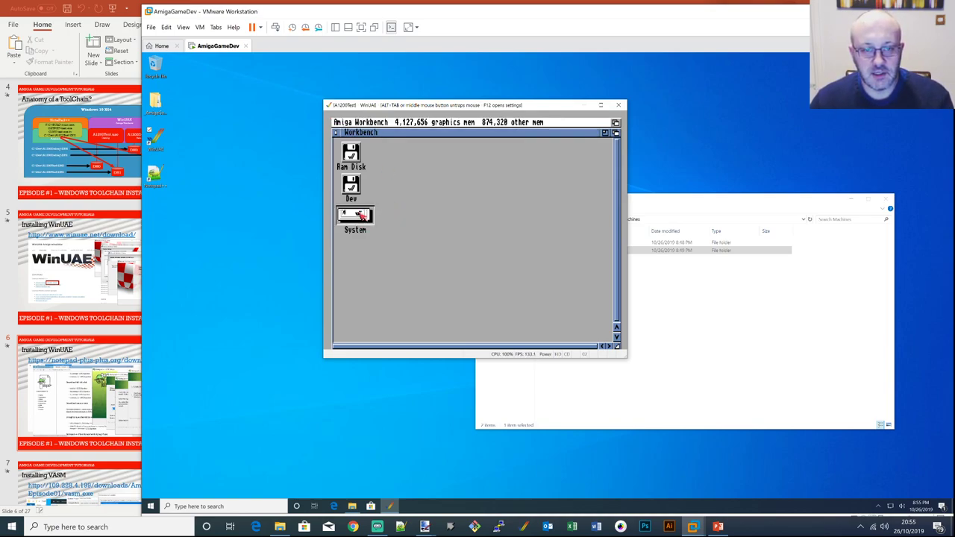
{"action": "double_click", "coordinate": [361, 216]}
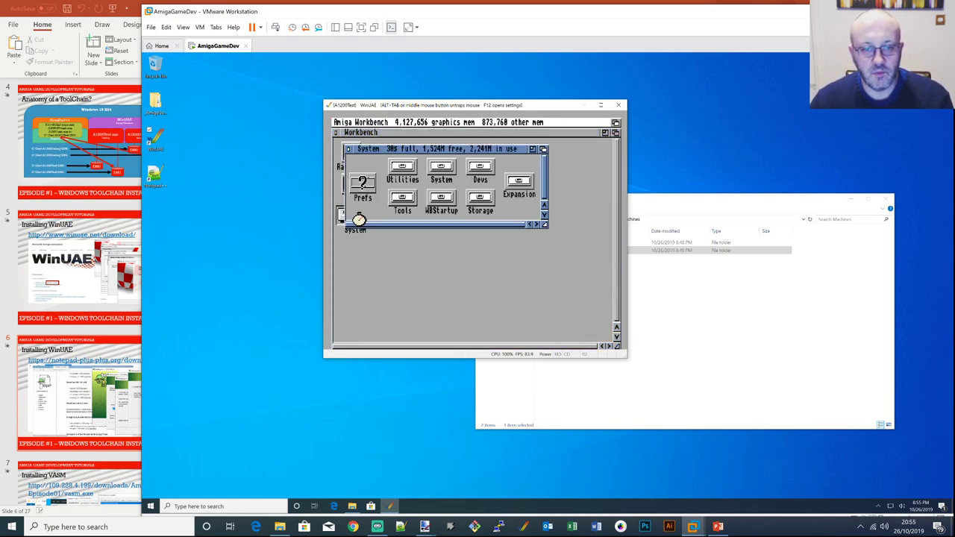
{"action": "left_click", "coordinate": [348, 149]}
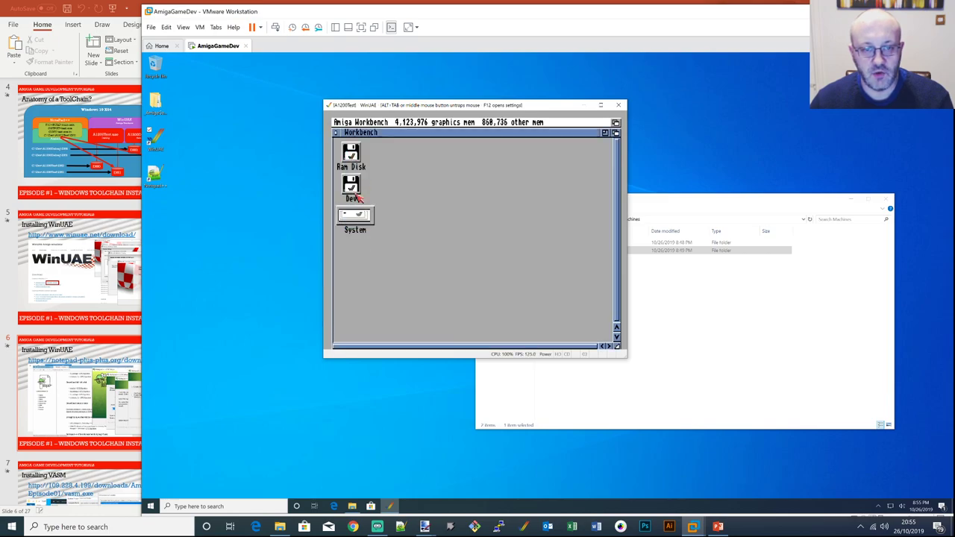
{"action": "double_click", "coordinate": [353, 183]}
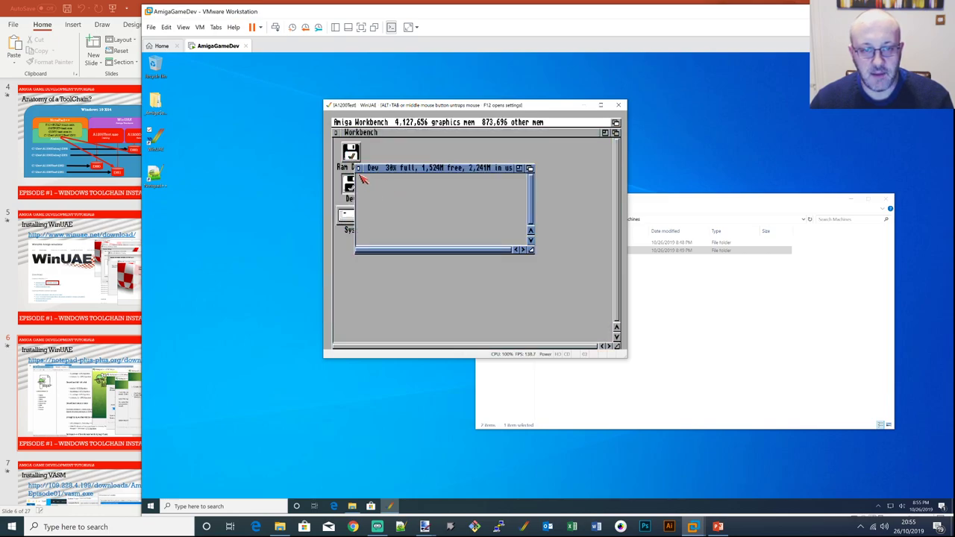
{"action": "left_click", "coordinate": [359, 168]}
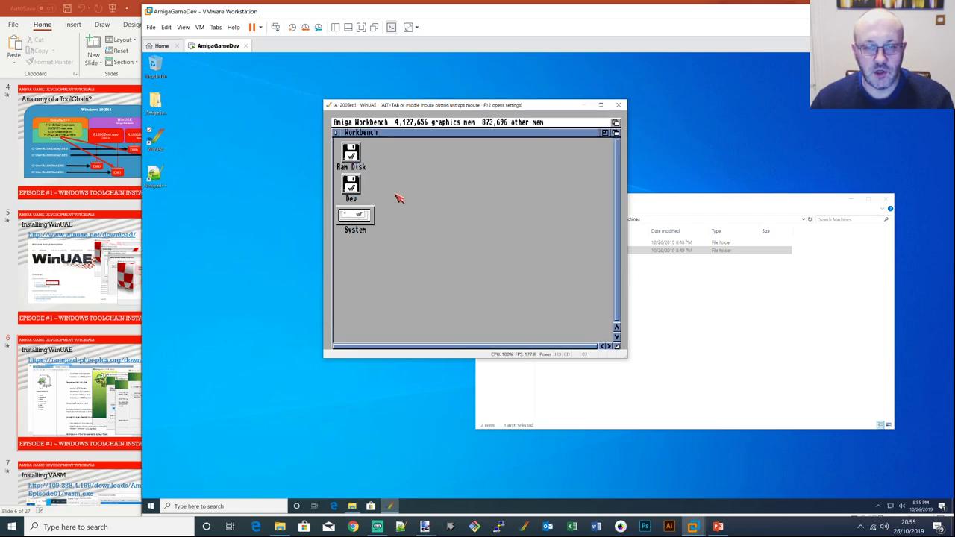
Release the mouse from the A1200Test emulator and close the emulator
{"action": "middle_click", "coordinate": [467, 264]}
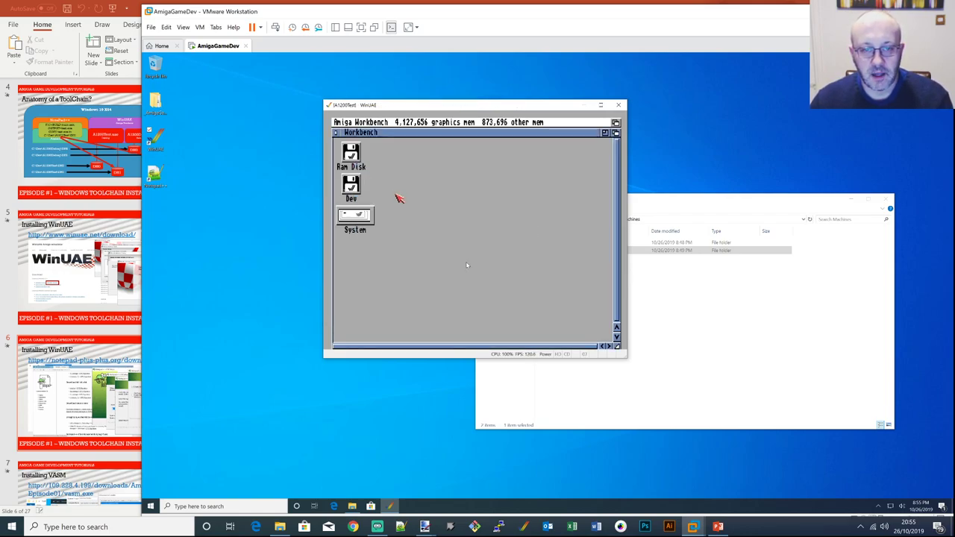
{"action": "left_click_drag", "start_coordinate": [491, 109], "coordinate": [455, 120]}
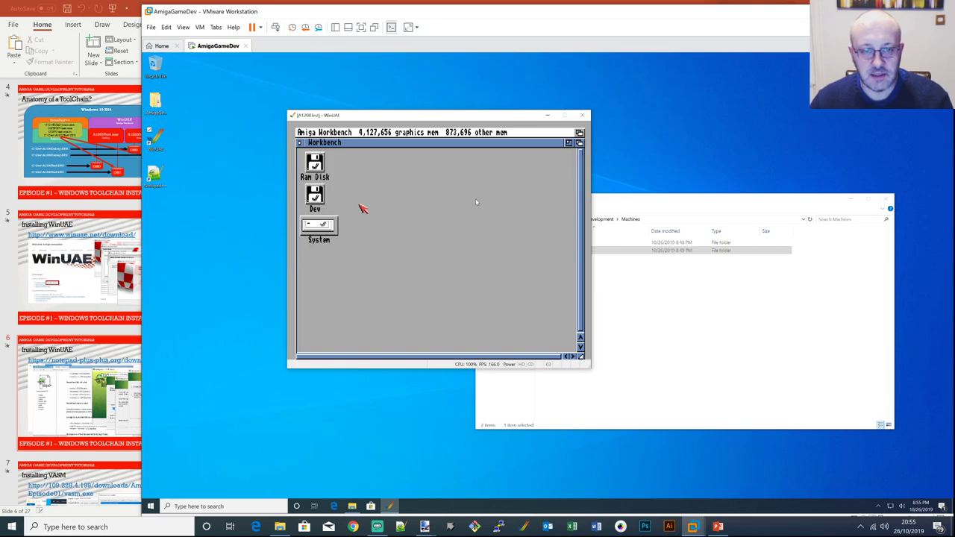
{"action": "key", "text": "alt+F4"}
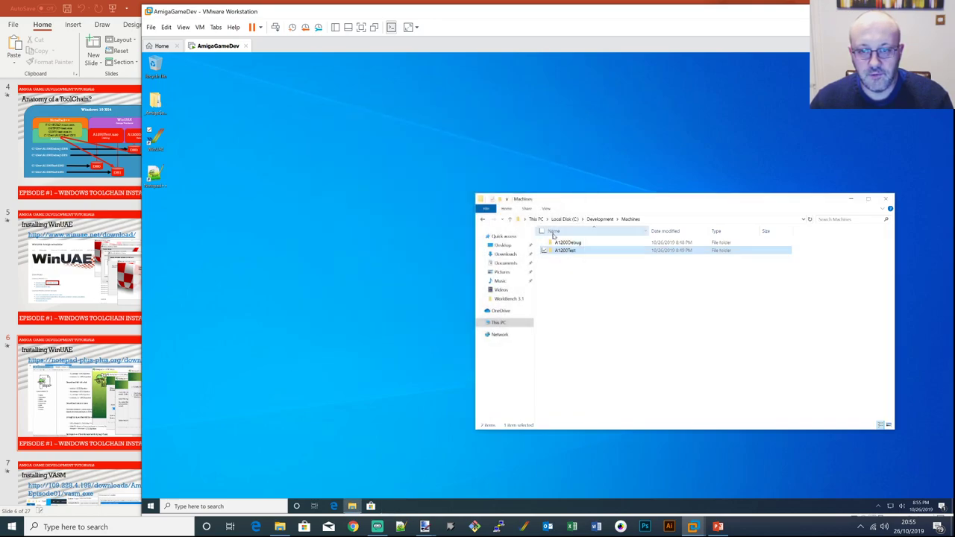
Check the contents of the A1200Debug folder under C:\Development\Machines
{"action": "left_click_drag", "start_coordinate": [637, 193], "coordinate": [635, 145]}
{"action": "left_click", "coordinate": [624, 257]}
{"action": "left_click", "coordinate": [571, 195]}
{"action": "double_click", "coordinate": [571, 195]}
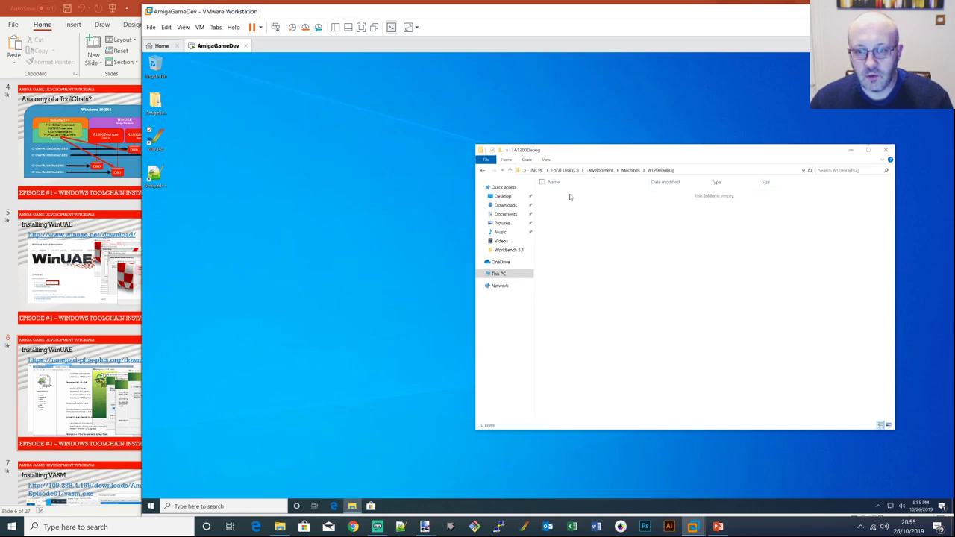
Copy the DH0 and DH1 folders from A1200Test into the A1200Debug folder
{"action": "left_click", "coordinate": [631, 170]}
{"action": "double_click", "coordinate": [569, 201]}
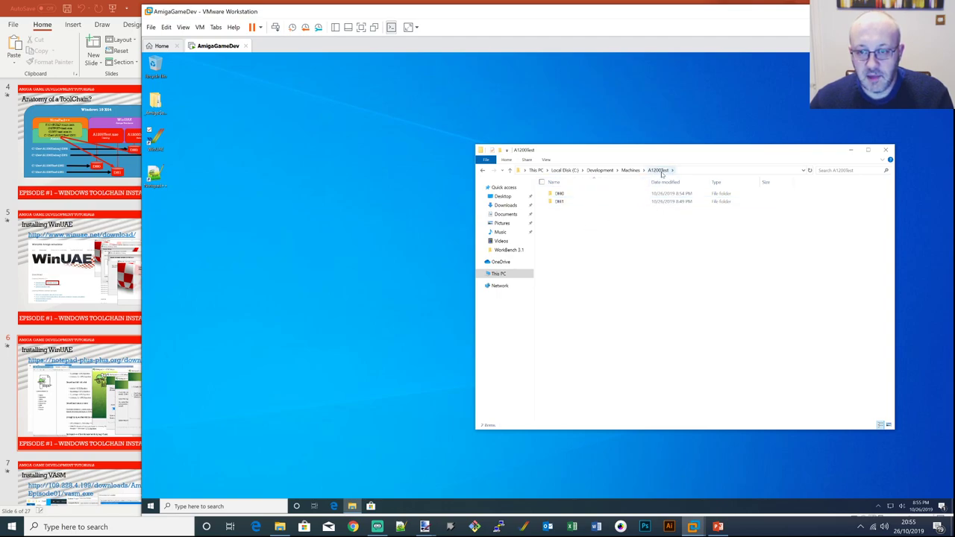
{"action": "left_click_drag", "start_coordinate": [563, 195], "coordinate": [572, 212]}
{"action": "right_click", "coordinate": [572, 203]}
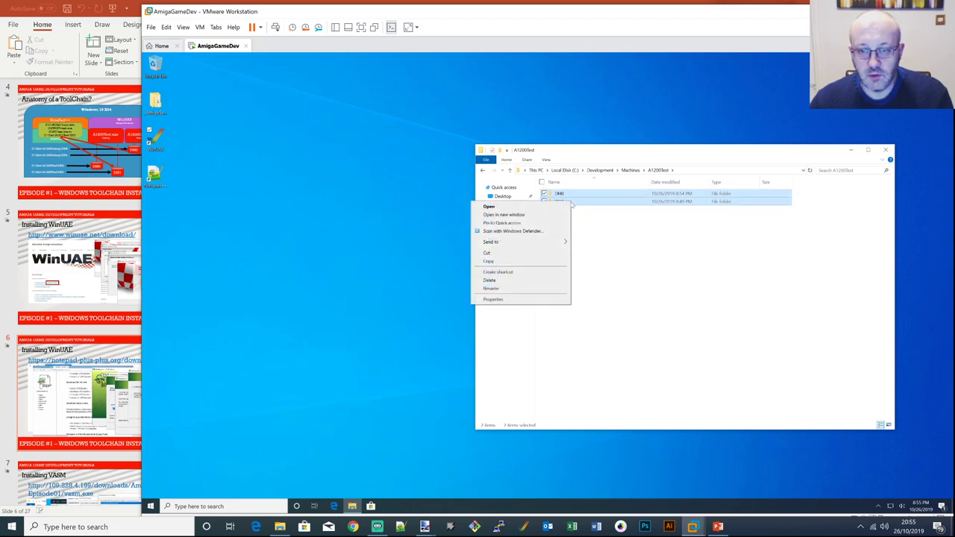
{"action": "left_click", "coordinate": [512, 263]}
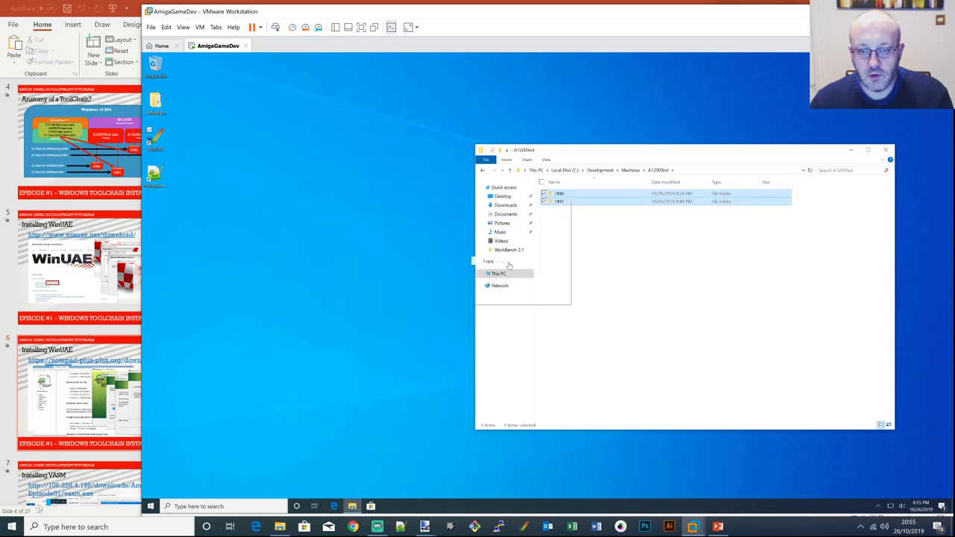
{"action": "left_click", "coordinate": [631, 171]}
{"action": "double_click", "coordinate": [565, 194]}
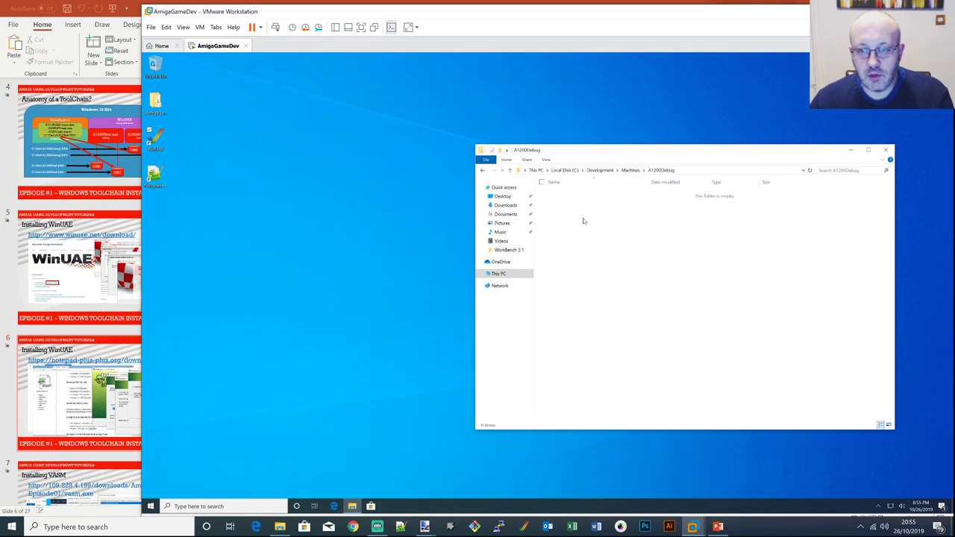
{"action": "right_click", "coordinate": [516, 227]}
{"action": "left_click", "coordinate": [547, 280]}
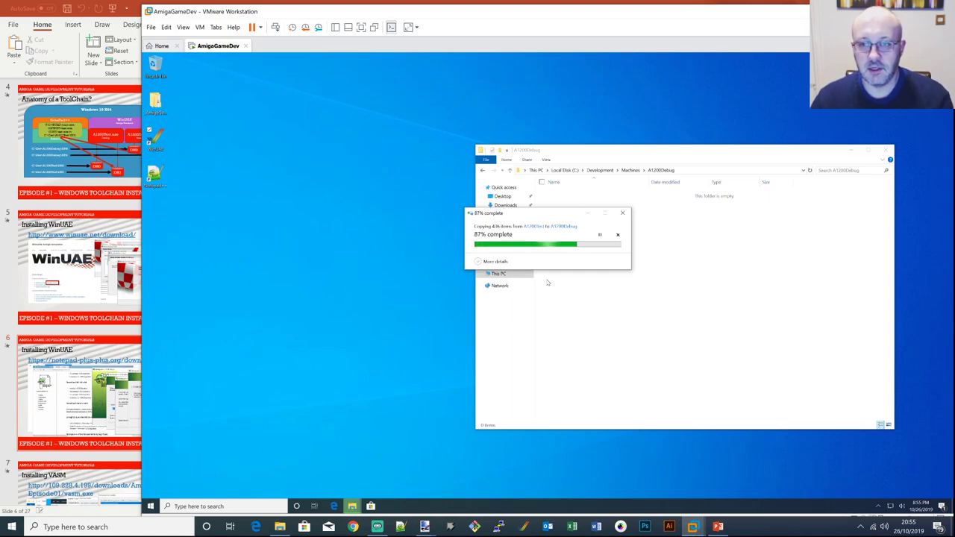
{"action": "left_click", "coordinate": [609, 259]}
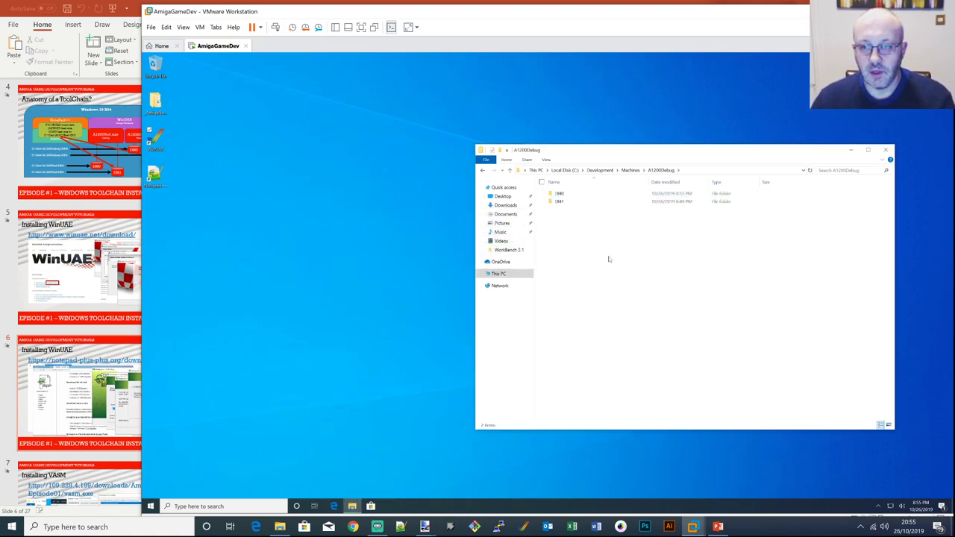
Open the Startup-Sequence file from the A1200Test\DH0\S folder in Notepad++
{"action": "left_click", "coordinate": [630, 170]}
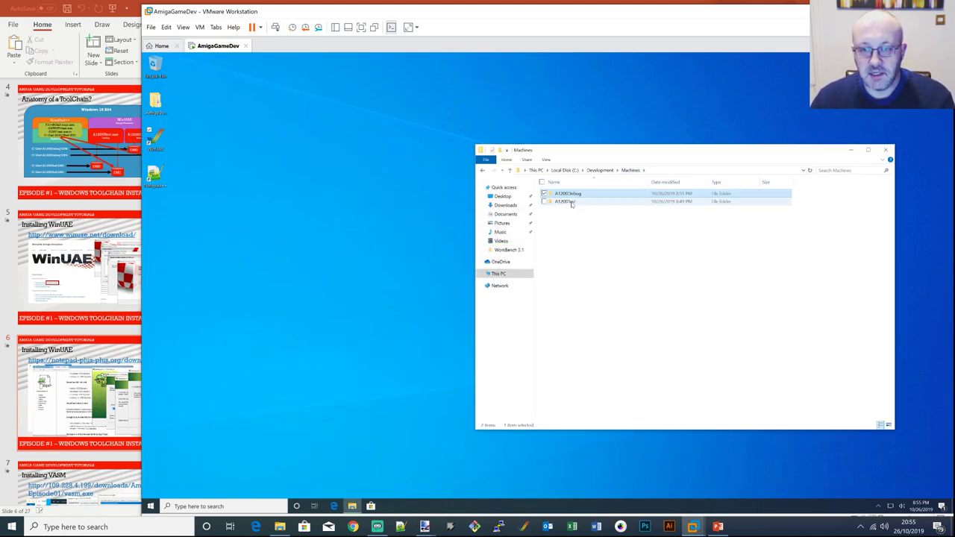
{"action": "double_click", "coordinate": [571, 202]}
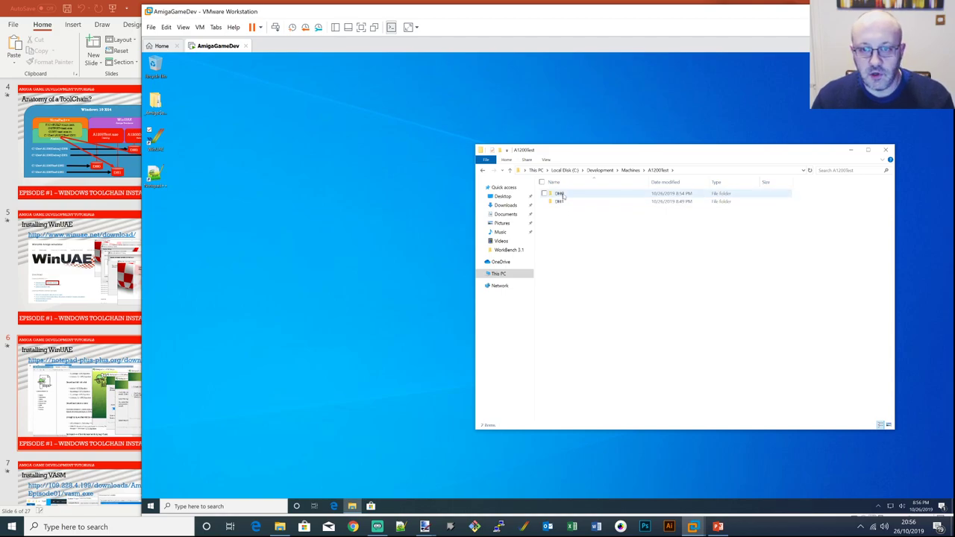
{"action": "double_click", "coordinate": [559, 195]}
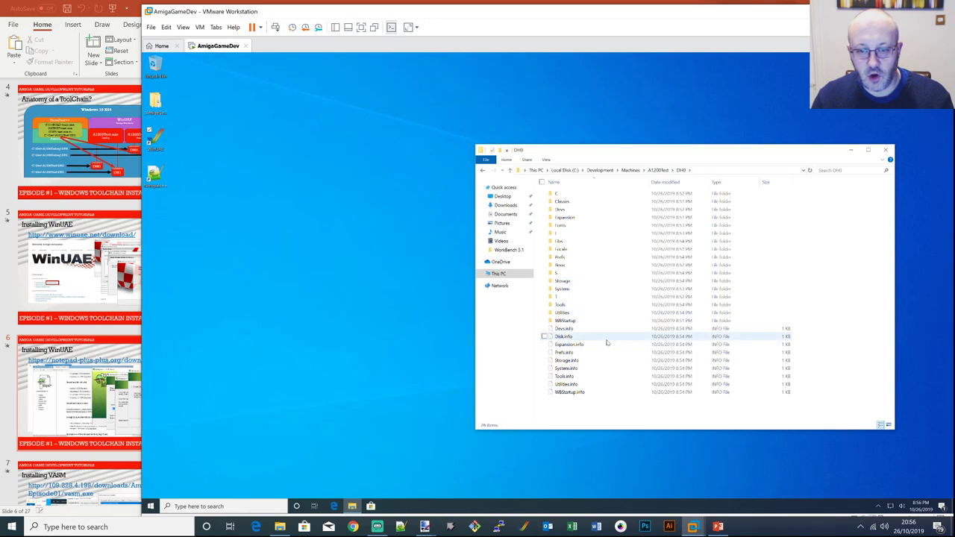
{"action": "double_click", "coordinate": [563, 275]}
{"action": "left_click", "coordinate": [576, 250]}
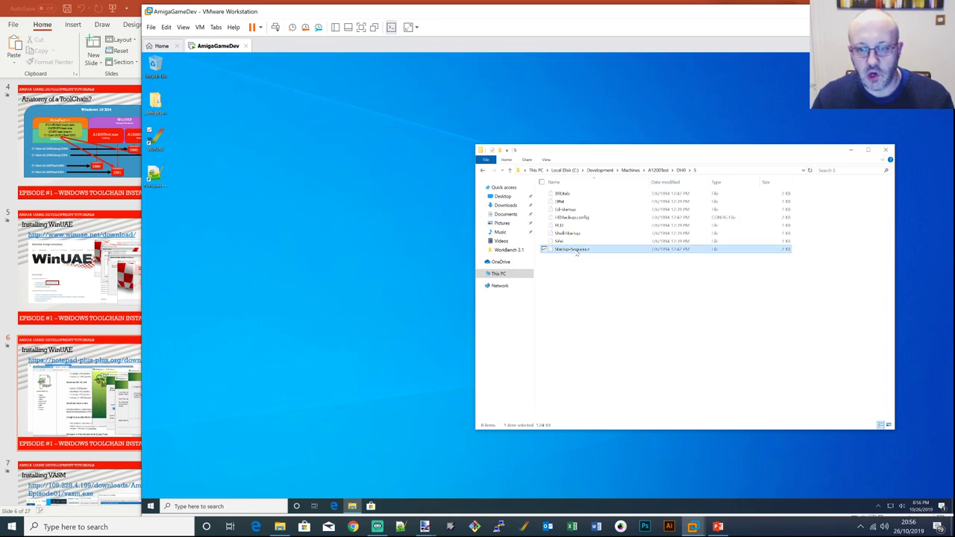
{"action": "right_click", "coordinate": [577, 252]}
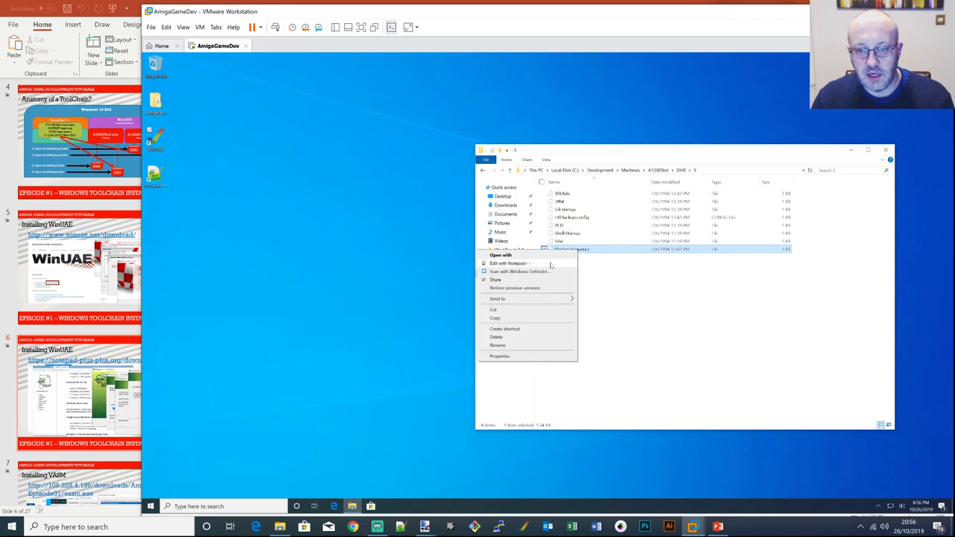
{"action": "left_click", "coordinate": [547, 263]}
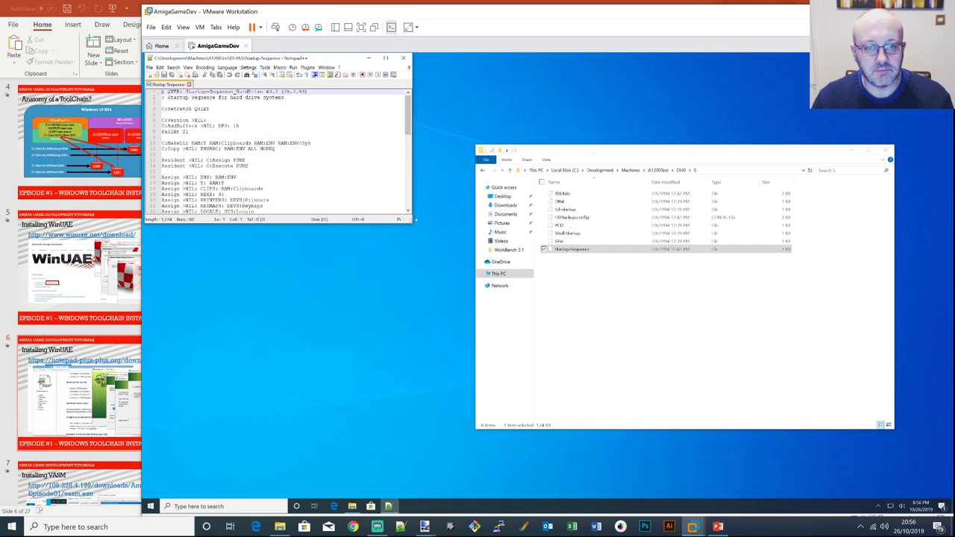
Enlarge the editor window and add the line DH1:test.exe between "Resident Assign REMOVE" and "C:LoadWB" in the Startup-Sequence
{"action": "left_click_drag", "start_coordinate": [411, 222], "coordinate": [492, 402]}
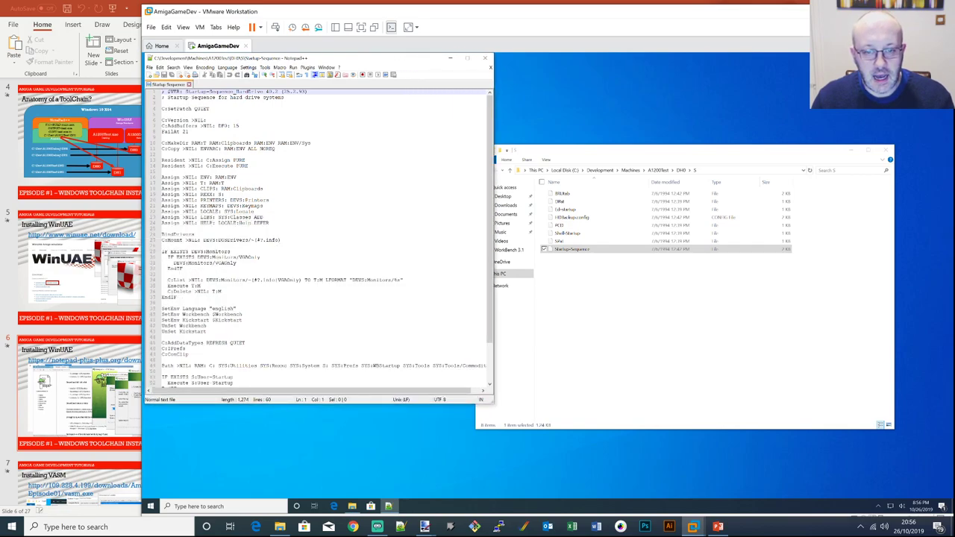
{"action": "scroll", "coordinate": [324, 237], "scroll_direction": "down", "scroll_amount": 3}
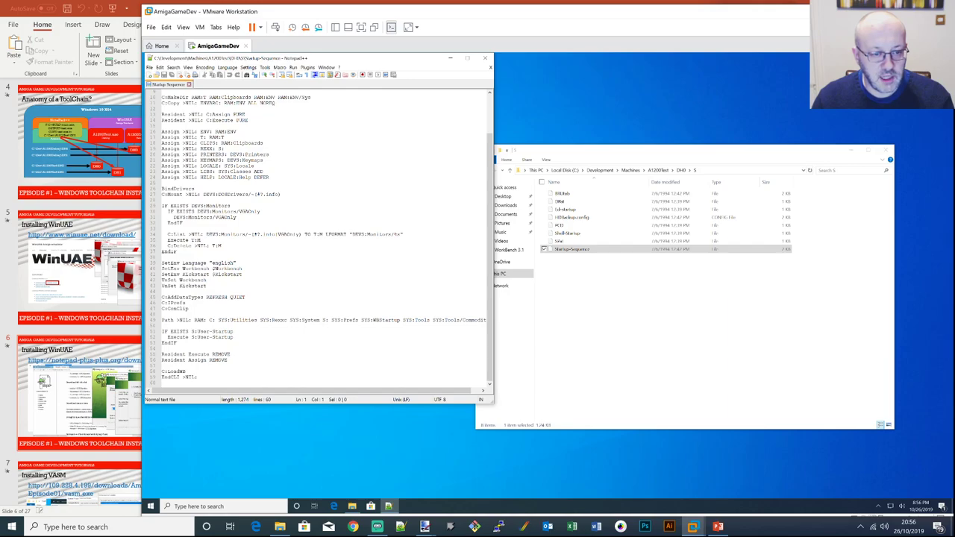
{"action": "left_click", "coordinate": [228, 360]}
{"action": "key", "text": "Return"}
{"action": "key", "text": "Return"}
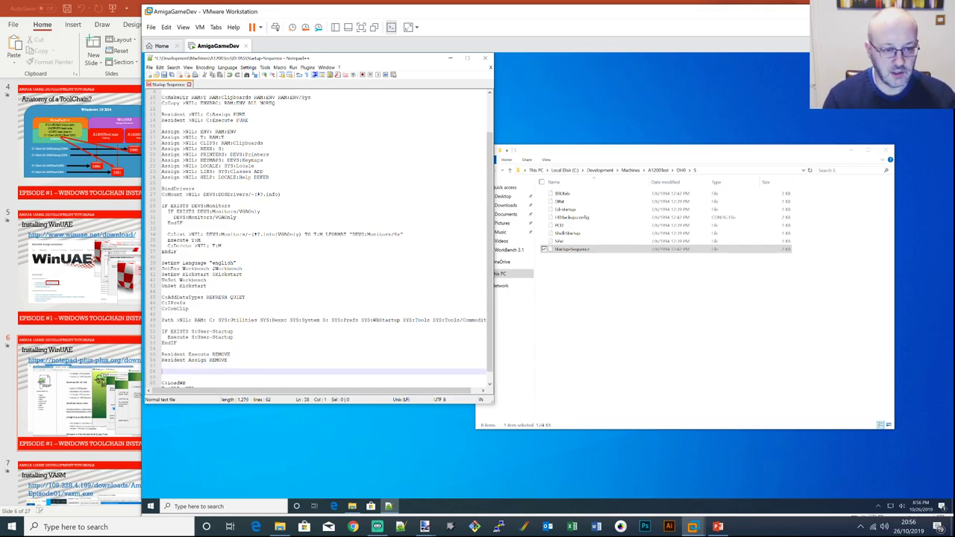
{"action": "type", "text": "As"}
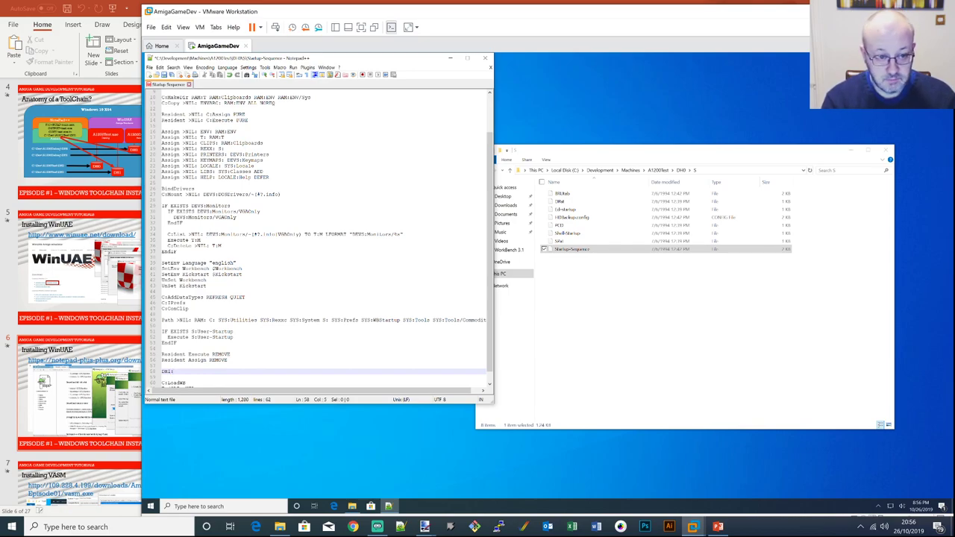
{"action": "type", "text": "1:test"}
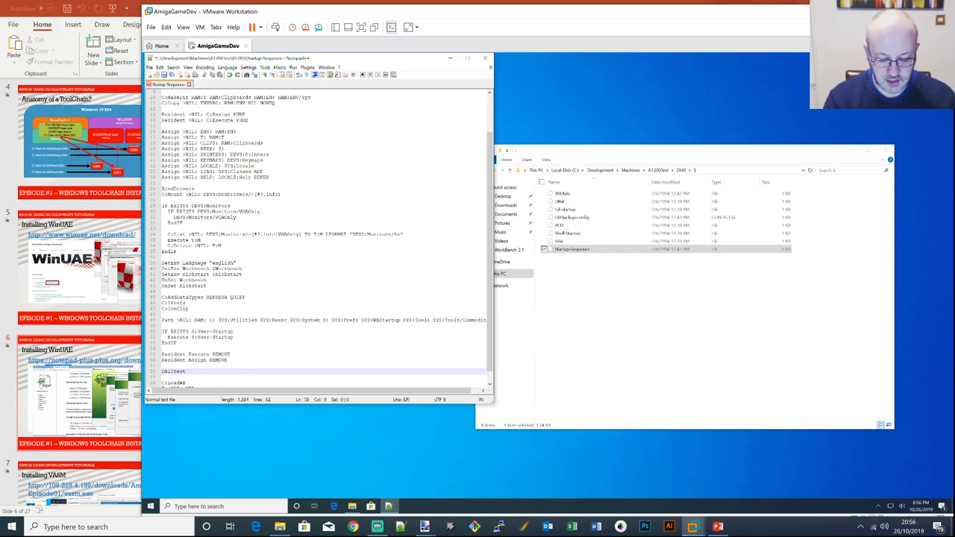
{"action": "type", "text": ".exe"}
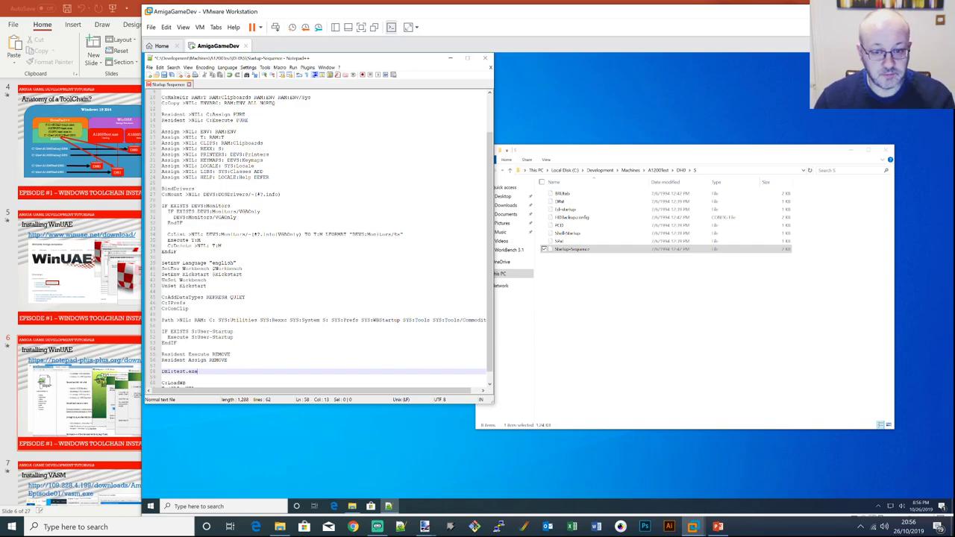
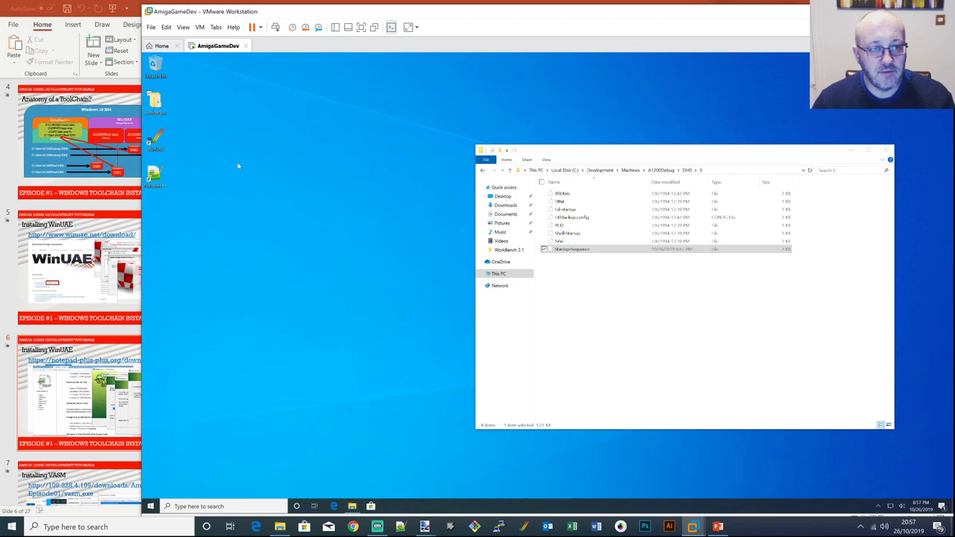
Open the Files folder inside the Episode 1 Toolchain Setup folder alongside the A1200Debug window
{"action": "left_click_drag", "start_coordinate": [662, 157], "coordinate": [342, 216]}
{"action": "double_click", "coordinate": [257, 257]}
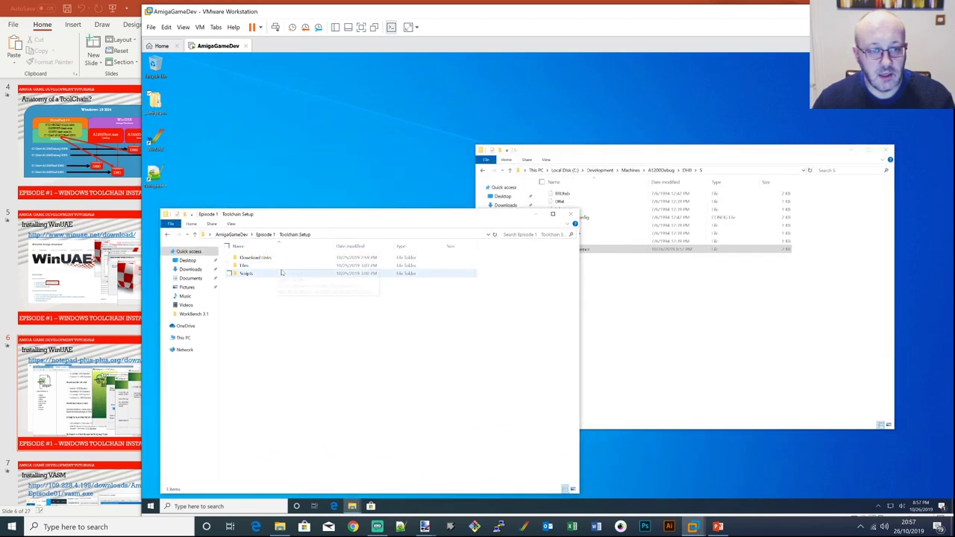
{"action": "double_click", "coordinate": [246, 265]}
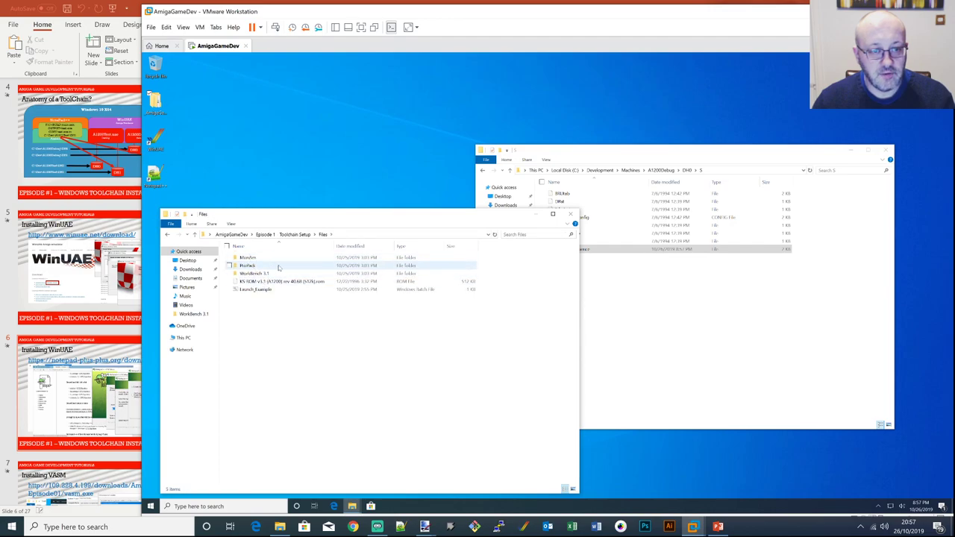
Move the MonAm and ProPack folders from Files into C:\Development\Machines\A1200Debug\DH1
{"action": "left_click", "coordinate": [253, 258]}
{"action": "left_click", "coordinate": [254, 265], "text": "ctrl"}
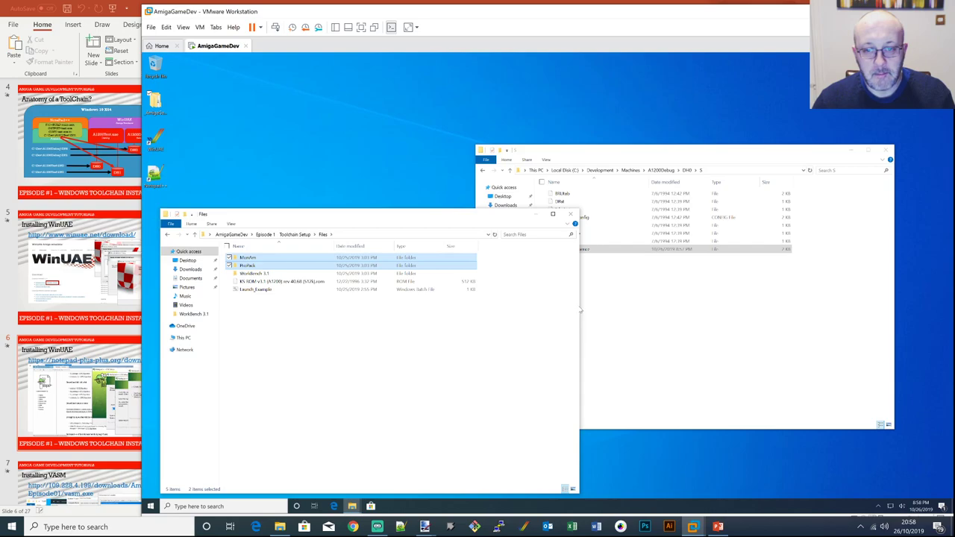
{"action": "left_click_drag", "start_coordinate": [580, 306], "coordinate": [524, 306]}
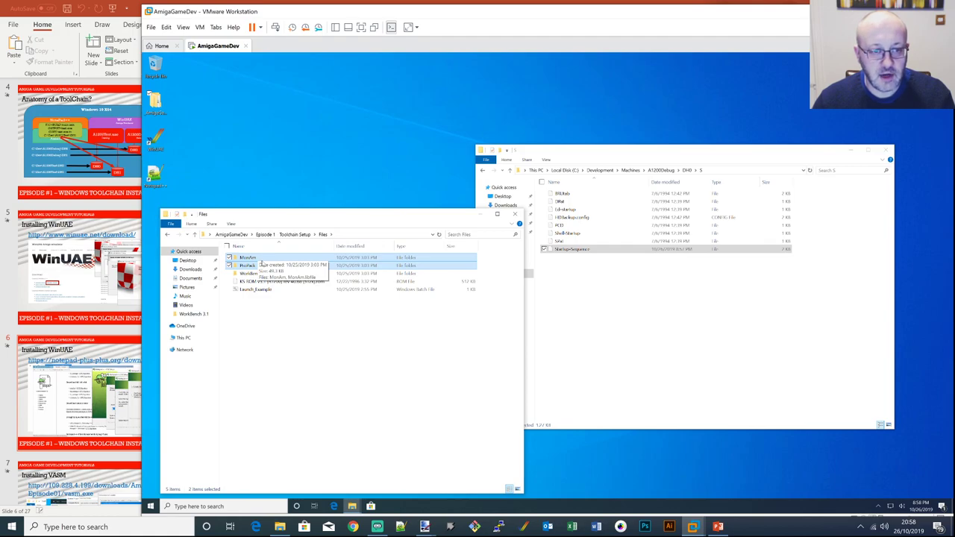
{"action": "mouse_move", "coordinate": [259, 257]}
{"action": "left_mouse_down"}
{"action": "mouse_move", "coordinate": [282, 277]}
{"action": "mouse_move", "coordinate": [619, 314]}
{"action": "mouse_move", "coordinate": [352, 254]}
{"action": "mouse_move", "coordinate": [262, 257]}
{"action": "left_mouse_up"}
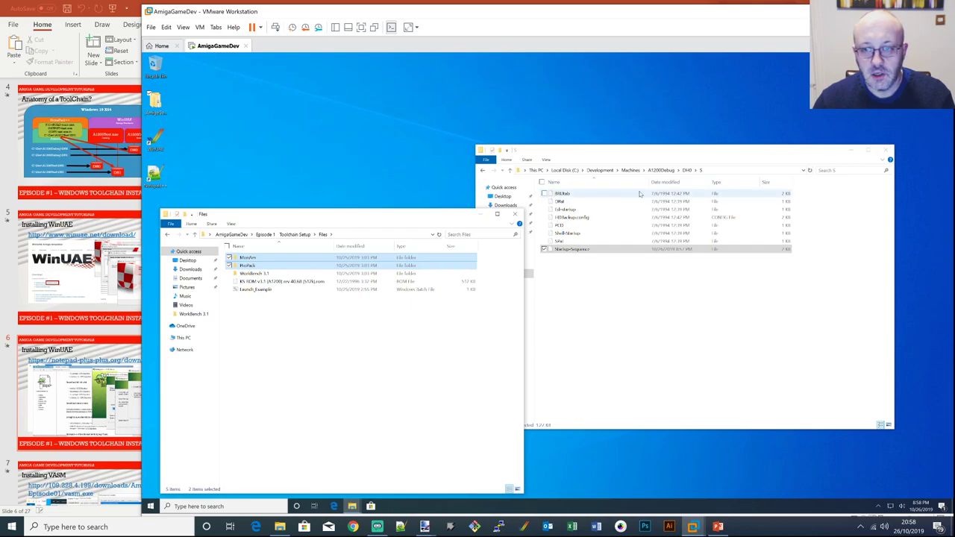
{"action": "left_click", "coordinate": [662, 170]}
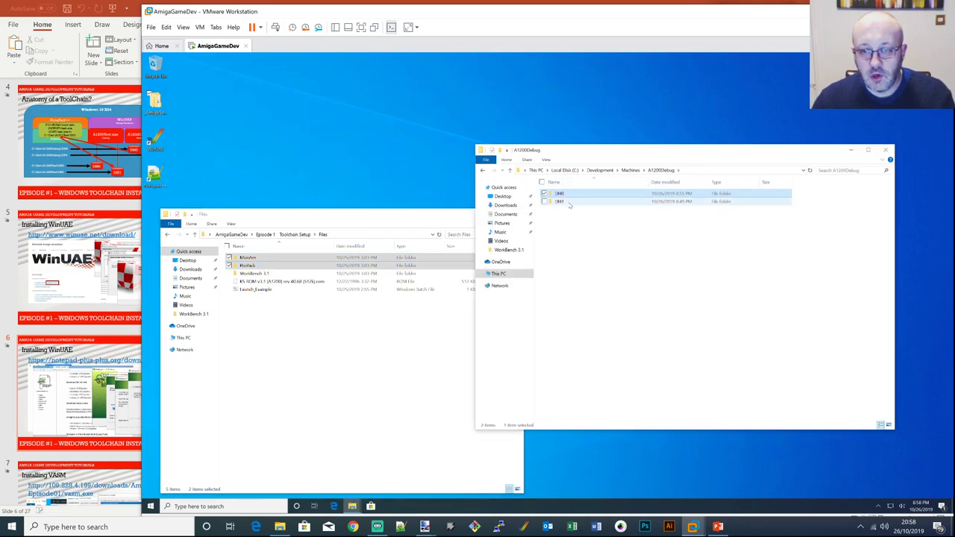
{"action": "double_click", "coordinate": [565, 202]}
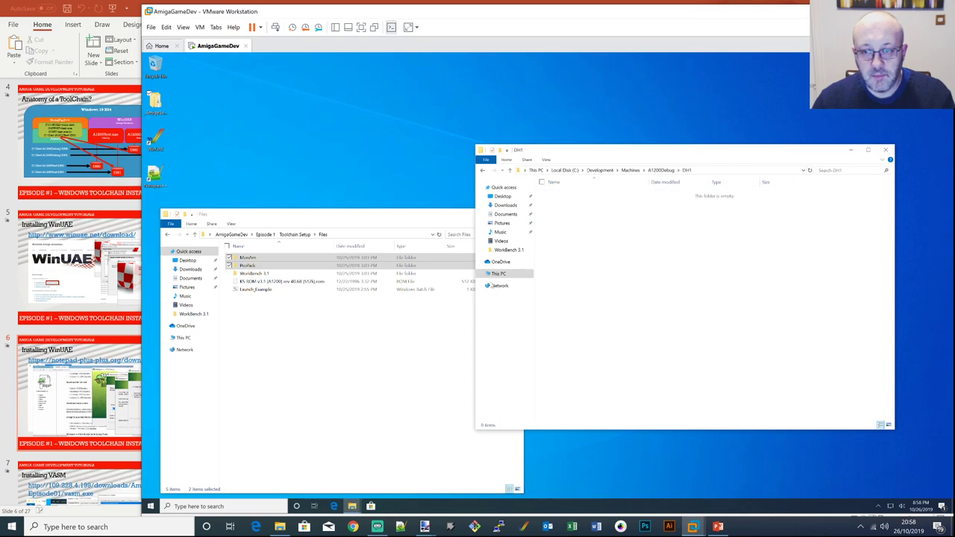
{"action": "left_click", "coordinate": [281, 258]}
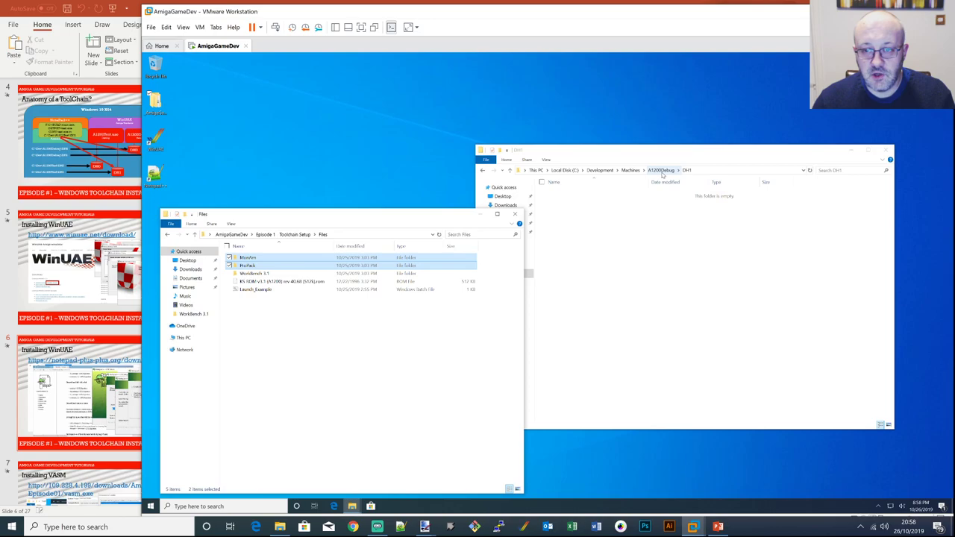
{"action": "left_click_drag", "start_coordinate": [266, 259], "coordinate": [620, 248]}
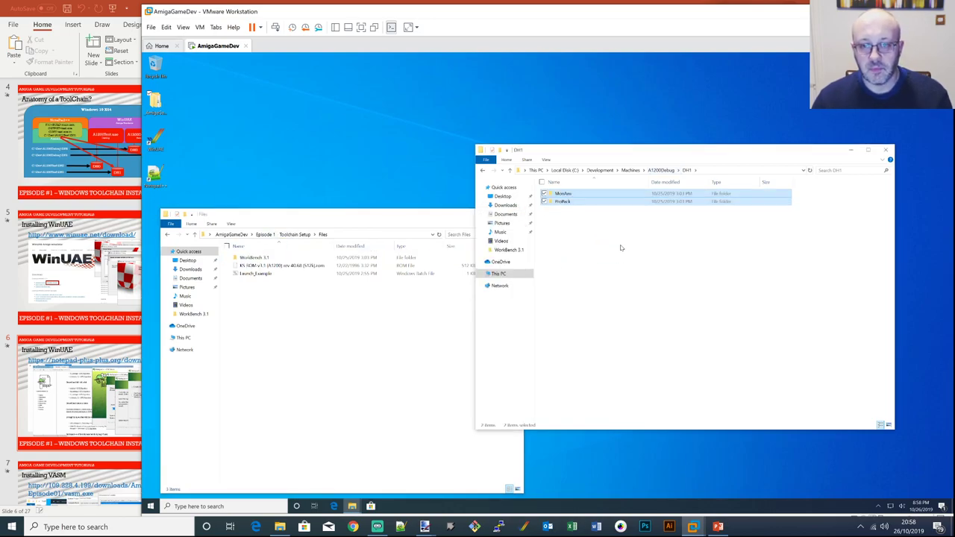
Check the contents of the MonAm folder in DH1, and close both File Explorer windows
{"action": "left_click", "coordinate": [613, 251]}
{"action": "double_click", "coordinate": [563, 194]}
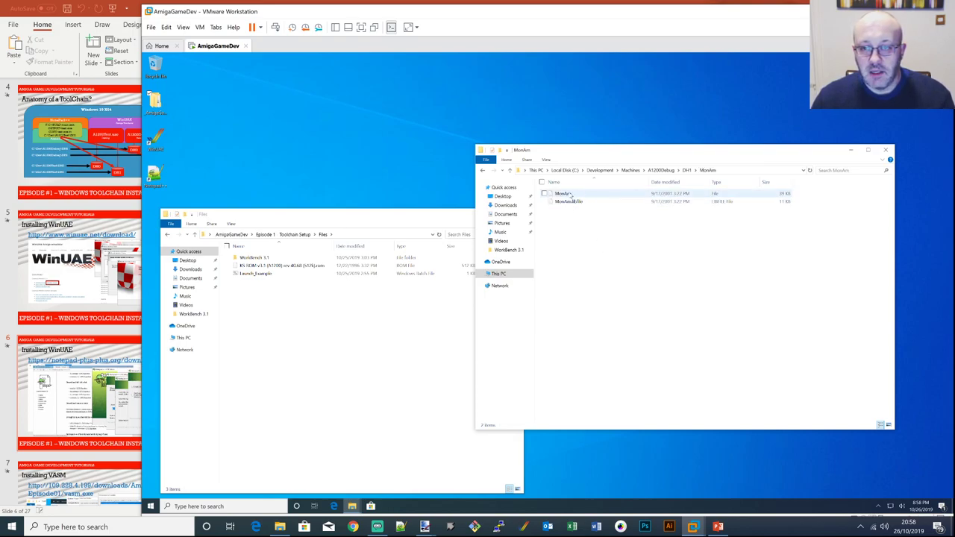
{"action": "left_click", "coordinate": [687, 170]}
{"action": "left_click", "coordinate": [659, 171]}
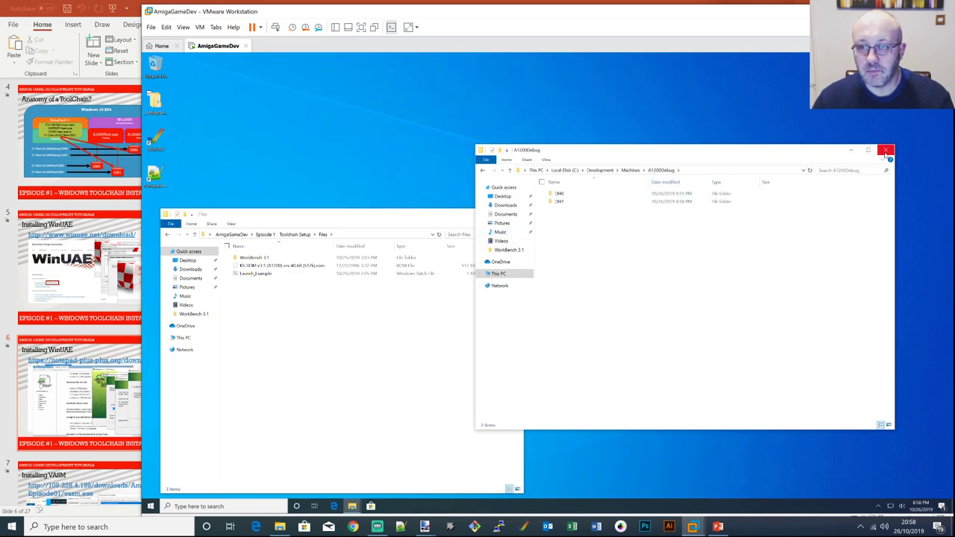
{"action": "left_click", "coordinate": [887, 152]}
{"action": "left_click", "coordinate": [515, 214]}
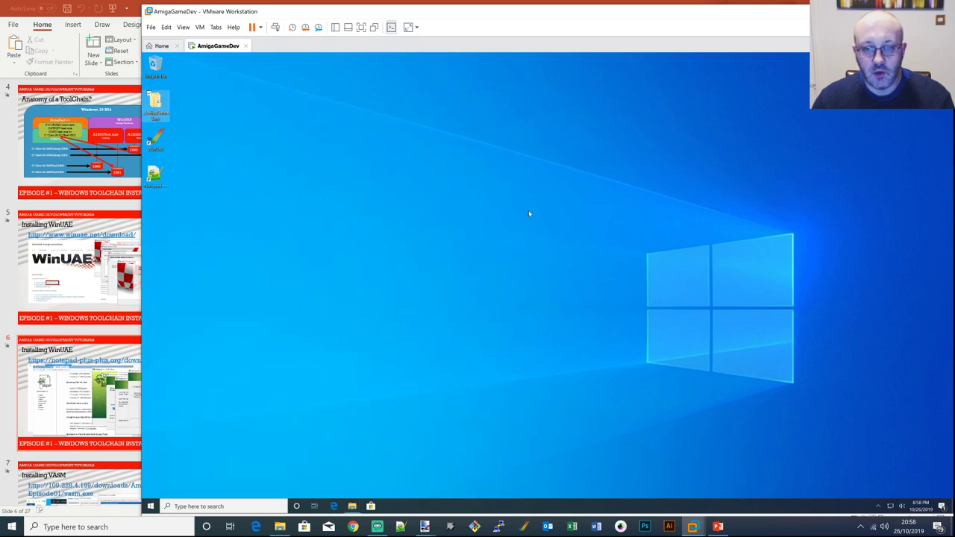
{"action": "left_click", "coordinate": [251, 162]}
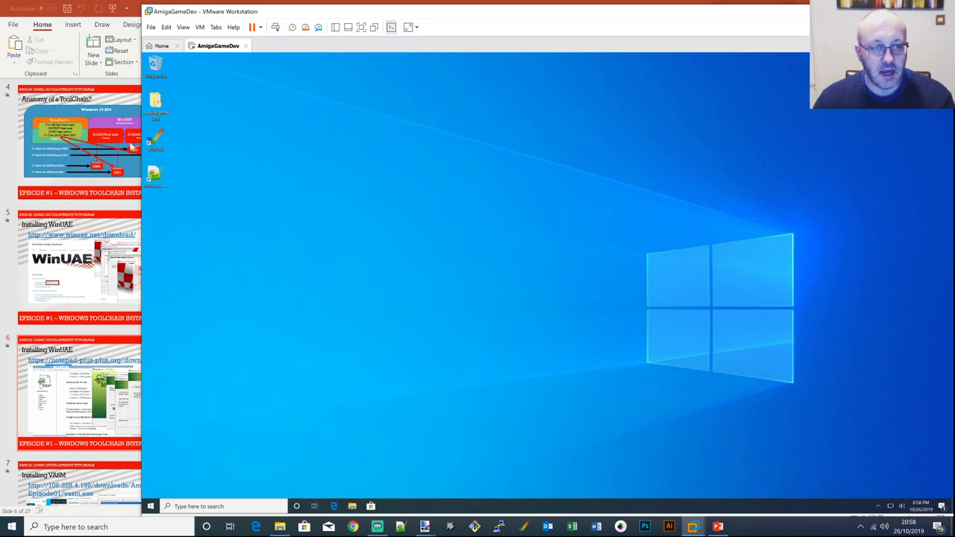
Launch WinUAE and load the saved A1200Test configuration
{"action": "double_click", "coordinate": [157, 139]}
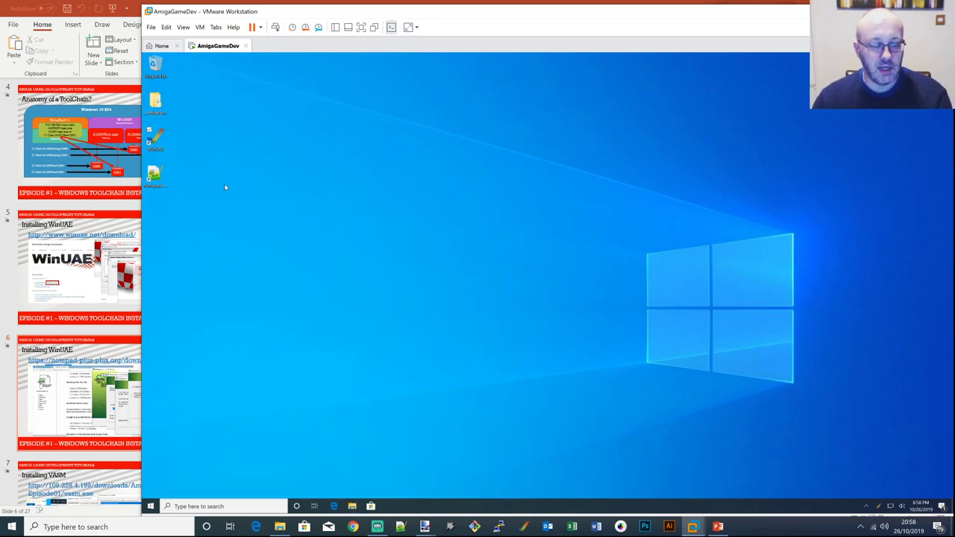
{"action": "left_click", "coordinate": [606, 323]}
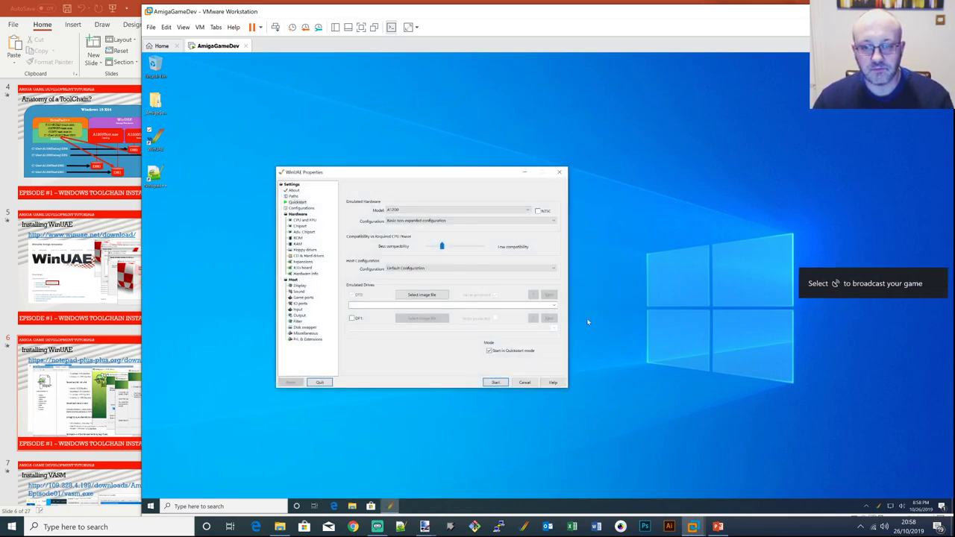
{"action": "left_click", "coordinate": [305, 214]}
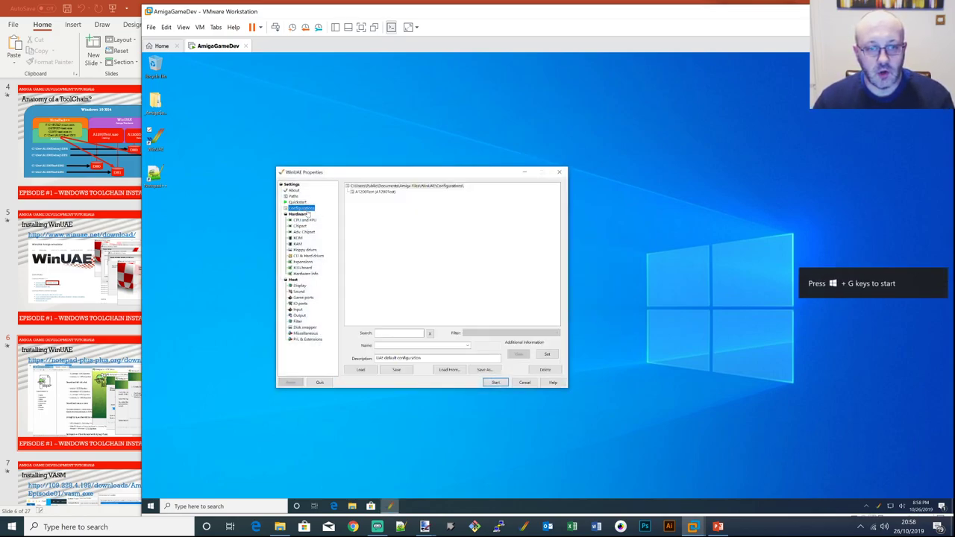
{"action": "left_click", "coordinate": [373, 191]}
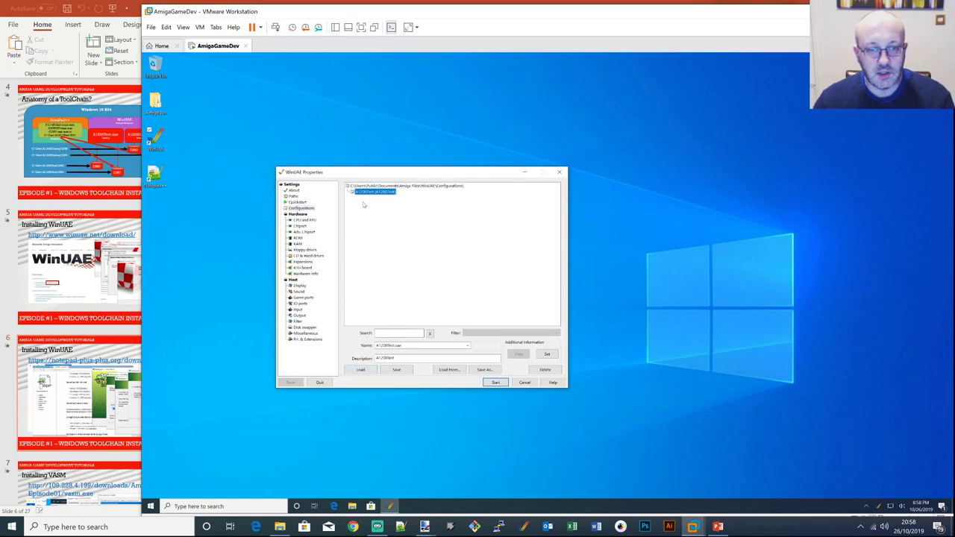
{"action": "left_click", "coordinate": [362, 371]}
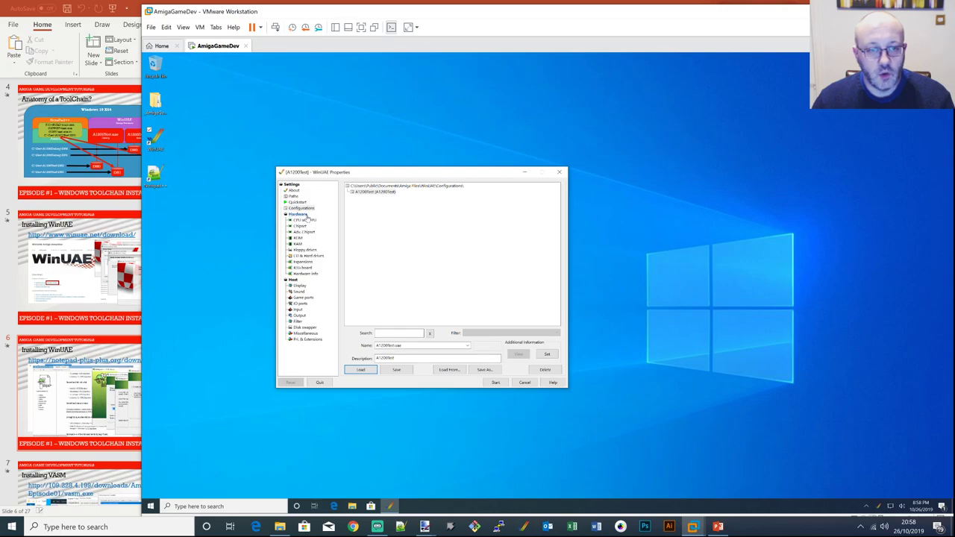
Save the loaded configuration under the name A1200Debug.uae with the description A1200Debug
{"action": "left_click", "coordinate": [388, 345]}
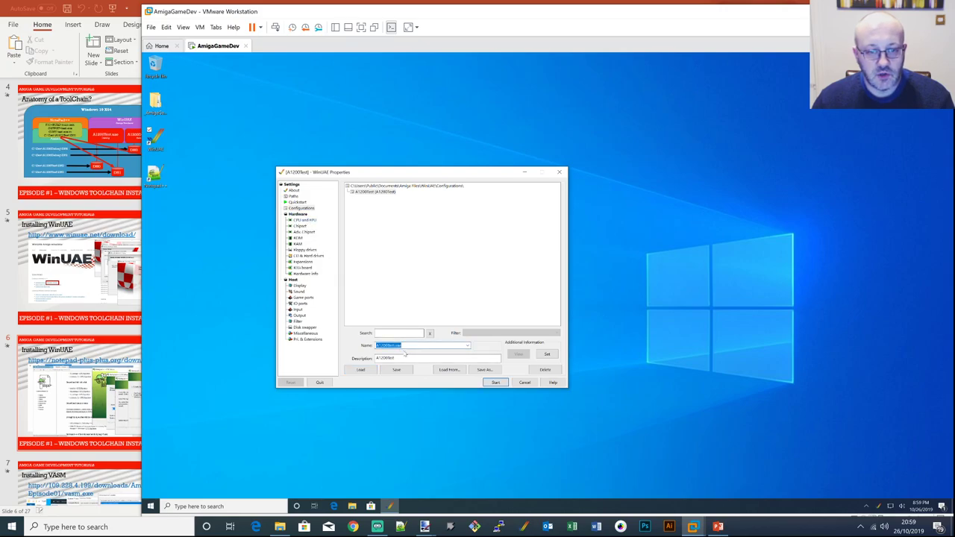
{"action": "left_click", "coordinate": [398, 346]}
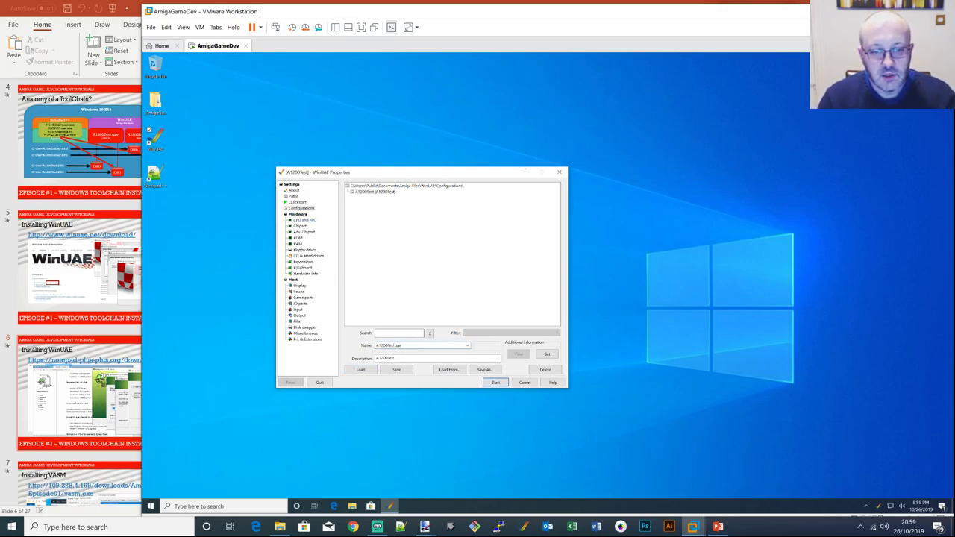
{"action": "key", "text": "BackSpace"}
{"action": "key", "text": "BackSpace"}
{"action": "key", "text": "BackSpace"}
{"action": "key", "text": "BackSpace"}
{"action": "type", "text": "Debug"}
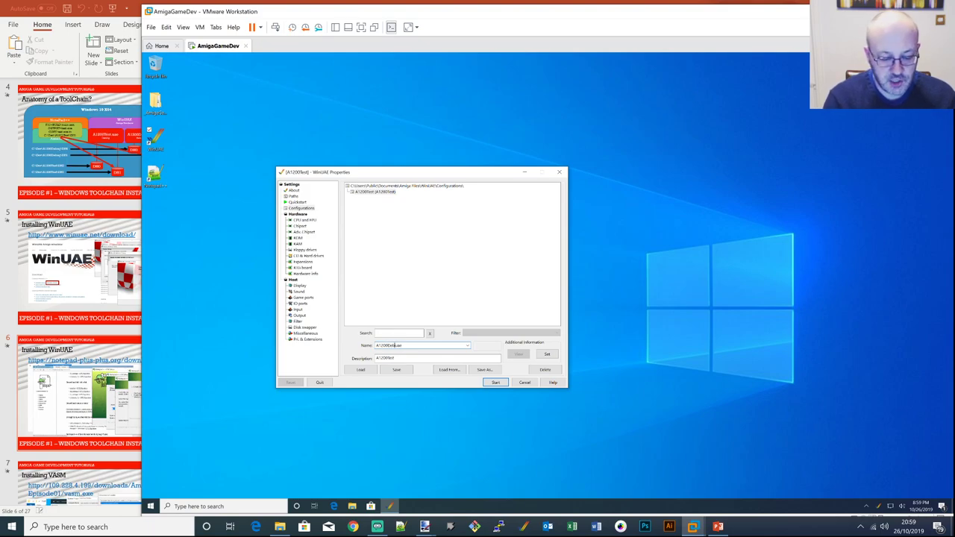
{"action": "left_click", "coordinate": [391, 359]}
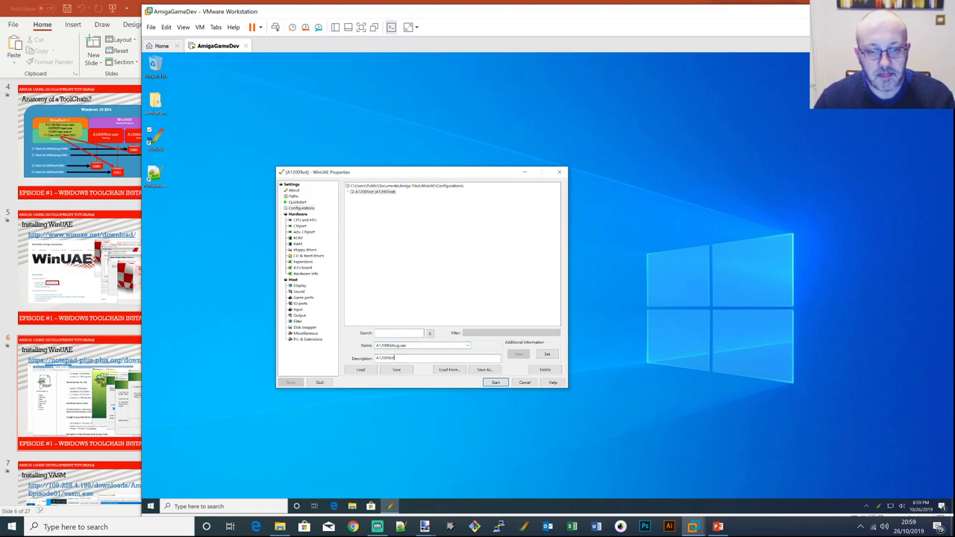
{"action": "type", "text": "Debug"}
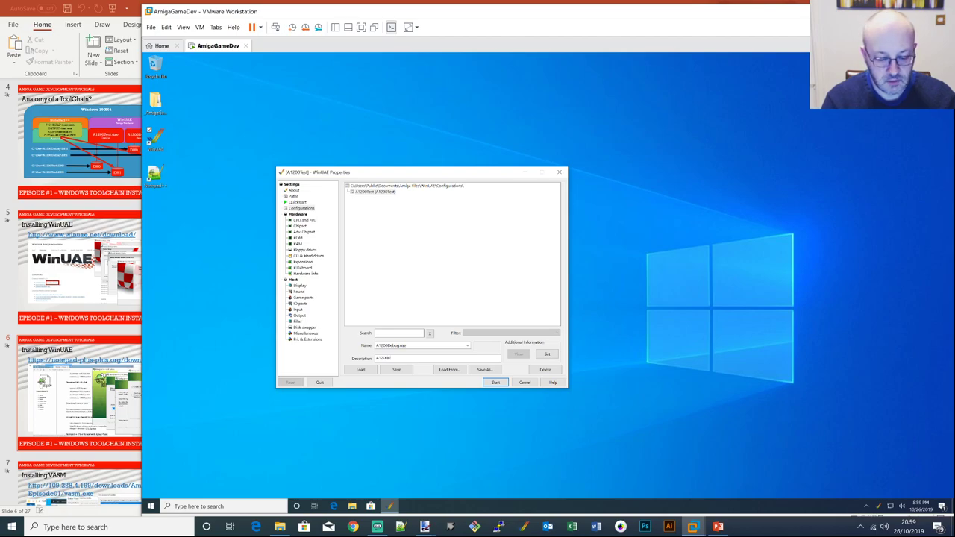
{"action": "left_click", "coordinate": [397, 371]}
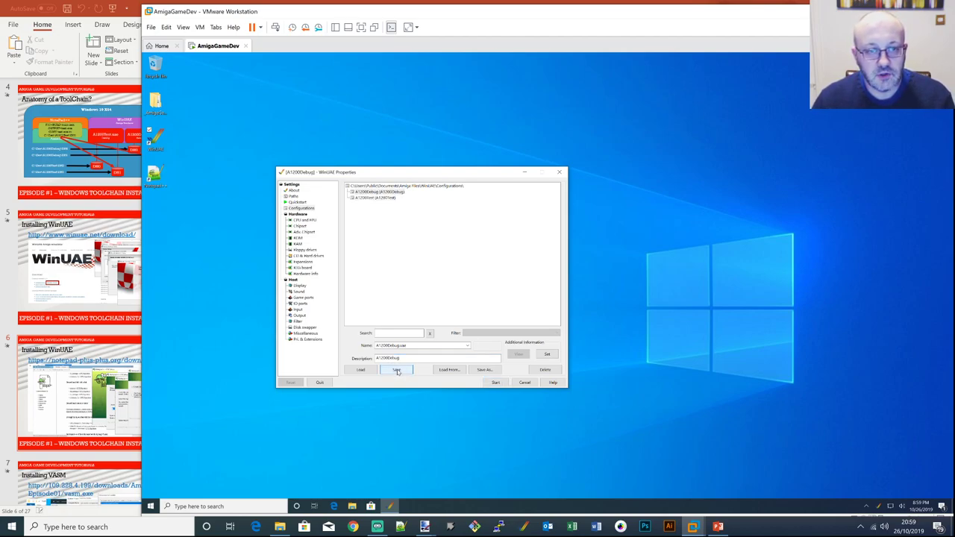
Set the DH0 System drive's path to C:\Development\Machines\A1200Debug\DH0 in the A1200Debug configuration
{"action": "left_click", "coordinate": [309, 257]}
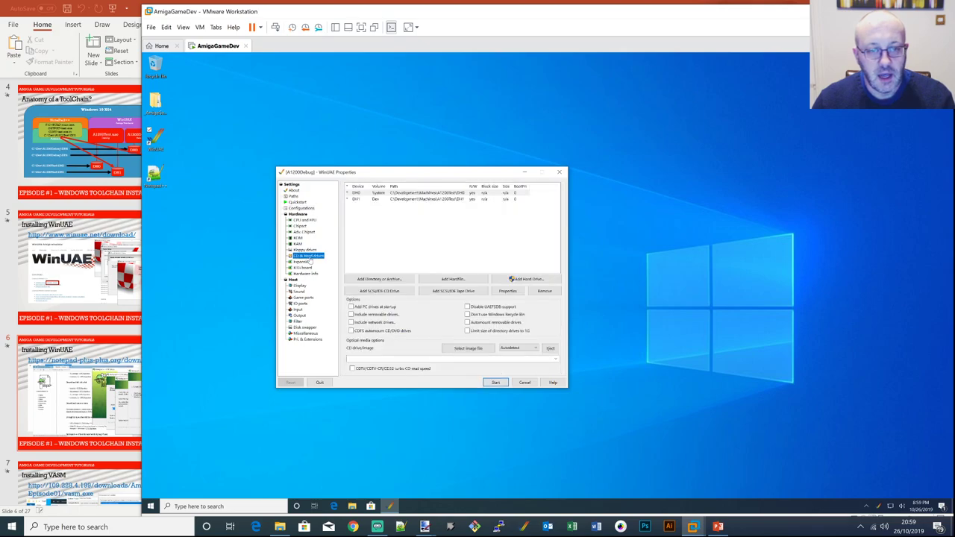
{"action": "left_click", "coordinate": [406, 193]}
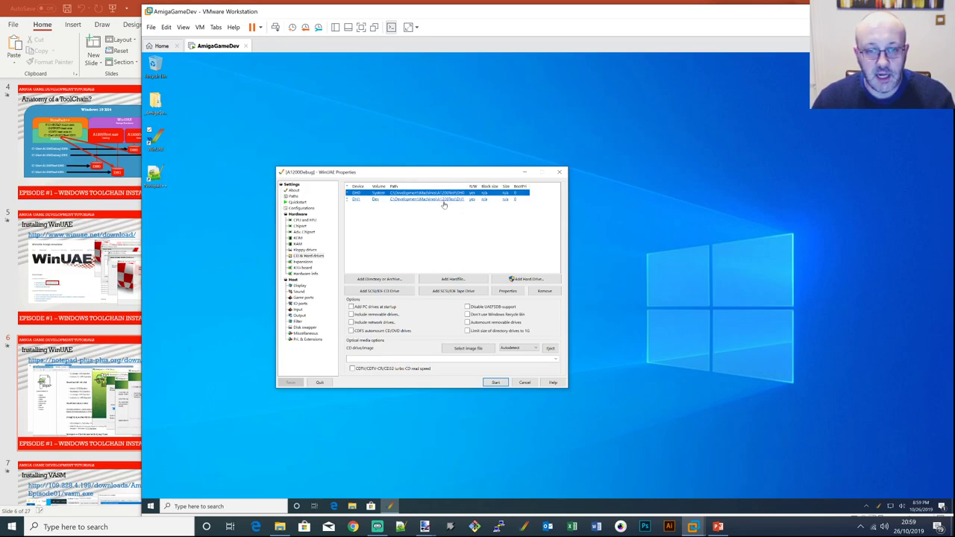
{"action": "left_click", "coordinate": [509, 291]}
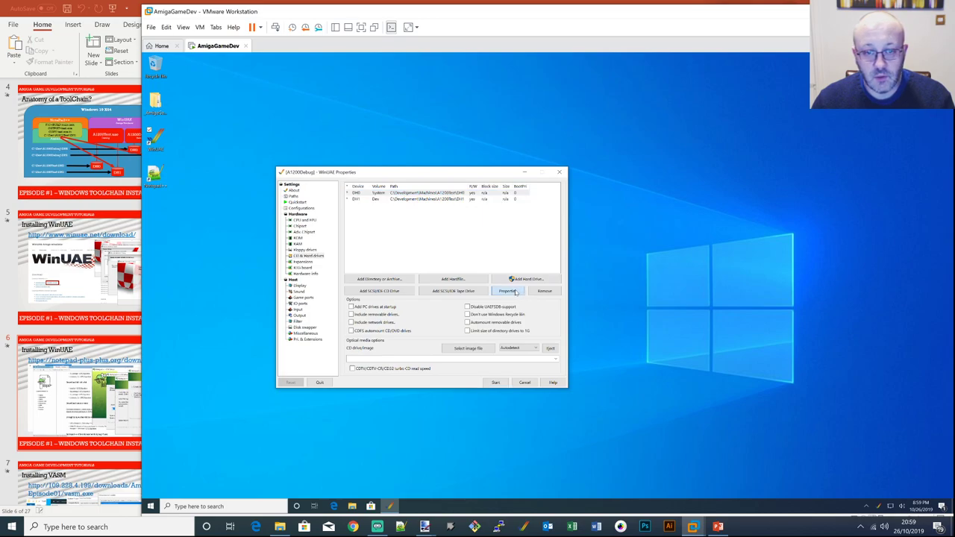
{"action": "double_click", "coordinate": [513, 291]}
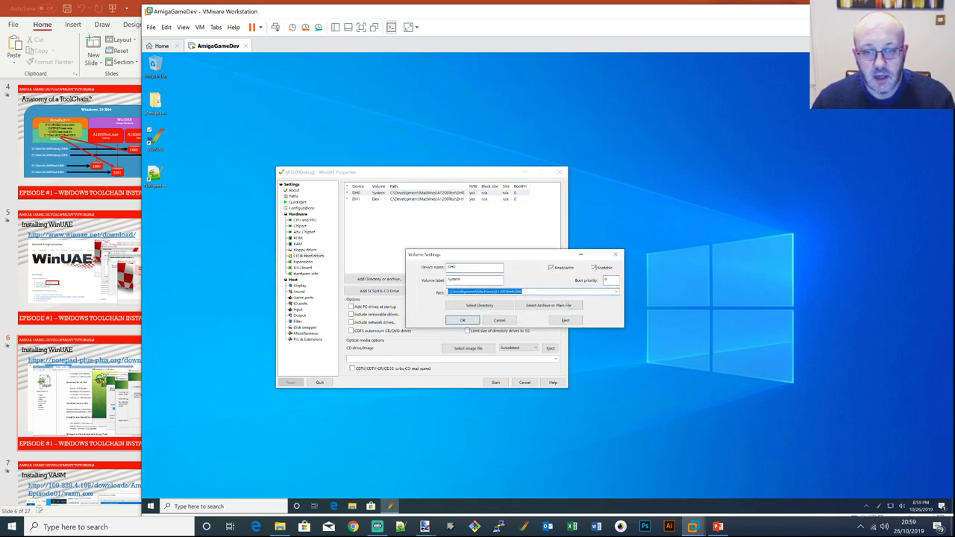
{"action": "left_click", "coordinate": [516, 296]}
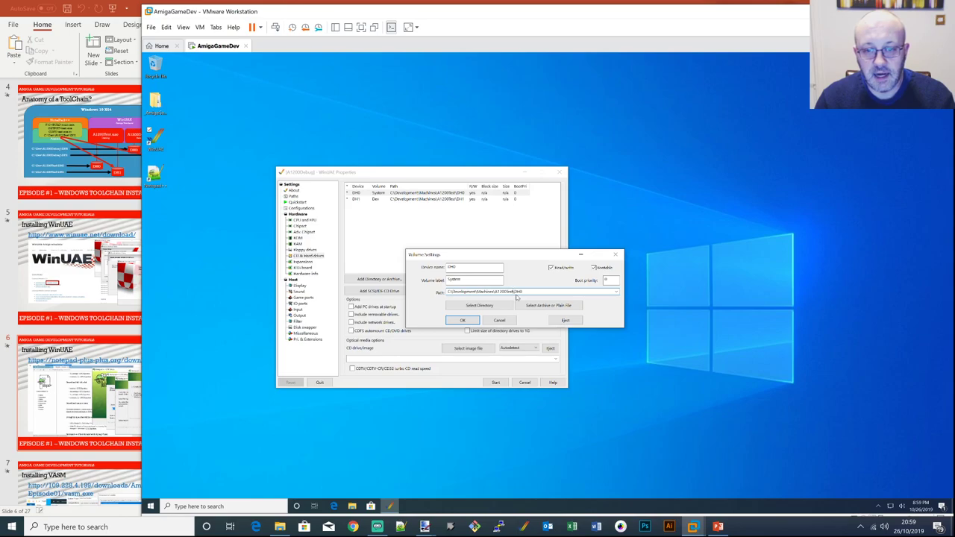
{"action": "key", "text": "BackSpace"}
{"action": "key", "text": "BackSpace"}
{"action": "key", "text": "BackSpace"}
{"action": "key", "text": "BackSpace"}
{"action": "type", "text": "Debug"}
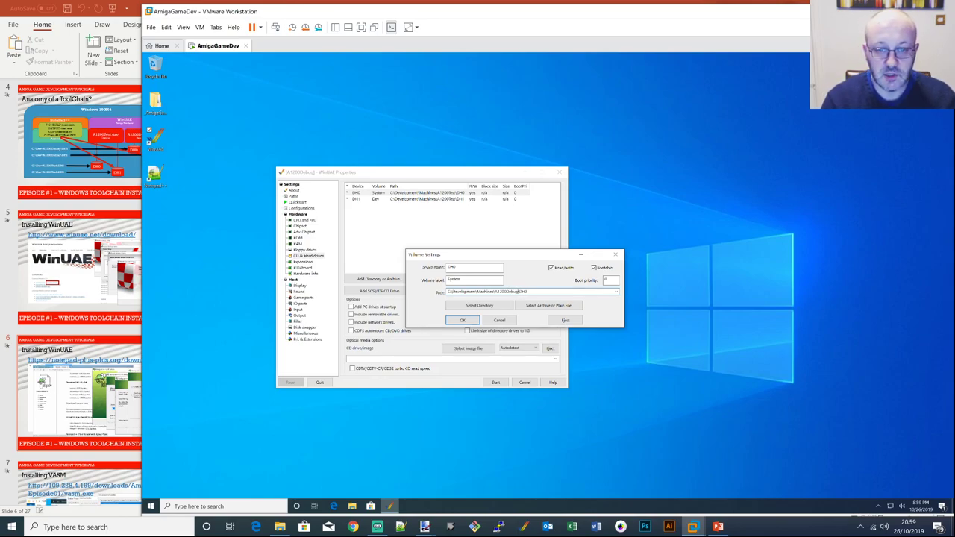
{"action": "left_click", "coordinate": [462, 321]}
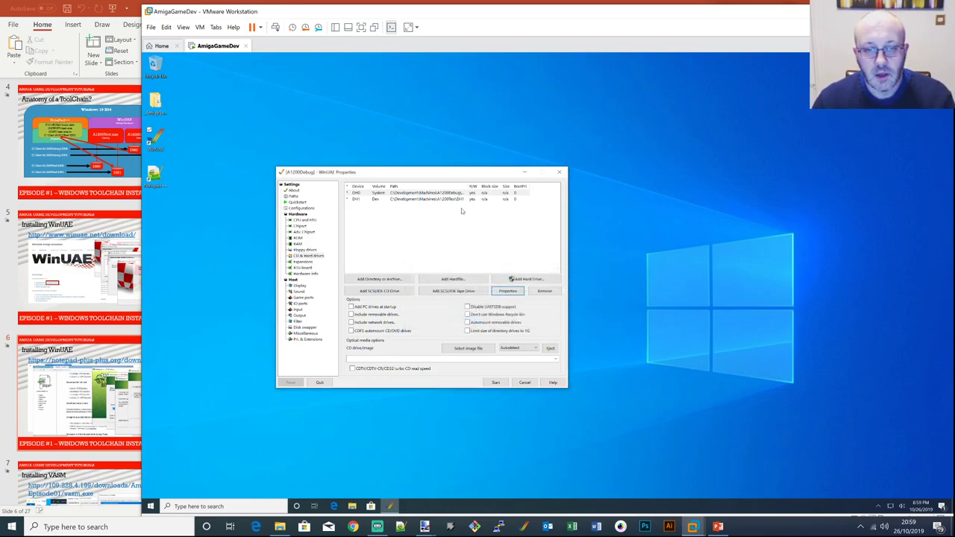
Set the DH1 Dev drive's path to C:\Development\Machines\A1200Debug\DH1 and return to the list of saved configurations
{"action": "left_click", "coordinate": [450, 200]}
{"action": "left_click", "coordinate": [508, 291]}
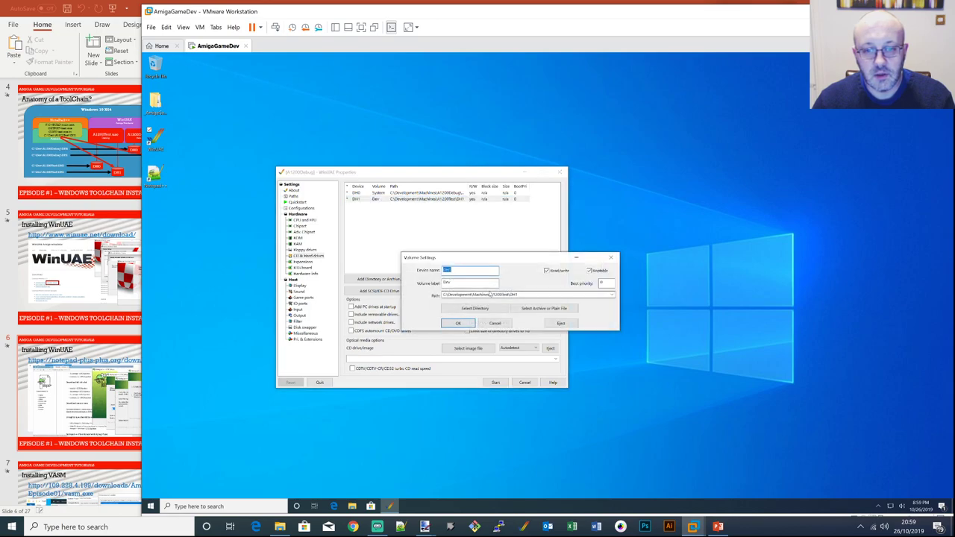
{"action": "left_click", "coordinate": [492, 295]}
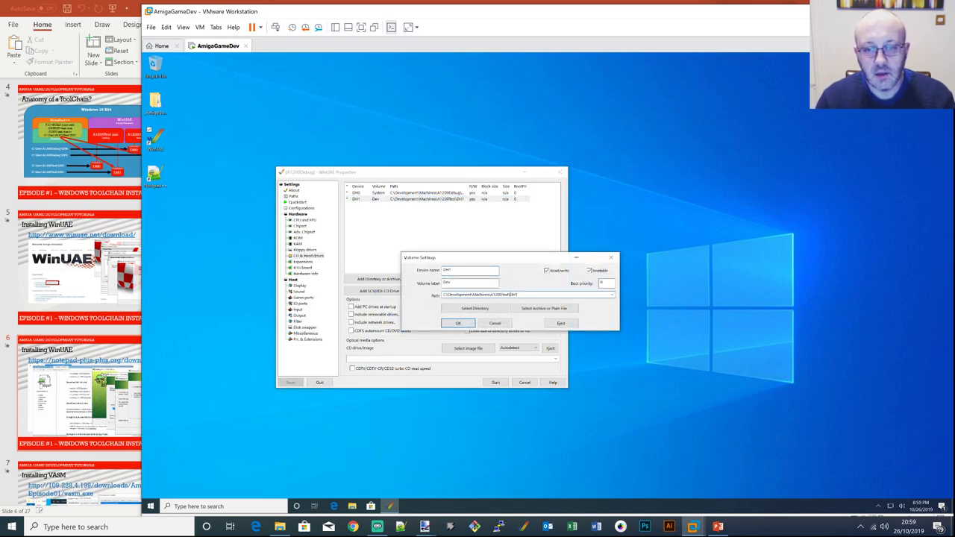
{"action": "key", "text": "BackSpace"}
{"action": "key", "text": "BackSpace"}
{"action": "key", "text": "BackSpace"}
{"action": "key", "text": "BackSpace"}
{"action": "type", "text": "Debug"}
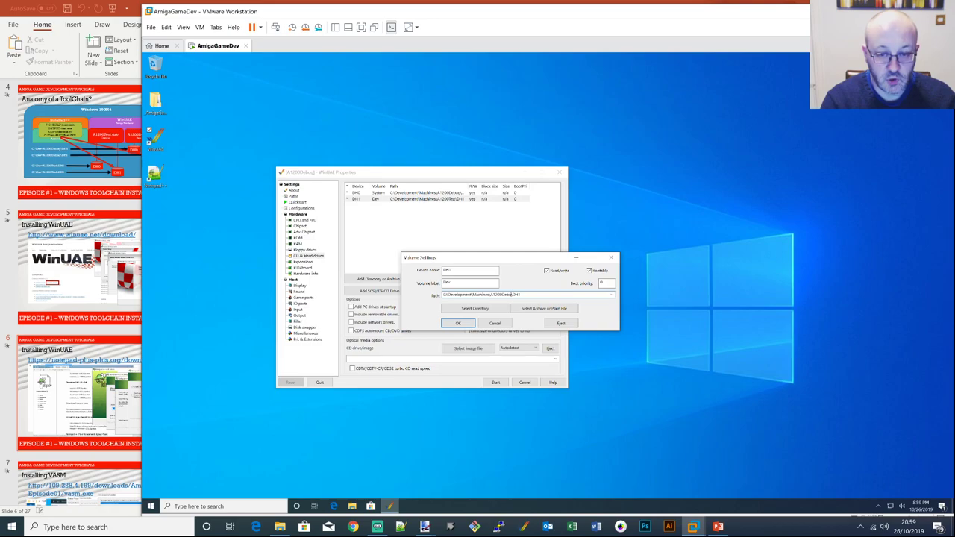
{"action": "left_click", "coordinate": [458, 323]}
{"action": "left_click", "coordinate": [302, 207]}
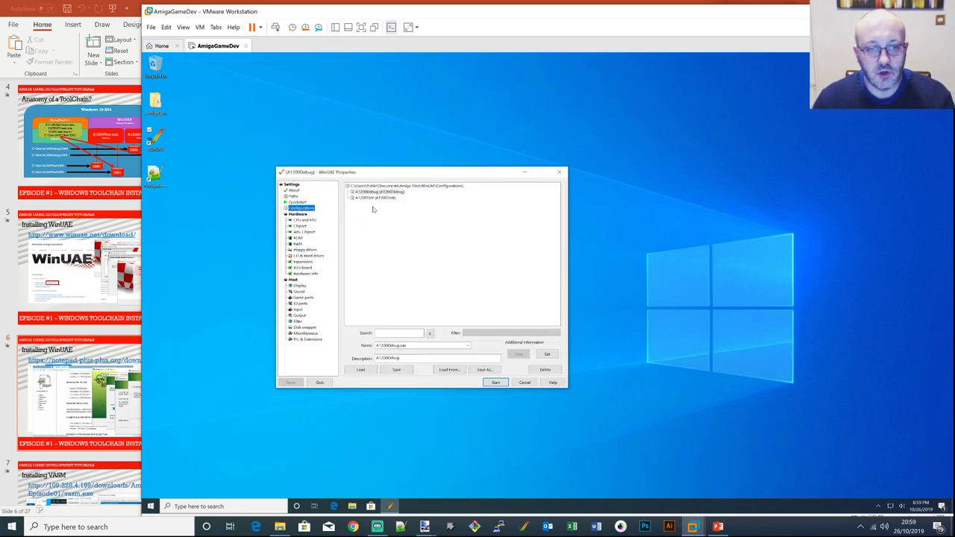
Save the A1200Debug configuration again and open its floppy drive settings
{"action": "left_click", "coordinate": [375, 193]}
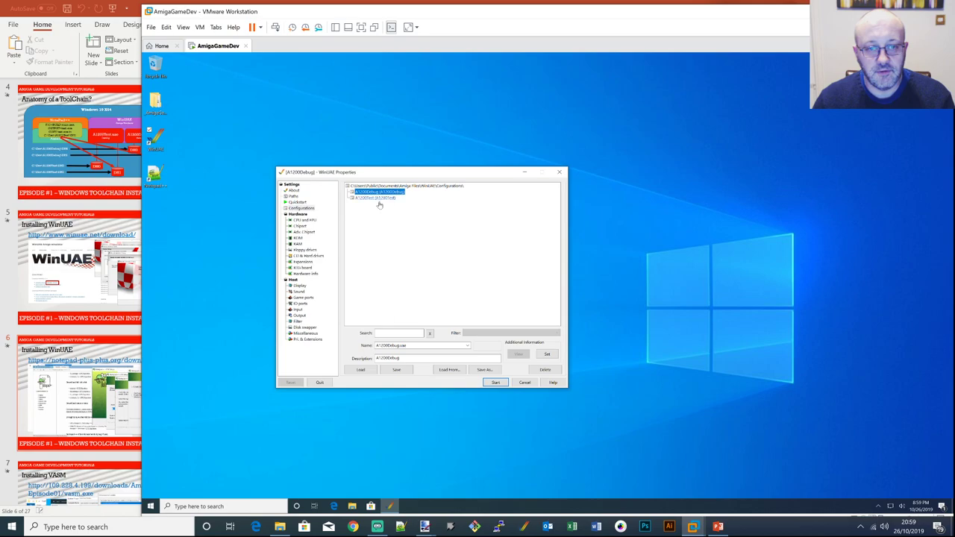
{"action": "left_click", "coordinate": [397, 370]}
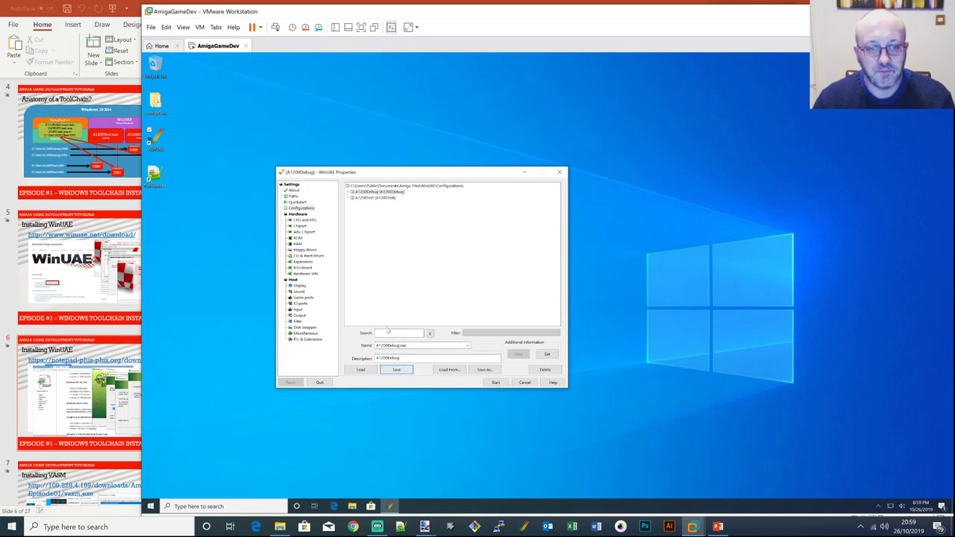
{"action": "left_click", "coordinate": [309, 251]}
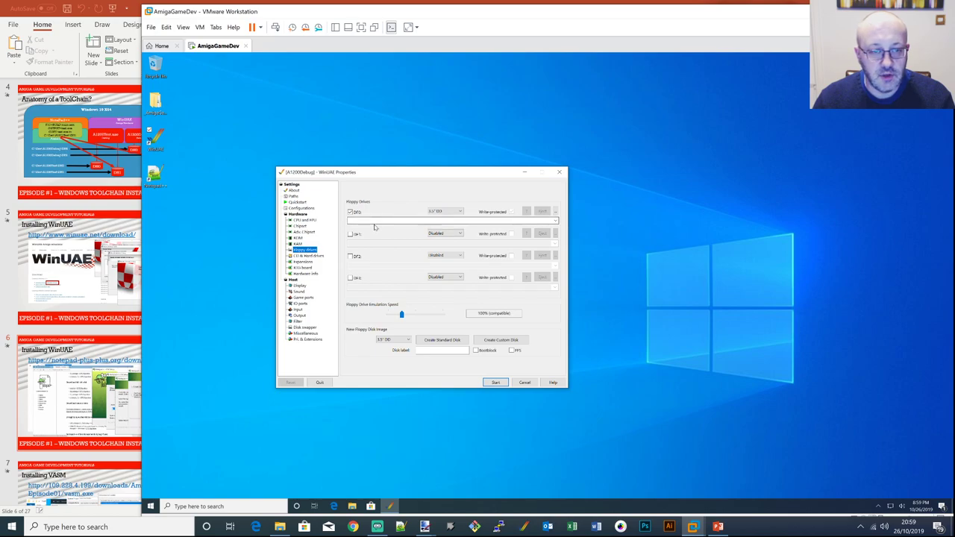
Start the A1200Debug machine, enlarge the emulator window to check the debugger launches, and close the emulator
{"action": "left_click", "coordinate": [496, 383]}
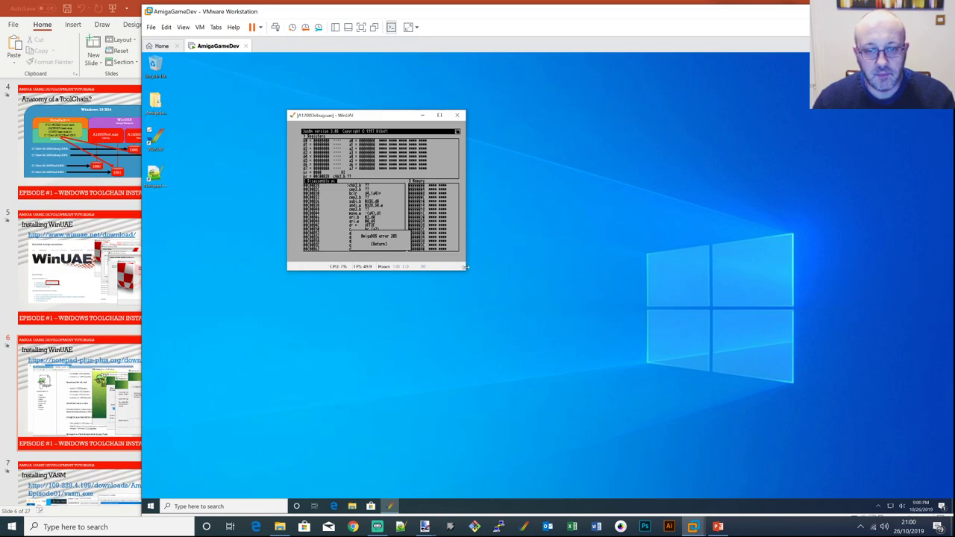
{"action": "left_click_drag", "start_coordinate": [466, 268], "coordinate": [725, 459]}
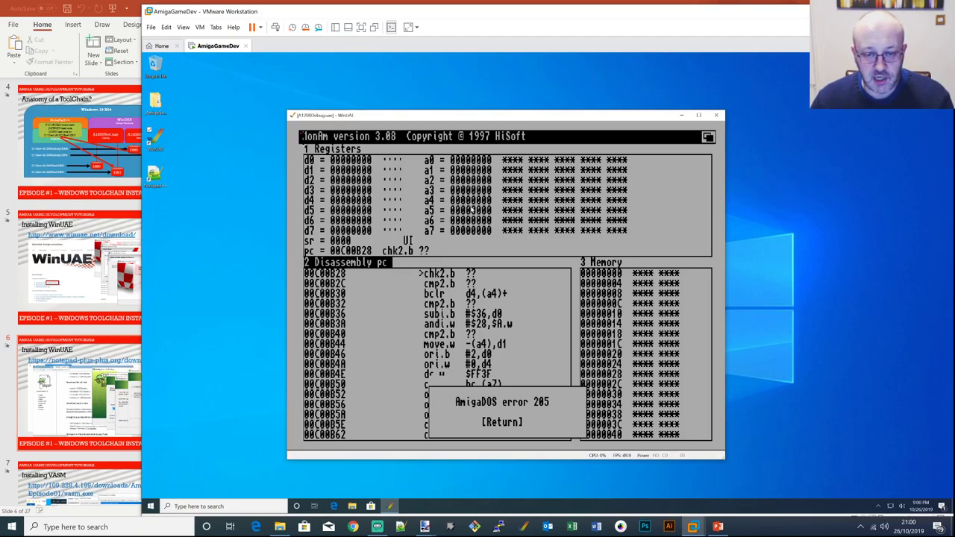
{"action": "left_click", "coordinate": [716, 115]}
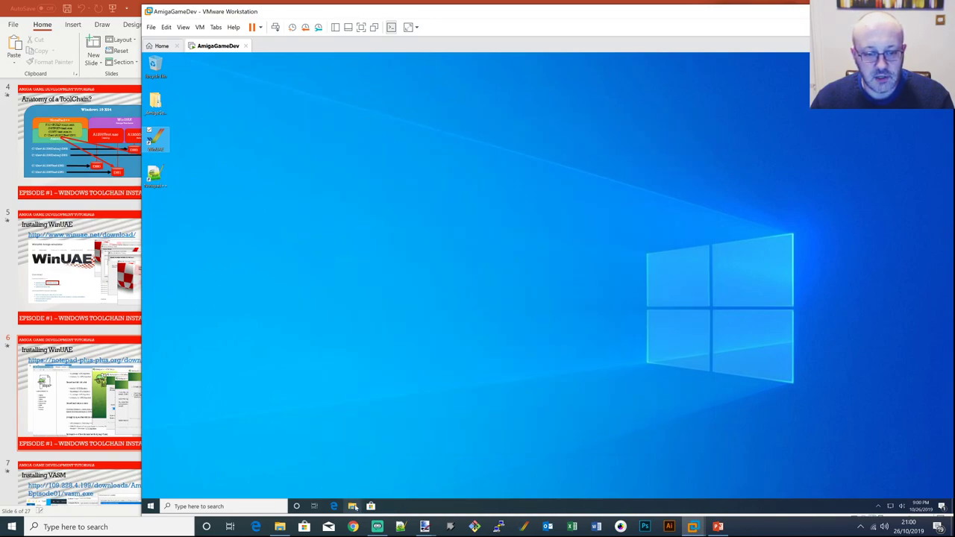
Create a folder named ToolChain inside C:\Development
{"action": "left_click", "coordinate": [353, 507]}
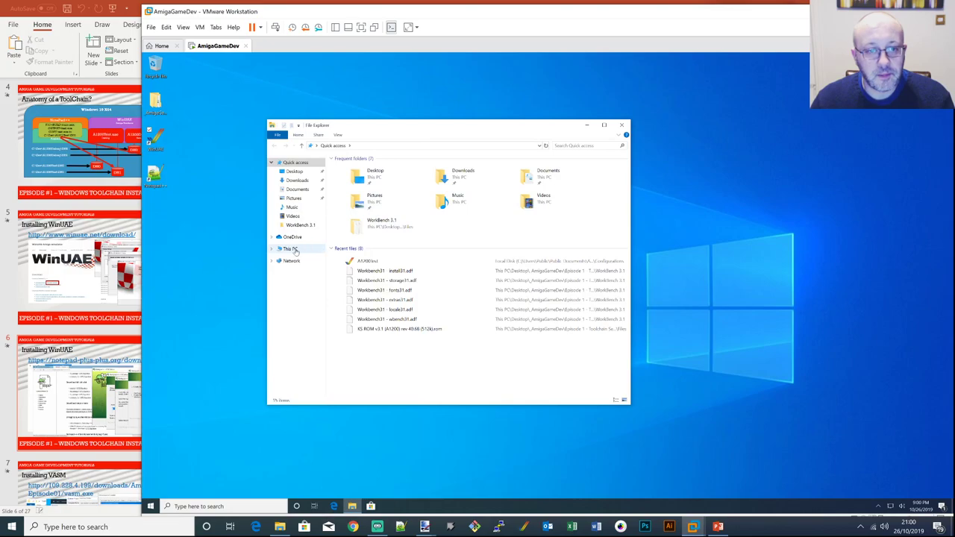
{"action": "left_click", "coordinate": [293, 249]}
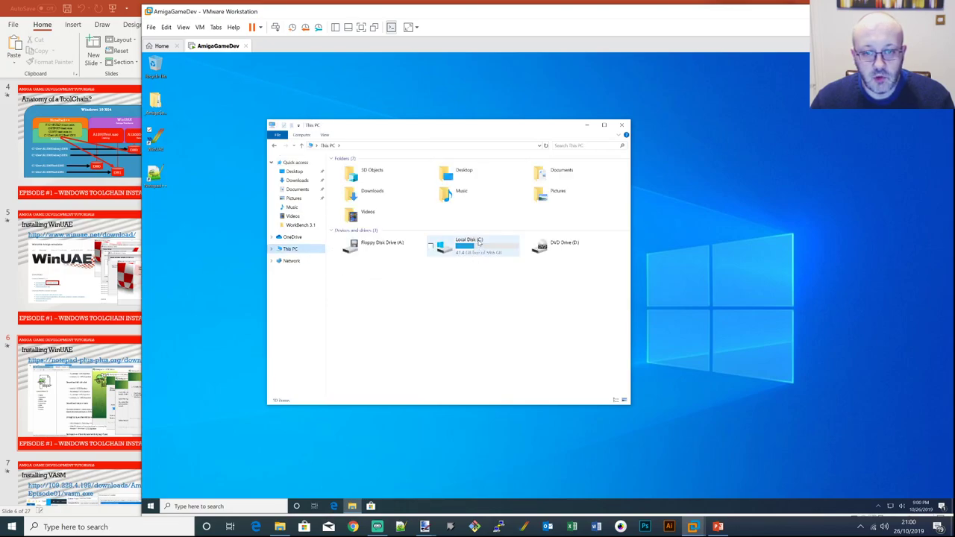
{"action": "double_click", "coordinate": [480, 243]}
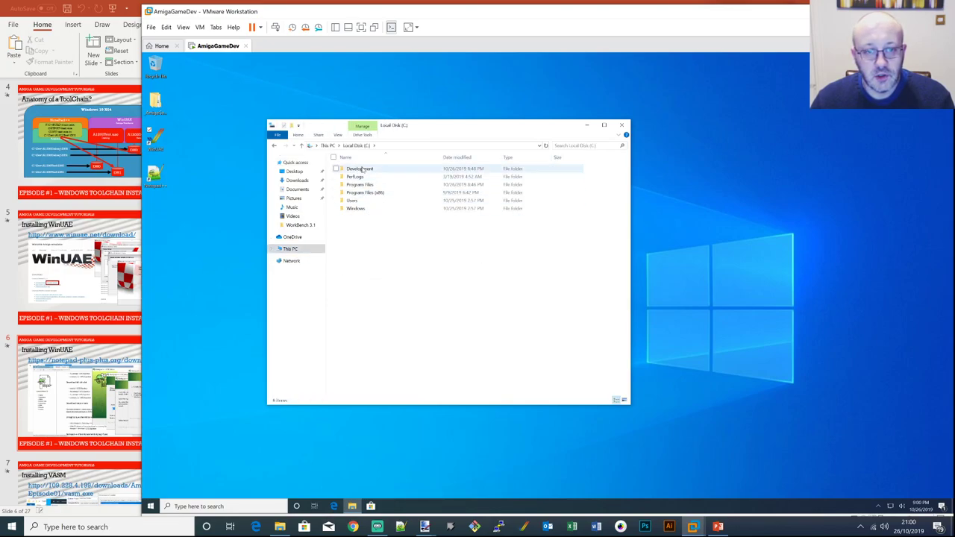
{"action": "double_click", "coordinate": [361, 169]}
{"action": "double_click", "coordinate": [356, 170]}
{"action": "left_click", "coordinate": [396, 147]}
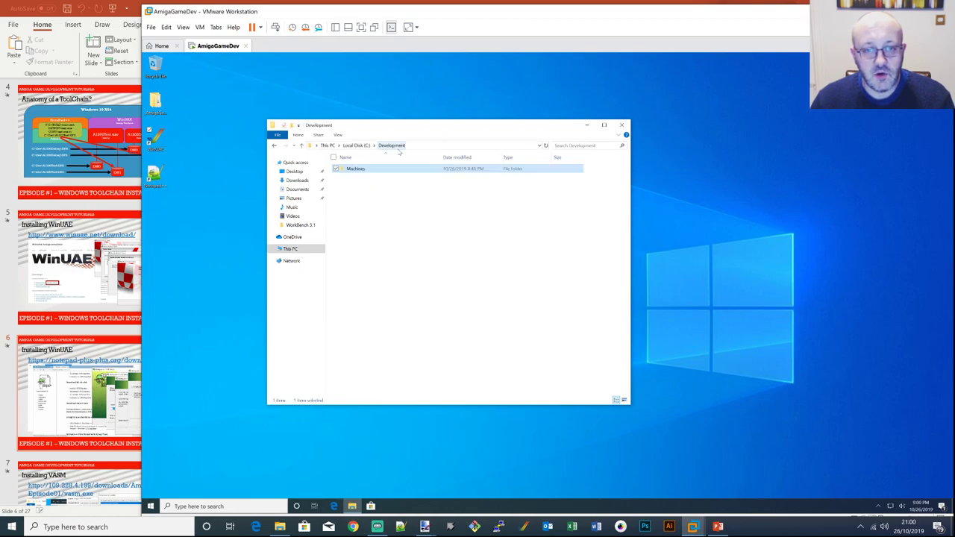
{"action": "right_click", "coordinate": [378, 217]}
{"action": "mouse_move", "coordinate": [340, 307]}
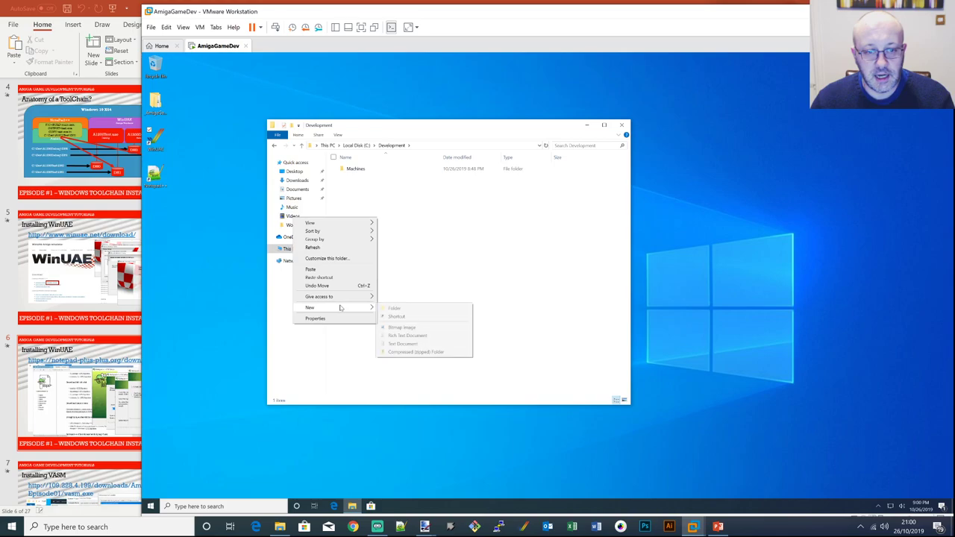
{"action": "left_click", "coordinate": [400, 308]}
{"action": "type", "text": "foolChain"}
{"action": "key", "text": "Return"}
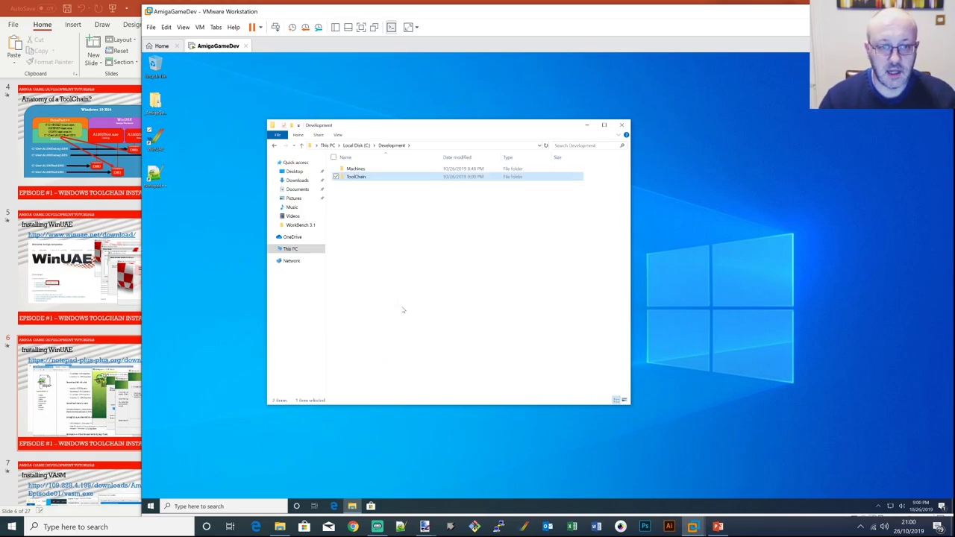
Create a new text document named A1200Test.bat inside the ToolChain folder
{"action": "double_click", "coordinate": [358, 177]}
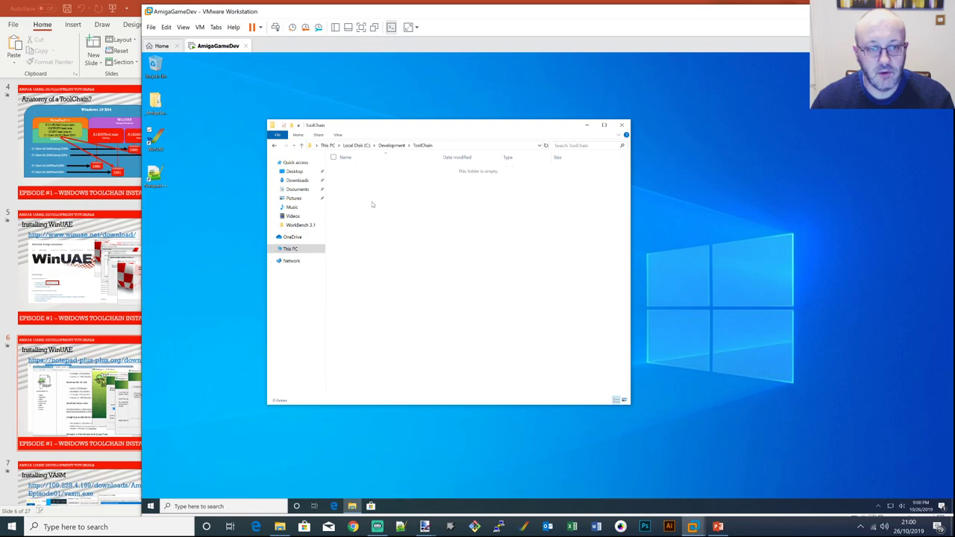
{"action": "right_click", "coordinate": [401, 236]}
{"action": "mouse_move", "coordinate": [362, 324]}
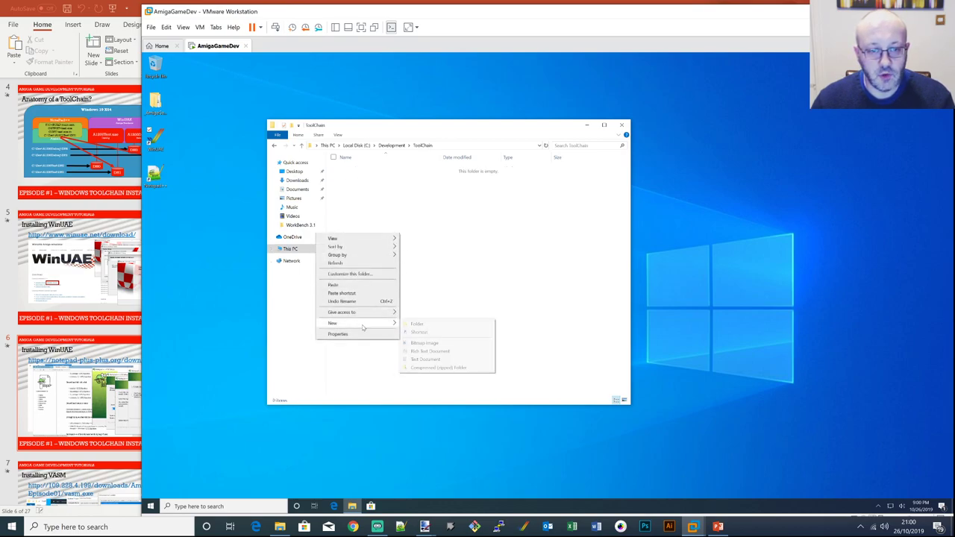
{"action": "left_click", "coordinate": [438, 362]}
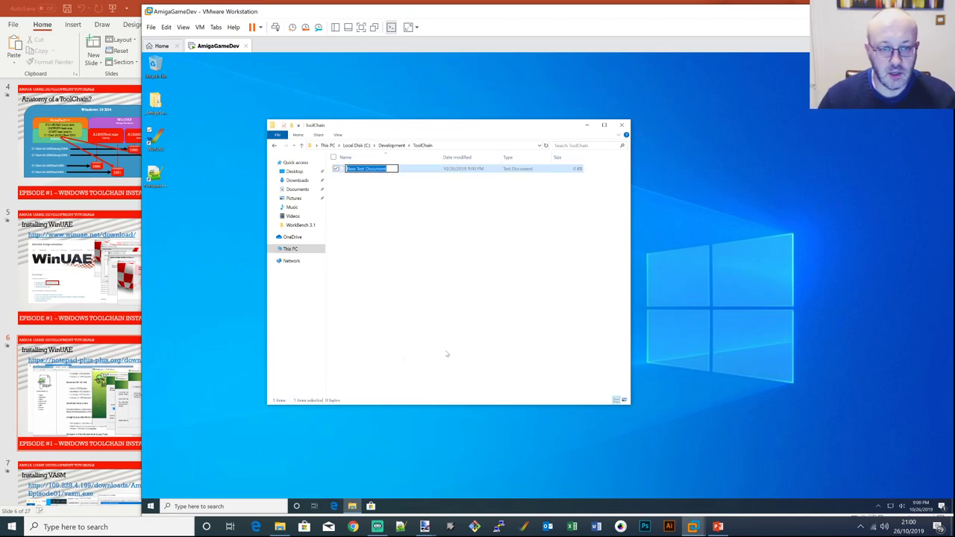
{"action": "type", "text": "A1200Test.bat"}
{"action": "key", "text": "Return"}
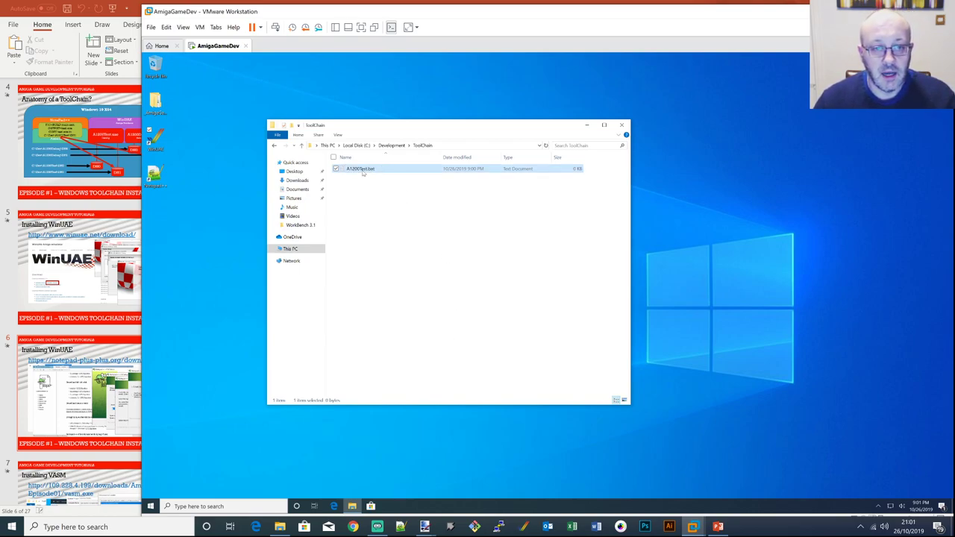
Open the A1200Test.bat file for editing in Notepad++ and move the editor window clear of the desktop shortcuts
{"action": "right_click", "coordinate": [363, 171]}
{"action": "left_click", "coordinate": [325, 200]}
{"action": "left_click_drag", "start_coordinate": [295, 60], "coordinate": [476, 84]}
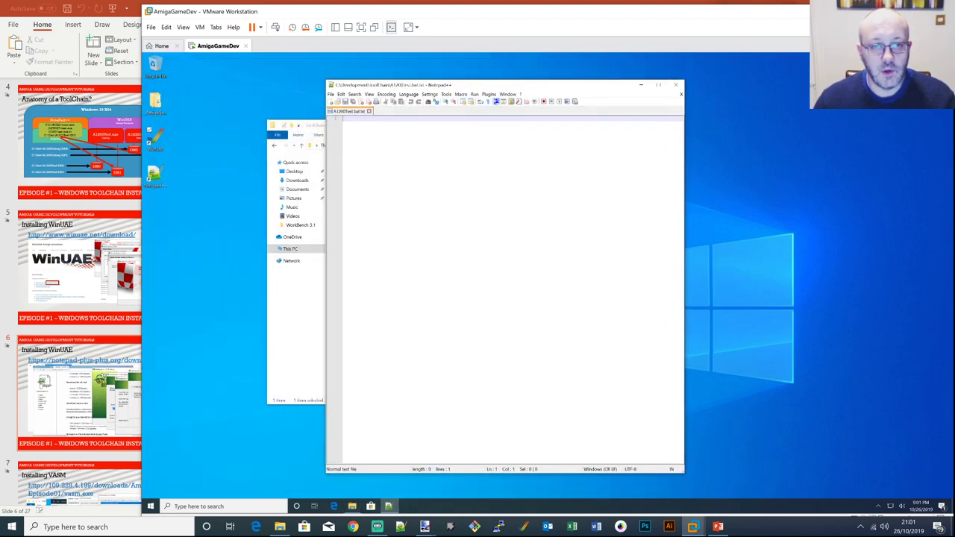
Copy the target path from the WinUAE desktop shortcut's properties and paste it into A1200Test.bat as "C:\Program Files\WinUAE\winuae64.exe"
{"action": "left_click", "coordinate": [158, 139]}
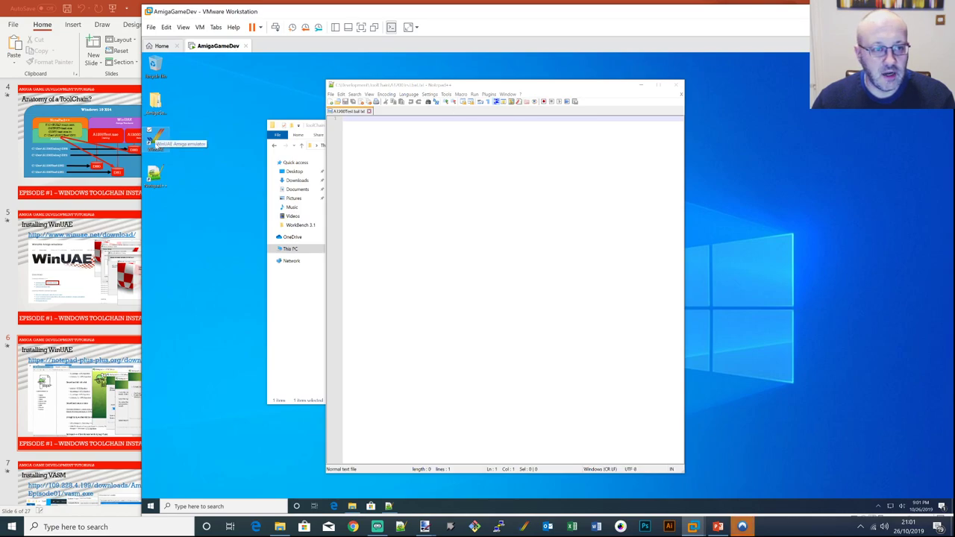
{"action": "right_click", "coordinate": [153, 140]}
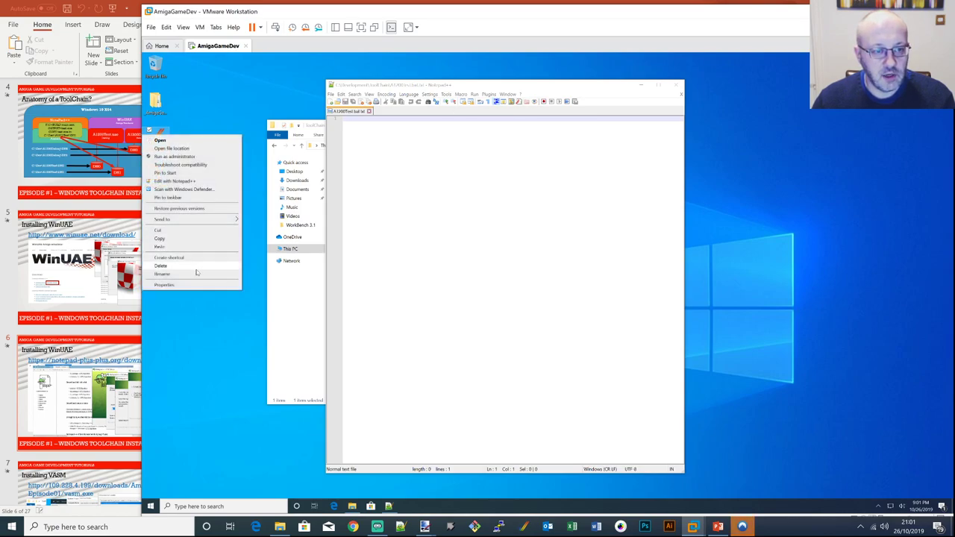
{"action": "left_click", "coordinate": [166, 284]}
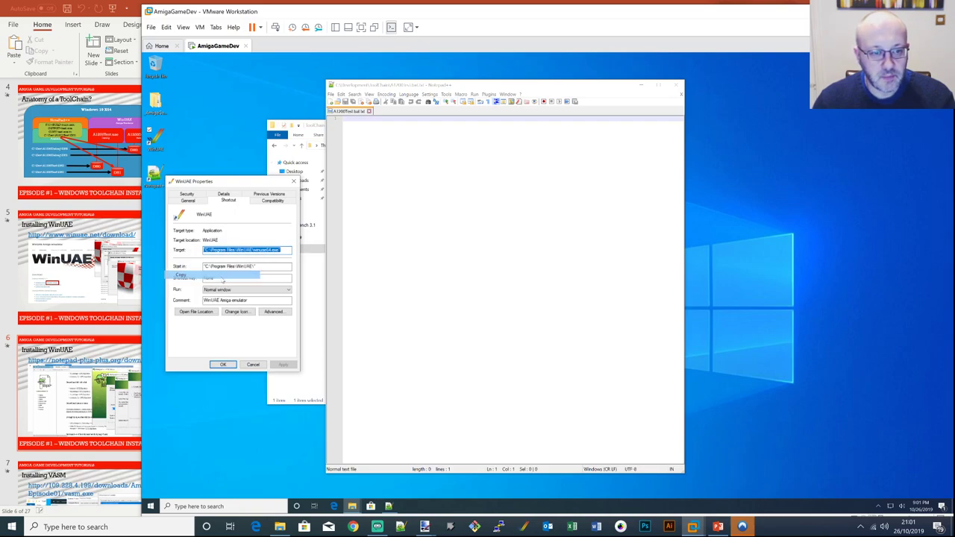
{"action": "left_click", "coordinate": [253, 364]}
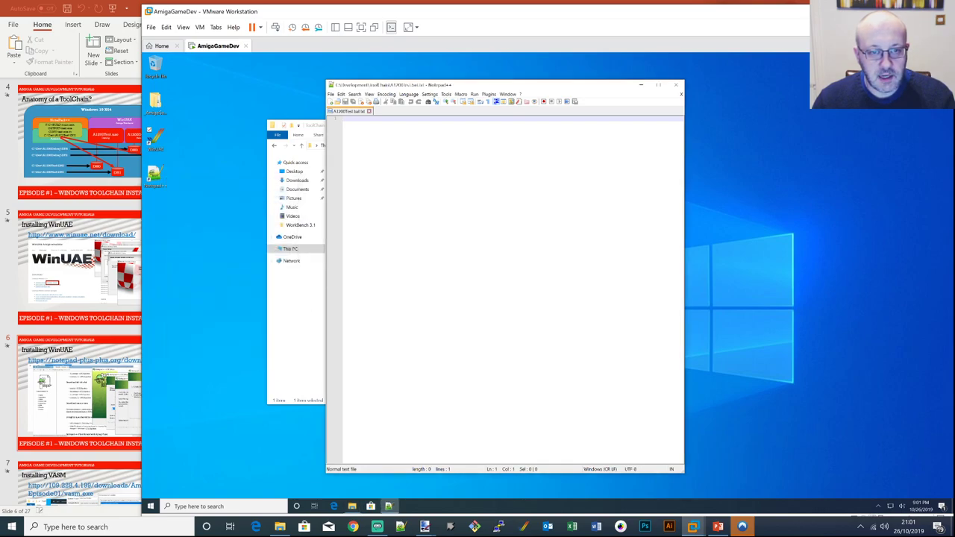
{"action": "type", "text": "\"C:\\Program Files\\WinUAE\\winuae64.exe"}
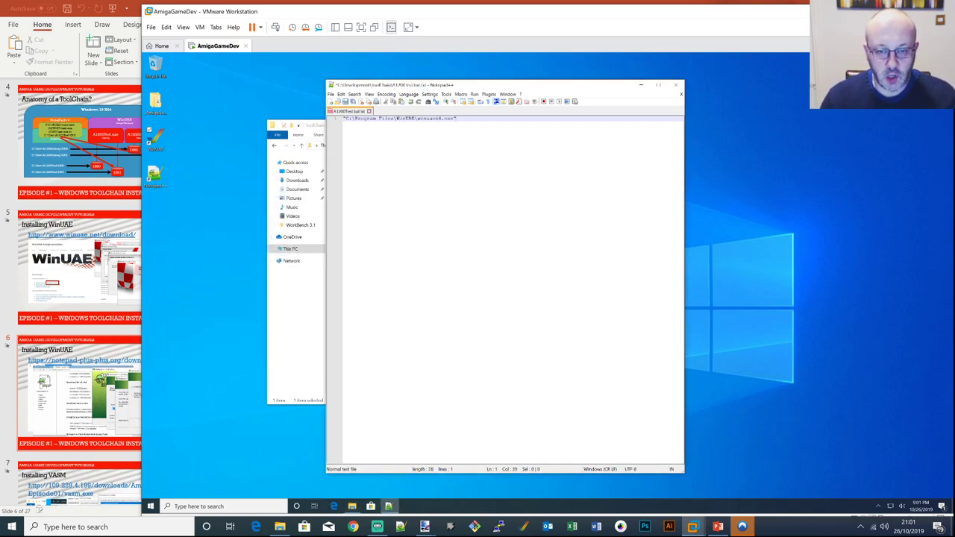
Remove the quotation marks around the path and shorten Program Files so it reads C:\Progra~1\WinUAE\winuae64.exe
{"action": "left_click", "coordinate": [442, 118]}
{"action": "left_click", "coordinate": [355, 118]}
{"action": "key", "text": "BackSpace"}
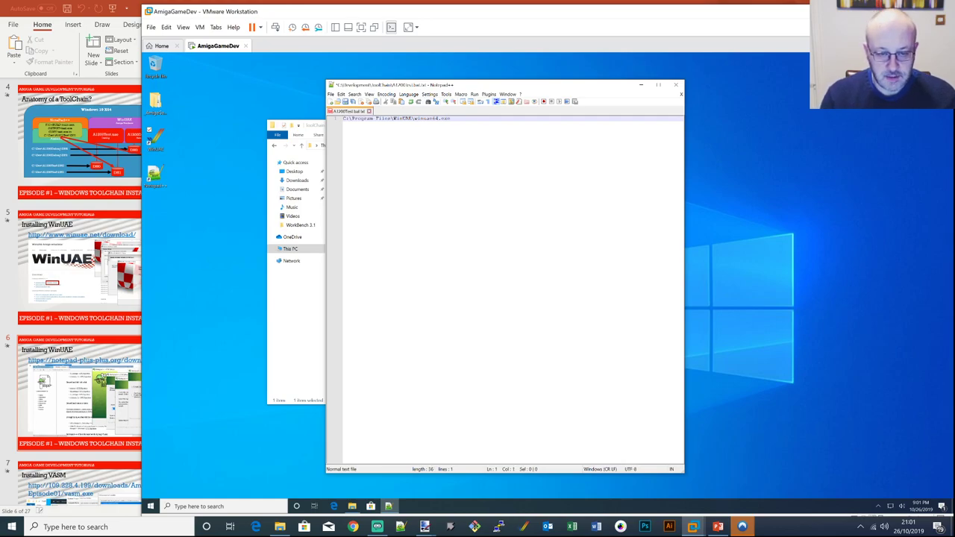
{"action": "left_click", "coordinate": [376, 117]}
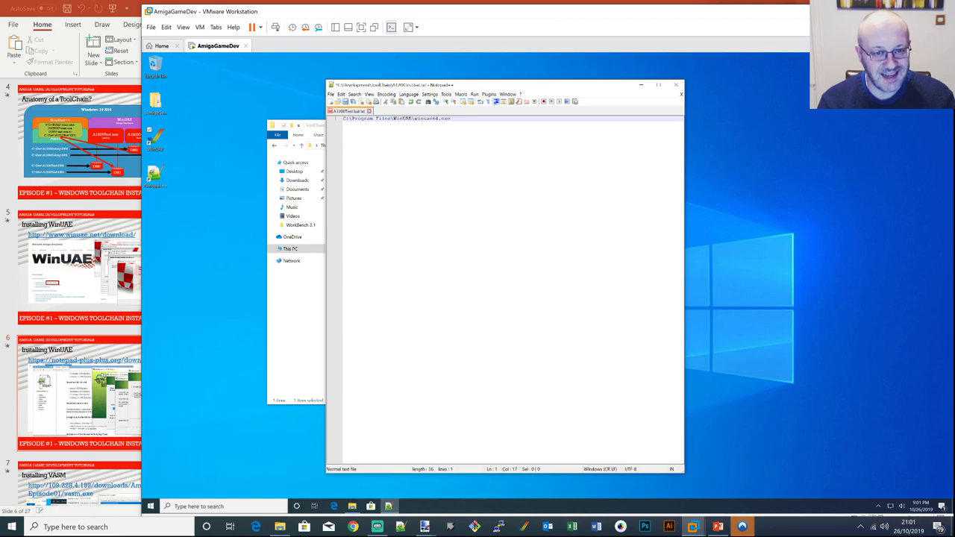
{"action": "key", "text": "BackSpace"}
{"action": "key", "text": "BackSpace"}
{"action": "key", "text": "BackSpace"}
{"action": "key", "text": "BackSpace"}
{"action": "key", "text": "BackSpace"}
{"action": "key", "text": "BackSpace"}
{"action": "key", "text": "BackSpace"}
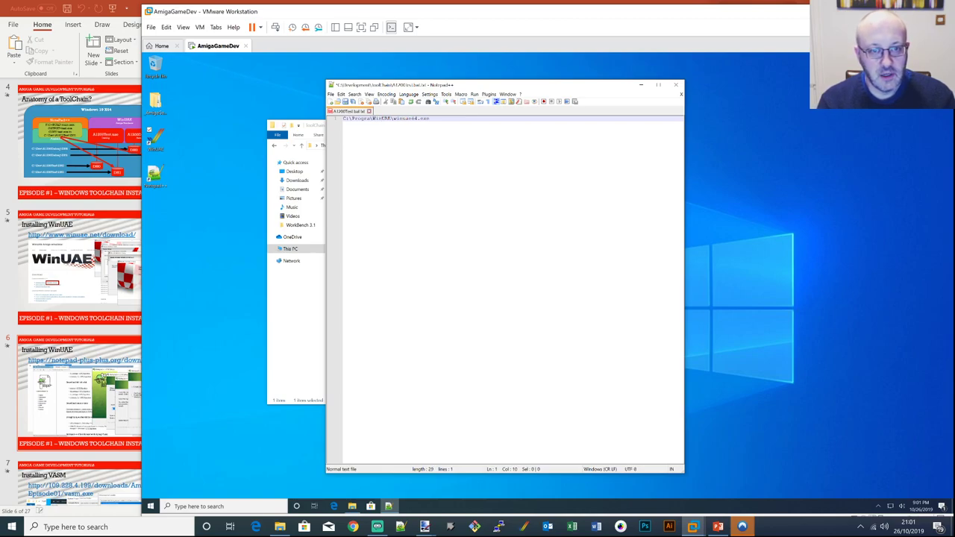
{"action": "type", "text": "~1"}
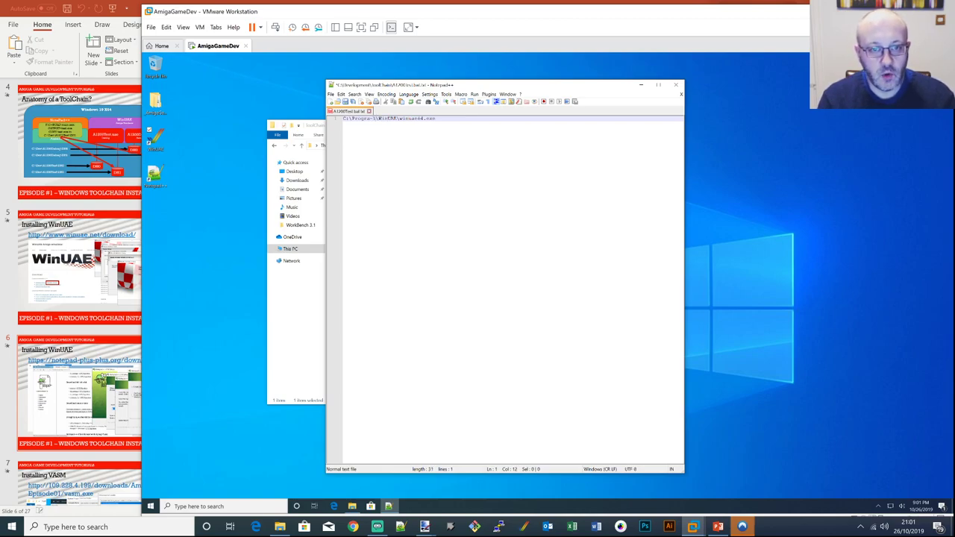
Put the start command before the WinUAE path and append the -f option after it
{"action": "key", "text": "Home"}
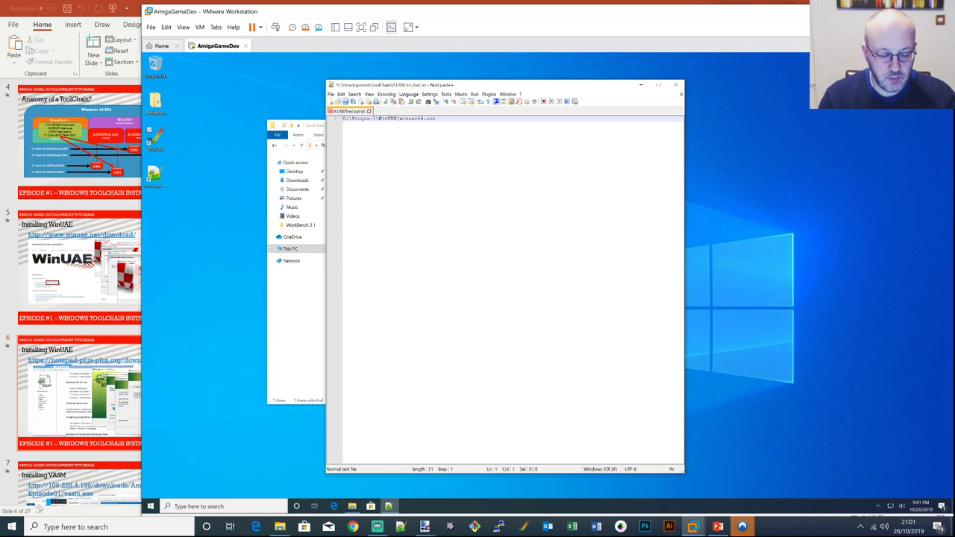
{"action": "type", "text": "start"}
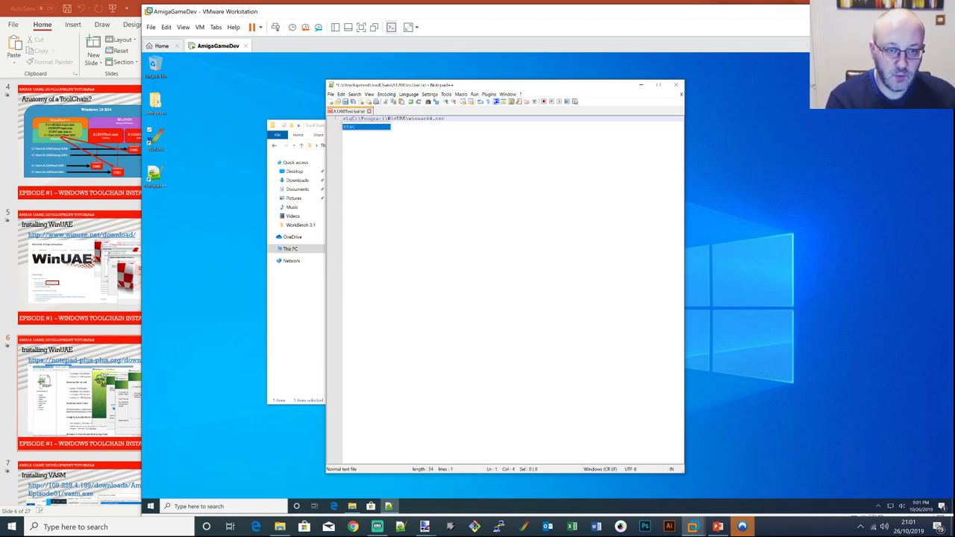
{"action": "key", "text": "Right"}
{"action": "key", "text": "Right"}
{"action": "key", "text": "Right"}
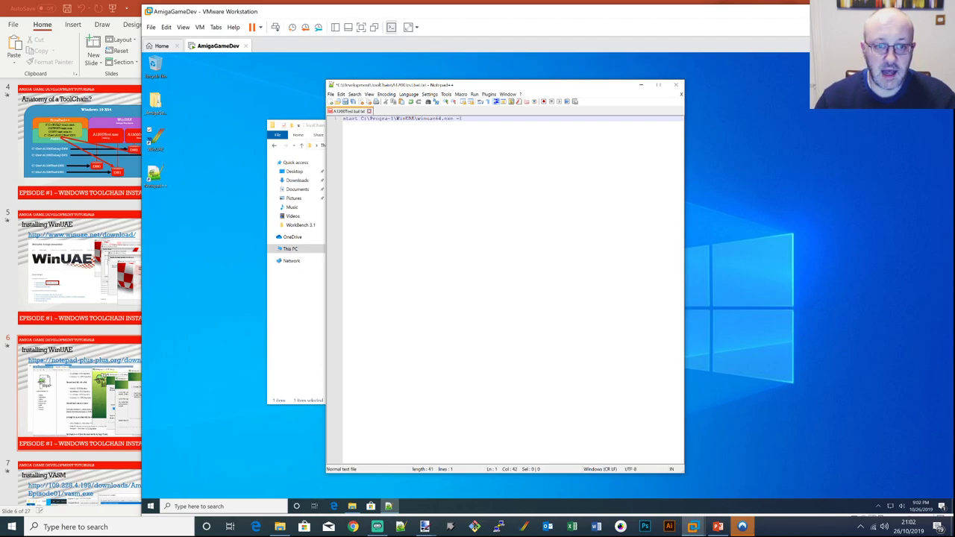
In File Explorer, go to C:\Users\Public\Documents\Amiga Files\WinUAE\Configurations beside the editor and copy the folder's path
{"action": "left_click_drag", "start_coordinate": [458, 85], "coordinate": [658, 84]}
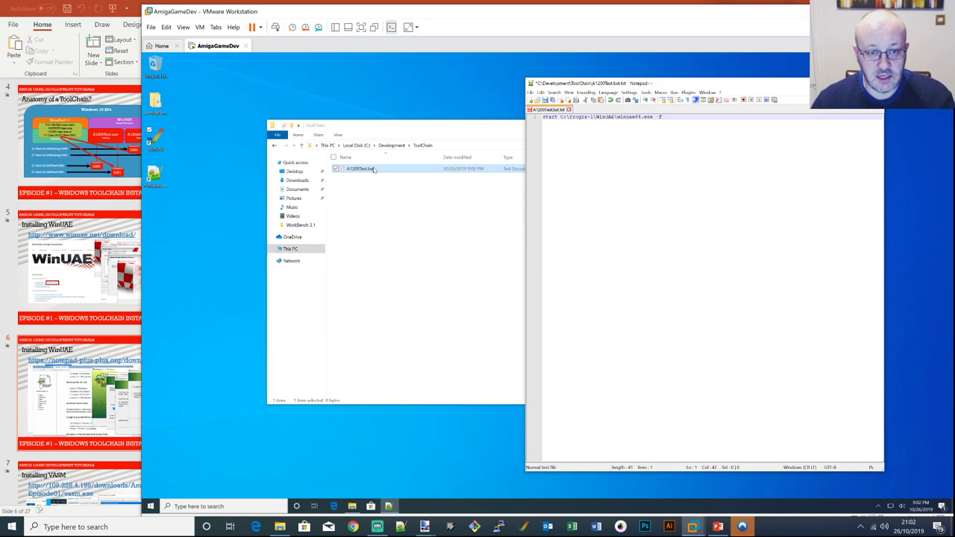
{"action": "left_click_drag", "start_coordinate": [377, 124], "coordinate": [318, 146]}
{"action": "left_click", "coordinate": [232, 269]}
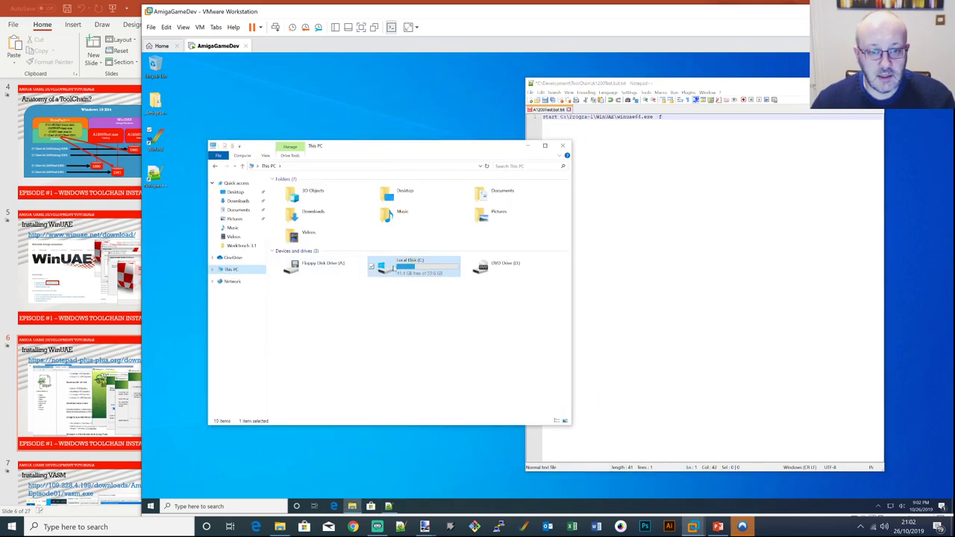
{"action": "double_click", "coordinate": [404, 267]}
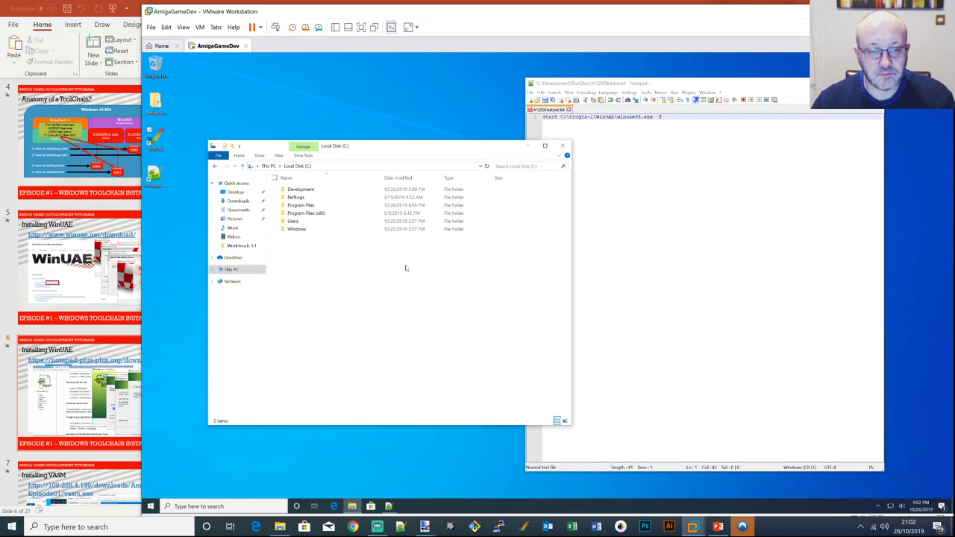
{"action": "double_click", "coordinate": [294, 222]}
{"action": "double_click", "coordinate": [295, 197]}
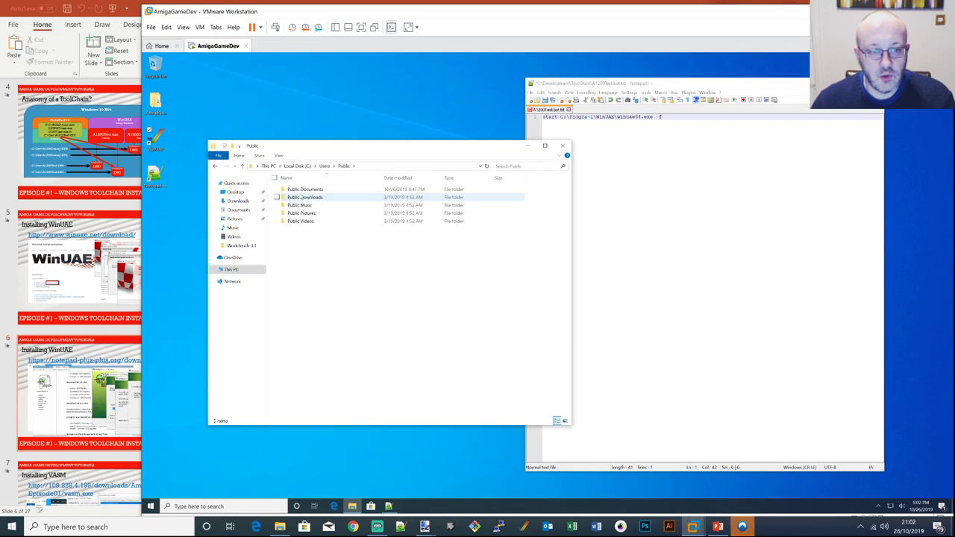
{"action": "double_click", "coordinate": [301, 190]}
{"action": "double_click", "coordinate": [300, 190]}
{"action": "double_click", "coordinate": [298, 190]}
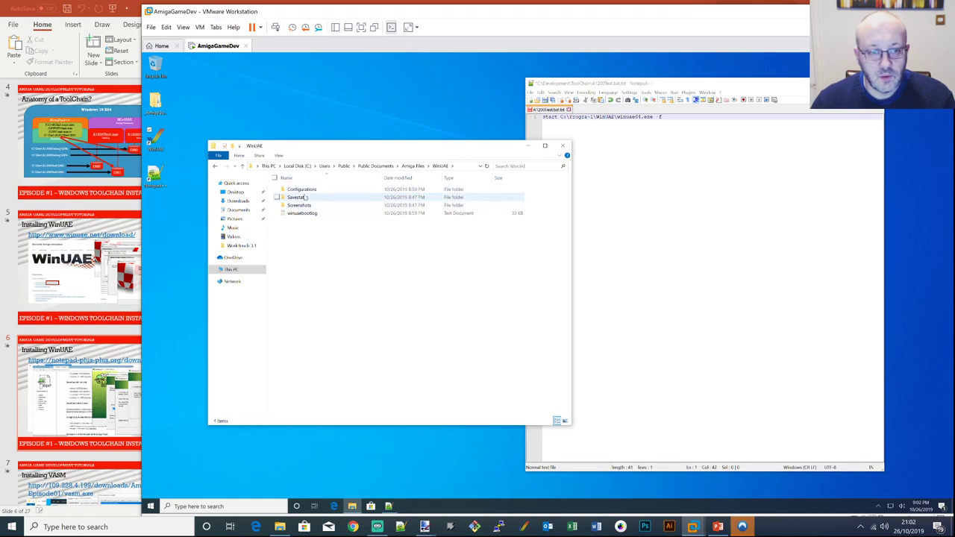
{"action": "double_click", "coordinate": [301, 189]}
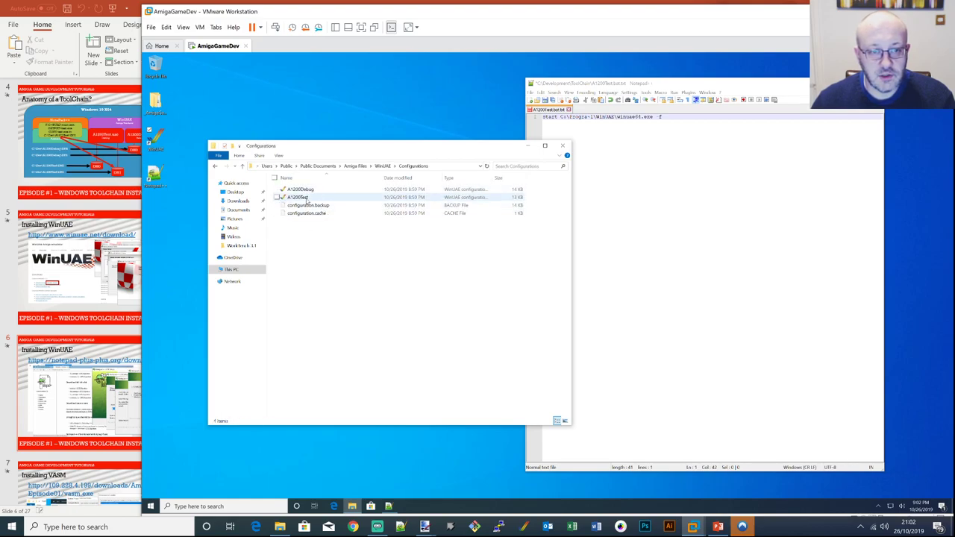
{"action": "left_click", "coordinate": [439, 166]}
{"action": "key", "text": "ctrl+c"}
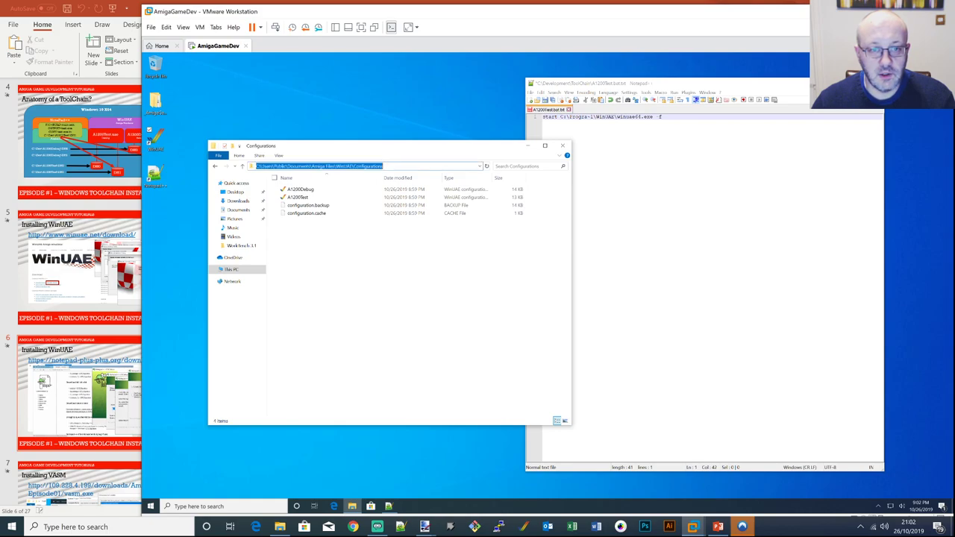
Complete the start command with the quoted path C:\Users\Public\Documents\Amiga Files\WinUAE\Configurations\A1200Test.uae, add a new line and save the file
{"action": "right_click", "coordinate": [285, 167]}
{"action": "left_click", "coordinate": [302, 197]}
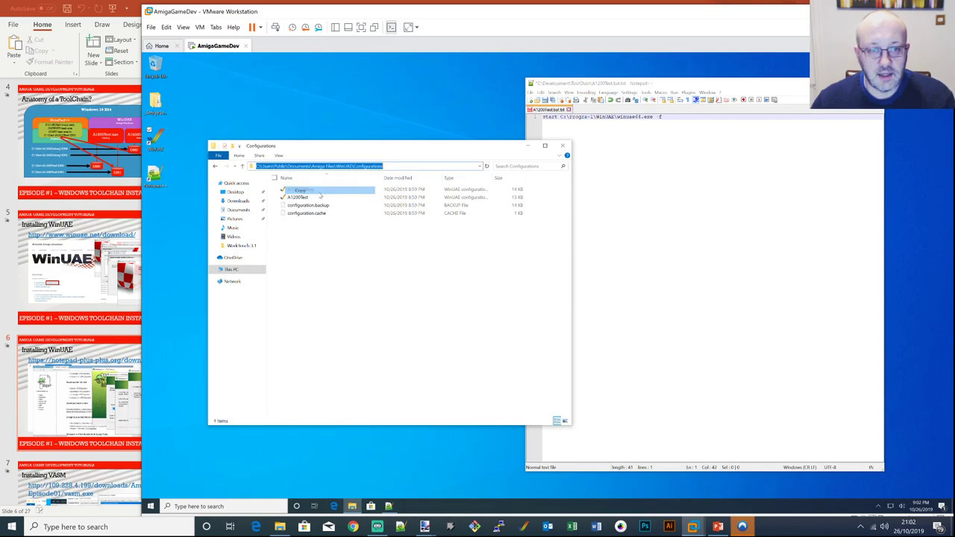
{"action": "key", "text": "alt+Tab"}
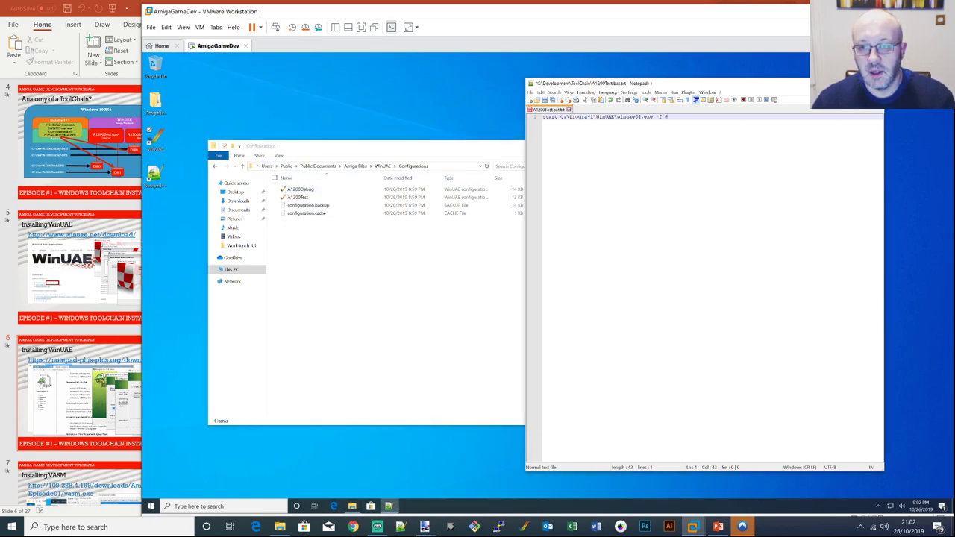
{"action": "key", "text": "ctrl+v"}
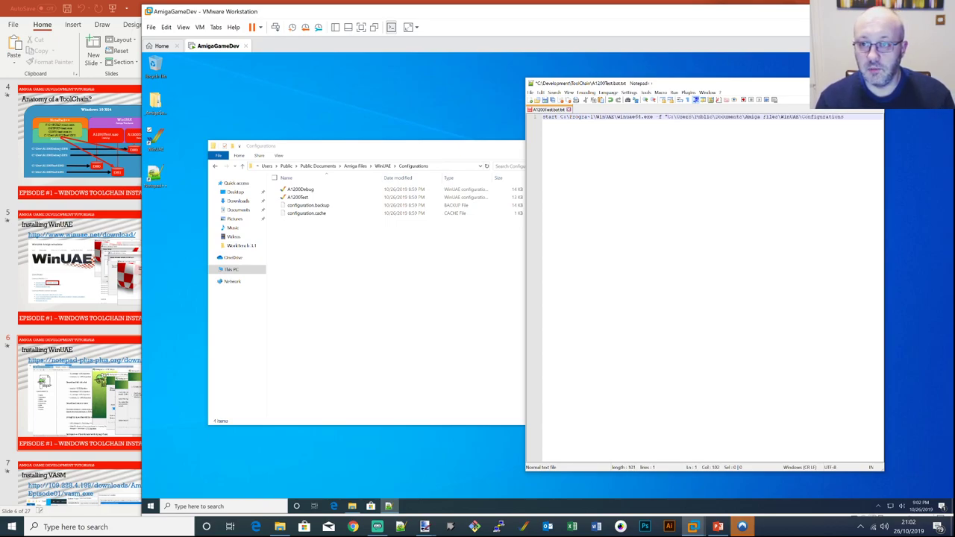
{"action": "type", "text": "\\A1"}
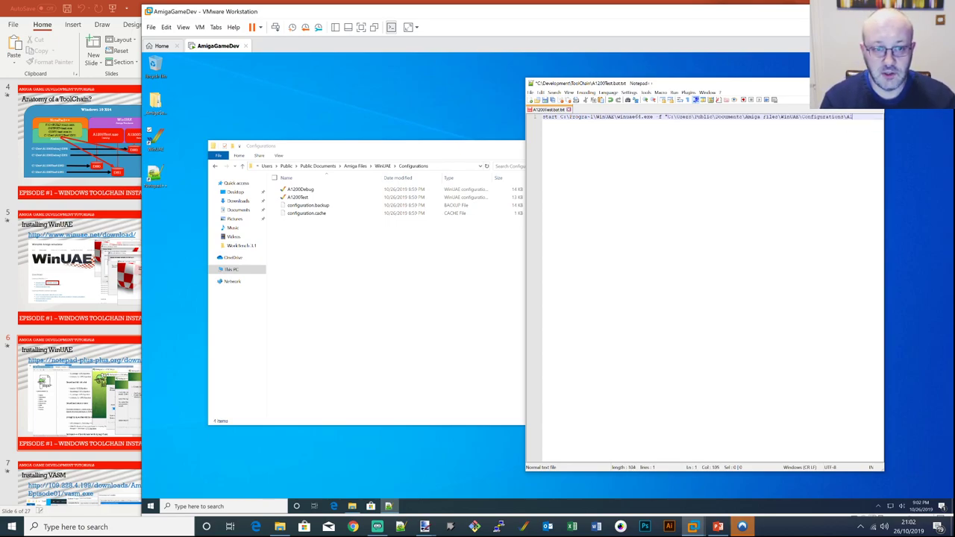
{"action": "type", "text": "200Test.uae"}
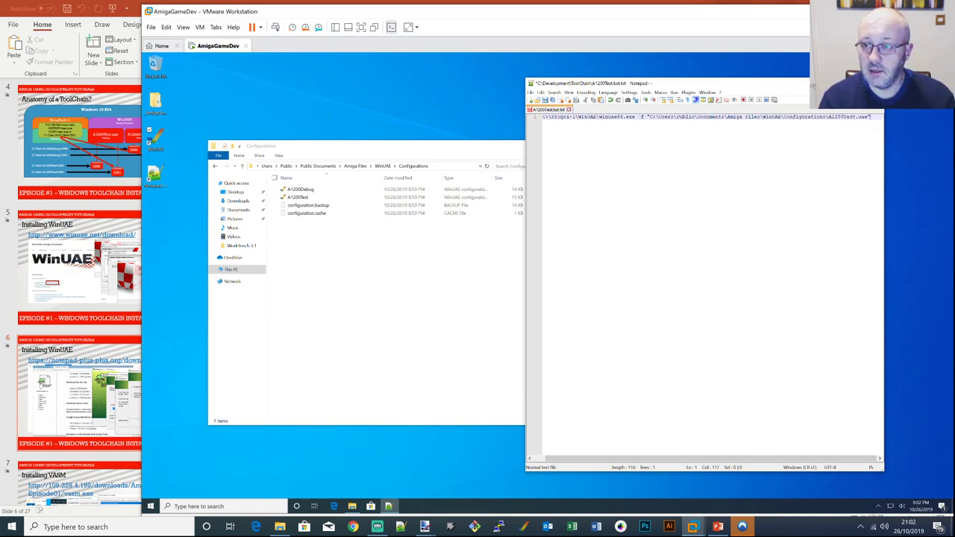
{"action": "type", "text": "\""}
{"action": "key", "text": "Return"}
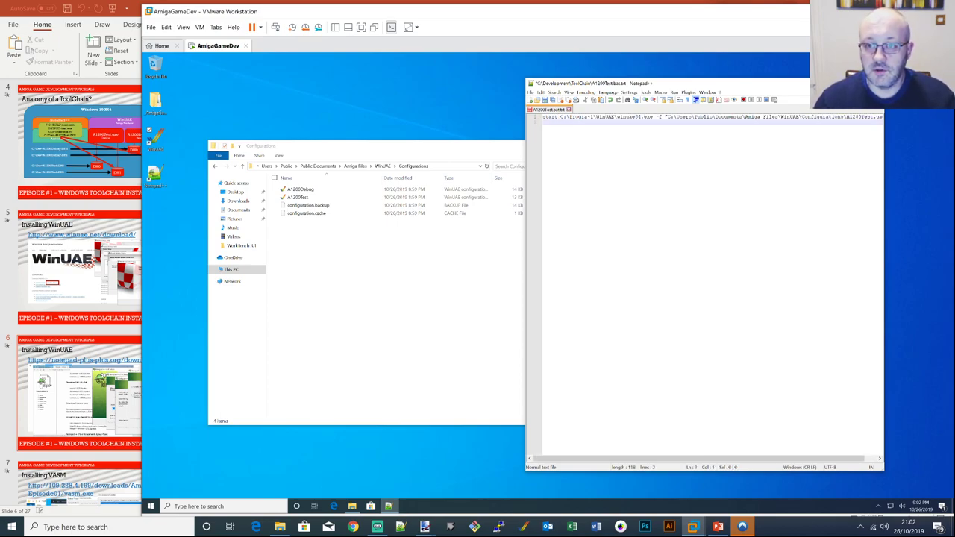
{"action": "left_click", "coordinate": [546, 100]}
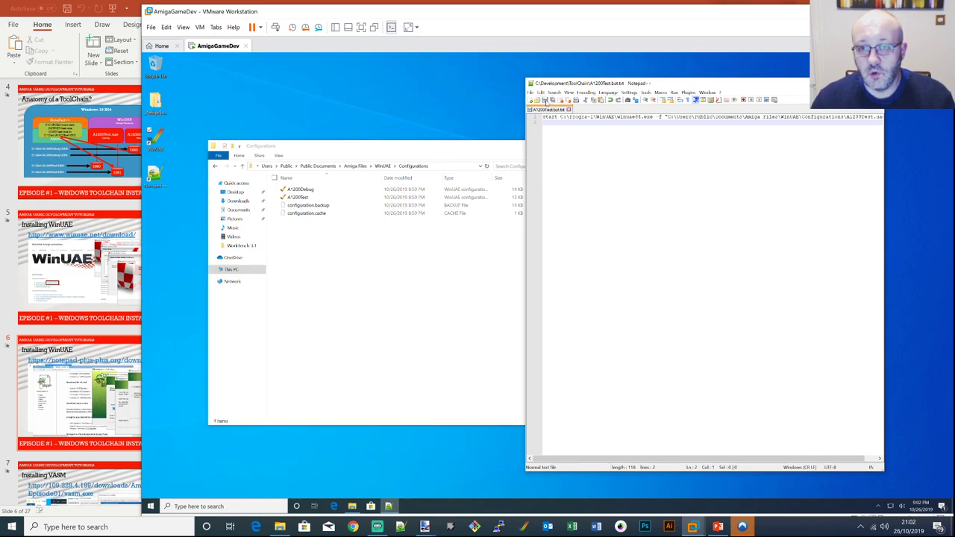
Switch to File Explorer and open the C:\Development\ToolChain folder
{"action": "left_click", "coordinate": [425, 280]}
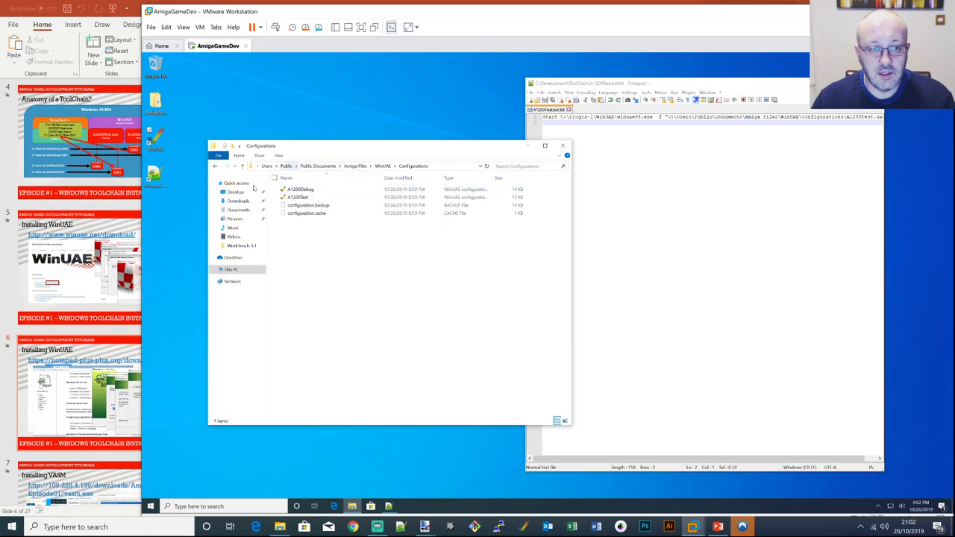
{"action": "left_click", "coordinate": [237, 270]}
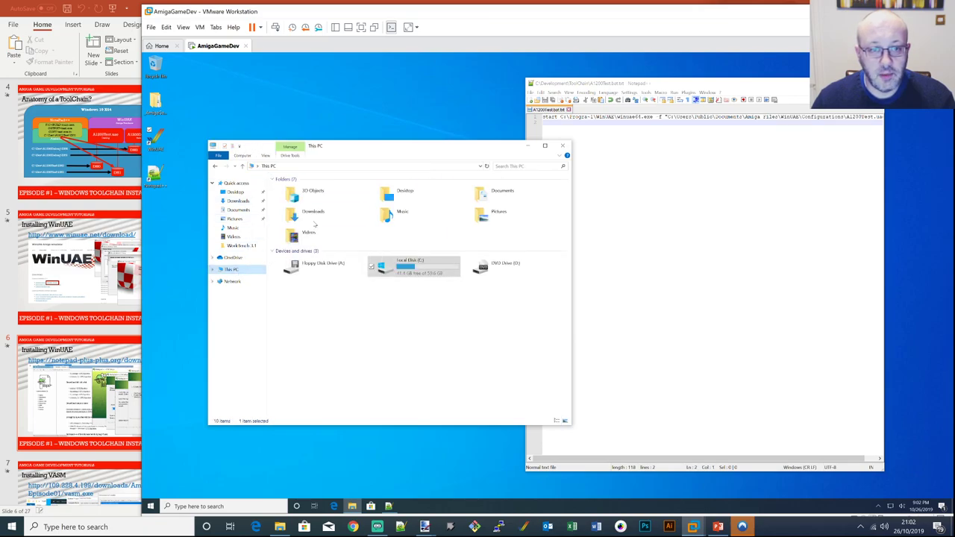
{"action": "double_click", "coordinate": [396, 266]}
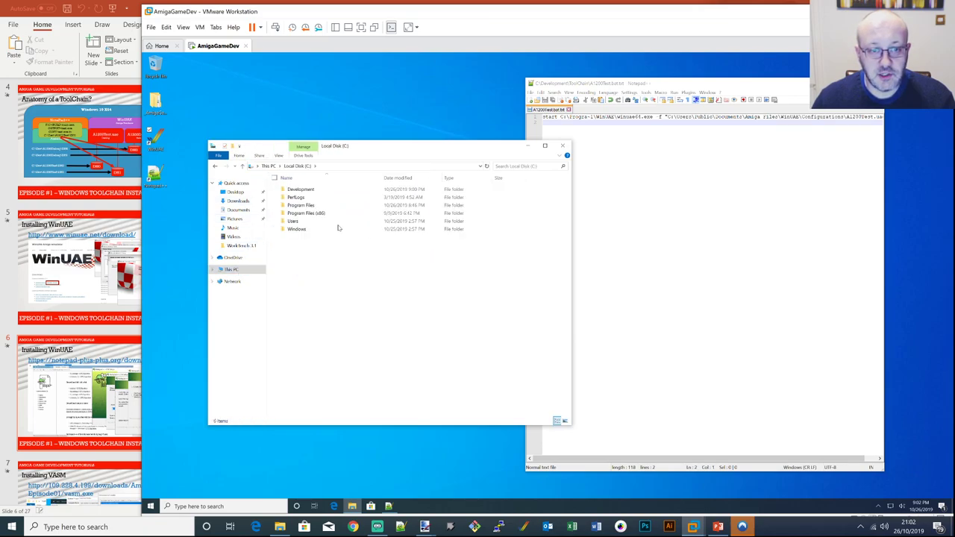
{"action": "double_click", "coordinate": [300, 190]}
{"action": "double_click", "coordinate": [301, 197]}
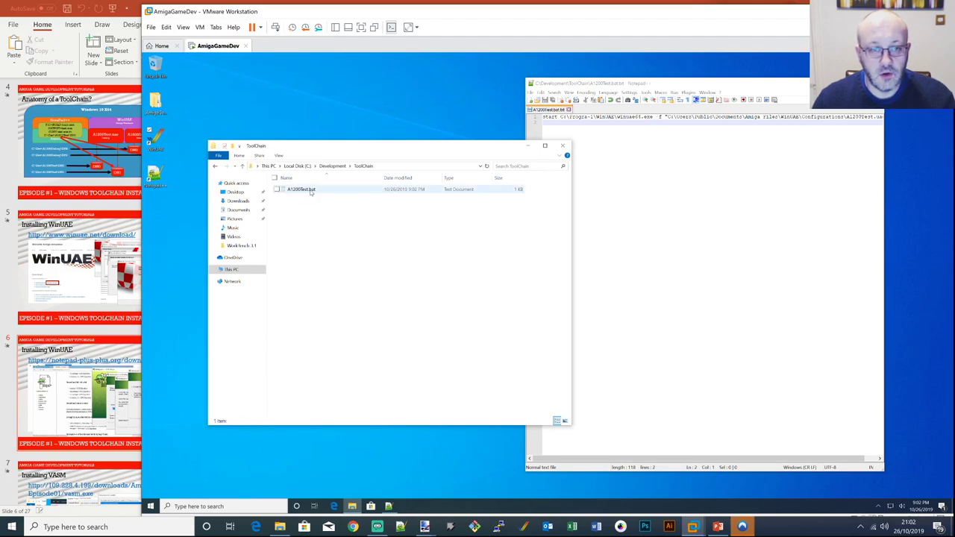
Turn on the display of file name extensions in the ToolChain folder
{"action": "left_click", "coordinate": [455, 191]}
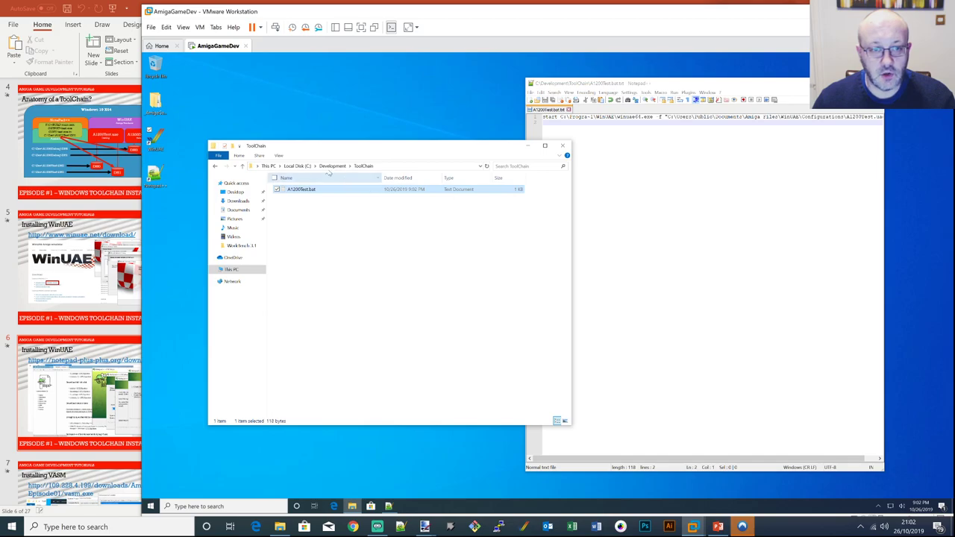
{"action": "left_click", "coordinate": [278, 155]}
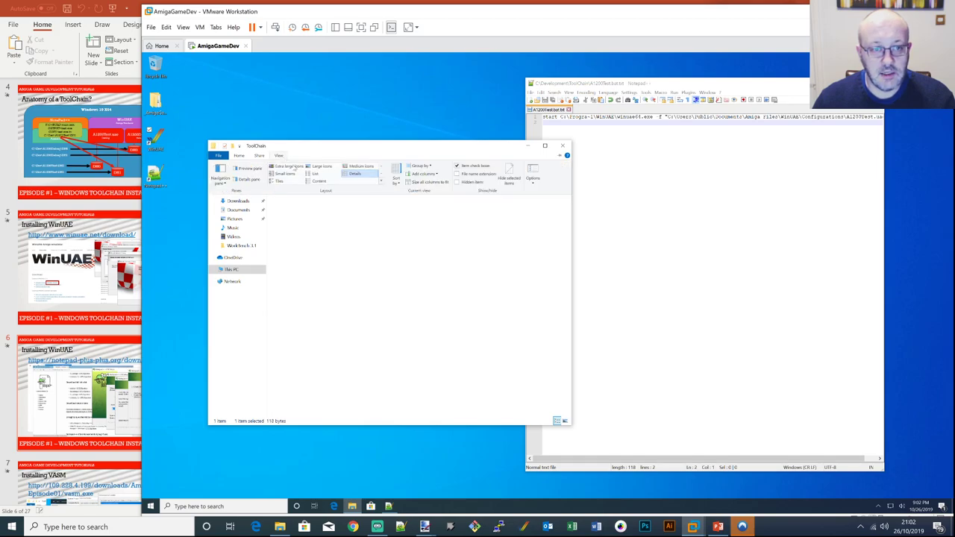
{"action": "left_click", "coordinate": [467, 176]}
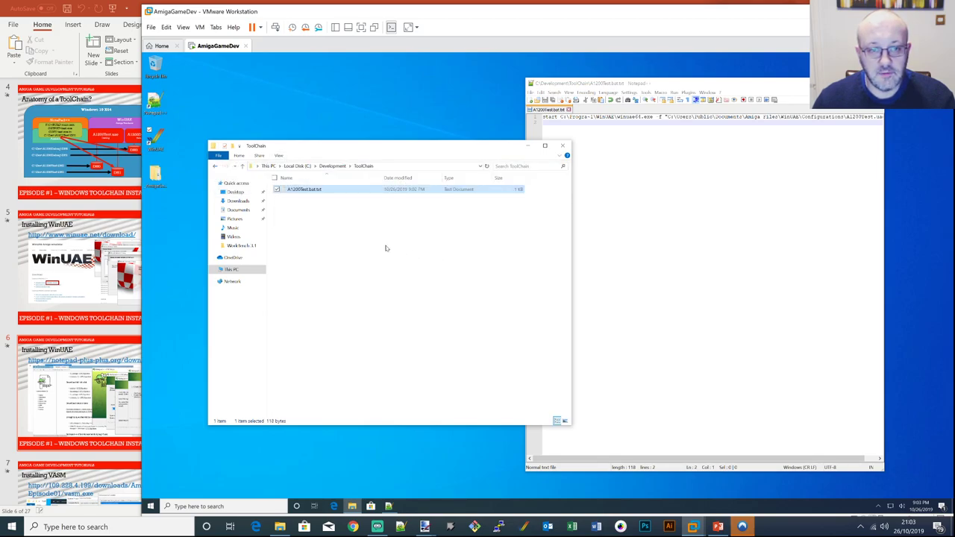
Rename the text file to A1200Test.bat by removing its .txt extension, accepting the extension change
{"action": "left_click", "coordinate": [325, 193]}
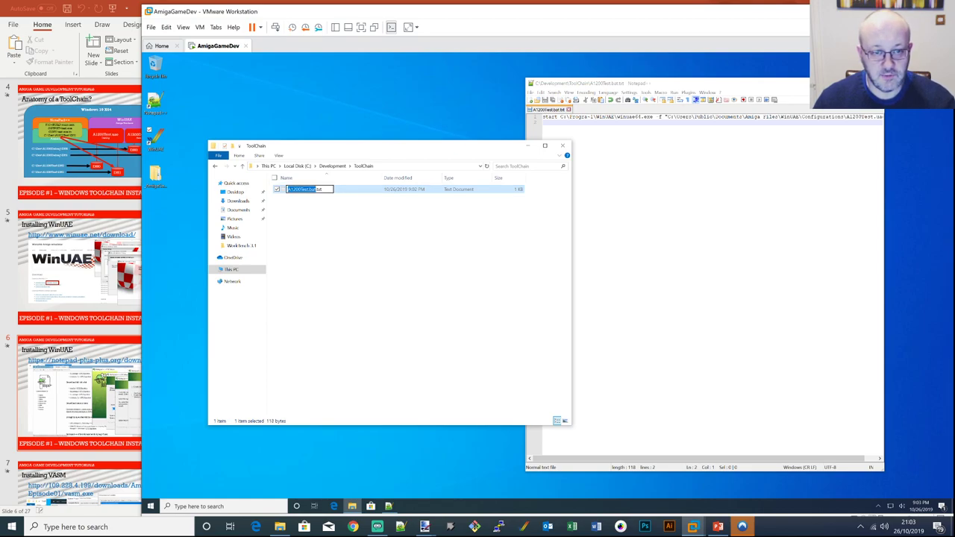
{"action": "key", "text": "End"}
{"action": "key", "text": "BackSpace"}
{"action": "key", "text": "BackSpace"}
{"action": "key", "text": "BackSpace"}
{"action": "key", "text": "BackSpace"}
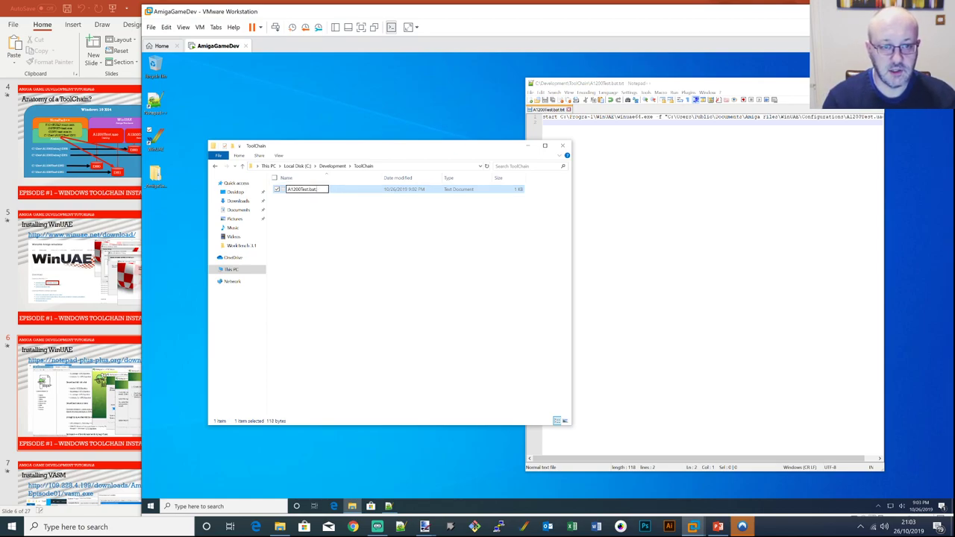
{"action": "key", "text": "Return"}
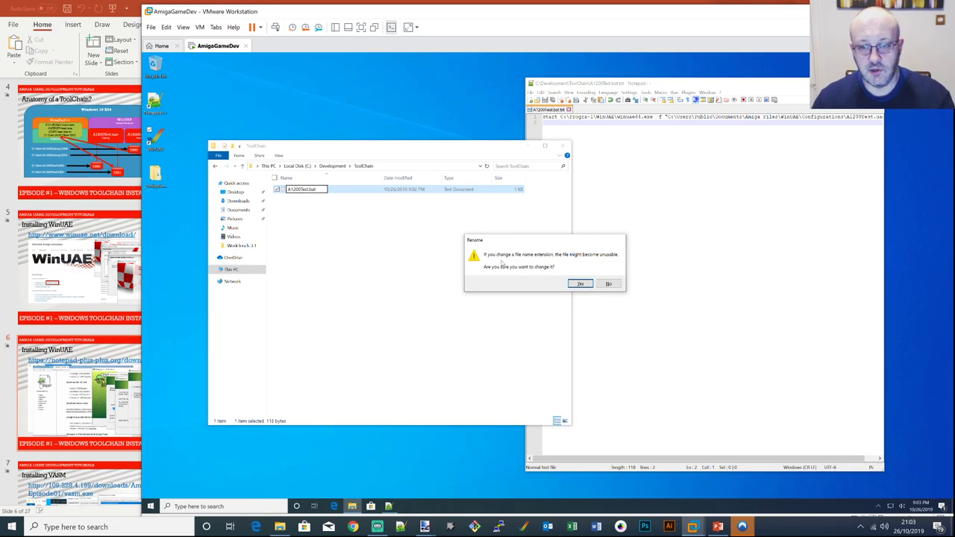
{"action": "left_click", "coordinate": [580, 283]}
Run A1200Test.bat and move the WinUAE Properties window up, clear of the file list
{"action": "double_click", "coordinate": [303, 189]}
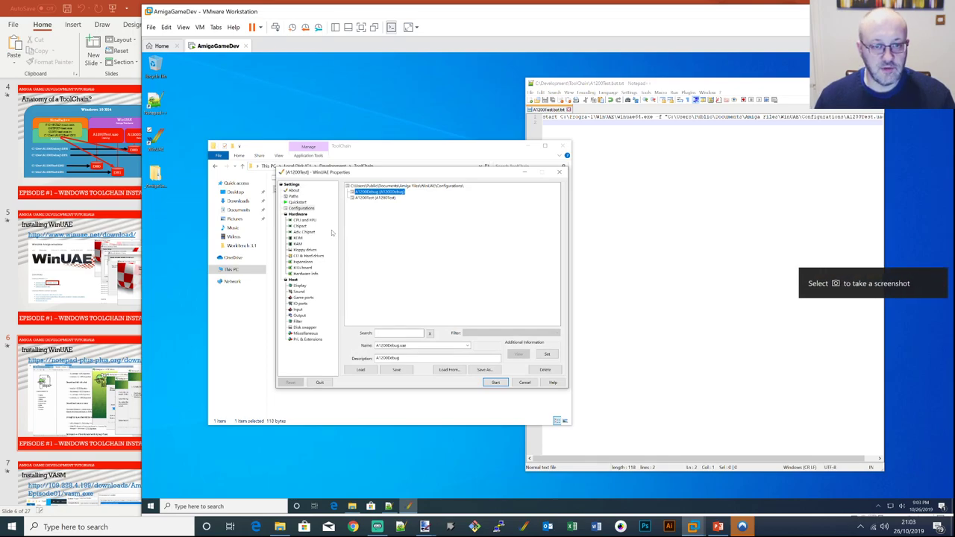
{"action": "left_click_drag", "start_coordinate": [355, 174], "coordinate": [448, 120]}
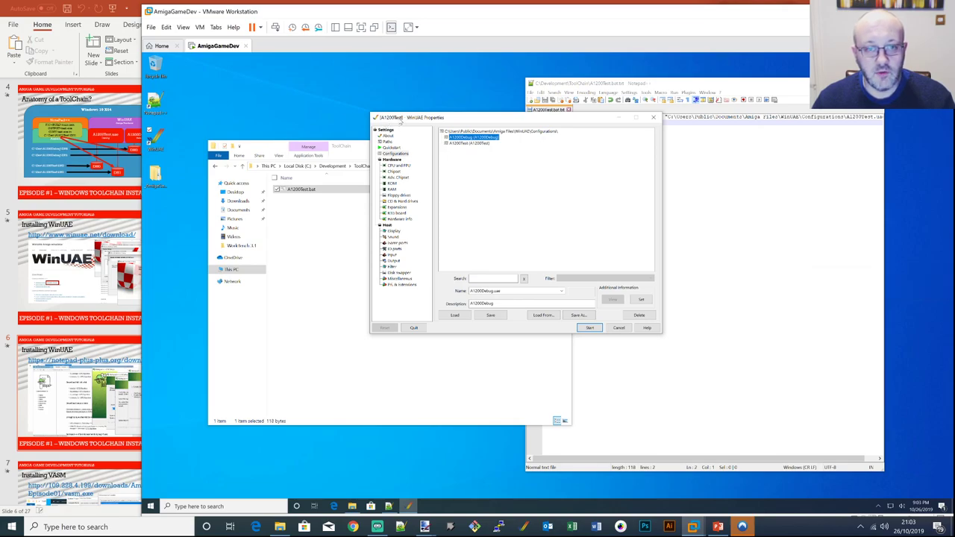
{"action": "left_click_drag", "start_coordinate": [455, 117], "coordinate": [432, 75]}
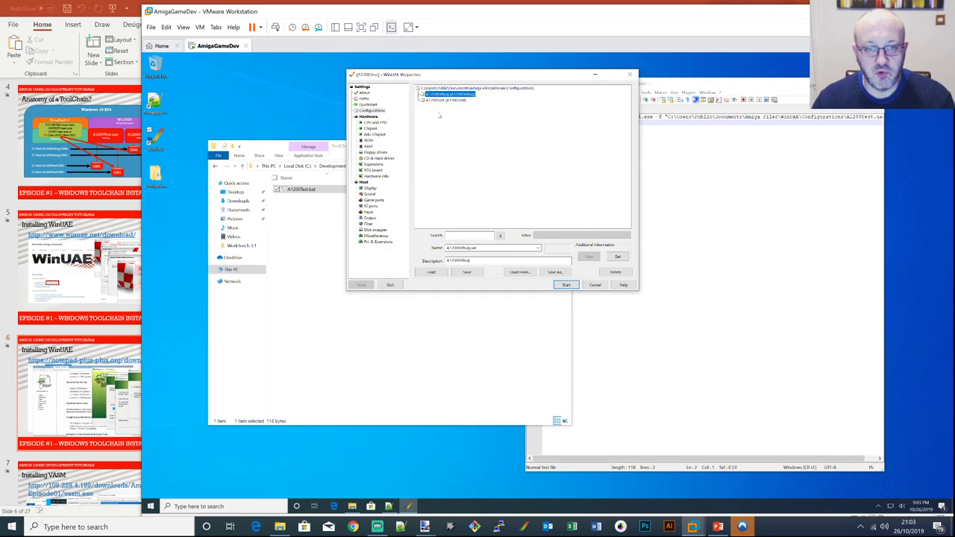
Disable showing the GUI on startup, save the change to the A1200Test configuration and close WinUAE
{"action": "left_click", "coordinate": [376, 236]}
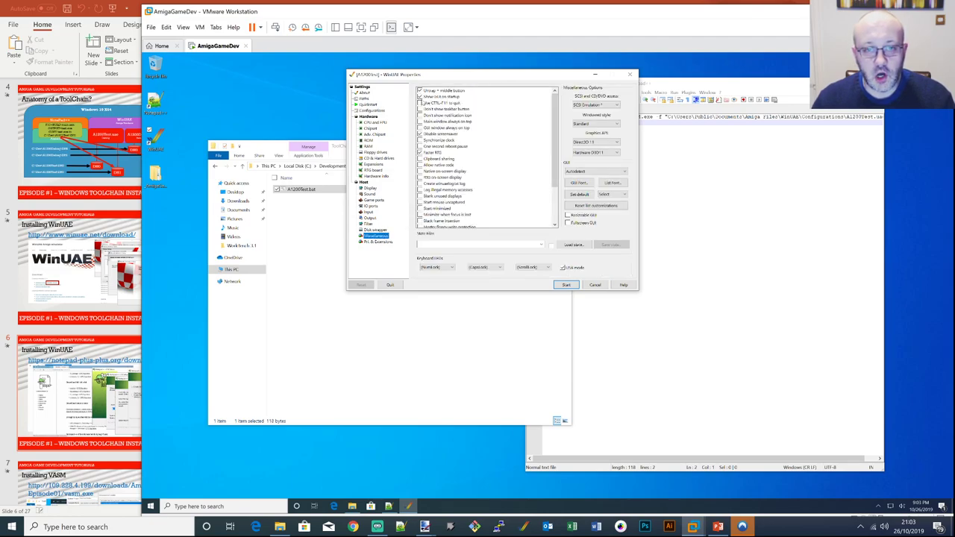
{"action": "left_click", "coordinate": [419, 97]}
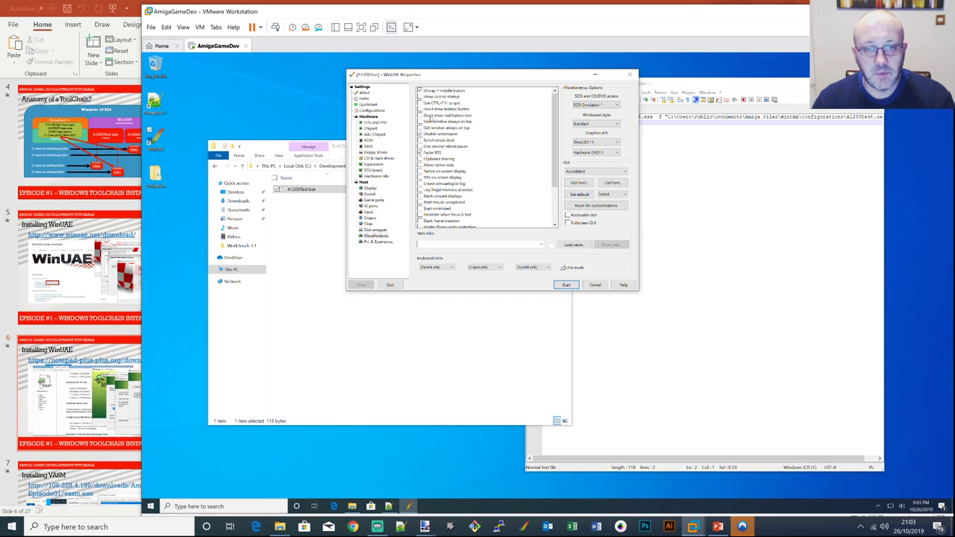
{"action": "left_click", "coordinate": [371, 111]}
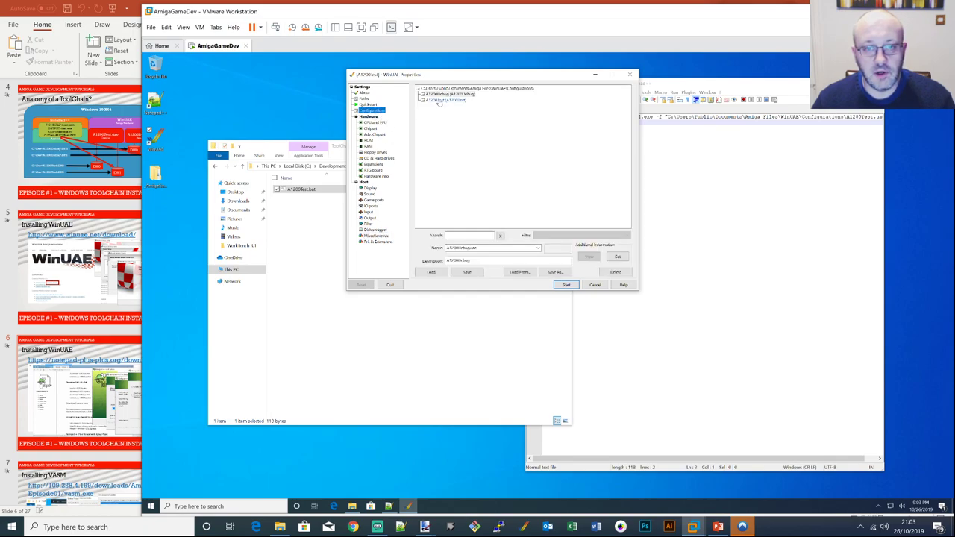
{"action": "left_click", "coordinate": [445, 99]}
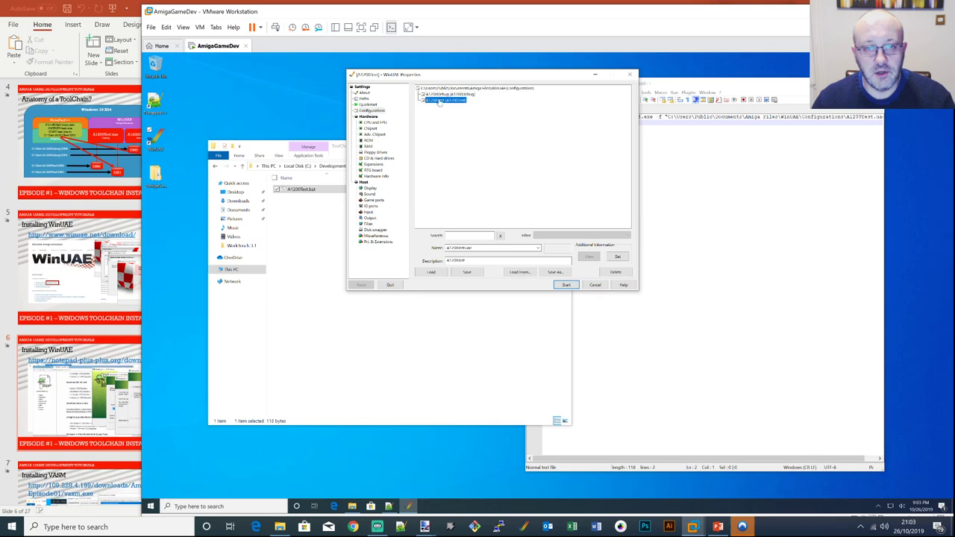
{"action": "left_click", "coordinate": [468, 273]}
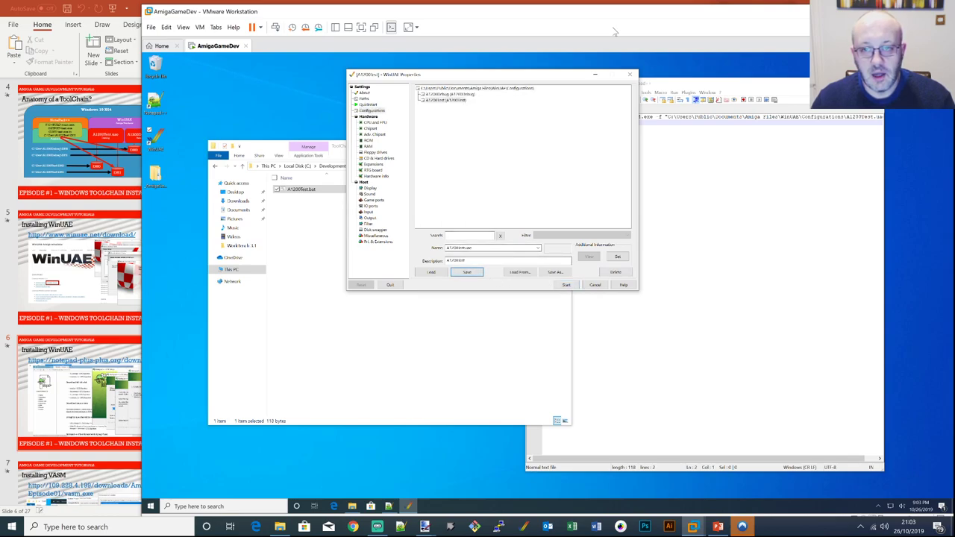
{"action": "left_click", "coordinate": [630, 75]}
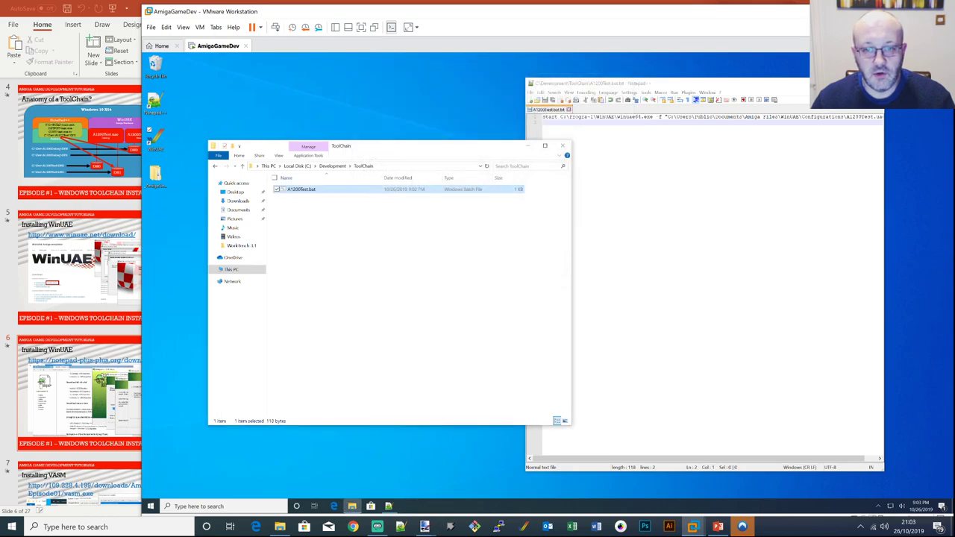
Test A1200Test.bat by running it until the Amiga Workbench loads, and close the emulator
{"action": "left_click", "coordinate": [301, 192]}
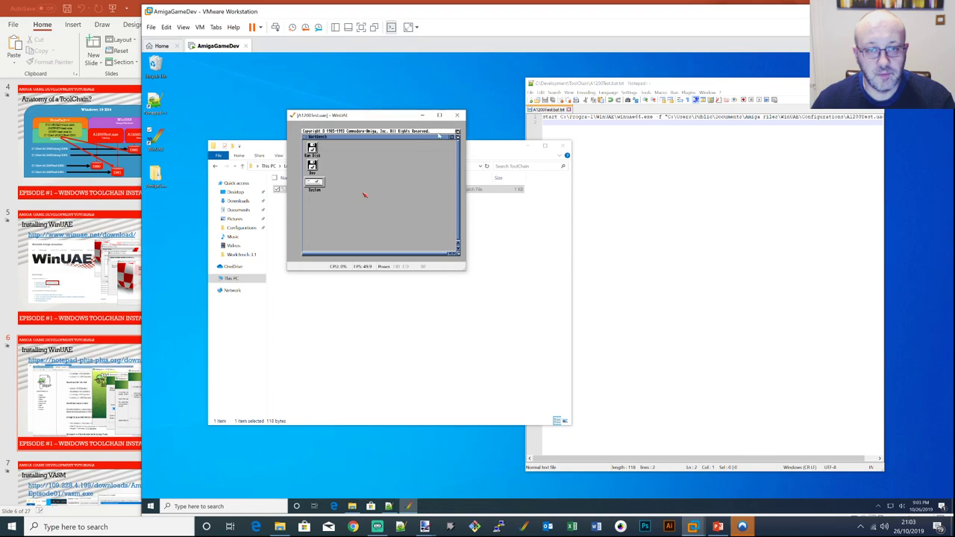
{"action": "left_click", "coordinate": [458, 116]}
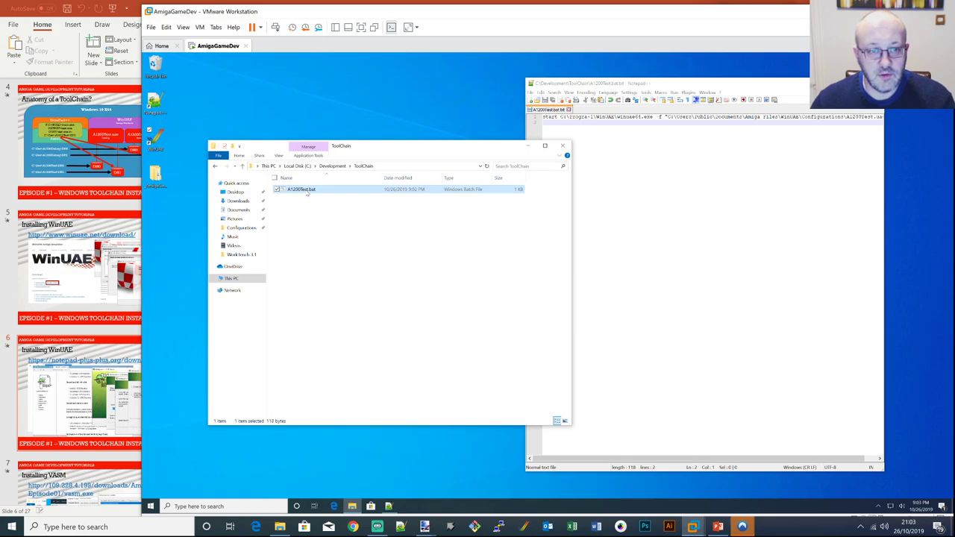
Duplicate A1200Test.bat within the ToolChain folder
{"action": "right_click", "coordinate": [308, 194]}
{"action": "left_click", "coordinate": [231, 286]}
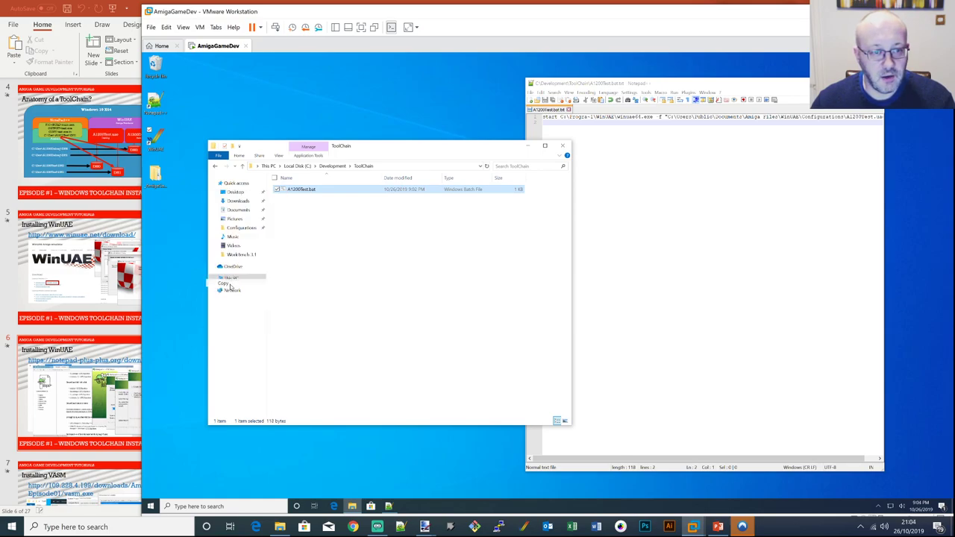
{"action": "right_click", "coordinate": [249, 213]}
{"action": "left_click", "coordinate": [282, 270]}
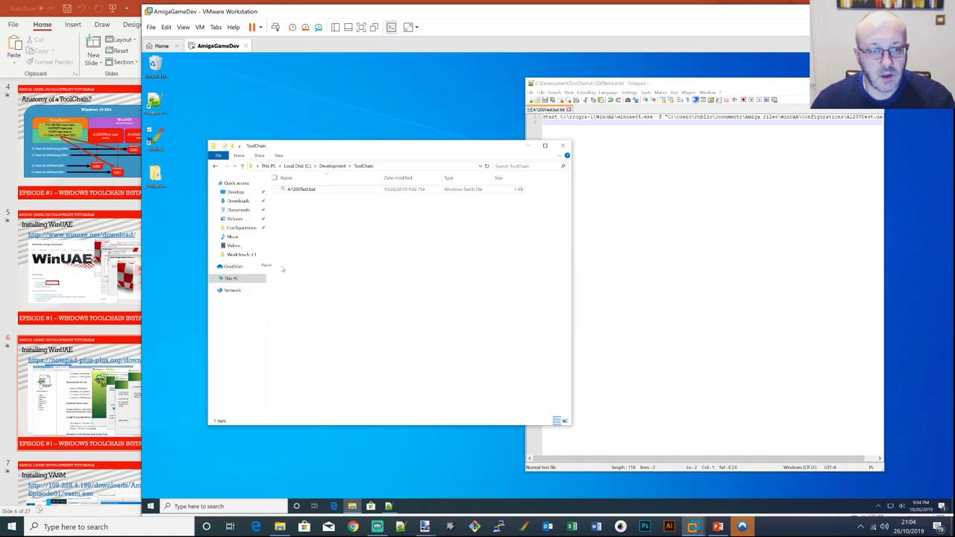
Rename the copied batch file to A1200Debug.bat
{"action": "left_click", "coordinate": [327, 191]}
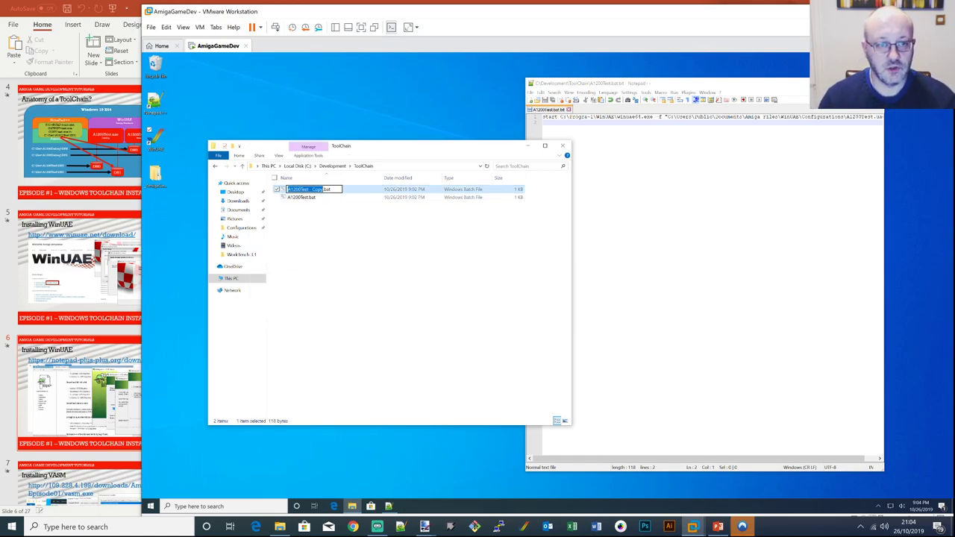
{"action": "key", "text": "Right"}
{"action": "key", "text": "BackSpace"}
{"action": "key", "text": "BackSpace"}
{"action": "key", "text": "BackSpace"}
{"action": "key", "text": "BackSpace"}
{"action": "key", "text": "BackSpace"}
{"action": "key", "text": "BackSpace"}
{"action": "key", "text": "BackSpace"}
{"action": "key", "text": "BackSpace"}
{"action": "key", "text": "BackSpace"}
{"action": "key", "text": "BackSpace"}
{"action": "key", "text": "BackSpace"}
{"action": "type", "text": "Debug"}
{"action": "key", "text": "Return"}
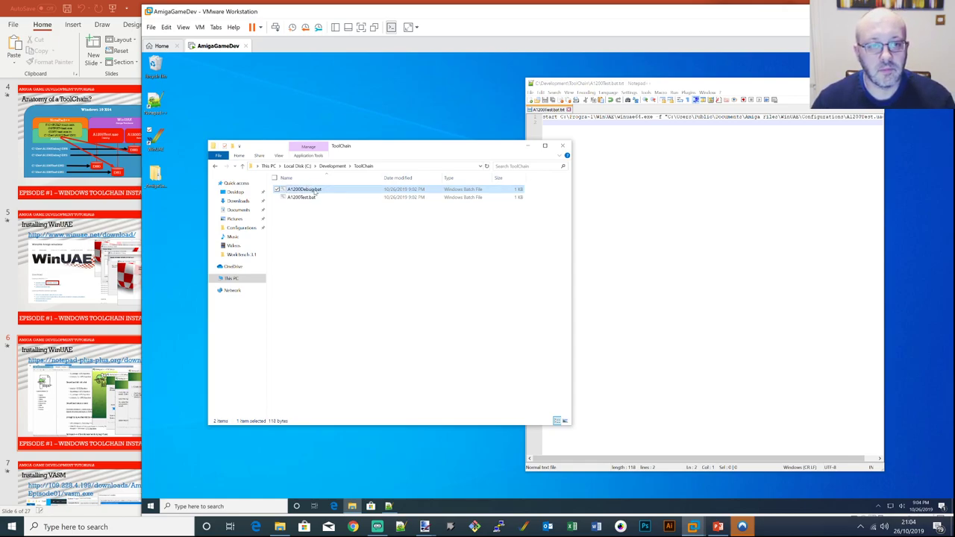
Open A1200Debug.bat in Notepad++, change its configuration file to A1200Debug.uae and widen the window to fit the whole command
{"action": "right_click", "coordinate": [284, 189]}
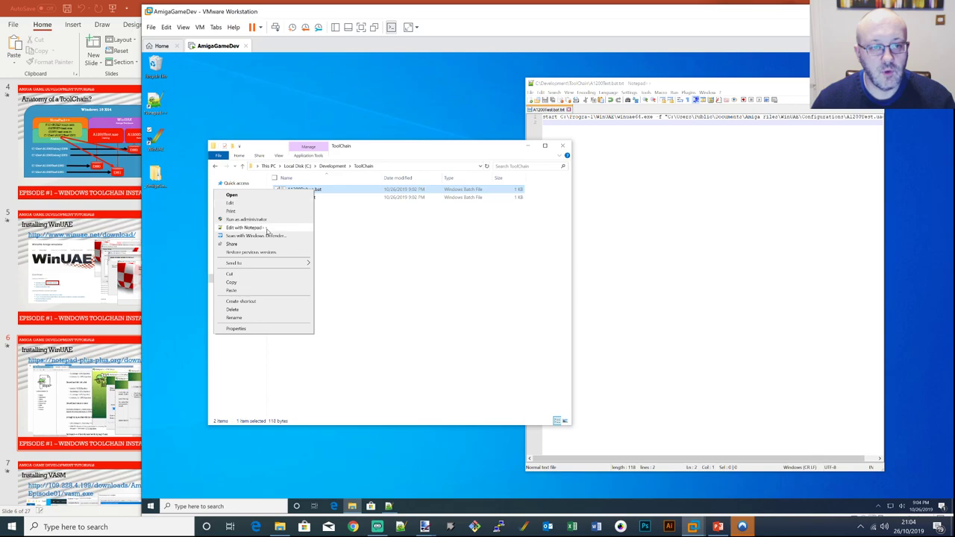
{"action": "left_click", "coordinate": [267, 228]}
{"action": "left_click_drag", "start_coordinate": [704, 88], "coordinate": [511, 100]}
{"action": "left_click", "coordinate": [684, 130]}
{"action": "key", "text": "BackSpace"}
{"action": "key", "text": "BackSpace"}
{"action": "key", "text": "BackSpace"}
{"action": "key", "text": "BackSpace"}
{"action": "type", "text": "Dm"}
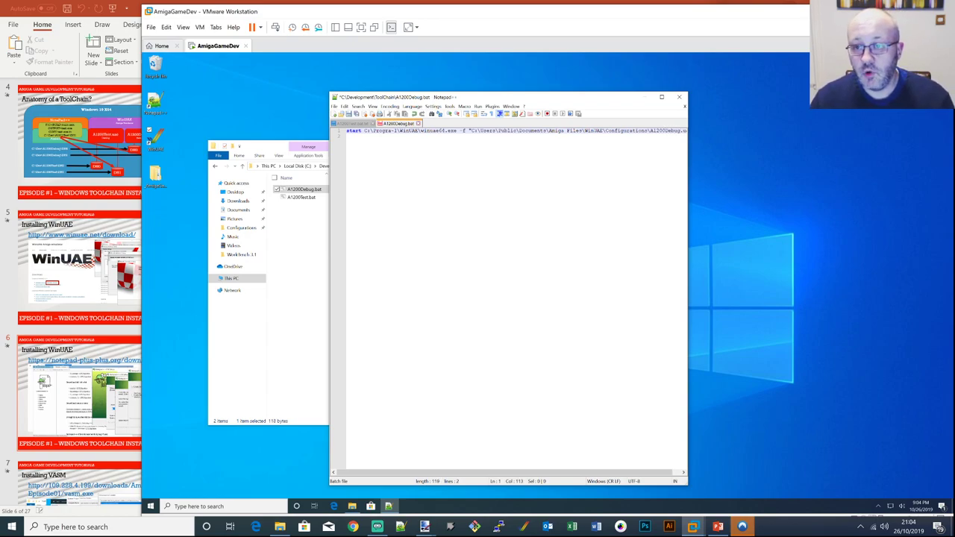
{"action": "left_click_drag", "start_coordinate": [701, 139], "coordinate": [757, 139]}
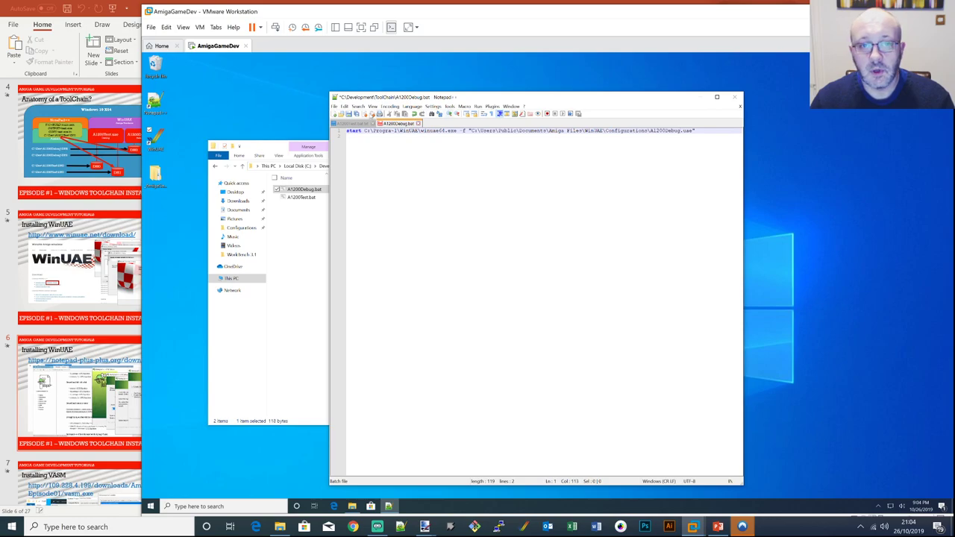
Save A1200Debug.bat and close Notepad++, discarding the file that no longer exists on disk
{"action": "left_click", "coordinate": [349, 114]}
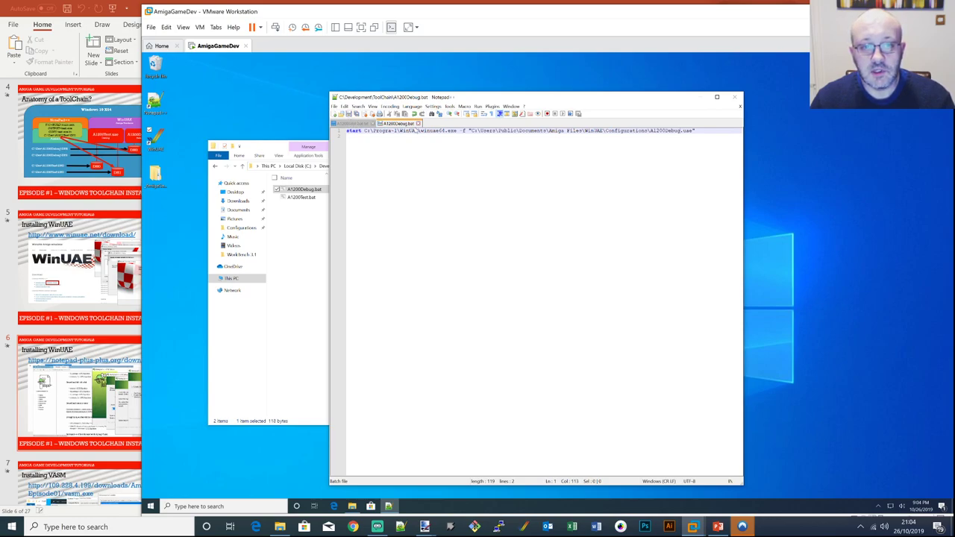
{"action": "left_click", "coordinate": [735, 96]}
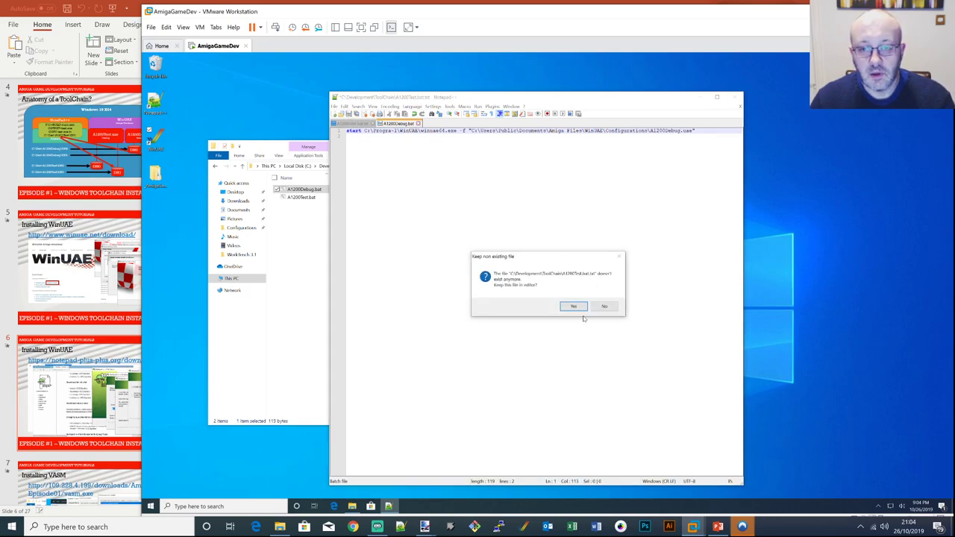
{"action": "left_click", "coordinate": [608, 307]}
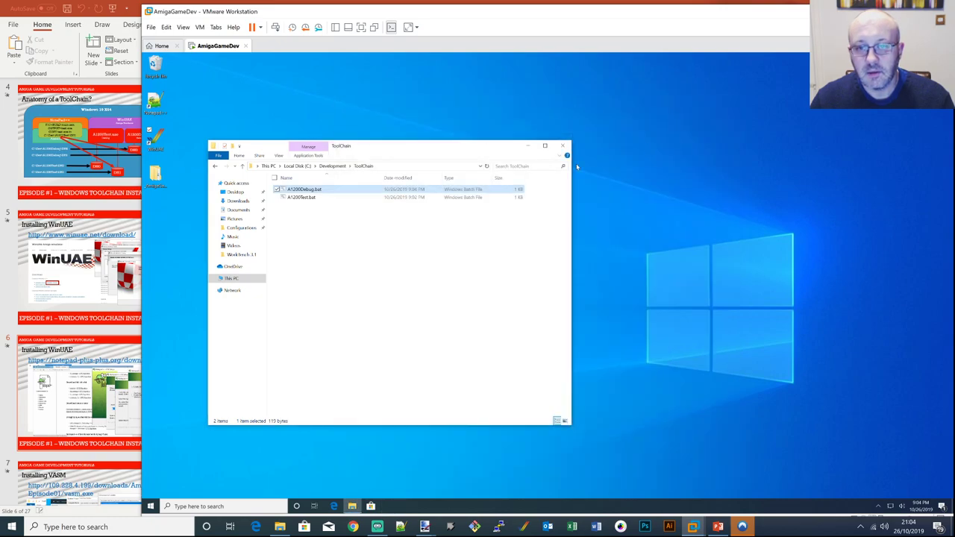
Run A1200Debug.bat, turn off showing the GUI on startup in WinUAE's miscellaneous settings, save the A1200Debug configuration and close the properties window
{"action": "left_click", "coordinate": [422, 257]}
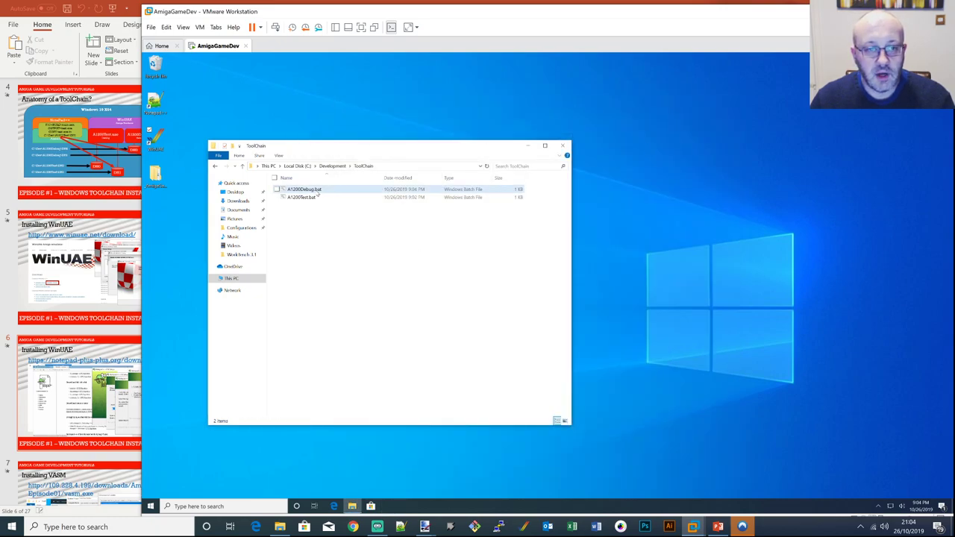
{"action": "left_click", "coordinate": [318, 191]}
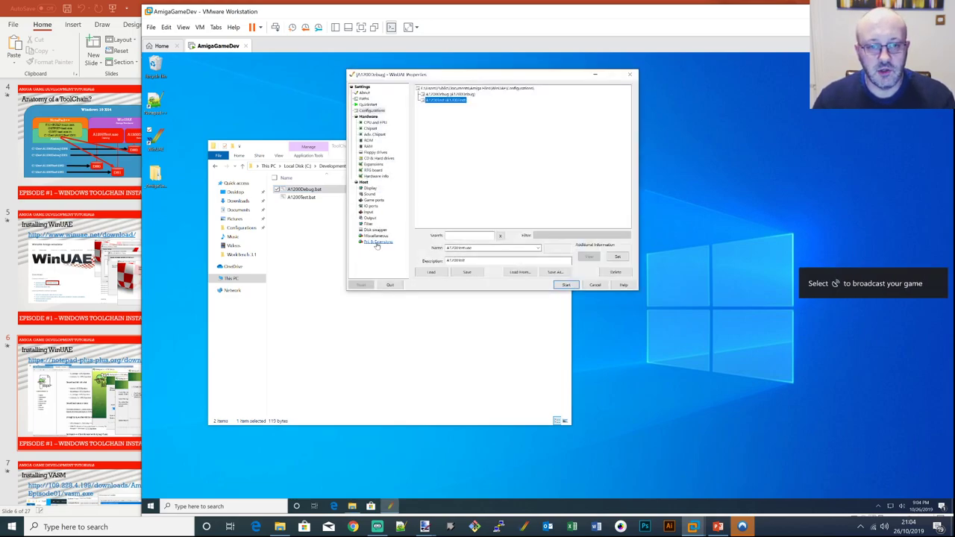
{"action": "left_click", "coordinate": [375, 235]}
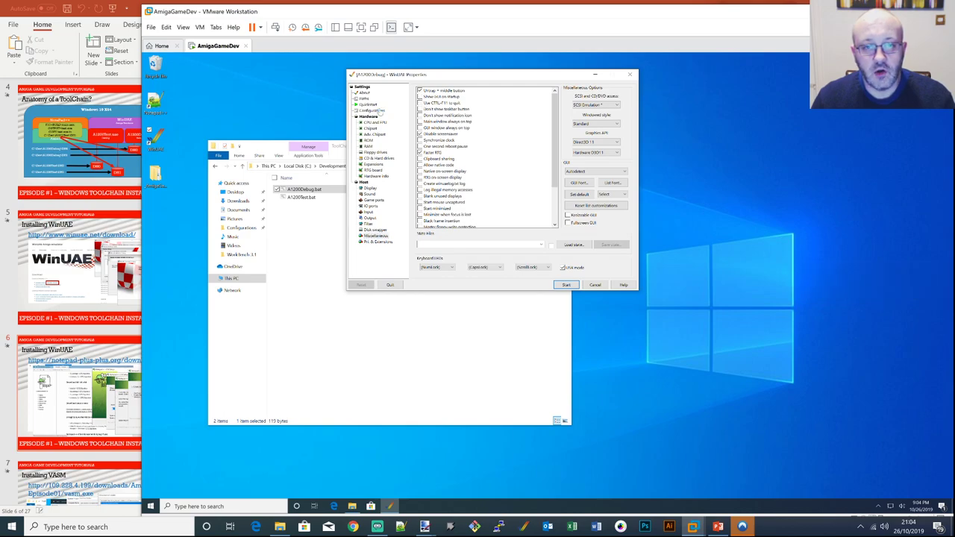
{"action": "left_click", "coordinate": [370, 111]}
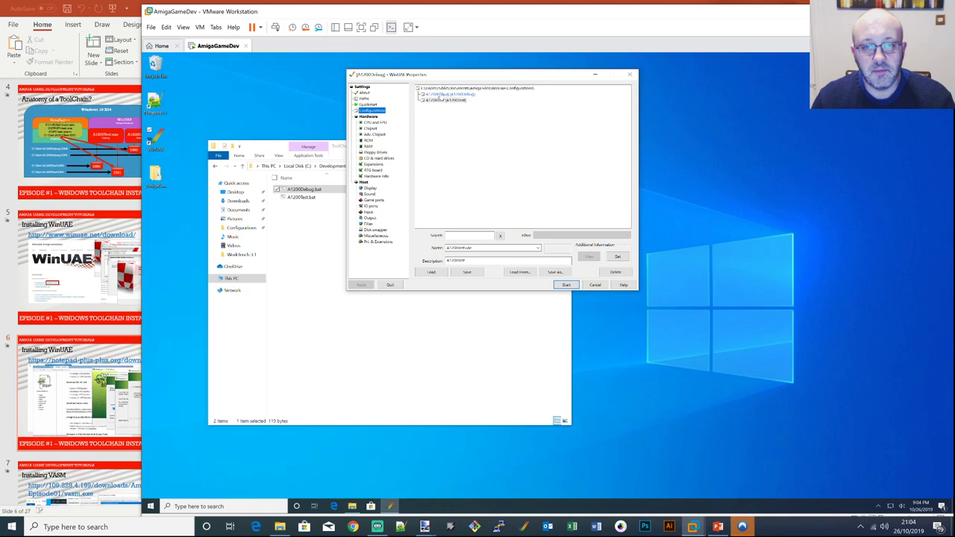
{"action": "left_click", "coordinate": [442, 95]}
{"action": "left_click", "coordinate": [467, 272]}
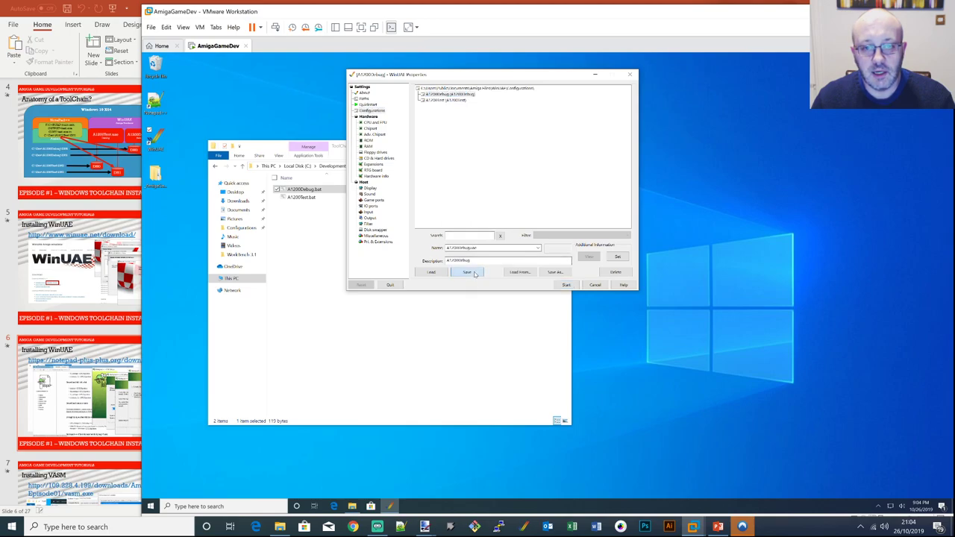
{"action": "left_click", "coordinate": [630, 74]}
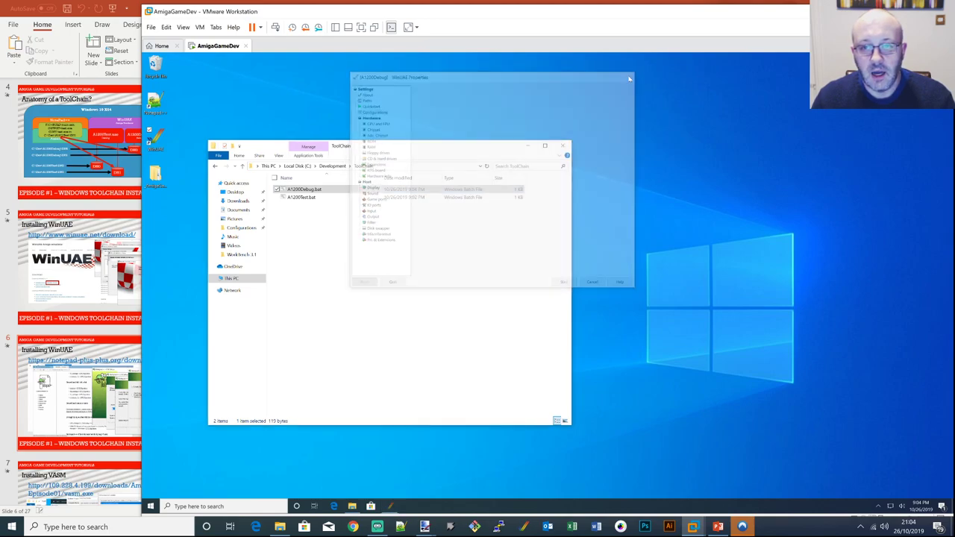
Test A1200Debug.bat by running it until MonAm loads, enlarge the emulator window to inspect it, and close the emulator and the ToolChain folder window
{"action": "double_click", "coordinate": [308, 191]}
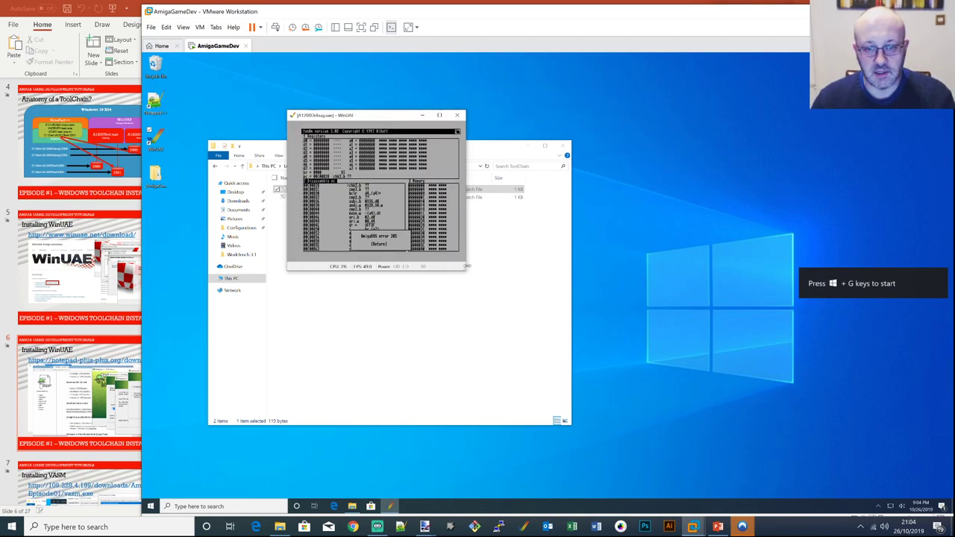
{"action": "left_click_drag", "start_coordinate": [466, 266], "coordinate": [702, 417]}
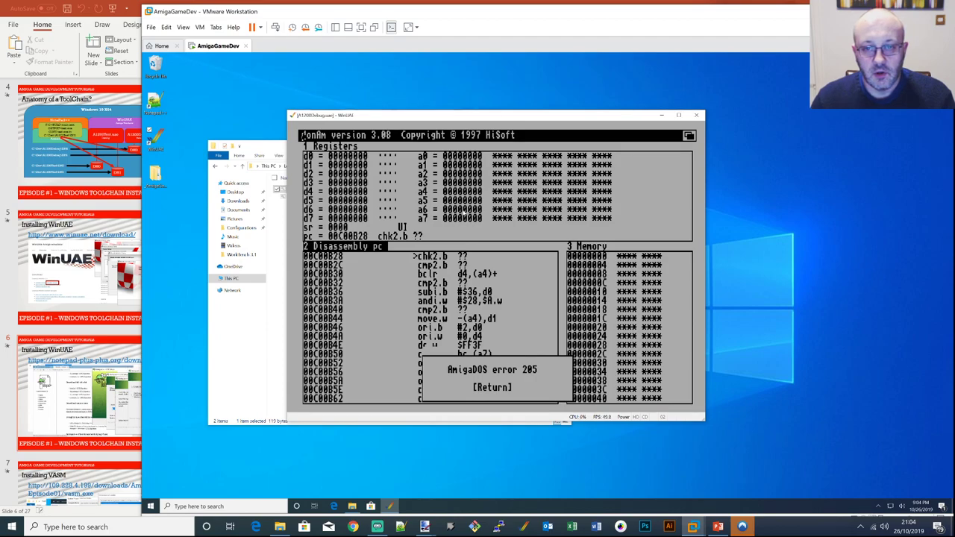
{"action": "left_click", "coordinate": [697, 115]}
{"action": "left_click_drag", "start_coordinate": [403, 153], "coordinate": [506, 140]}
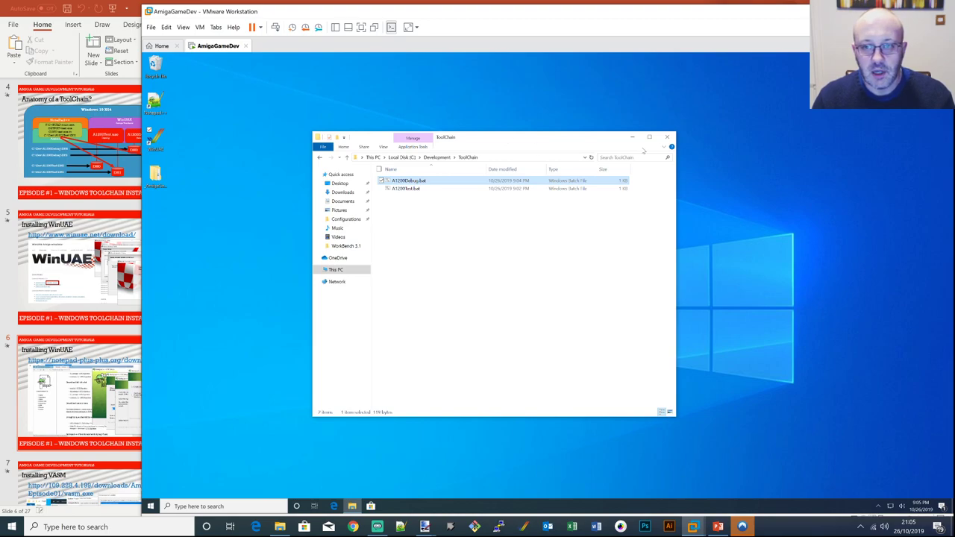
{"action": "left_click", "coordinate": [670, 139]}
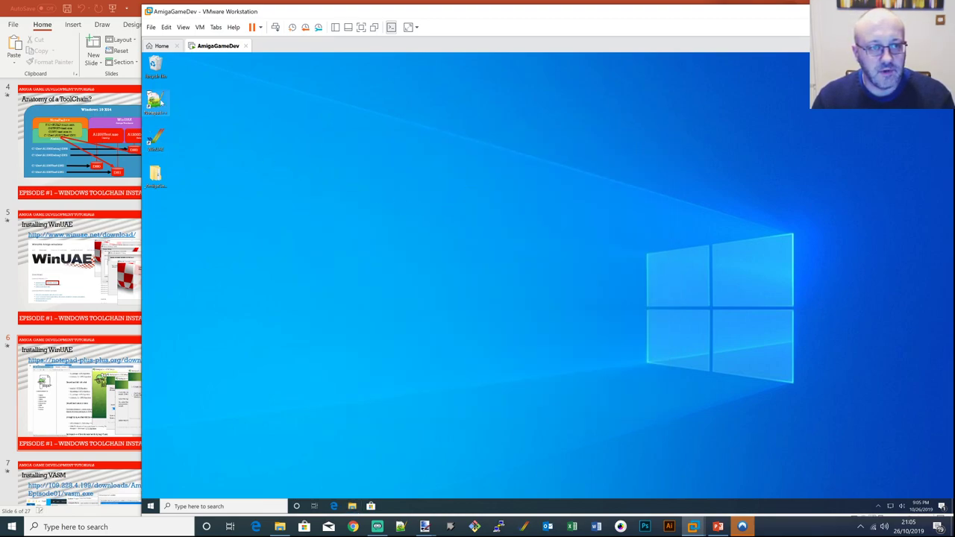
Reopen Notepad++, widen its window and install the NppExec plugin, allowing the program to restart and make changes to the device
{"action": "double_click", "coordinate": [156, 103]}
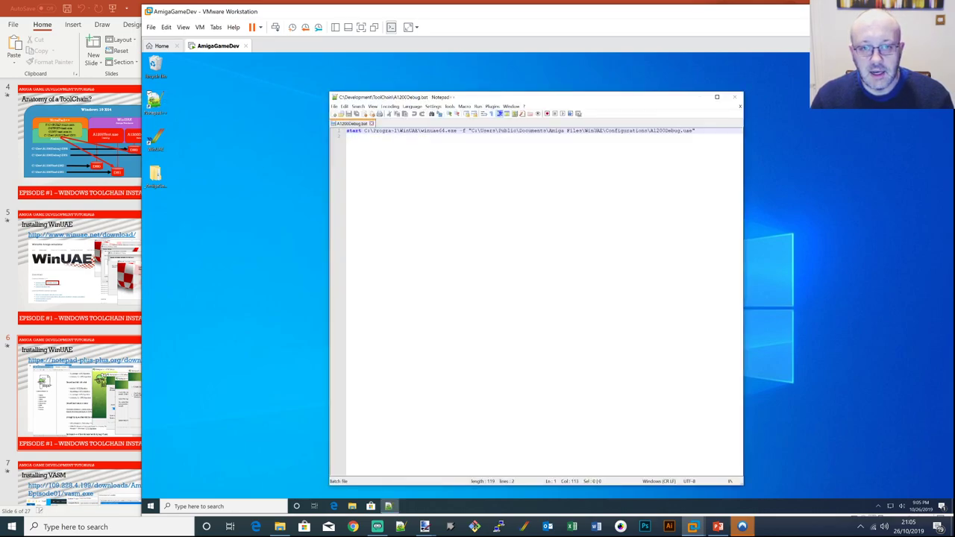
{"action": "left_click_drag", "start_coordinate": [329, 195], "coordinate": [232, 196]}
{"action": "left_click", "coordinate": [396, 106]}
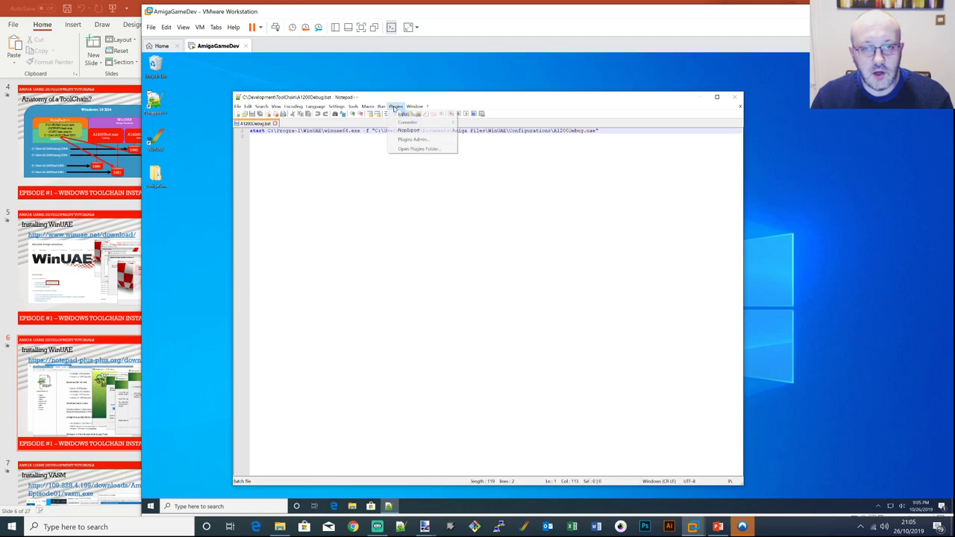
{"action": "mouse_move", "coordinate": [415, 133]}
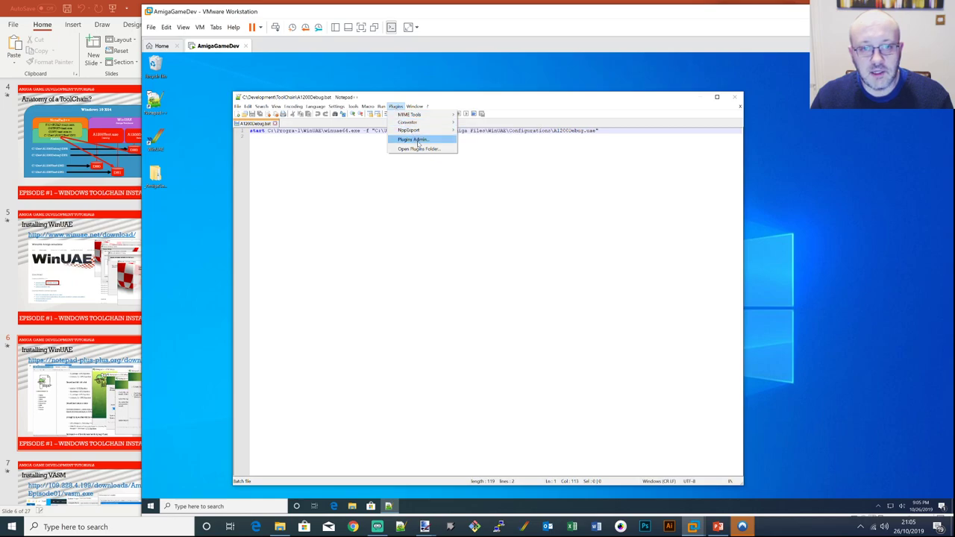
{"action": "left_click", "coordinate": [412, 140]}
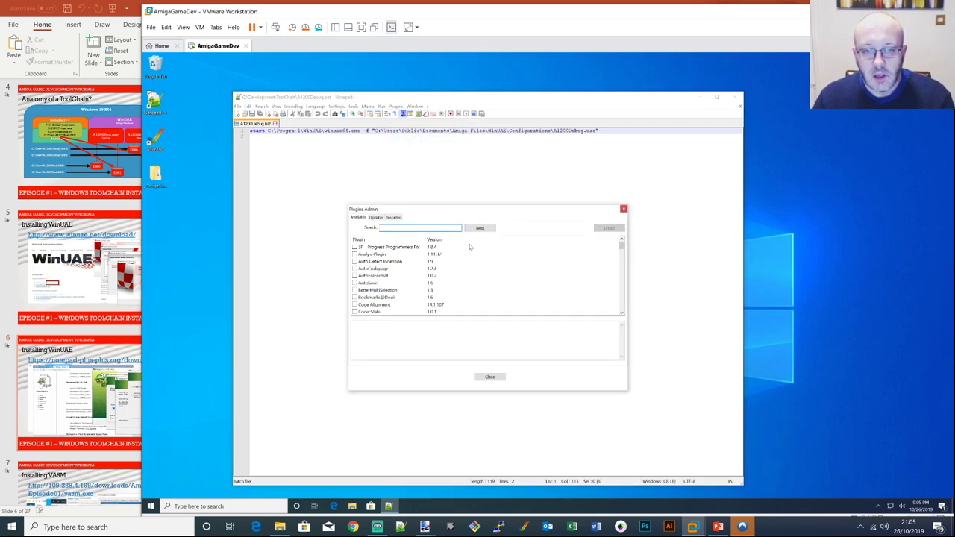
{"action": "left_click_drag", "start_coordinate": [623, 250], "coordinate": [622, 278]}
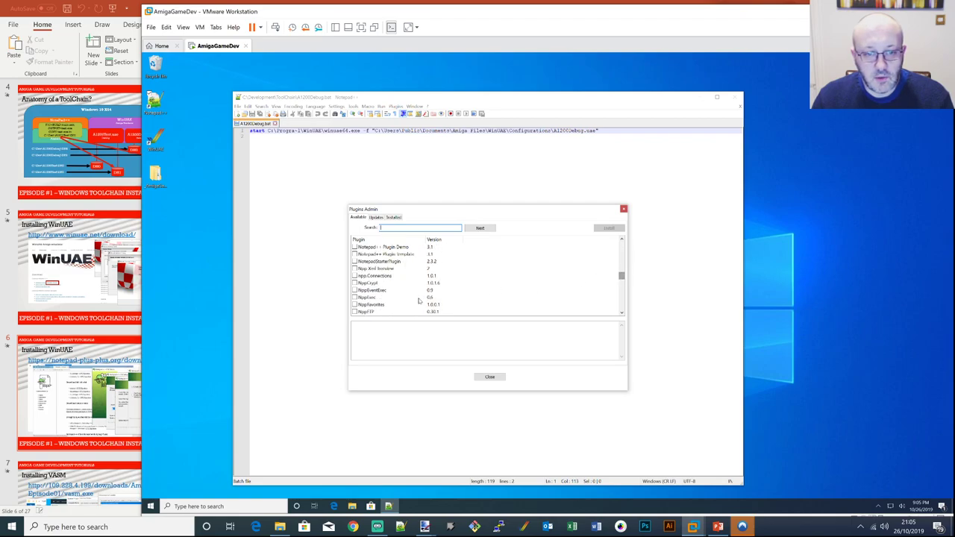
{"action": "left_click", "coordinate": [354, 297]}
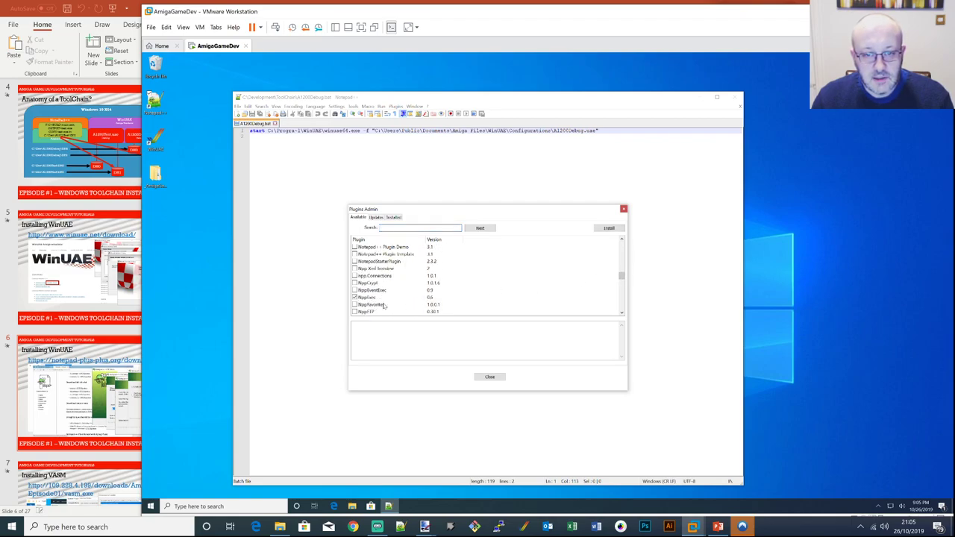
{"action": "left_click", "coordinate": [610, 229]}
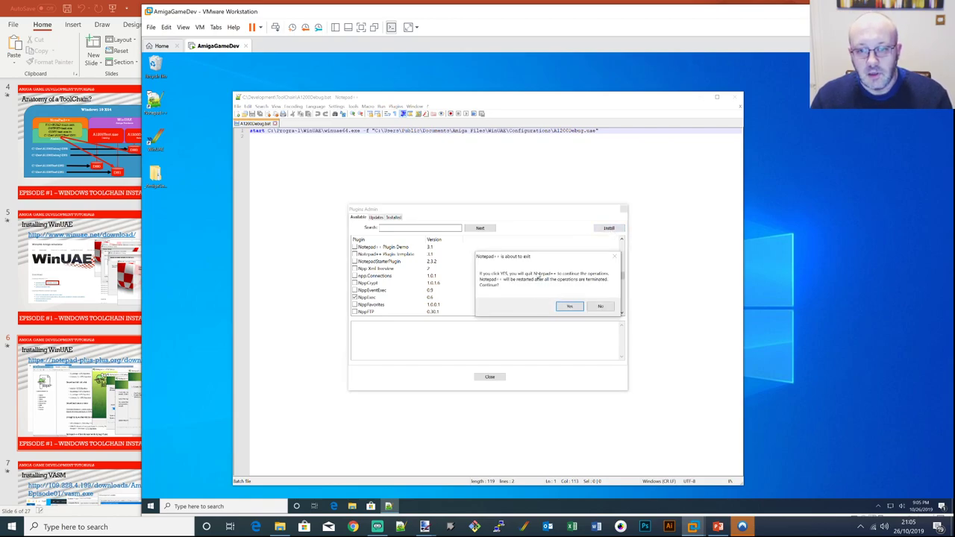
{"action": "left_click", "coordinate": [570, 306]}
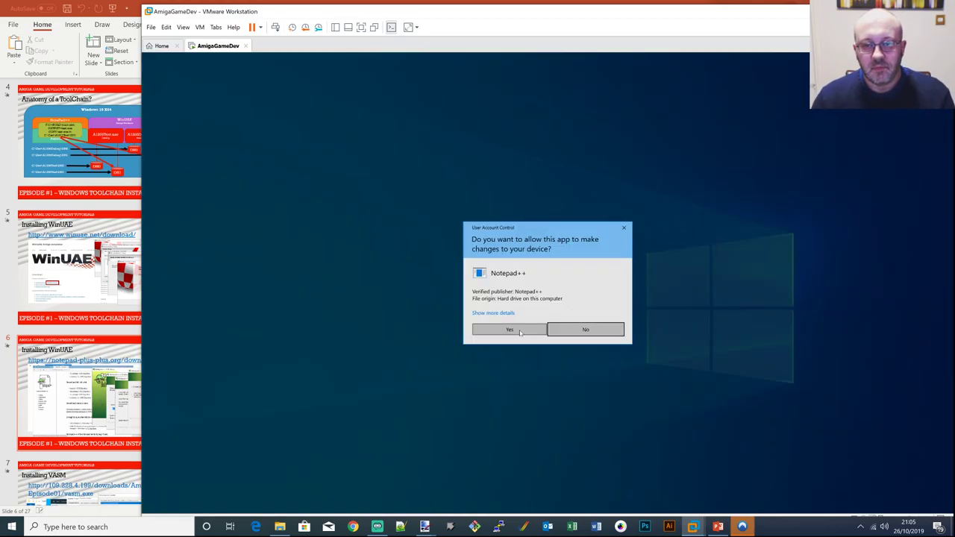
{"action": "left_click", "coordinate": [509, 330]}
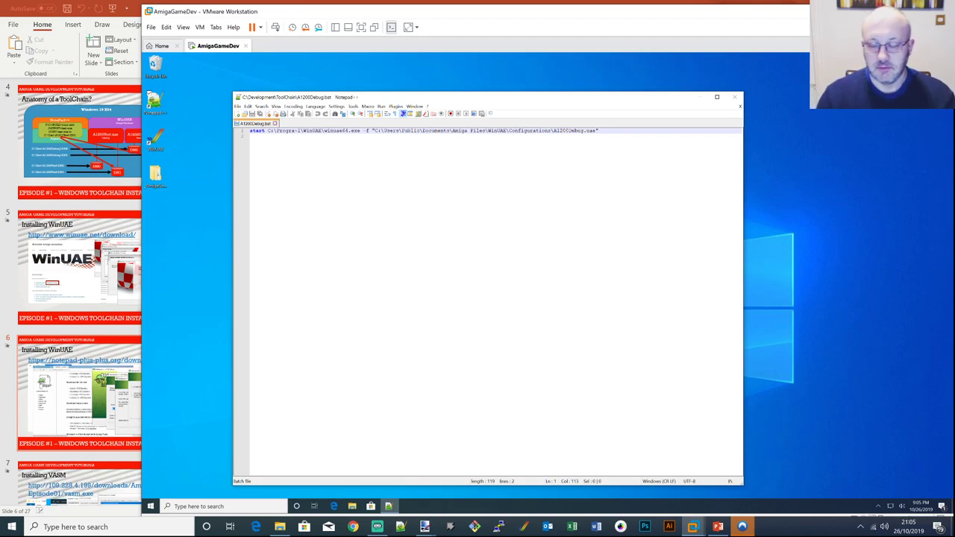
Open NppExec's Execute dialog and widen it to make room for long commands
{"action": "left_click", "coordinate": [395, 106]}
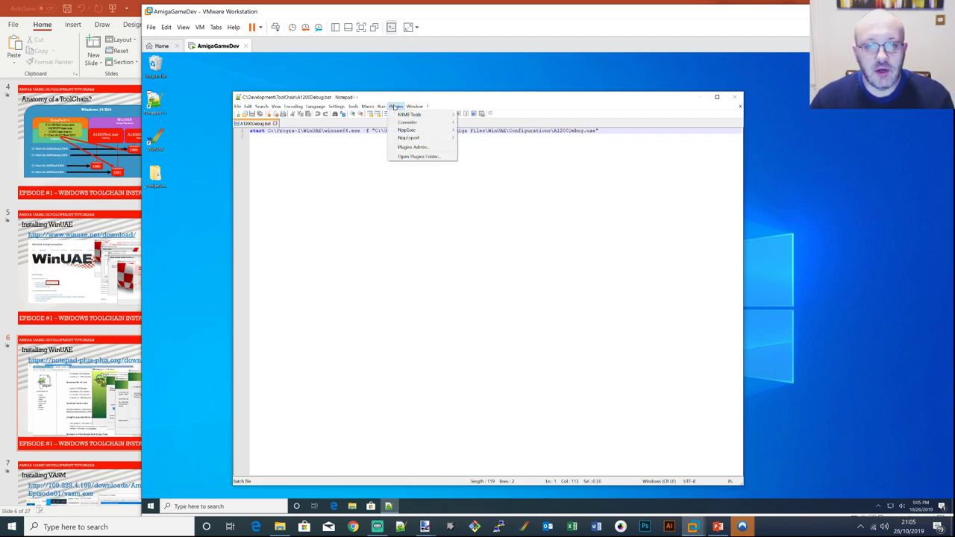
{"action": "mouse_move", "coordinate": [421, 132]}
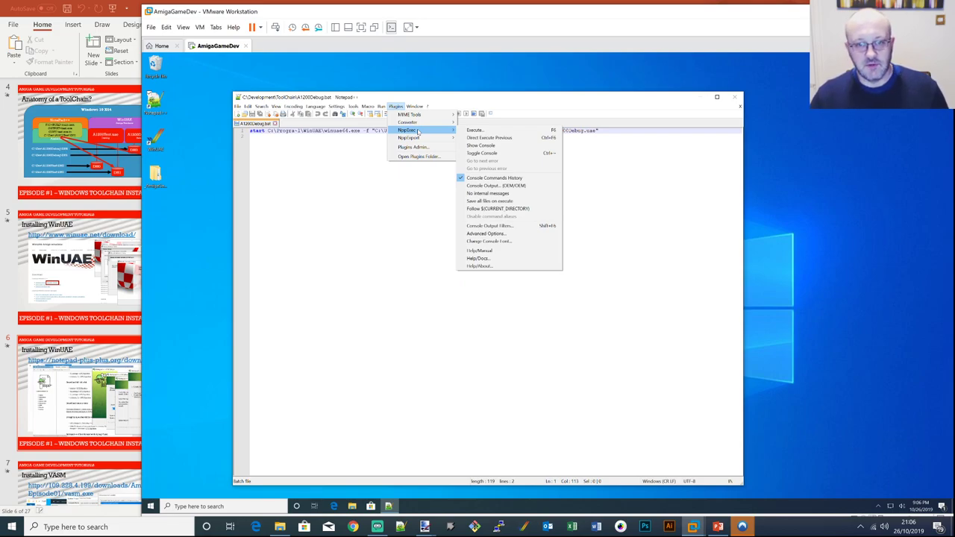
{"action": "left_click", "coordinate": [476, 130]}
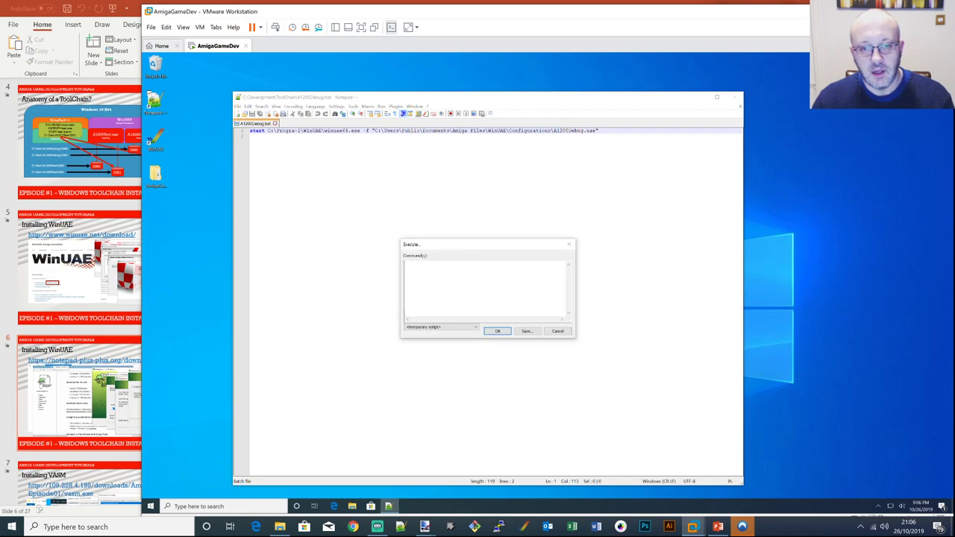
{"action": "left_click_drag", "start_coordinate": [575, 278], "coordinate": [706, 278]}
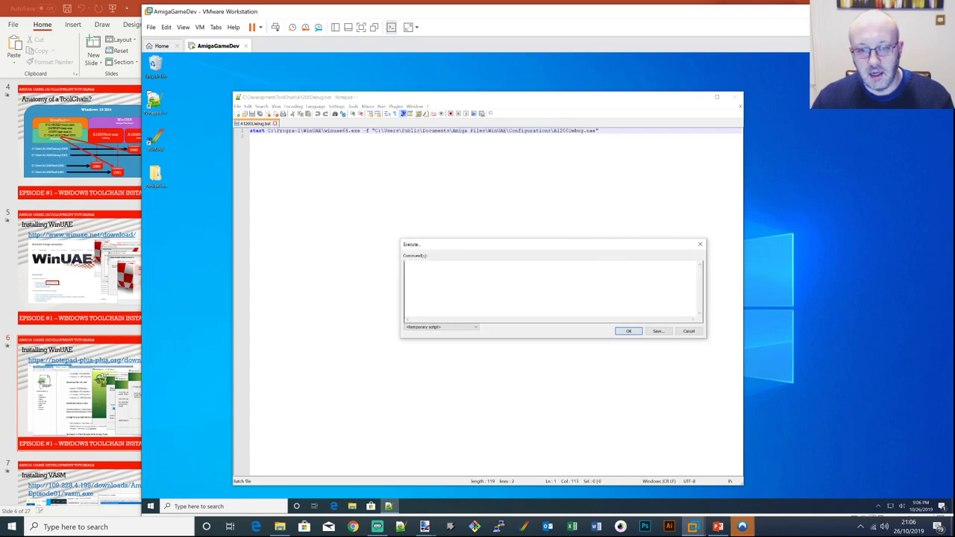
{"action": "left_click_drag", "start_coordinate": [401, 277], "coordinate": [316, 278]}
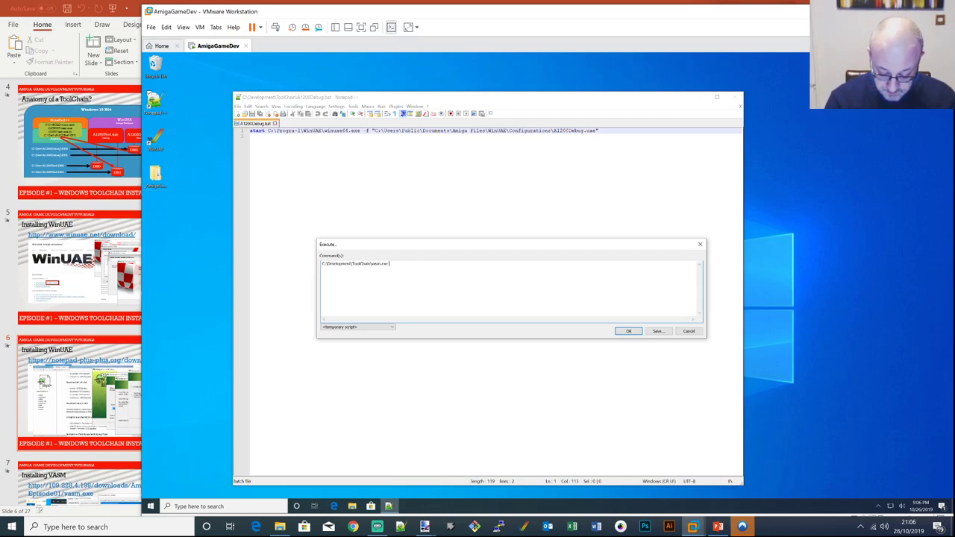
Enter the script line C:\Development\ToolChain\vasm.exe -m68020 -kick1hunks -Fhunkexe -o C:\Development\ToolChain\test.exe C:\Development\AmigaGameDev\main.asm
{"action": "type", "text": "m"}
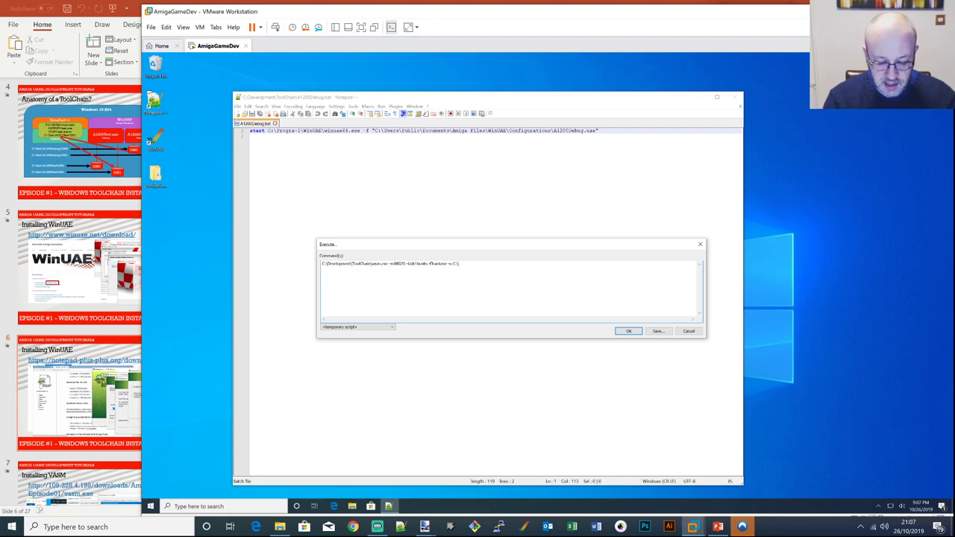
{"action": "type", "text": "Developme"}
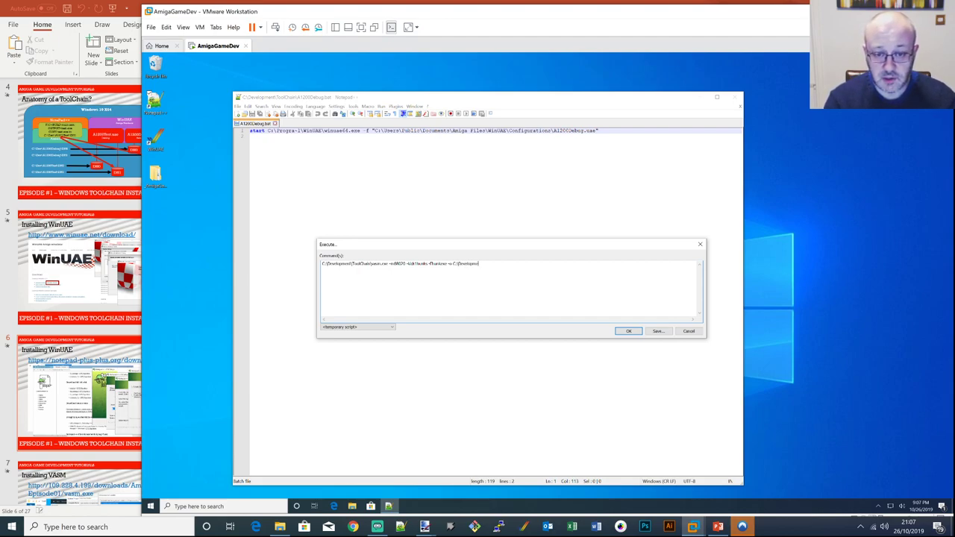
{"action": "type", "text": "nt\\ToolChain\\test.exe C:\\Development\\"}
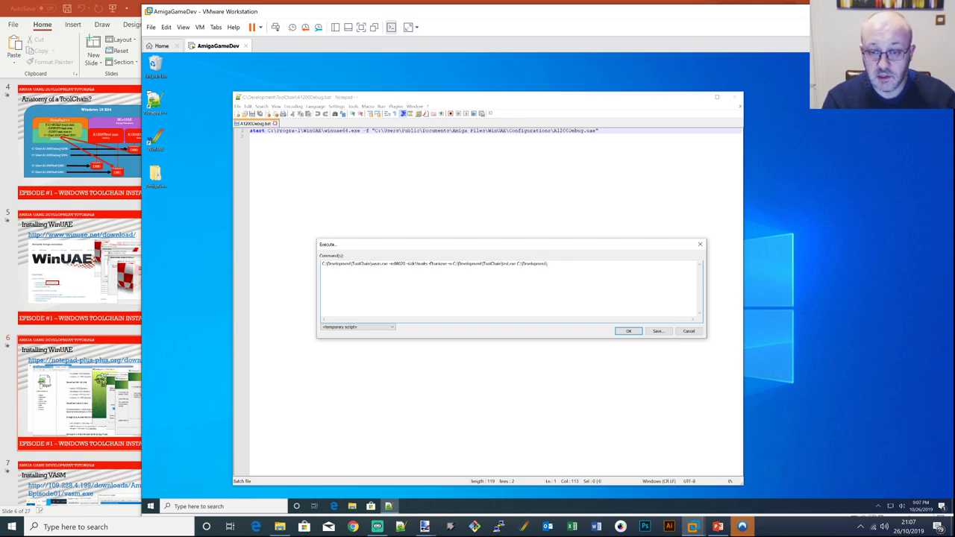
{"action": "type", "text": "miga"}
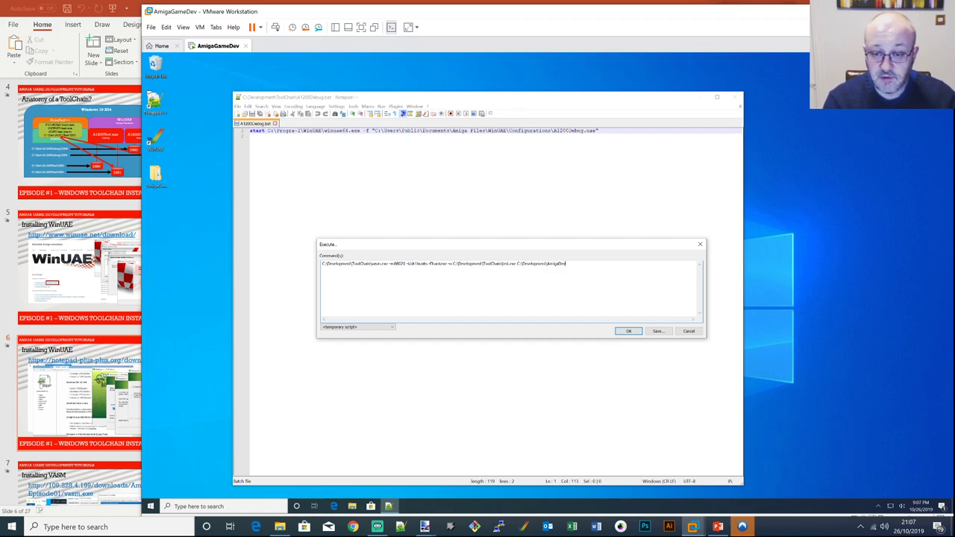
{"action": "type", "text": "Game"}
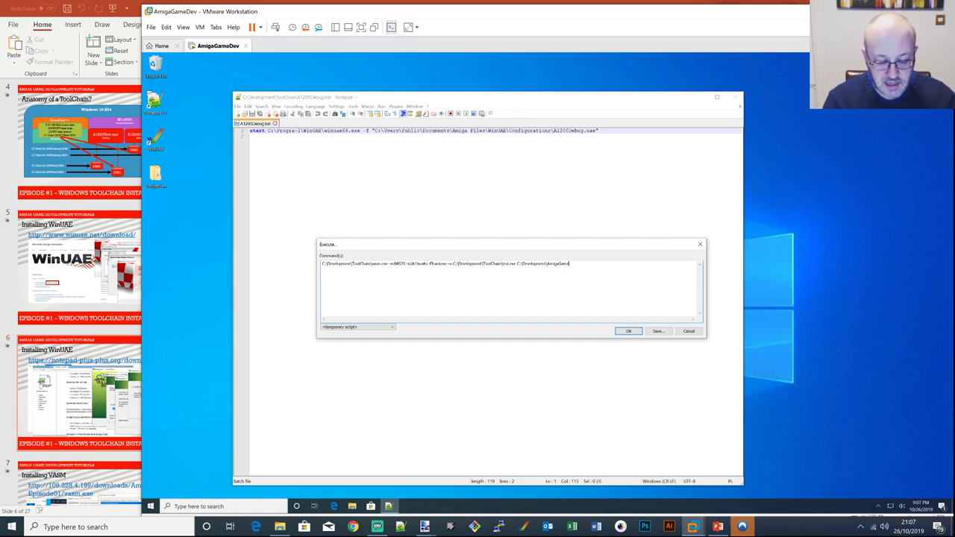
{"action": "type", "text": "Dev\\main.exe"}
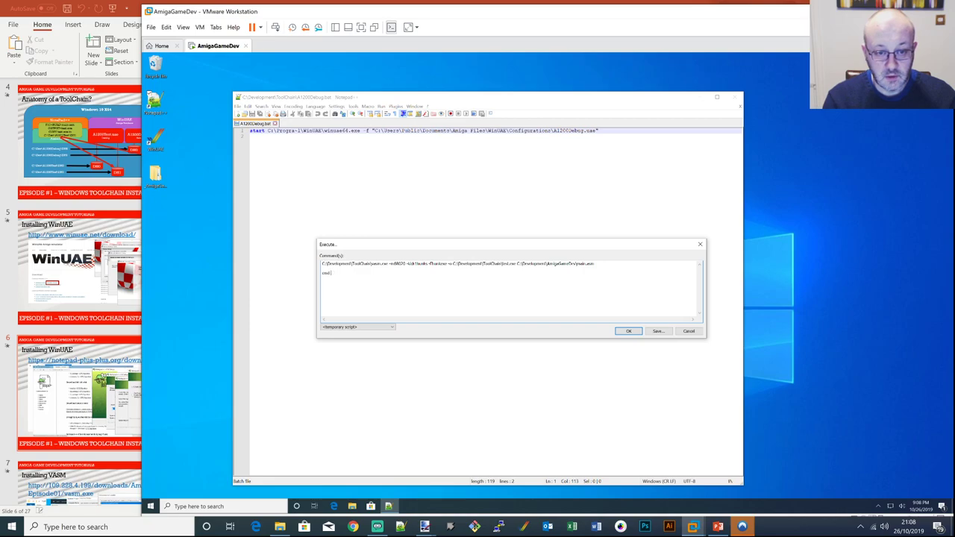
Add the script line cmd /c copy c:\Development\ToolChain\test.exe C:\Development\Machines\A1200Test\DH1\test.exe
{"action": "type", "text": "copy"}
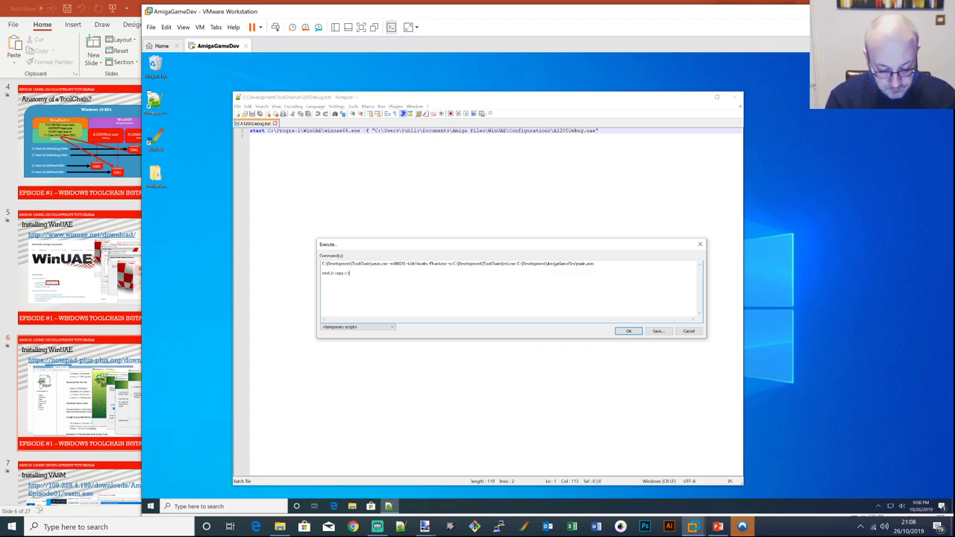
{"action": "type", "text": "c:\\Development\\ToolChain\\test.exe C:\\Development\\Machines\\A1200Test\\DH1\\test.exe"}
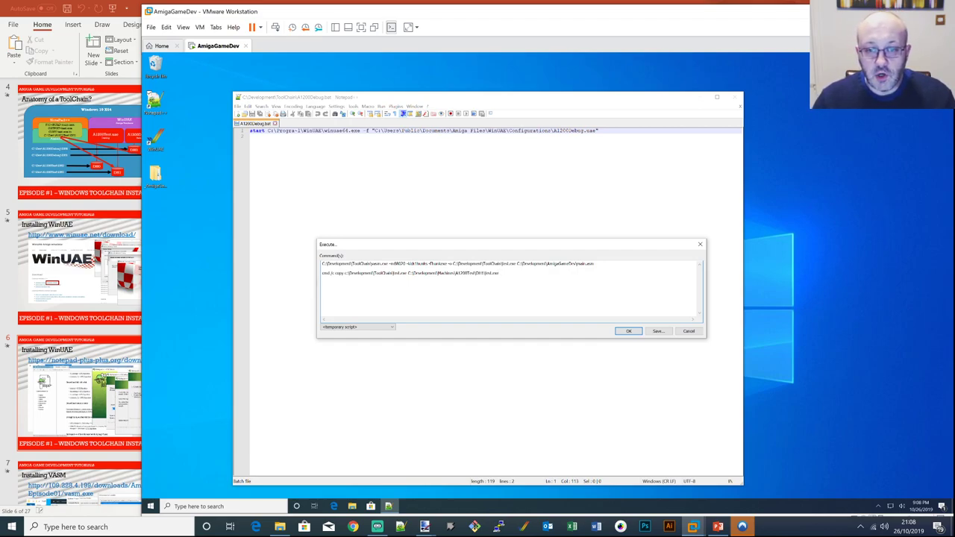
Duplicate the copy command on a new script line and change its destination machine folder to A1200Debug
{"action": "left_click_drag", "start_coordinate": [499, 273], "coordinate": [321, 273]}
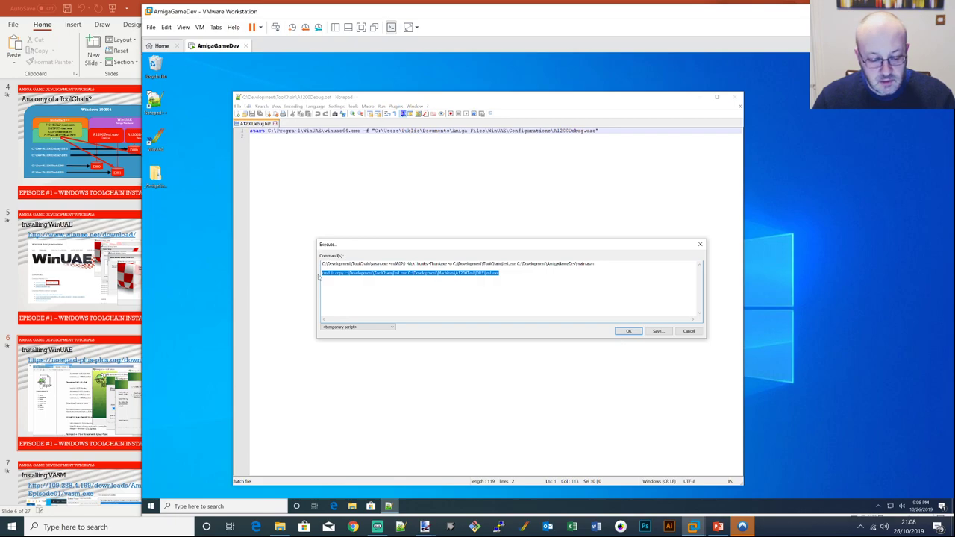
{"action": "left_click", "coordinate": [499, 273]}
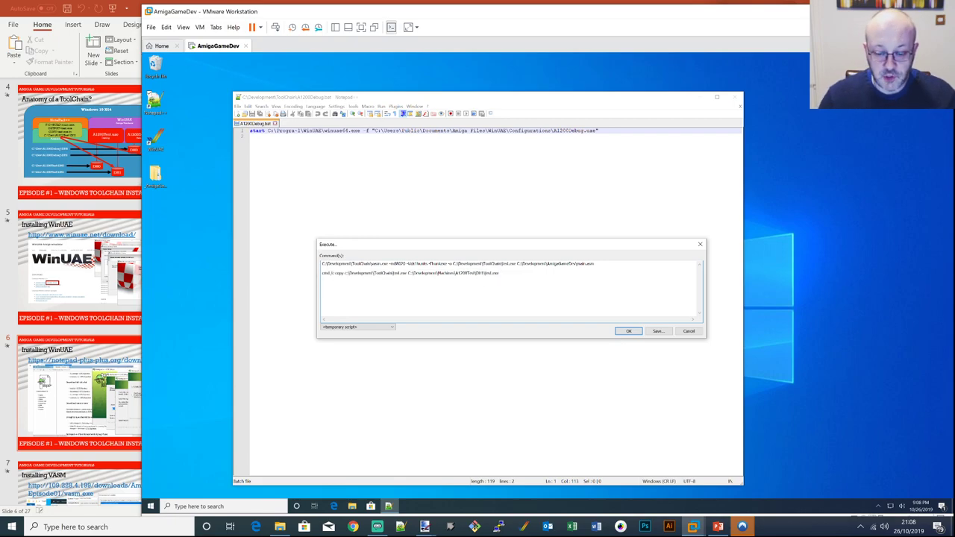
{"action": "type", "text": "cmd /c copy c:\\Development\\ToolChain\\lmd.exe C:\\Development\\Machines\\A1200Test\\DH0\\lmd.exe"}
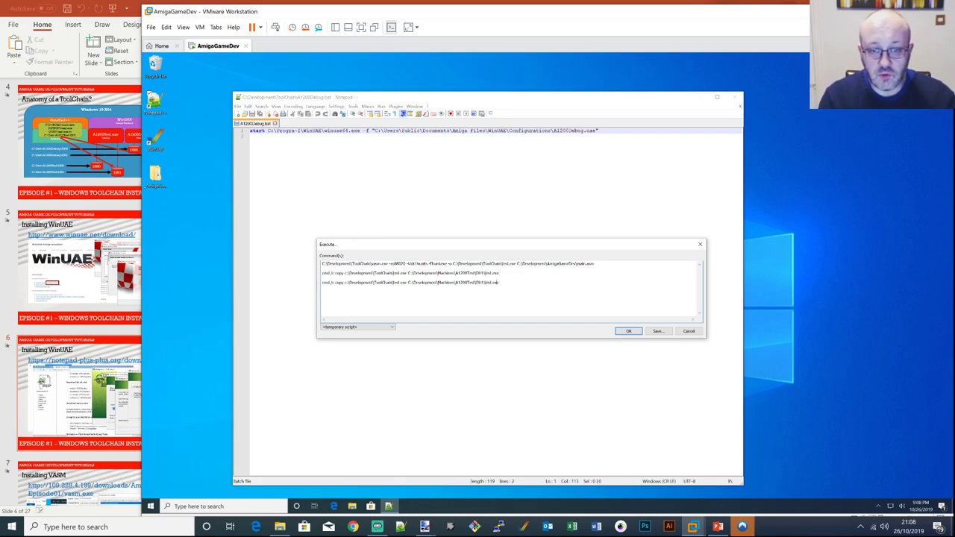
{"action": "key", "text": "BackSpace"}
{"action": "key", "text": "BackSpace"}
{"action": "key", "text": "BackSpace"}
{"action": "key", "text": "BackSpace"}
{"action": "type", "text": "Debug"}
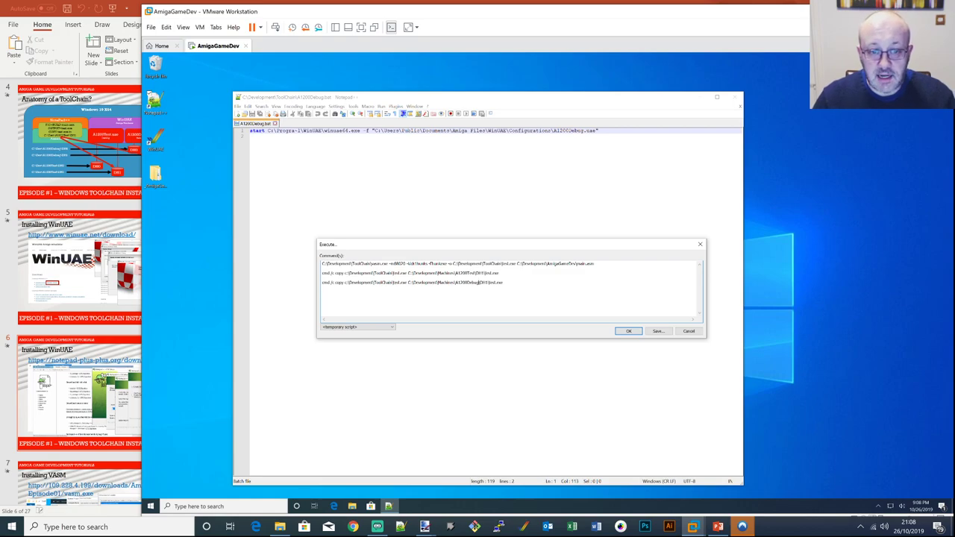
Save the three-line assemble-and-copy script under the name Build
{"action": "left_click", "coordinate": [656, 332]}
{"action": "type", "text": "Build Proj"}
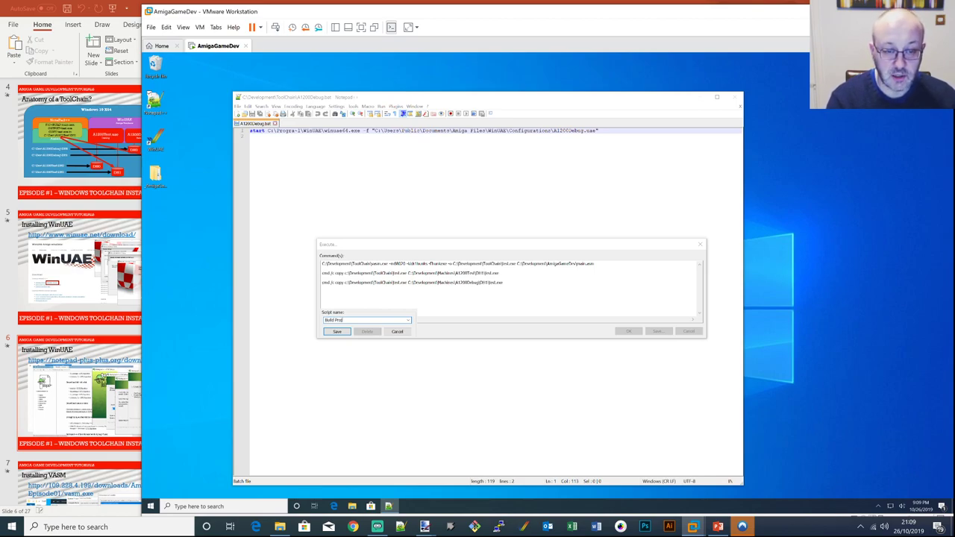
{"action": "key", "text": "BackSpace"}
{"action": "key", "text": "BackSpace"}
{"action": "key", "text": "BackSpace"}
{"action": "key", "text": "BackSpace"}
{"action": "key", "text": "BackSpace"}
{"action": "key", "text": "BackSpace"}
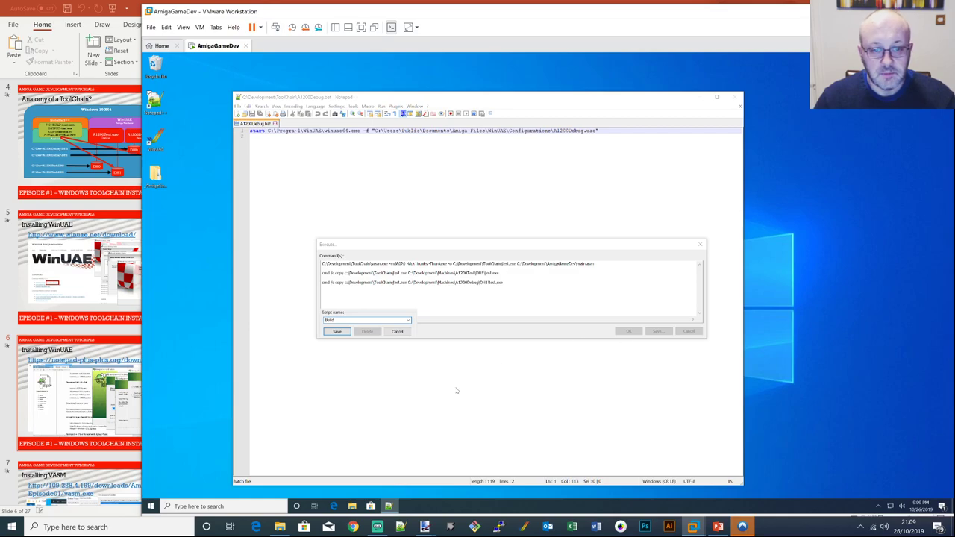
{"action": "left_click", "coordinate": [336, 333]}
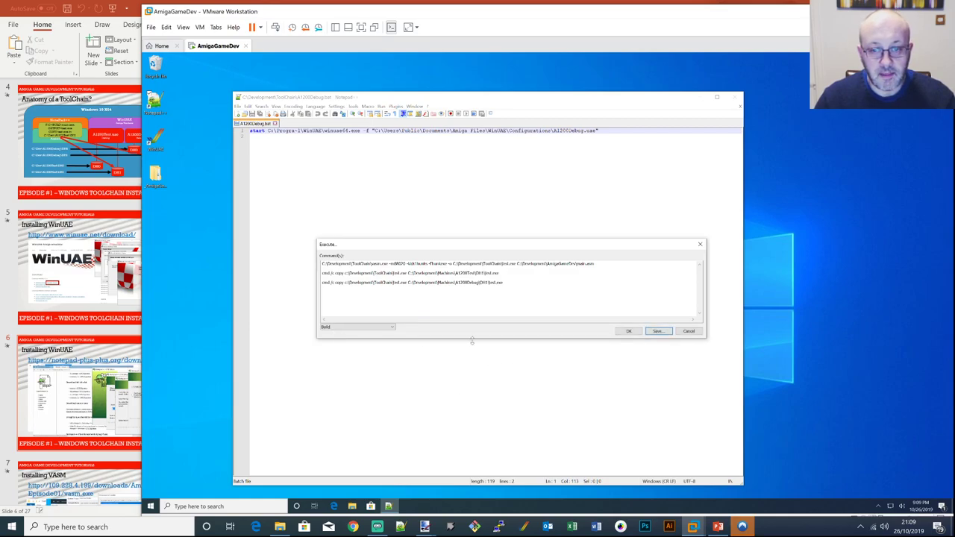
Replace the script's commands with c:\Development\ToolChain\A1200Test.bat and save it as a new script named Test
{"action": "left_click_drag", "start_coordinate": [489, 283], "coordinate": [401, 273]}
{"action": "left_click_drag", "start_coordinate": [503, 282], "coordinate": [322, 264]}
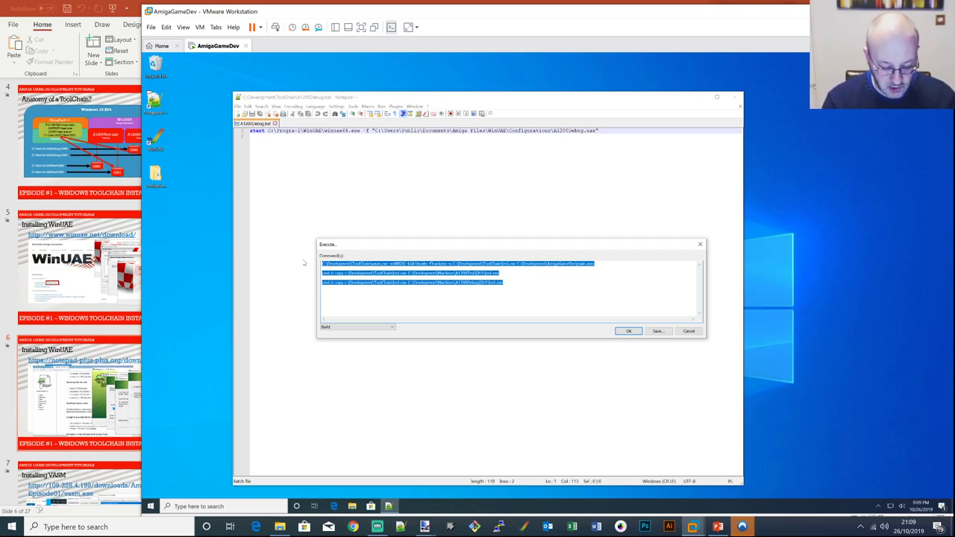
{"action": "key", "text": "Delete"}
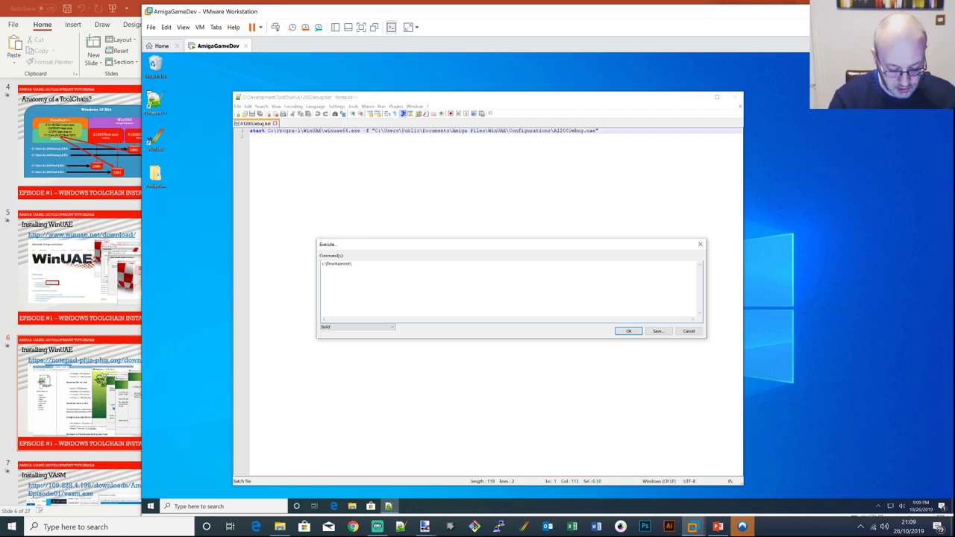
{"action": "type", "text": "Chain\\A1200Test.bat"}
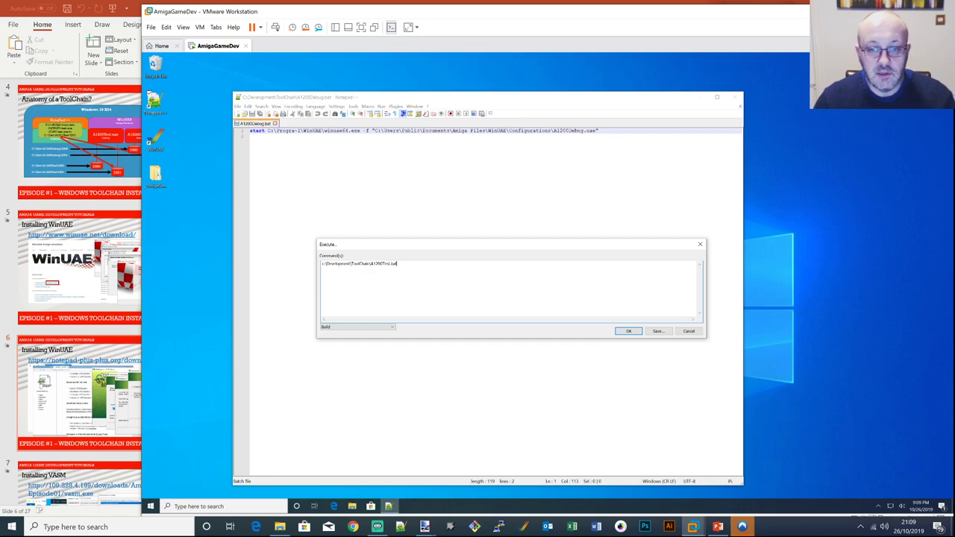
{"action": "left_click", "coordinate": [659, 331]}
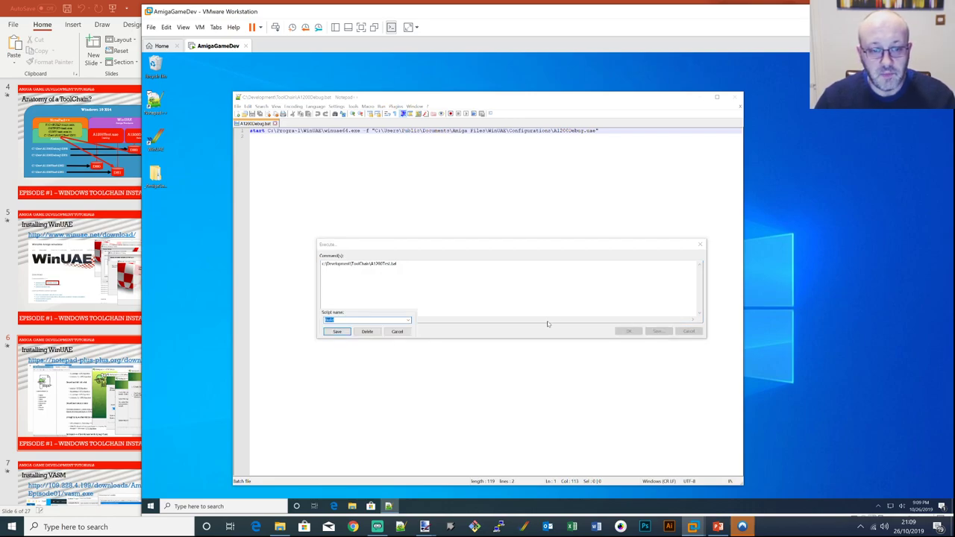
{"action": "type", "text": "Te"}
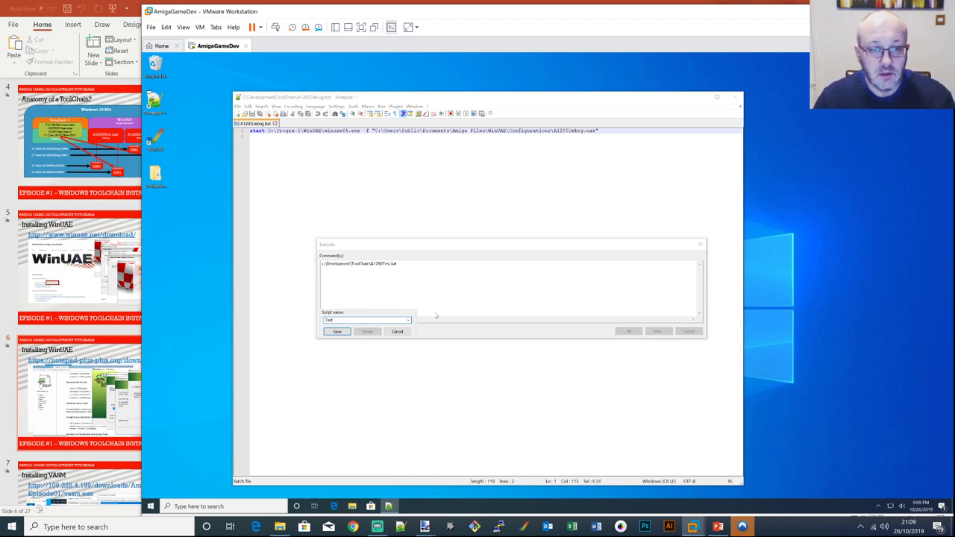
{"action": "left_click", "coordinate": [336, 332]}
Change the batch file called in the script line to A1200Debug.bat
{"action": "left_click_drag", "start_coordinate": [397, 263], "coordinate": [380, 264]}
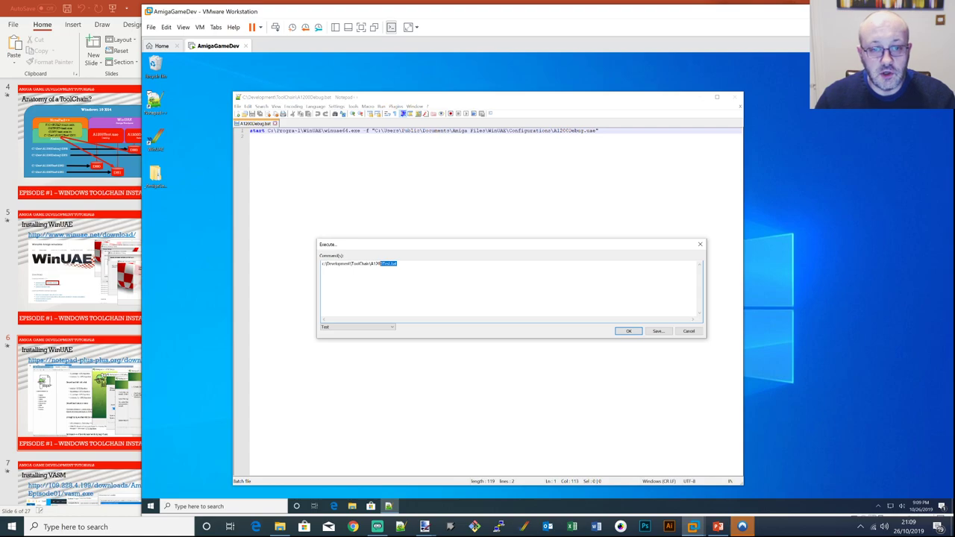
{"action": "left_click", "coordinate": [396, 263]}
{"action": "key", "text": "BackSpace"}
{"action": "key", "text": "BackSpace"}
{"action": "key", "text": "BackSpace"}
{"action": "key", "text": "BackSpace"}
{"action": "key", "text": "BackSpace"}
{"action": "key", "text": "BackSpace"}
{"action": "key", "text": "BackSpace"}
{"action": "key", "text": "BackSpace"}
{"action": "type", "text": "Debug.bat"}
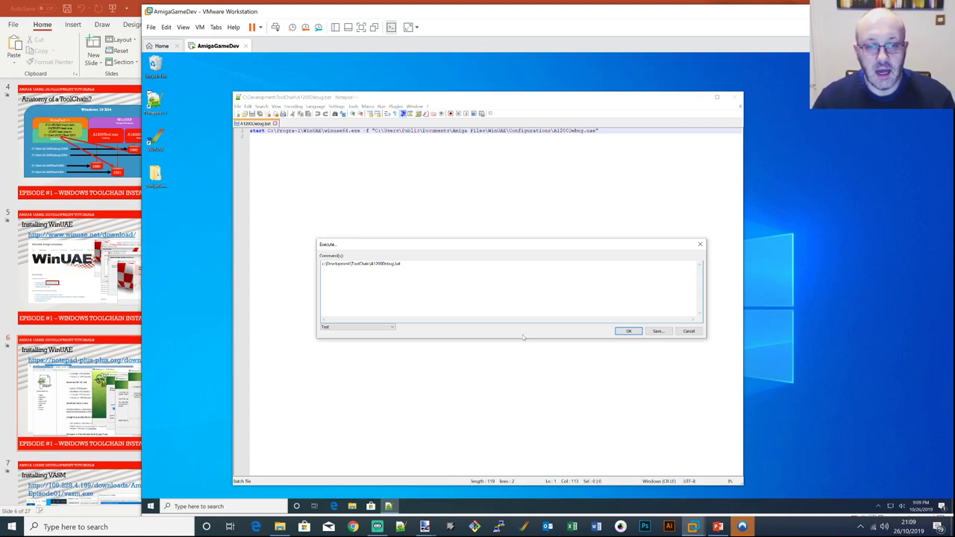
Save the edited command as a separate script named Debug
{"action": "left_click", "coordinate": [662, 334]}
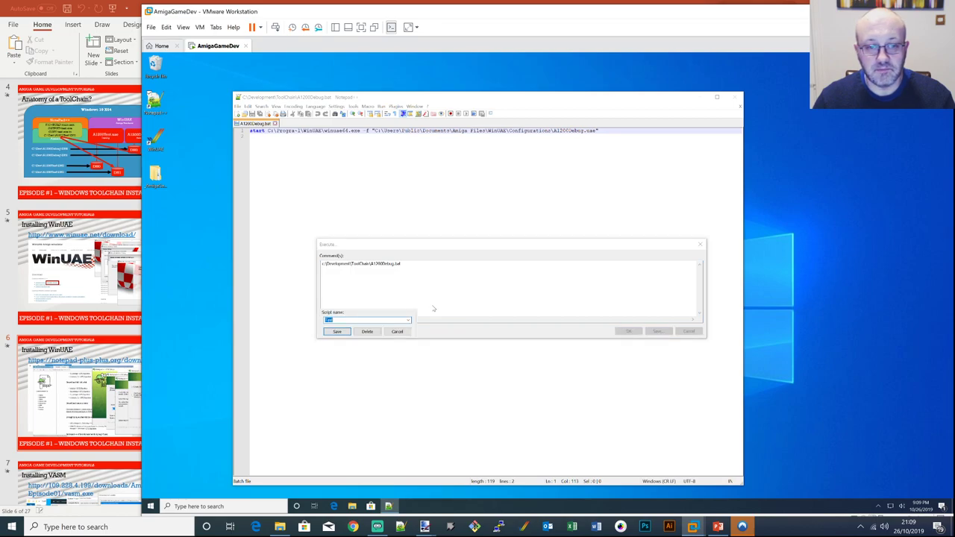
{"action": "type", "text": "Debug"}
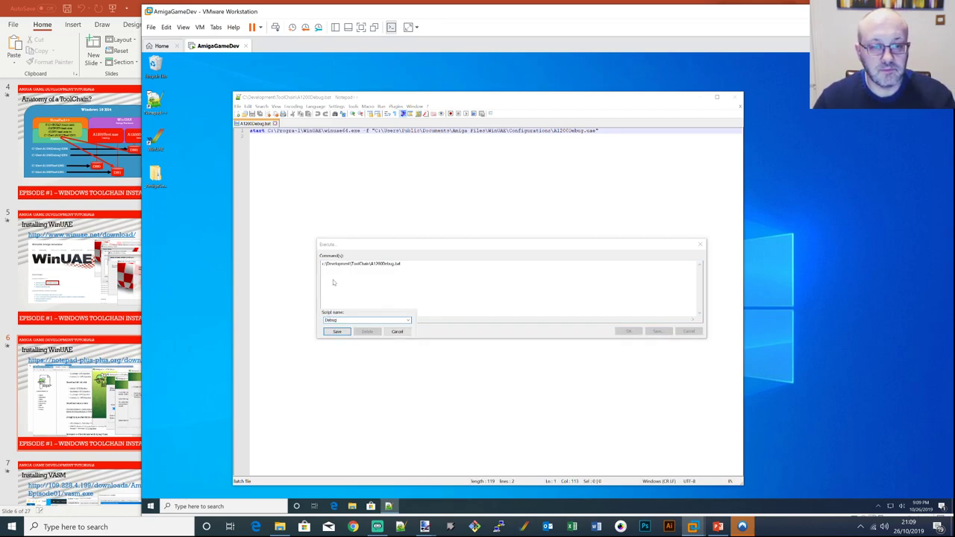
{"action": "left_click", "coordinate": [336, 332]}
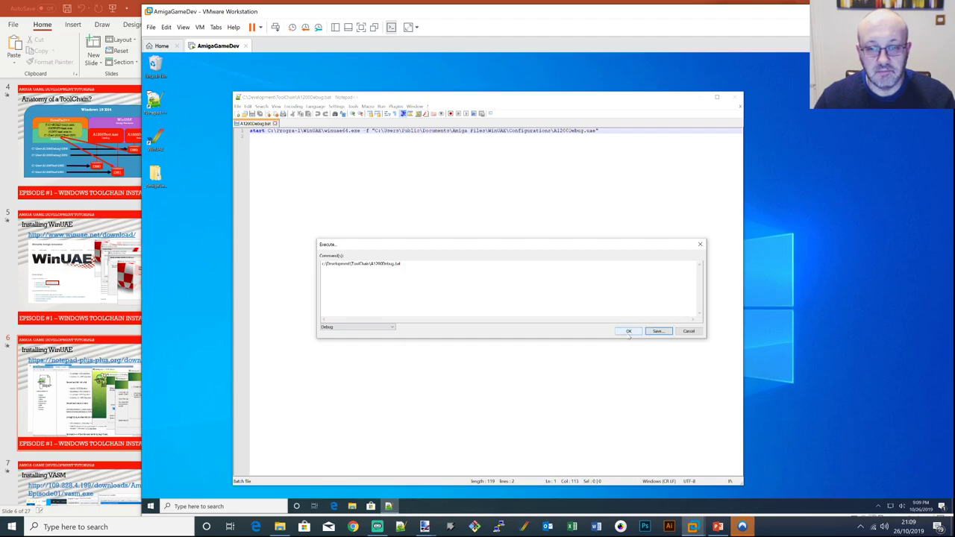
Run the Debug script, close the WinUAE window it launches and reposition the Notepad++ window
{"action": "left_click", "coordinate": [628, 331]}
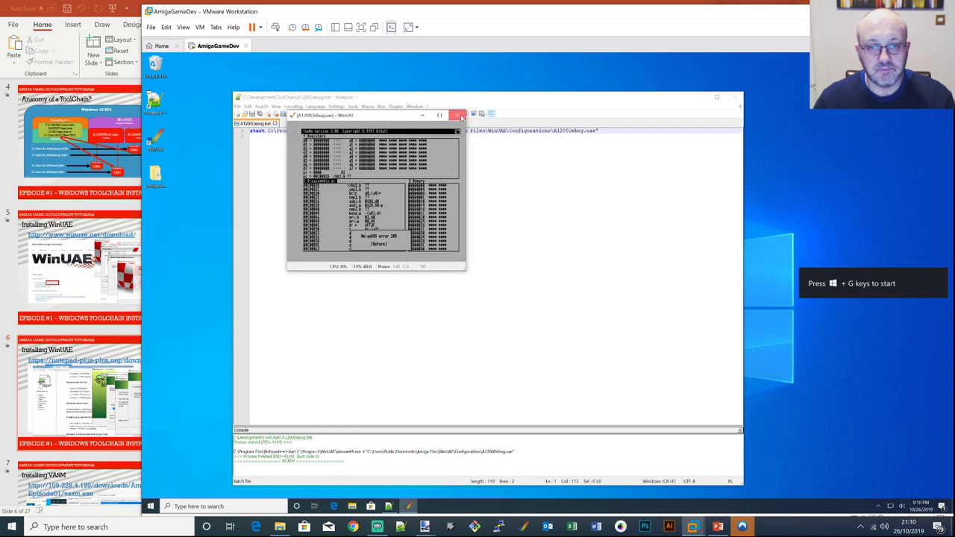
{"action": "left_click", "coordinate": [460, 116]}
{"action": "left_click_drag", "start_coordinate": [476, 104], "coordinate": [456, 85]}
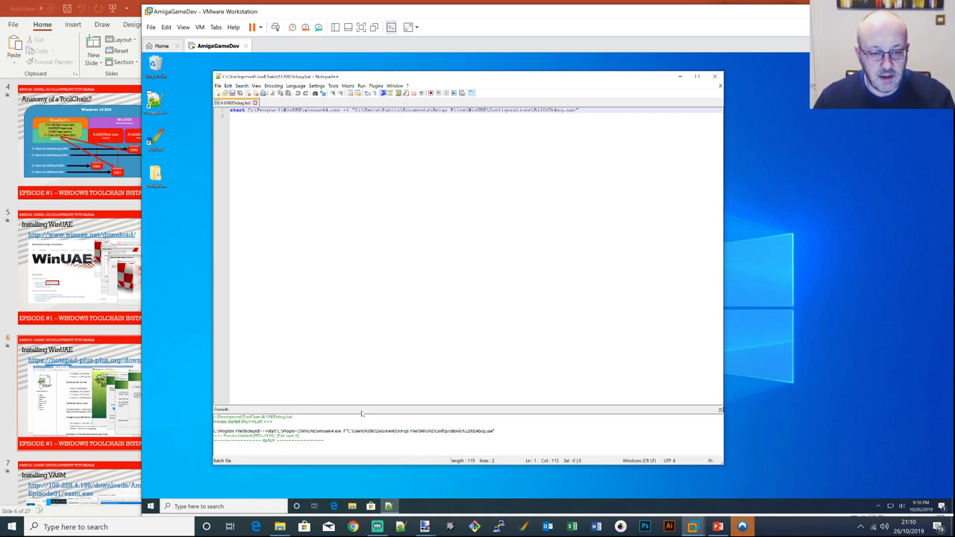
Open the C:\Development\ToolChain folder in File Explorer to check its contents
{"action": "left_click", "coordinate": [351, 506]}
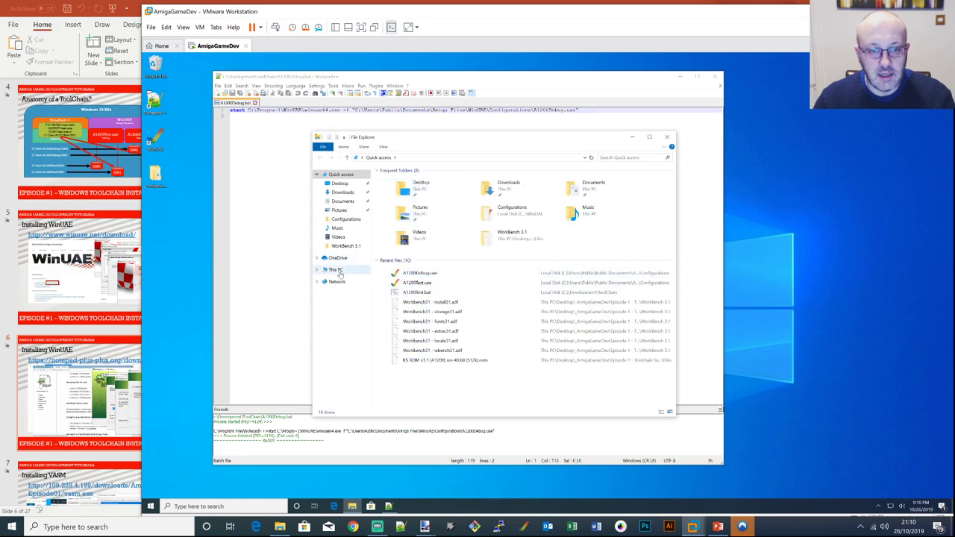
{"action": "left_click", "coordinate": [333, 269]}
{"action": "left_click", "coordinate": [513, 254]}
{"action": "double_click", "coordinate": [513, 255]}
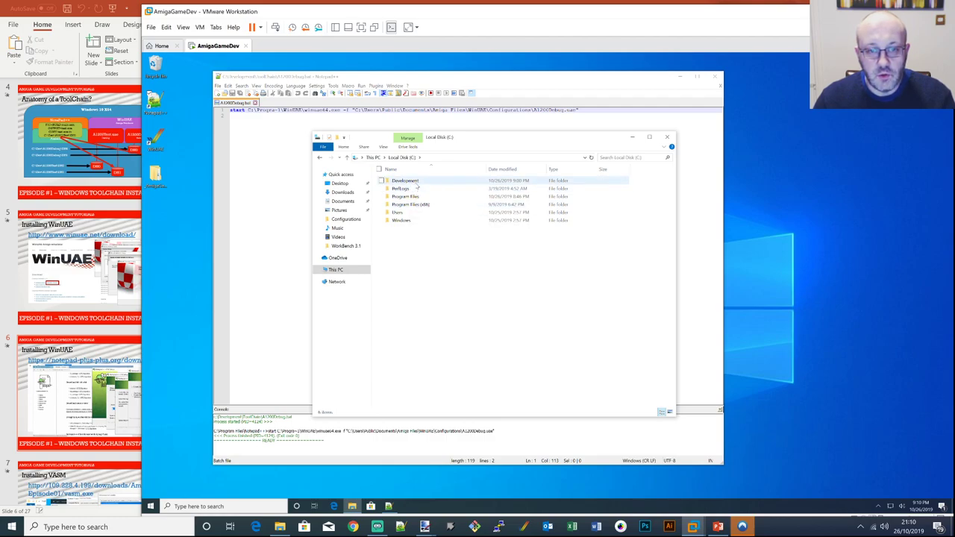
{"action": "double_click", "coordinate": [404, 180]}
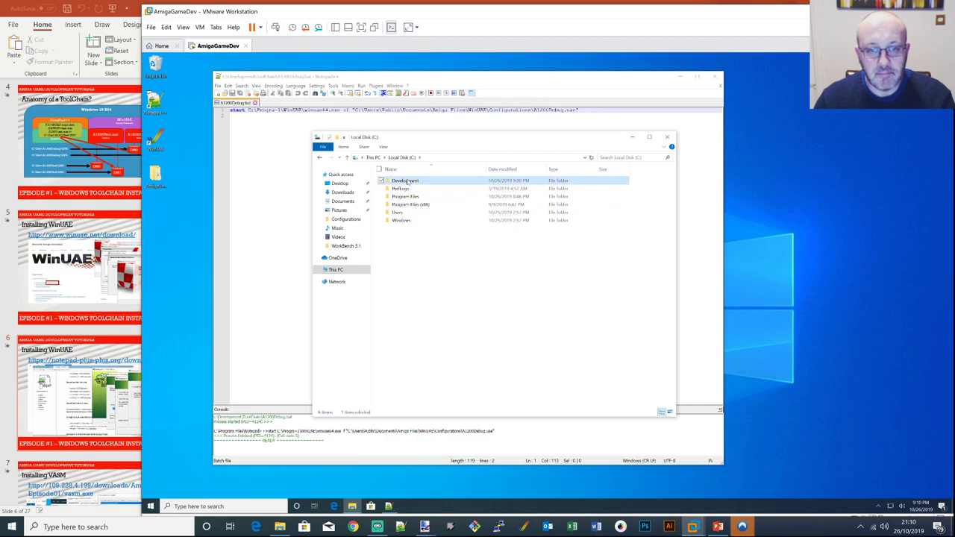
{"action": "double_click", "coordinate": [407, 189]}
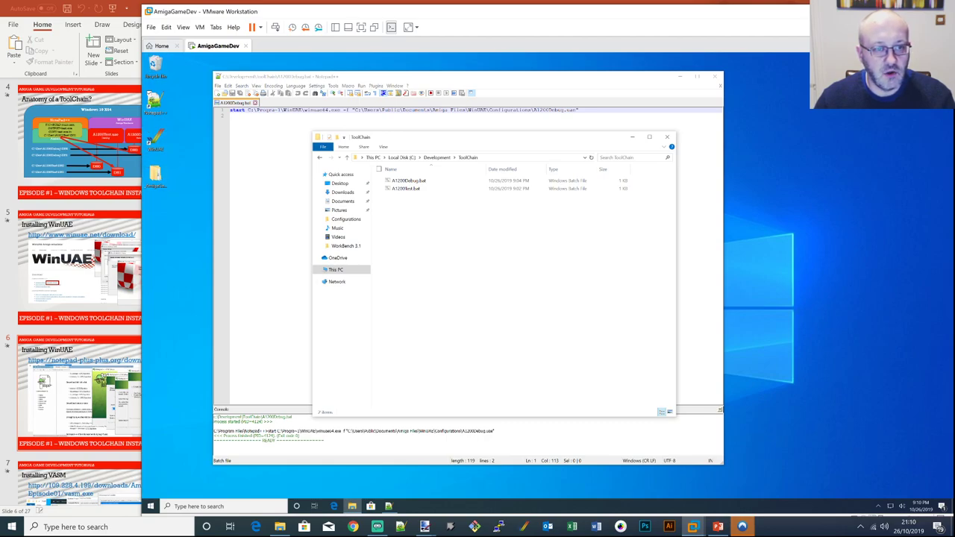
Move the ToolChain window aside and open the VASM - Assembler shortcut from the Download Links folder of Episode 1 - Toolchain Setup
{"action": "left_click_drag", "start_coordinate": [445, 142], "coordinate": [306, 209]}
{"action": "double_click", "coordinate": [156, 175]}
{"action": "double_click", "coordinate": [276, 252]}
{"action": "double_click", "coordinate": [273, 261]}
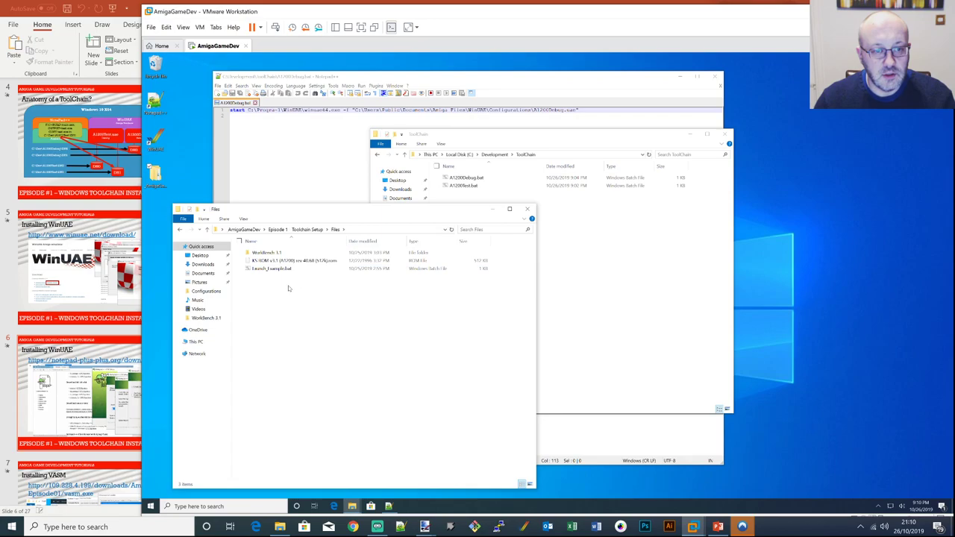
{"action": "key", "text": "BackSpace"}
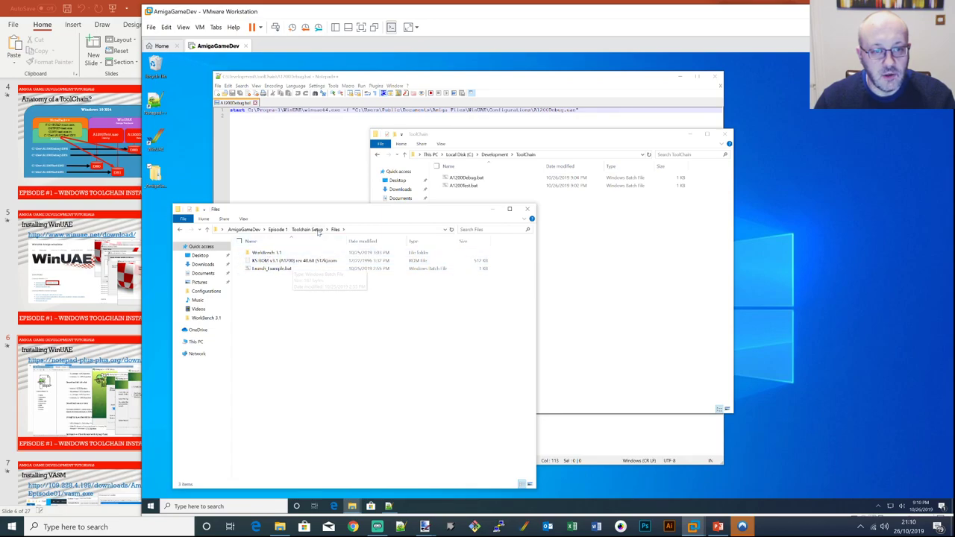
{"action": "double_click", "coordinate": [270, 253]}
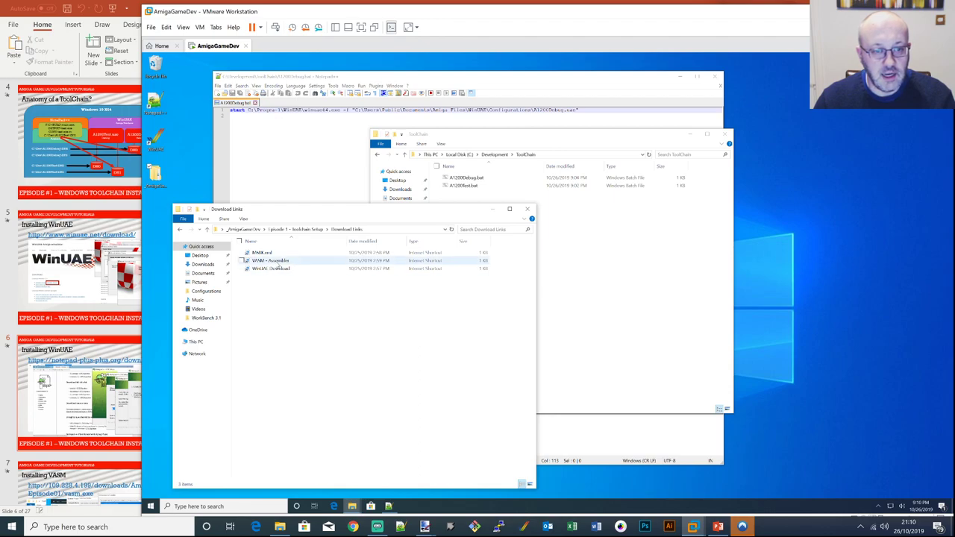
{"action": "double_click", "coordinate": [271, 261]}
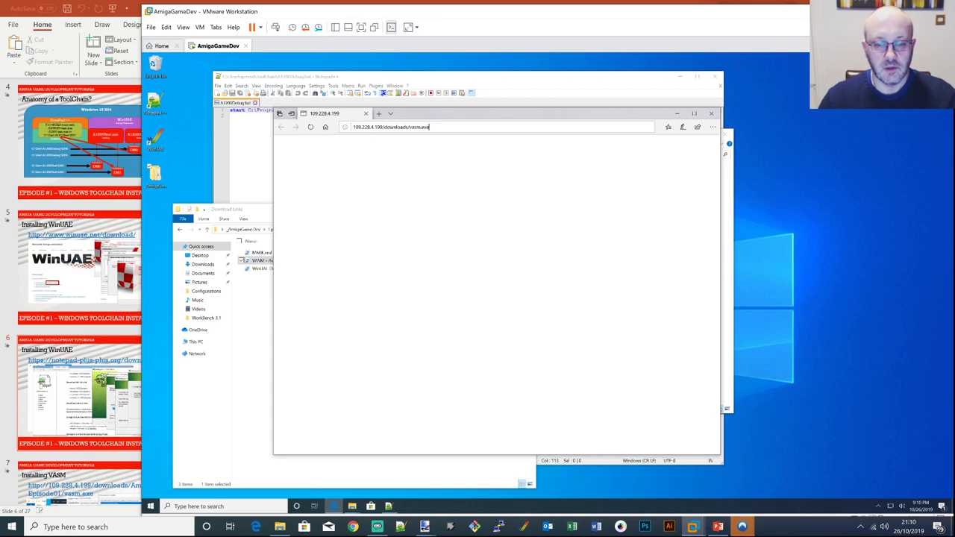
Shorten the browser address to 109.228.4.199/downloads/ and go to the AmigaGameDev/Episode01 directory
{"action": "key", "text": "BackSpace"}
{"action": "key", "text": "BackSpace"}
{"action": "key", "text": "BackSpace"}
{"action": "key", "text": "BackSpace"}
{"action": "key", "text": "BackSpace"}
{"action": "key", "text": "BackSpace"}
{"action": "key", "text": "BackSpace"}
{"action": "key", "text": "BackSpace"}
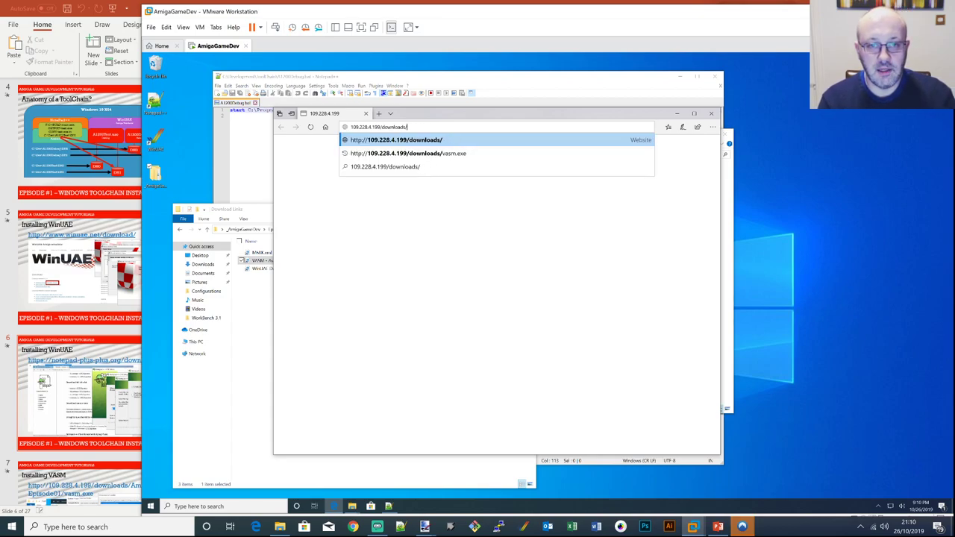
{"action": "key", "text": "Return"}
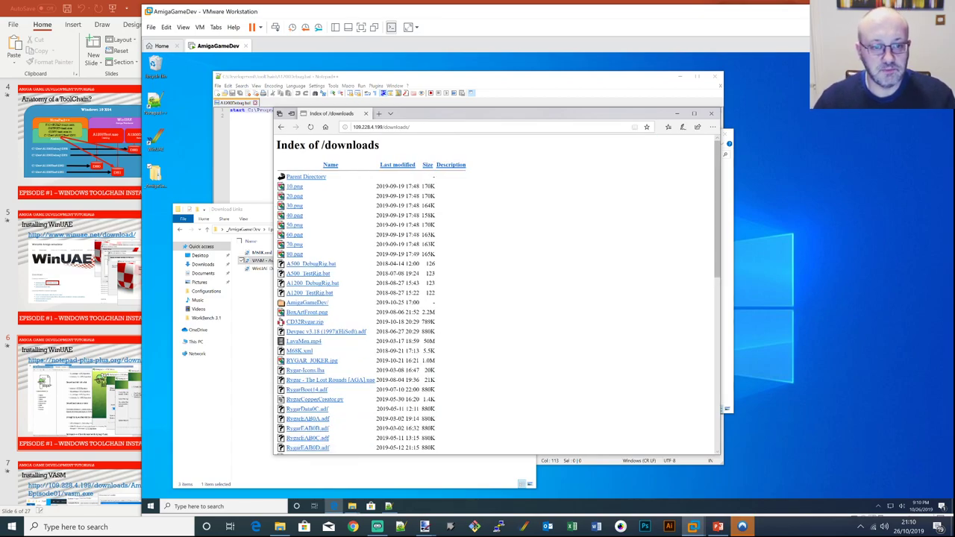
{"action": "left_click", "coordinate": [307, 302]}
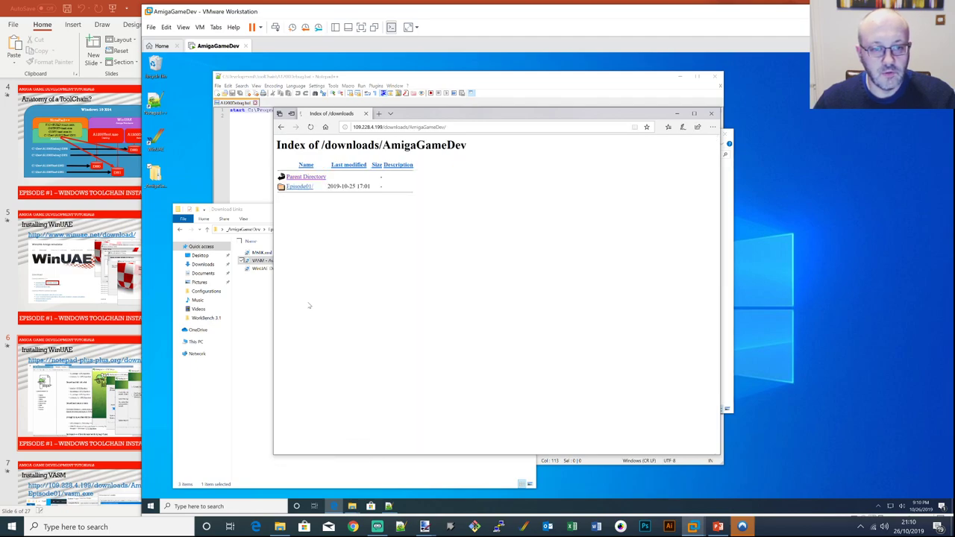
{"action": "left_click", "coordinate": [304, 188]}
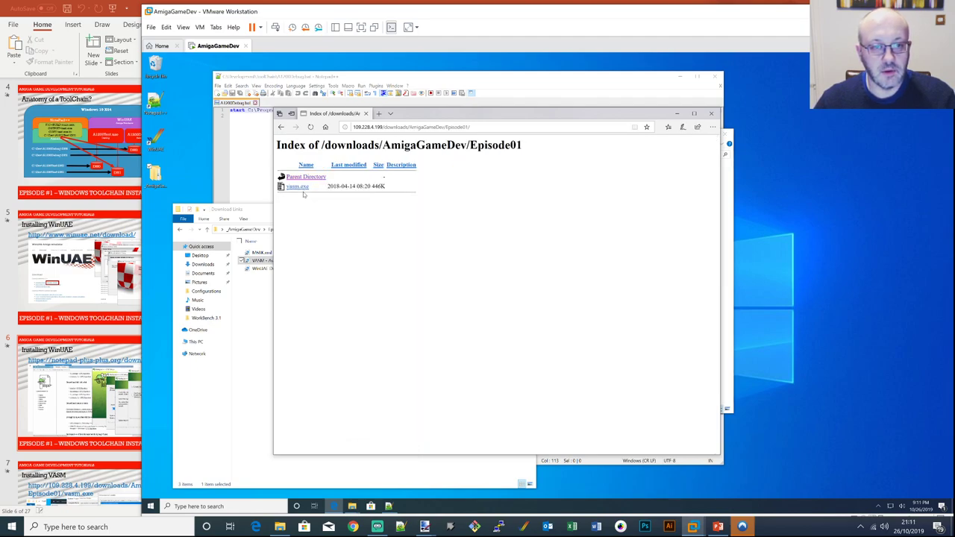
Download vasm.exe from the Episode01 index and save it in C:\Development\ToolChain
{"action": "left_click", "coordinate": [299, 189]}
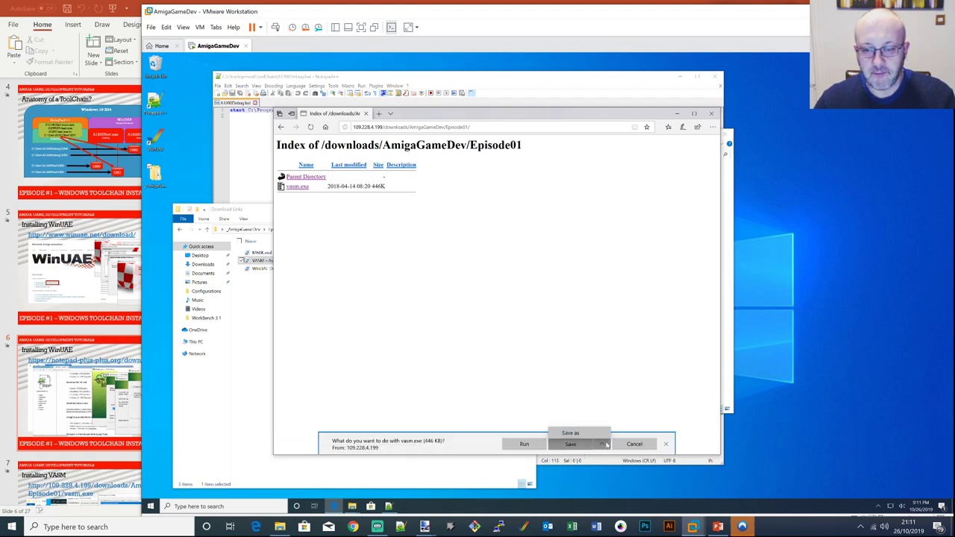
{"action": "left_click", "coordinate": [585, 439]}
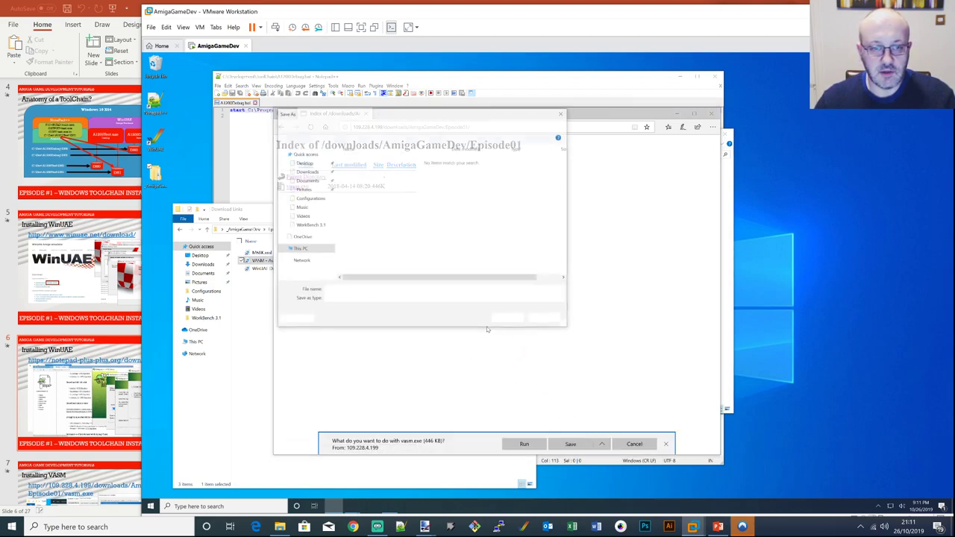
{"action": "left_click", "coordinate": [300, 249]}
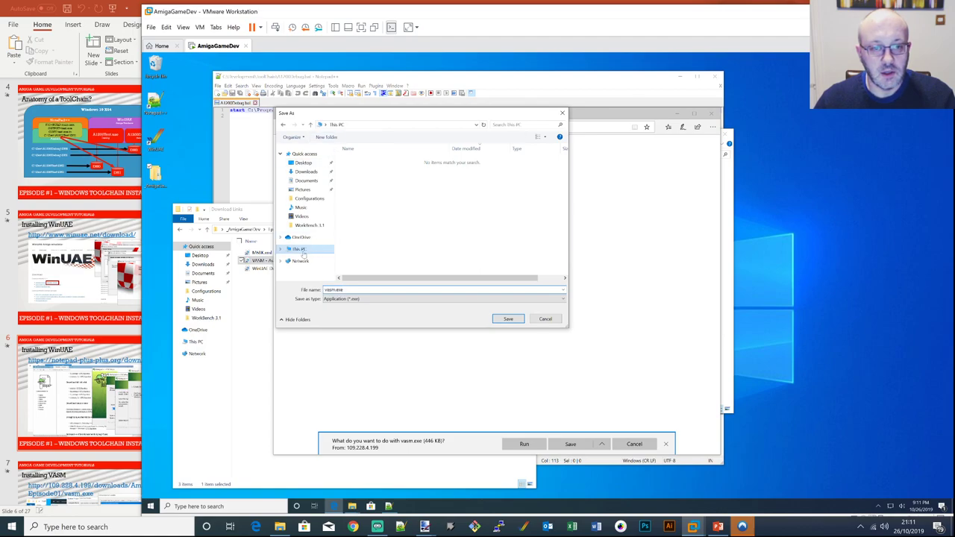
{"action": "double_click", "coordinate": [469, 257]}
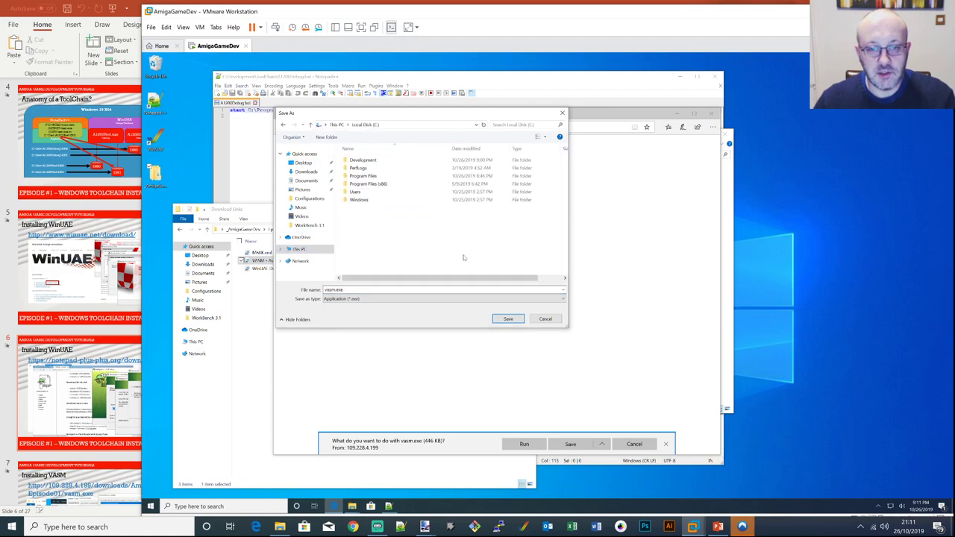
{"action": "double_click", "coordinate": [363, 161]}
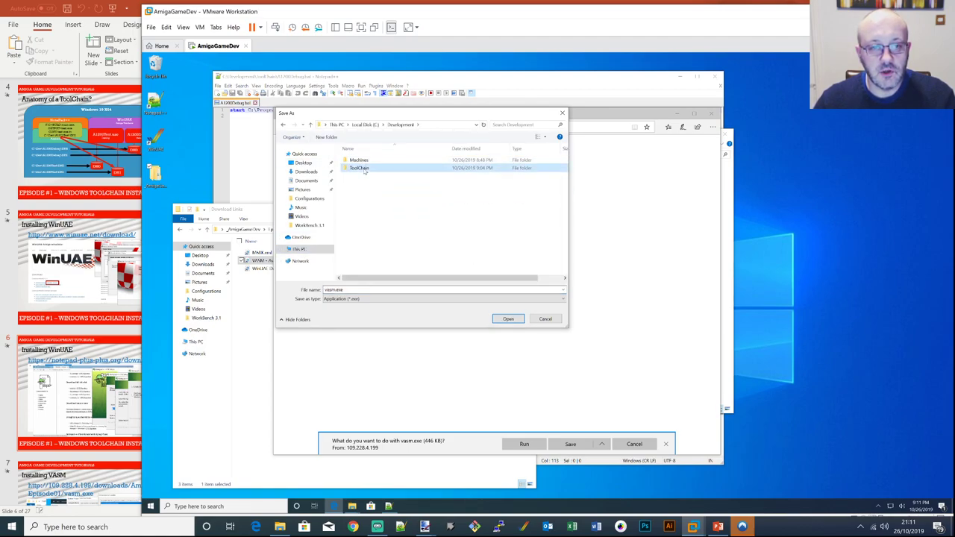
{"action": "double_click", "coordinate": [359, 168]}
{"action": "left_click", "coordinate": [508, 319]}
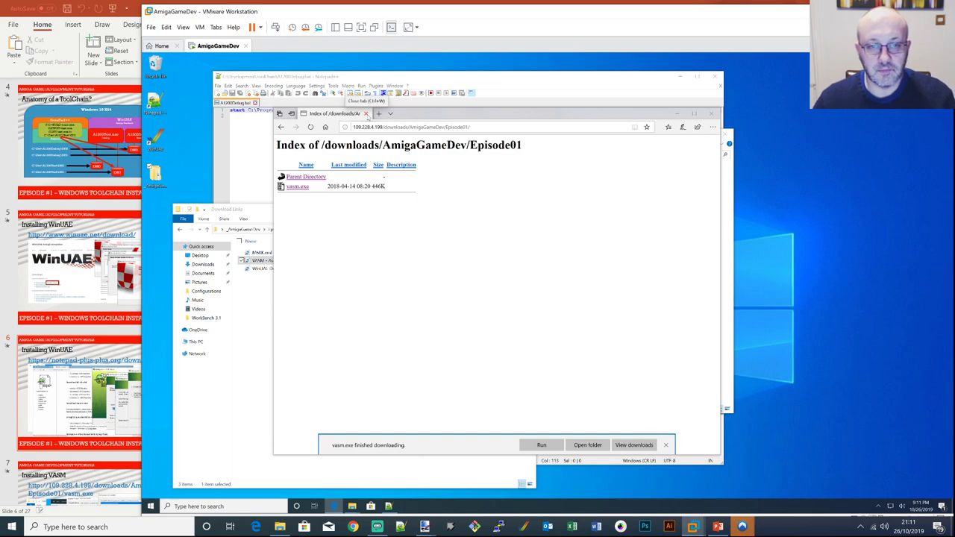
Close the browser and the Download Links window, and move the ToolChain window aside to bring Notepad++ forward
{"action": "left_click", "coordinate": [710, 117]}
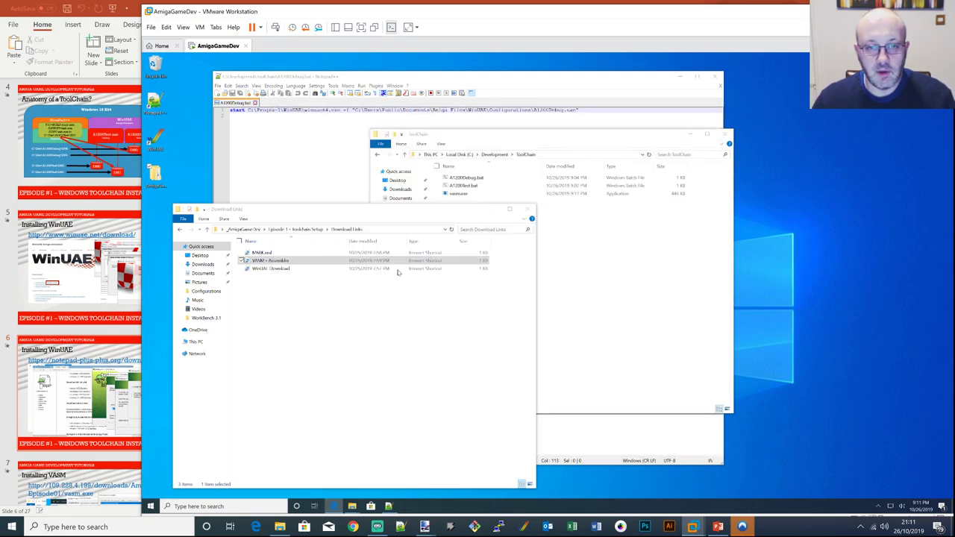
{"action": "left_click", "coordinate": [527, 209]}
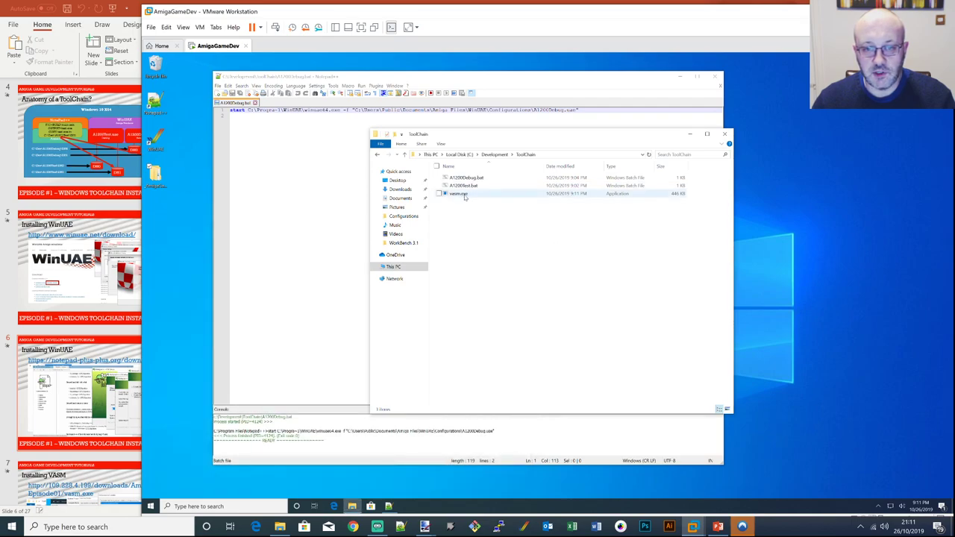
{"action": "left_click_drag", "start_coordinate": [509, 134], "coordinate": [555, 171]}
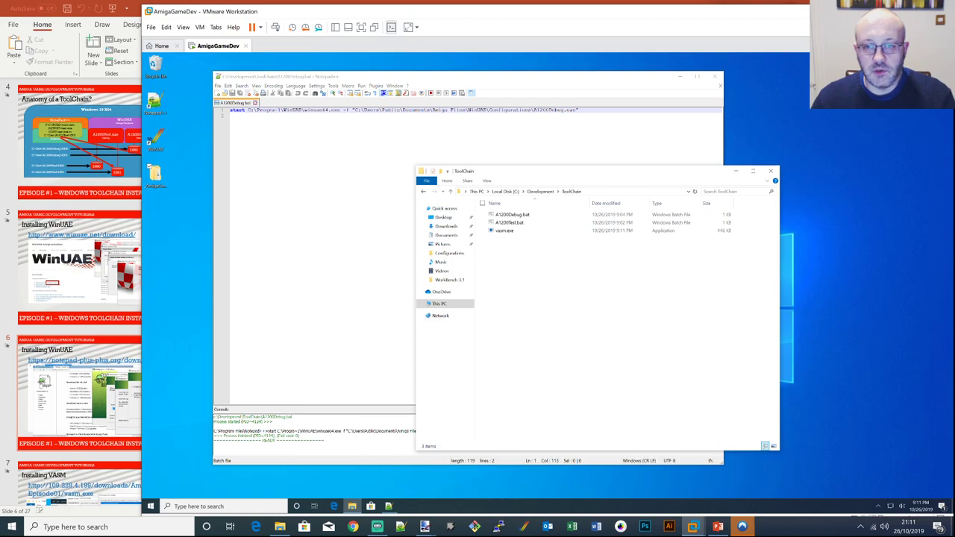
{"action": "left_click", "coordinate": [538, 73]}
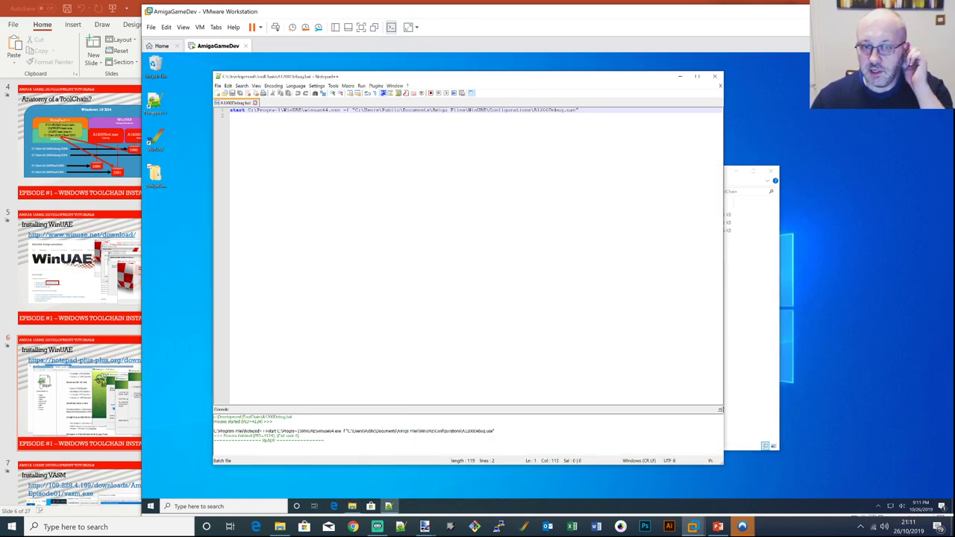
In the NppExec advanced options, add a menu item named Build Project associated with the Build script
{"action": "left_click", "coordinate": [375, 86]}
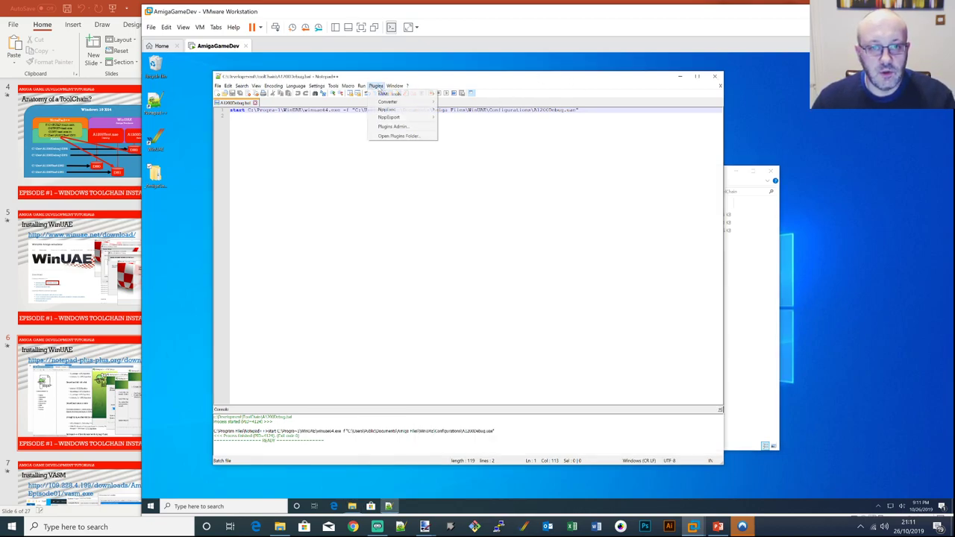
{"action": "mouse_move", "coordinate": [388, 118]}
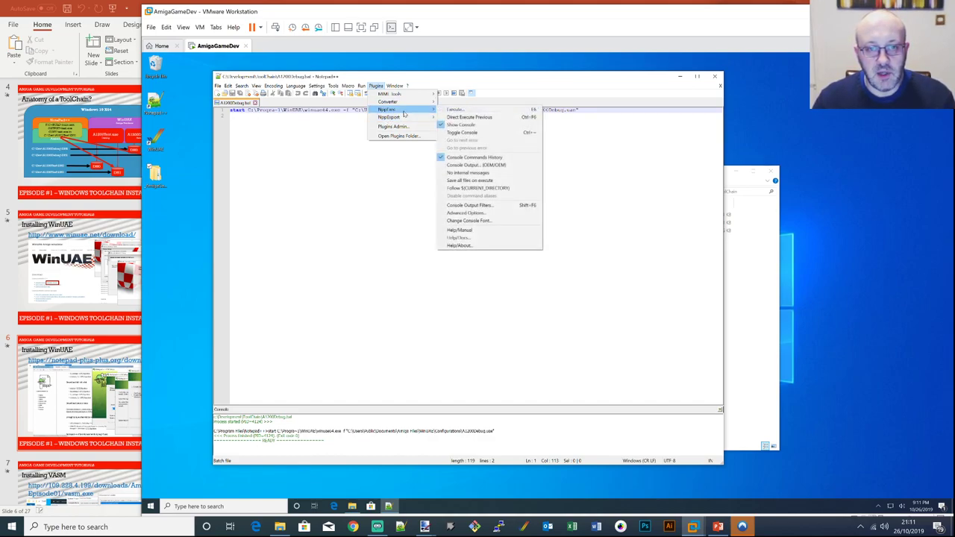
{"action": "left_click", "coordinate": [475, 213]}
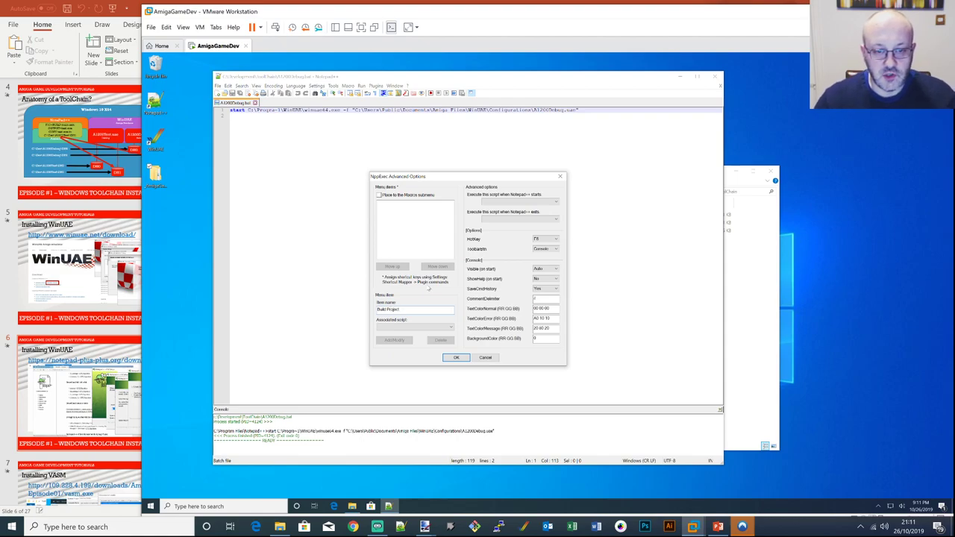
{"action": "left_click", "coordinate": [418, 328]}
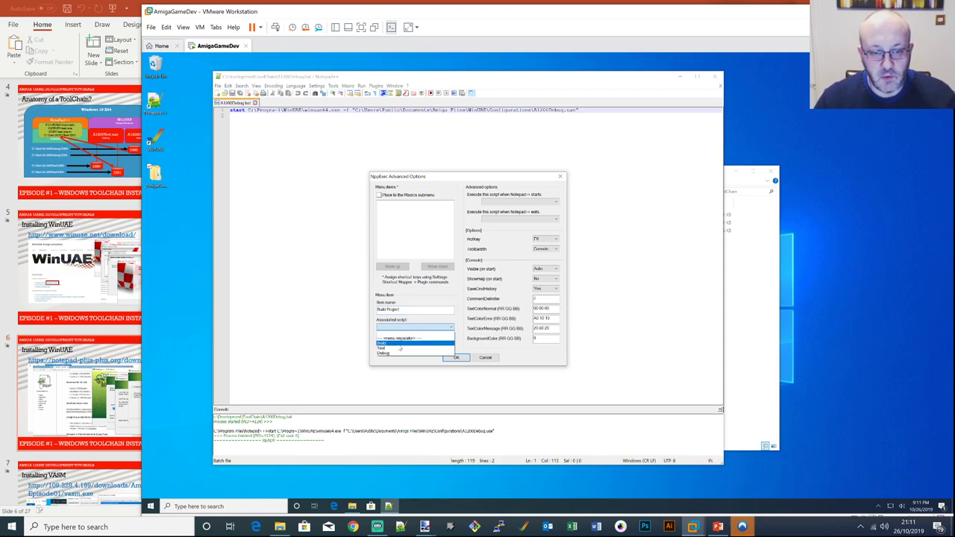
{"action": "left_click", "coordinate": [400, 344]}
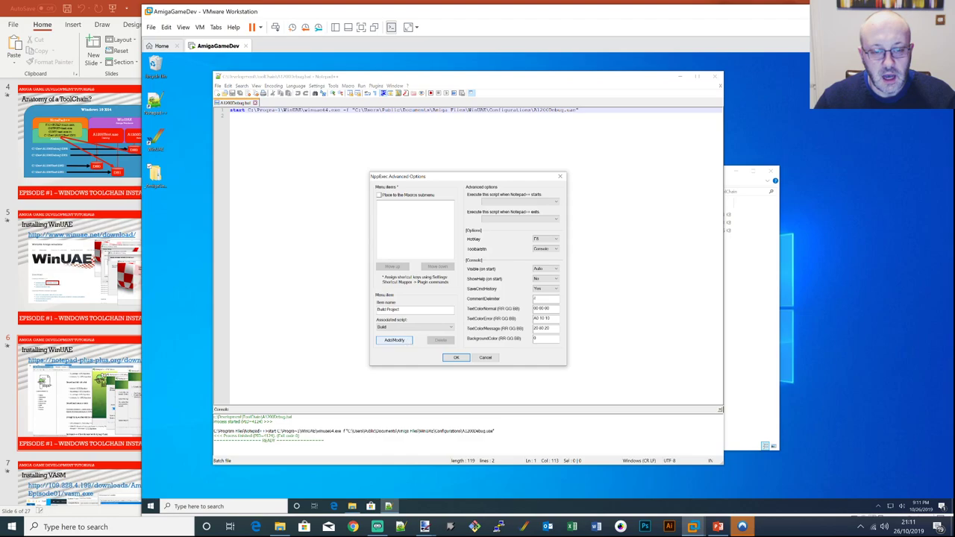
{"action": "left_click", "coordinate": [394, 341]}
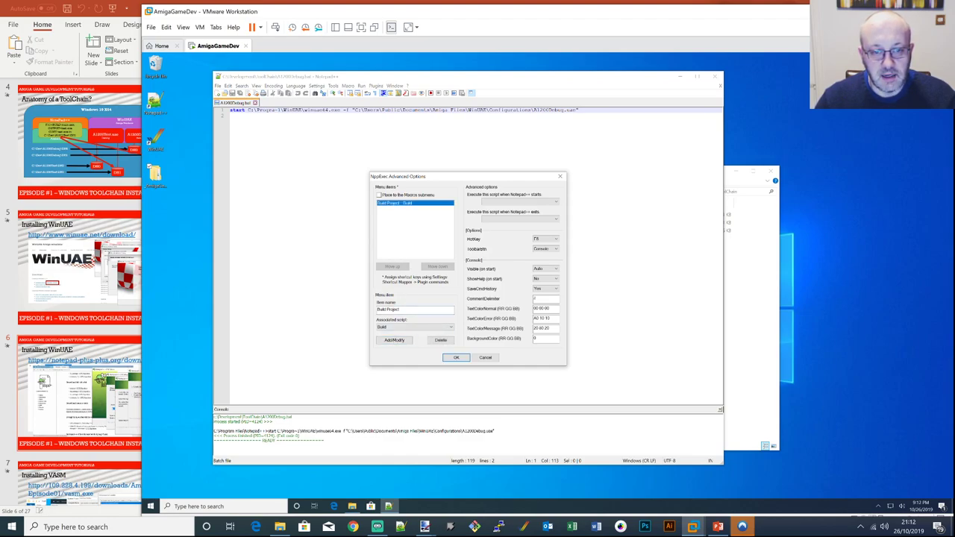
Add an NppExec menu item named Test Project associated with the Test script
{"action": "key", "text": "BackSpace"}
{"action": "key", "text": "BackSpace"}
{"action": "key", "text": "BackSpace"}
{"action": "key", "text": "BackSpace"}
{"action": "key", "text": "BackSpace"}
{"action": "type", "text": "Test"}
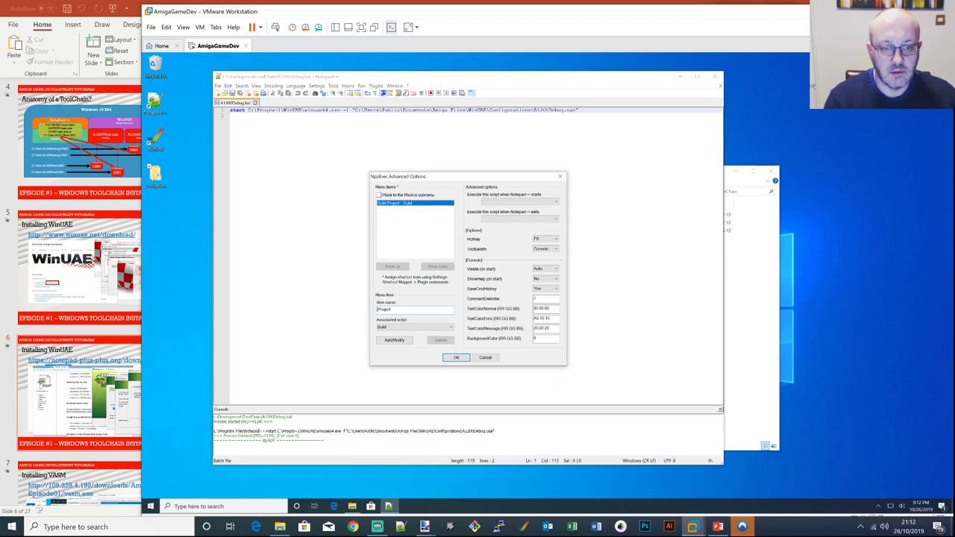
{"action": "left_click", "coordinate": [398, 328]}
{"action": "left_click", "coordinate": [384, 349]}
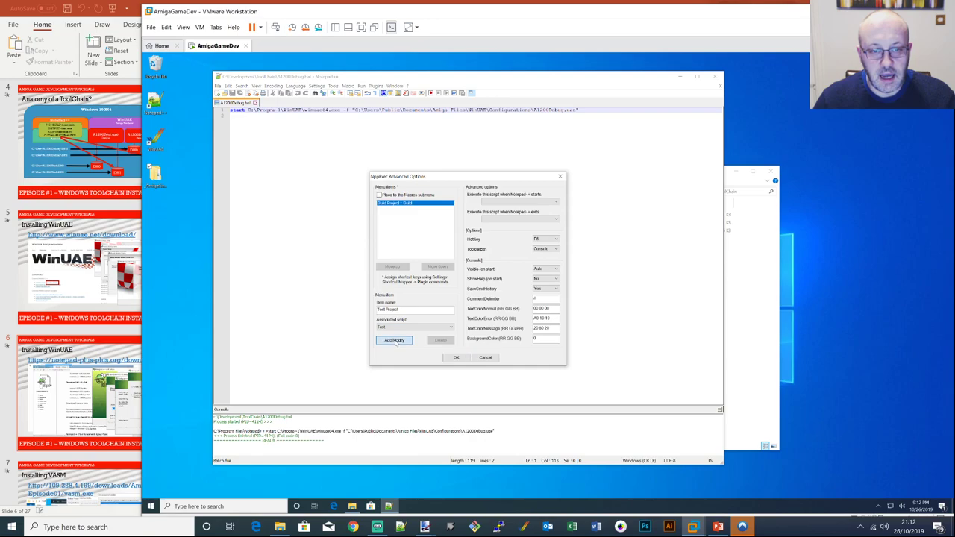
{"action": "left_click", "coordinate": [394, 340]}
Add an NppExec menu item named Debug Project associated with the Debug script
{"action": "key", "text": "shift+Tab"}
{"action": "key", "text": "shift+Tab"}
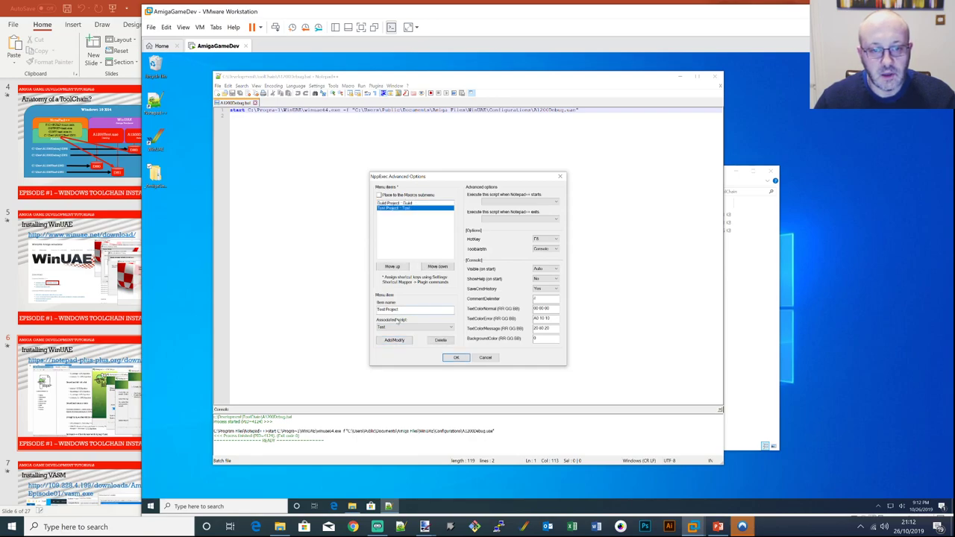
{"action": "key", "text": "Home"}
{"action": "key", "text": "Delete"}
{"action": "key", "text": "Delete"}
{"action": "key", "text": "Delete"}
{"action": "key", "text": "Delete"}
{"action": "key", "text": "Delete"}
{"action": "type", "text": "Debug"}
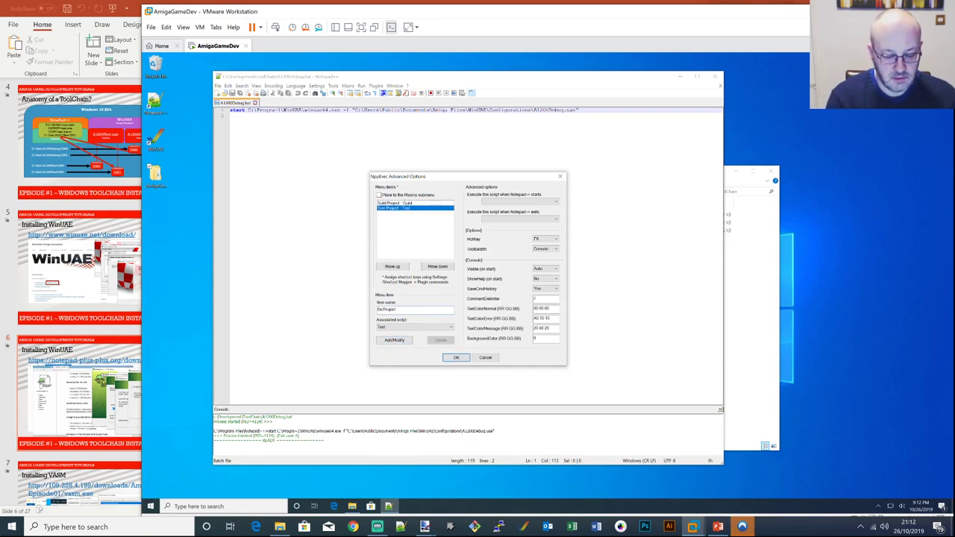
{"action": "left_click", "coordinate": [400, 326]}
{"action": "left_click", "coordinate": [386, 350]}
{"action": "left_click", "coordinate": [395, 340]}
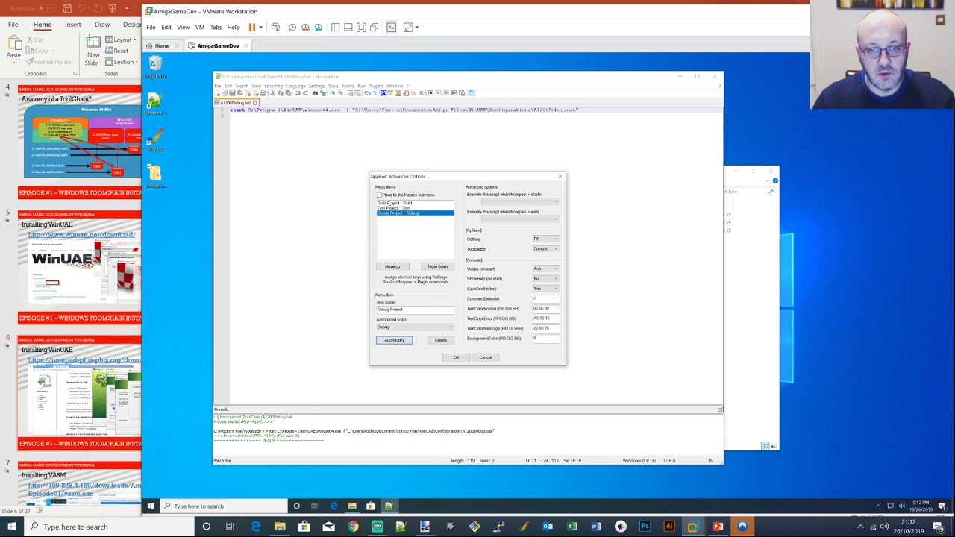
Accept the NppExec advanced options and restart Notepad++ to apply them
{"action": "left_click", "coordinate": [456, 358]}
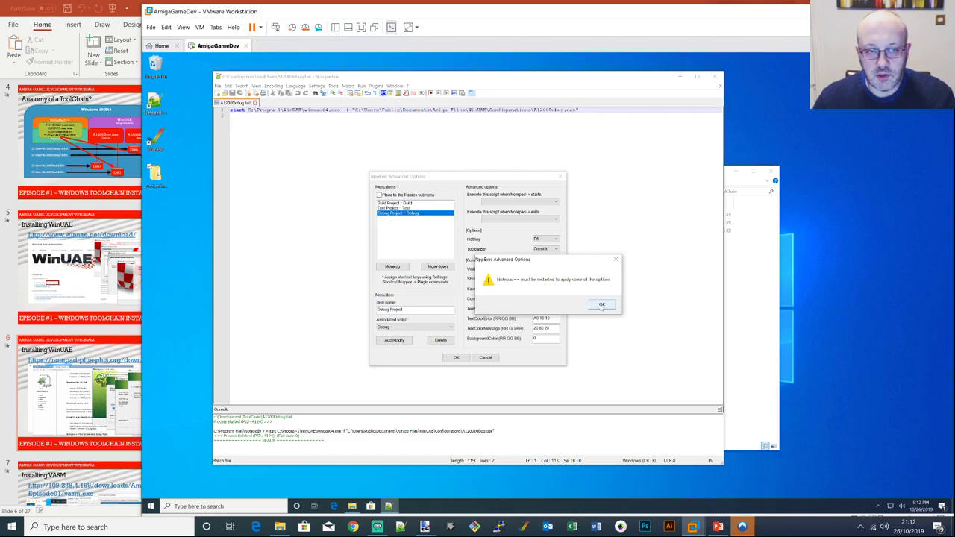
{"action": "left_click", "coordinate": [602, 305]}
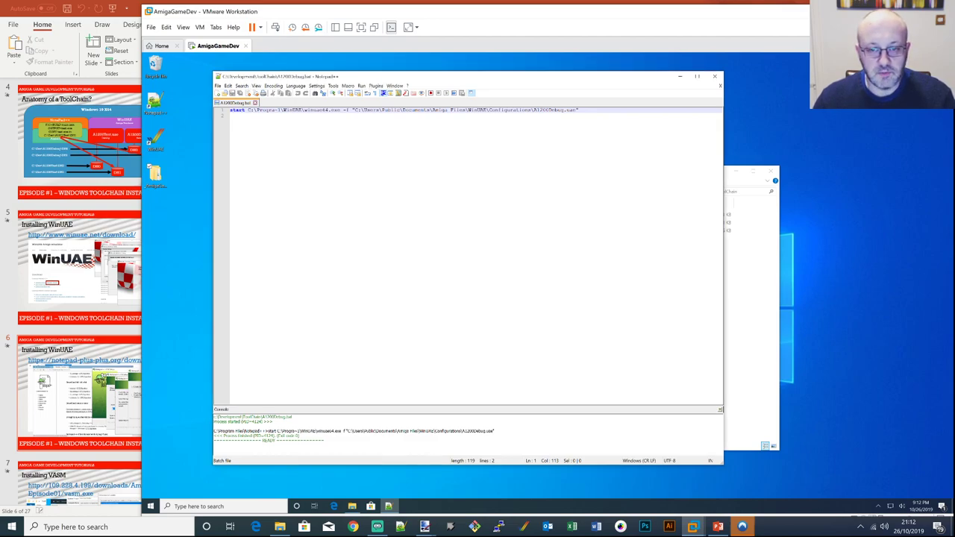
{"action": "left_click", "coordinate": [714, 77]}
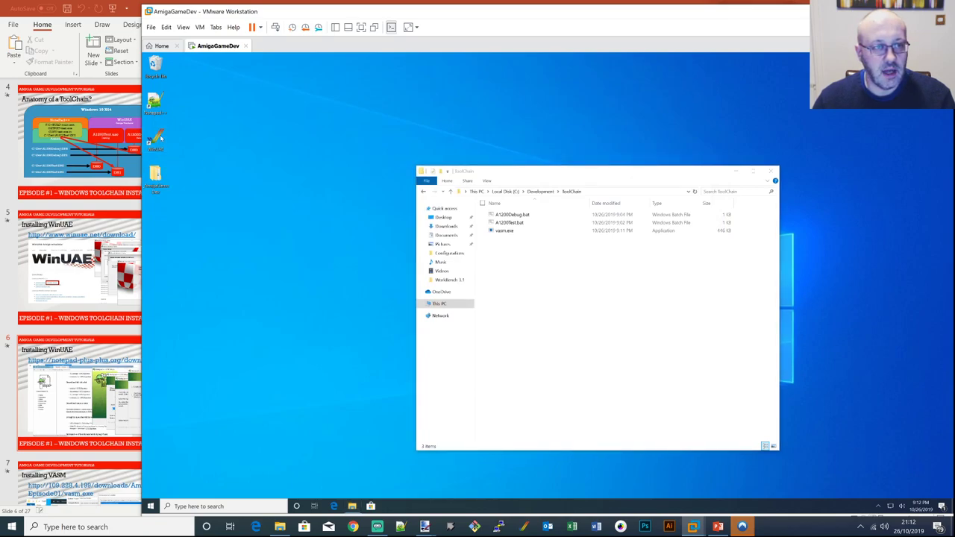
{"action": "double_click", "coordinate": [154, 103]}
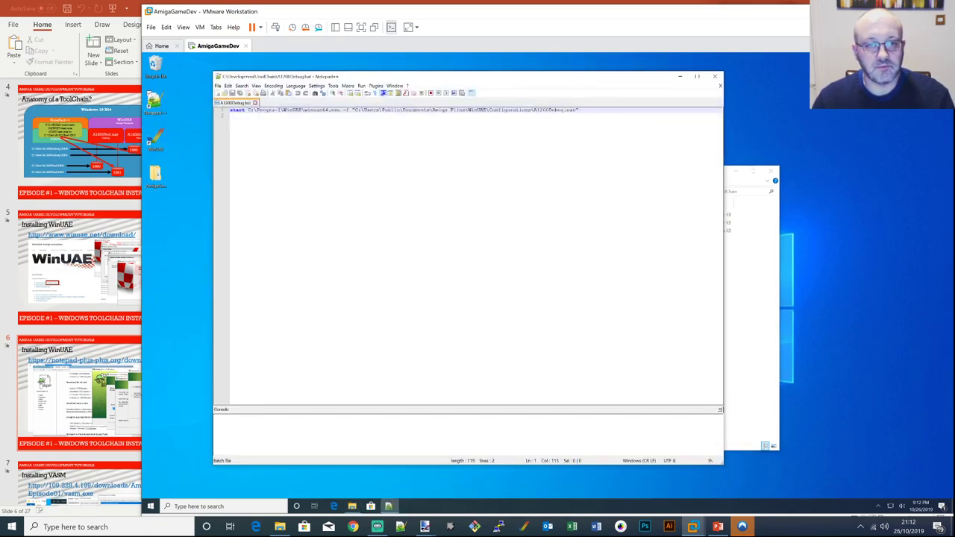
In the Shortcut Mapper's plugin commands, assign Shift+F10 to the Build Project command
{"action": "left_click", "coordinate": [317, 85]}
{"action": "left_click", "coordinate": [336, 111]}
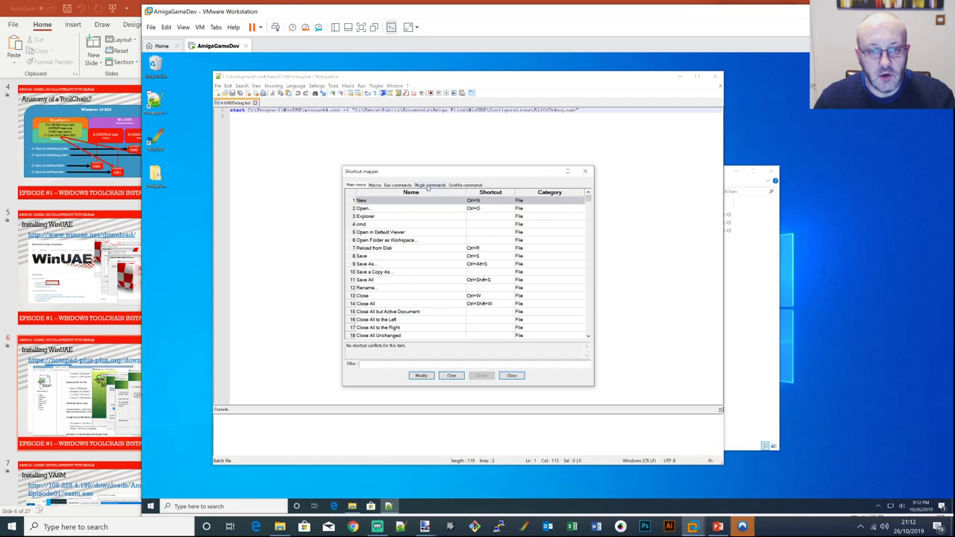
{"action": "left_click", "coordinate": [428, 186]}
{"action": "left_click_drag", "start_coordinate": [589, 200], "coordinate": [593, 336]}
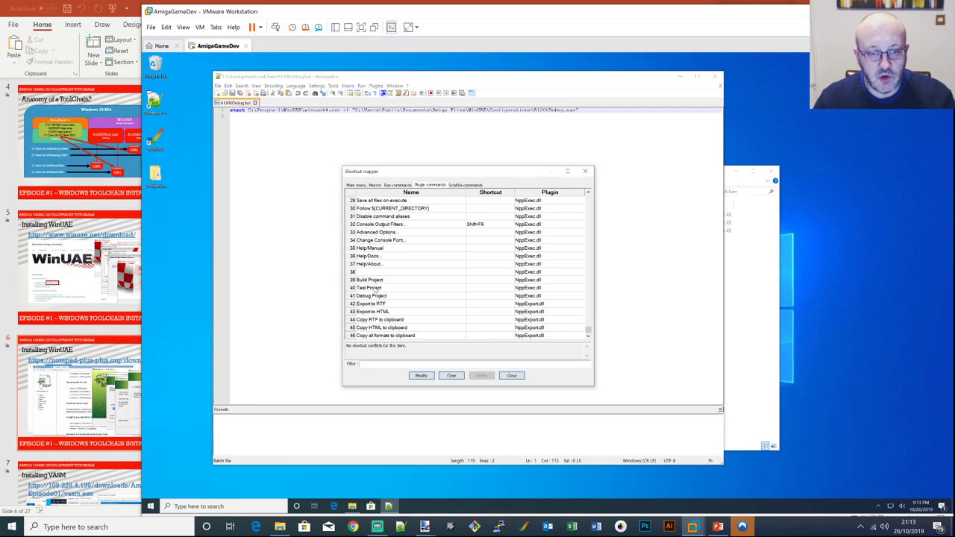
{"action": "double_click", "coordinate": [381, 281]}
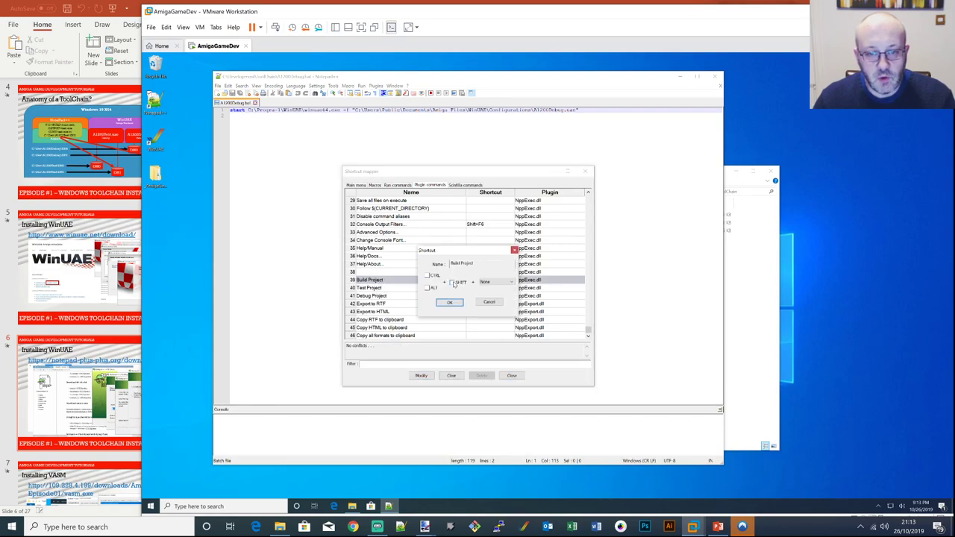
{"action": "left_click", "coordinate": [453, 283]}
{"action": "left_click", "coordinate": [496, 283]}
{"action": "scroll", "coordinate": [514, 341], "scroll_direction": "down", "scroll_amount": 3}
{"action": "scroll", "coordinate": [514, 341], "scroll_direction": "down", "scroll_amount": 2}
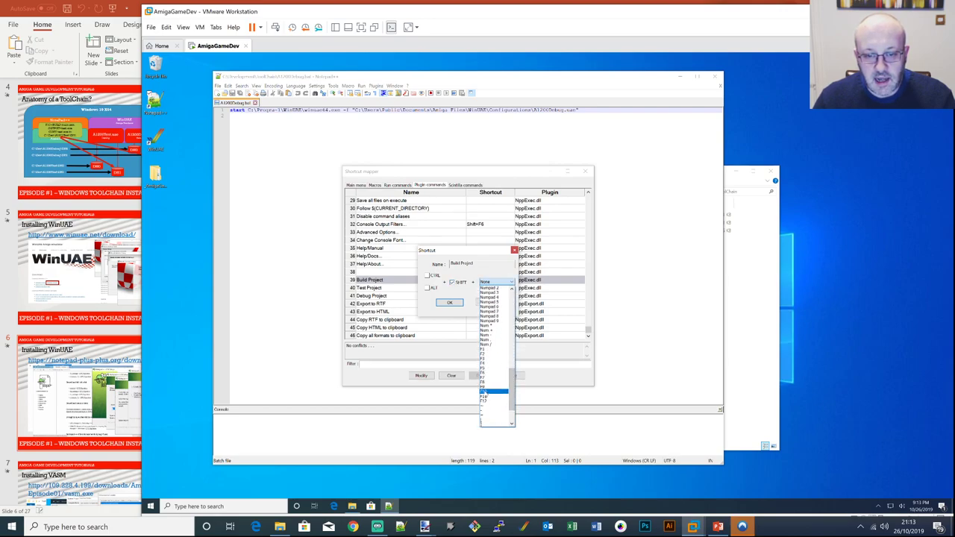
{"action": "left_click", "coordinate": [487, 394]}
{"action": "left_click", "coordinate": [449, 302]}
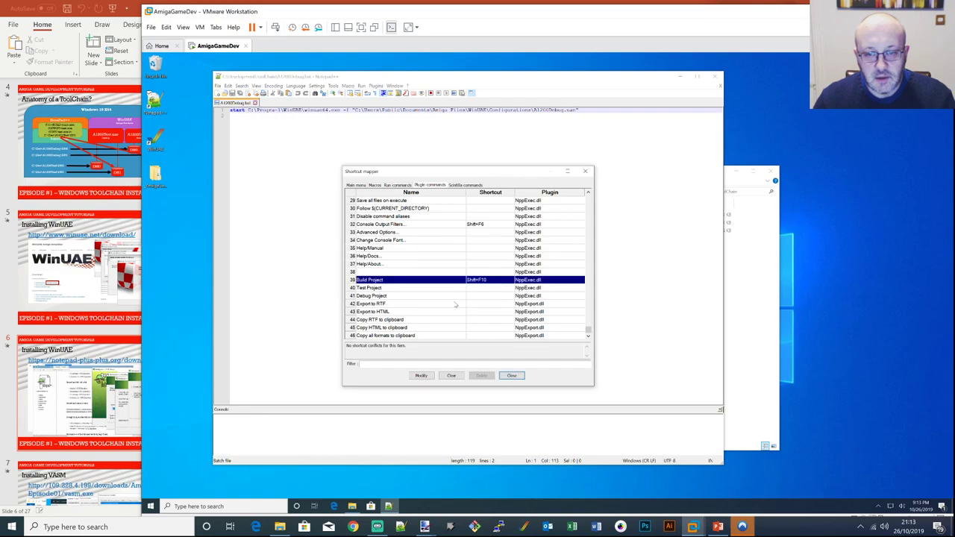
Assign the Shift+F11 shortcut to the Test Project plugin command
{"action": "double_click", "coordinate": [381, 288]}
{"action": "left_click", "coordinate": [452, 283]}
{"action": "left_click", "coordinate": [498, 282]}
{"action": "scroll", "coordinate": [511, 388], "scroll_direction": "down", "scroll_amount": 5}
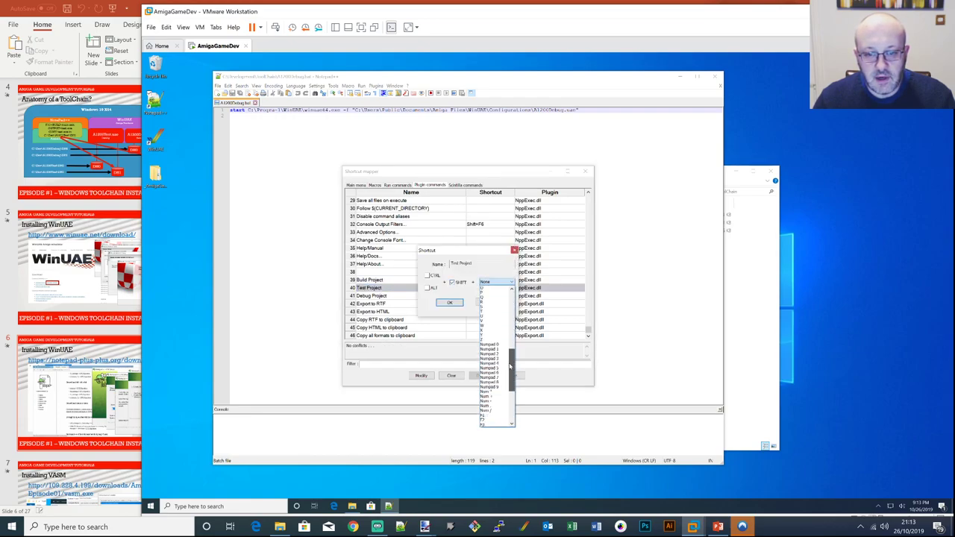
{"action": "left_click", "coordinate": [493, 366]}
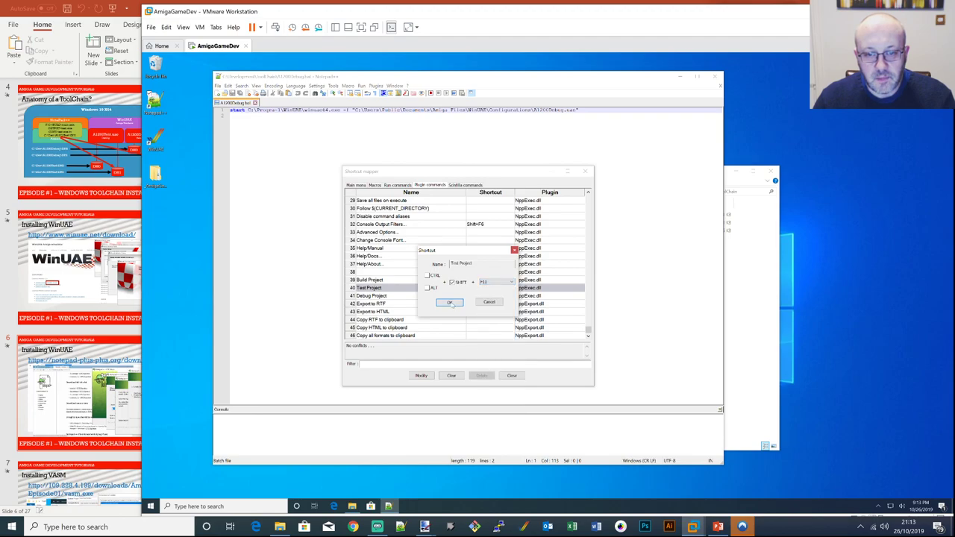
{"action": "left_click", "coordinate": [450, 303]}
Assign the Shift+F12 shortcut to the Debug Project plugin command and close the Shortcut Mapper
{"action": "double_click", "coordinate": [451, 296]}
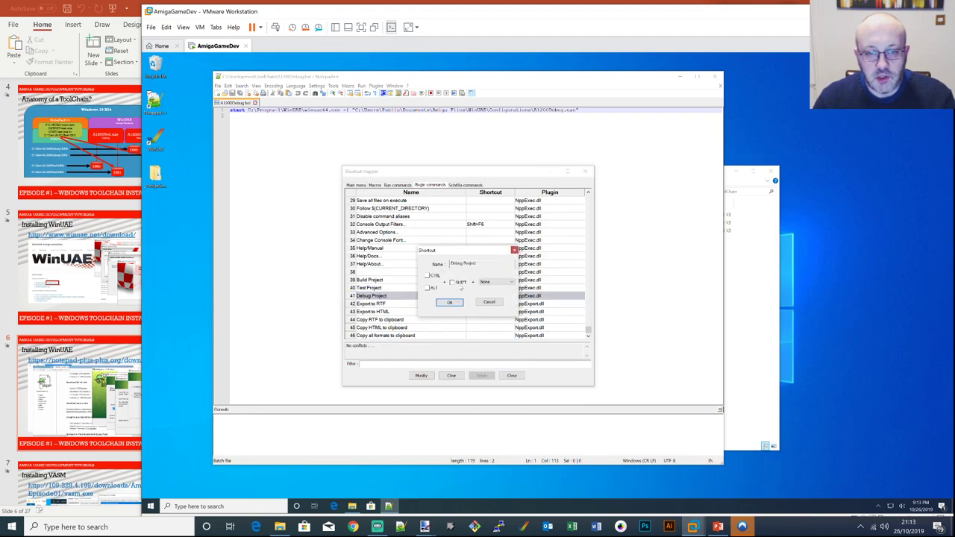
{"action": "left_click", "coordinate": [453, 282]}
{"action": "left_click", "coordinate": [499, 282]}
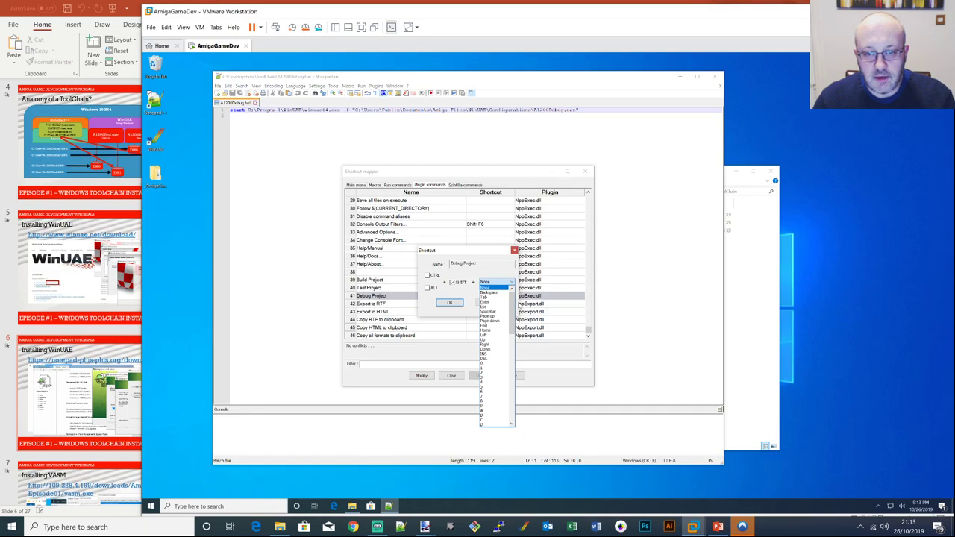
{"action": "scroll", "coordinate": [492, 350], "scroll_direction": "down", "scroll_amount": 10}
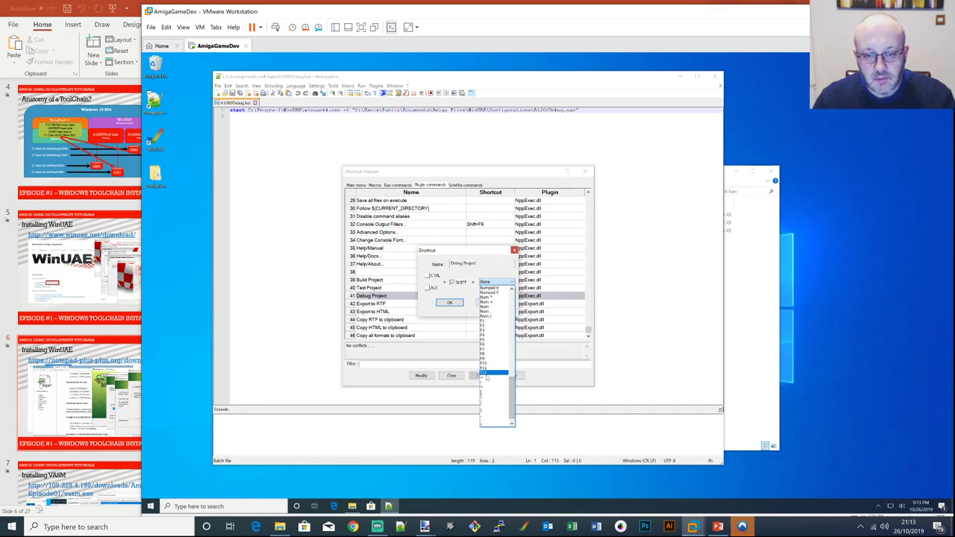
{"action": "left_click", "coordinate": [487, 374]}
{"action": "left_click", "coordinate": [450, 303]}
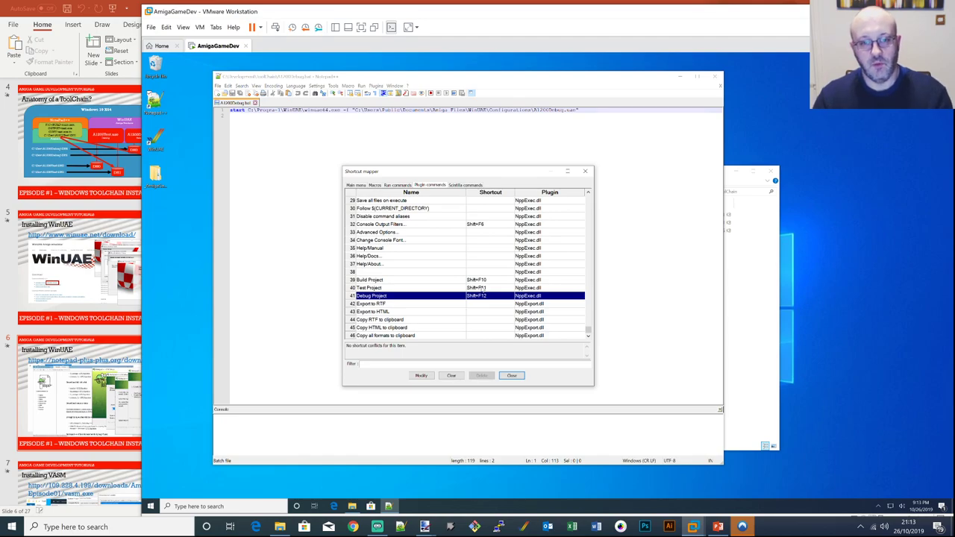
{"action": "left_click", "coordinate": [512, 375]}
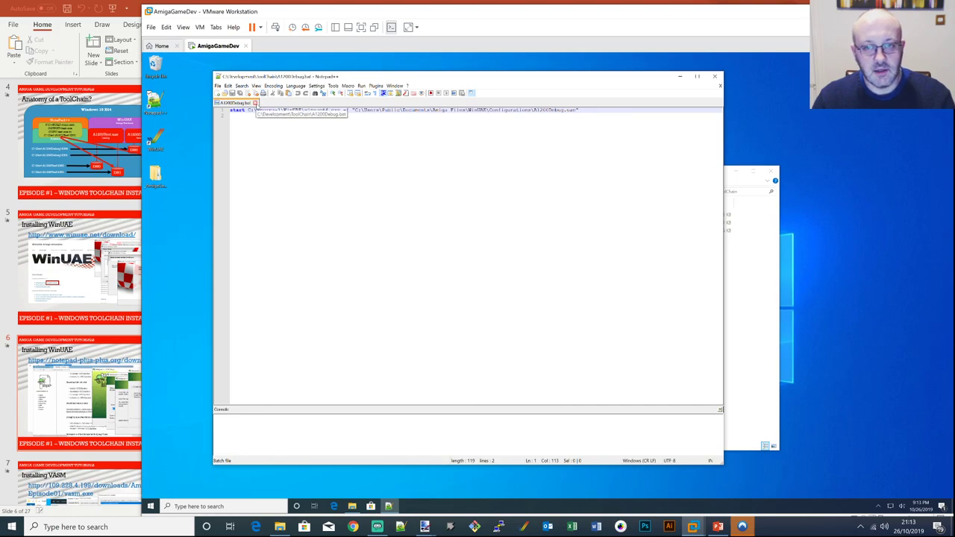
Close A1200Debug.bat and add a START: label on the second line of the empty new file
{"action": "left_click", "coordinate": [255, 103]}
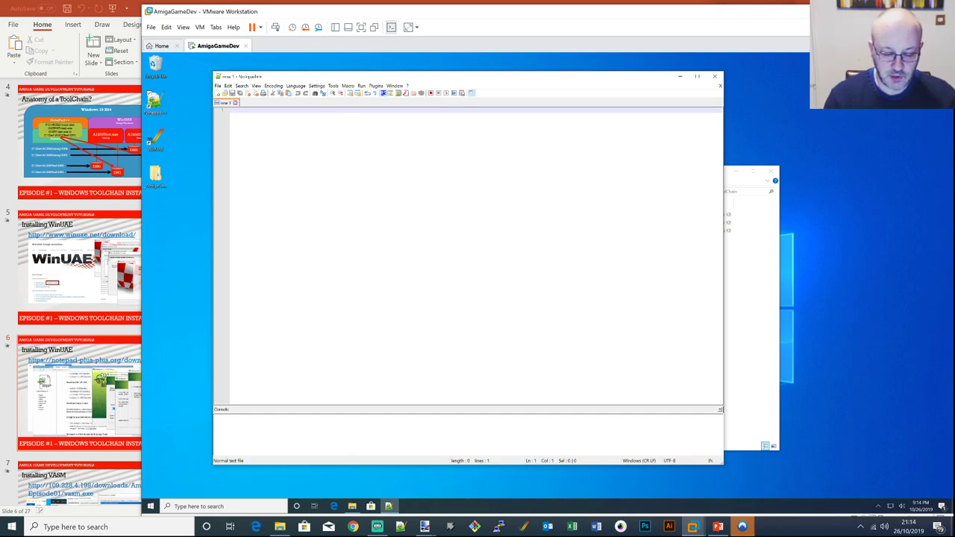
{"action": "key", "text": "Return"}
{"action": "type", "text": "START"}
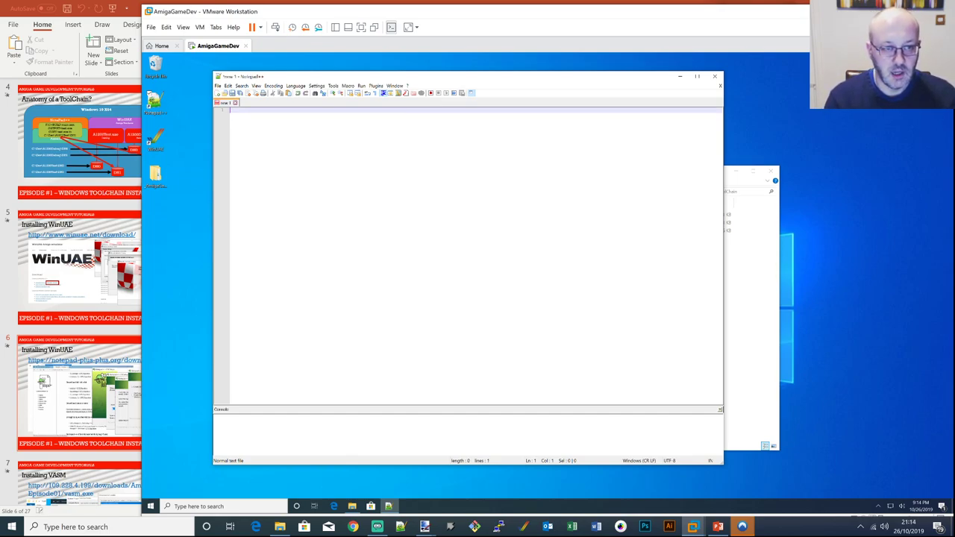
{"action": "type", "text": ":"}
{"action": "key", "text": "Return"}
{"action": "key", "text": "Return"}
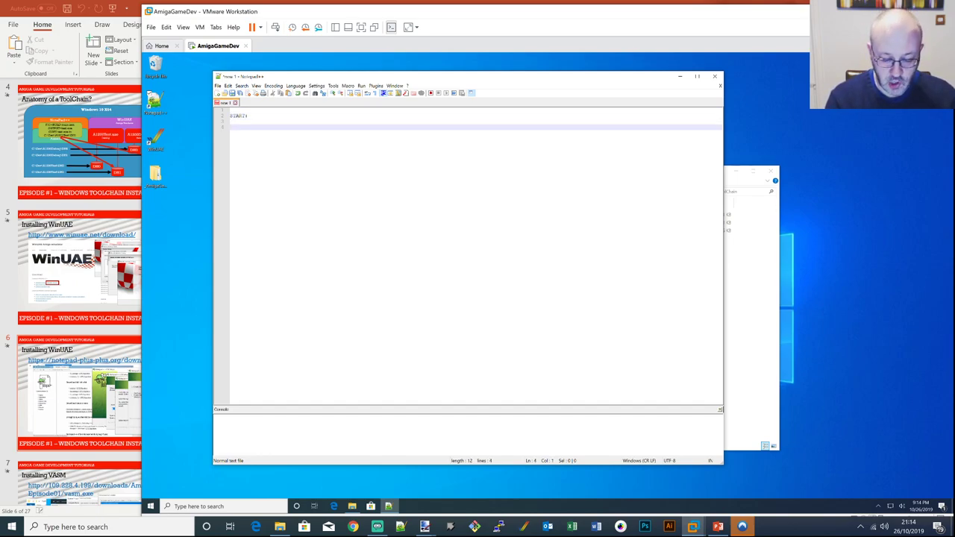
Below the START label, write the line labelled .lmb: with the instruction btst #6,$bfe001
{"action": "key", "text": "BackSpace"}
{"action": "key", "text": "BackSpace"}
{"action": "key", "text": "Tab"}
{"action": "type", "text": "btst.b"}
{"action": "key", "text": "Tab"}
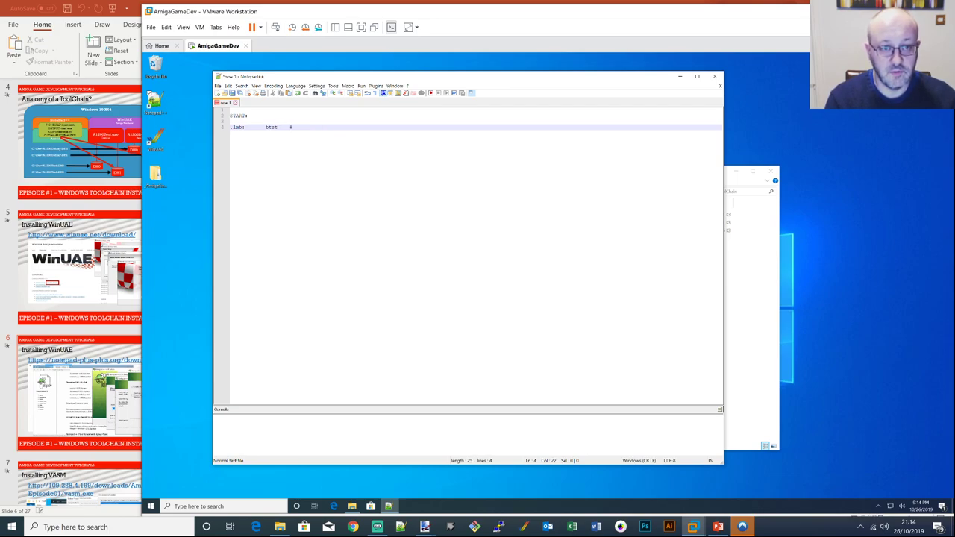
{"action": "type", "text": "#6,$bfe001"}
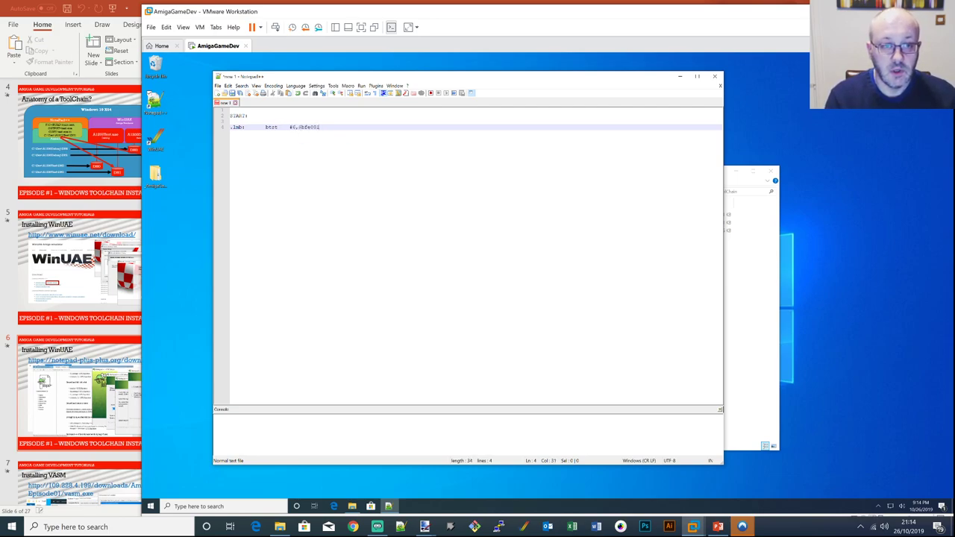
Add the branch instruction bne.s .lmb under the btst line and align it with the instruction column
{"action": "key", "text": "Return"}
{"action": "type", "text": "bne"}
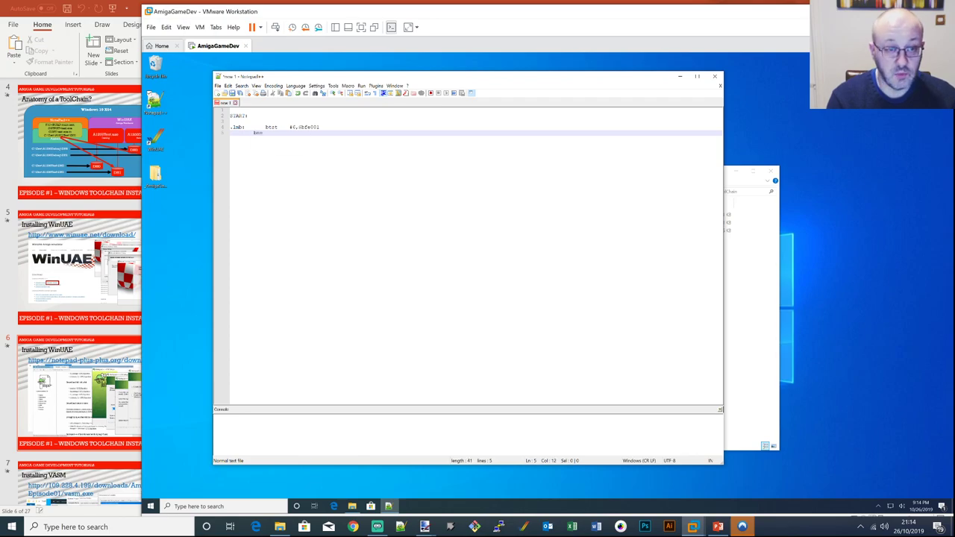
{"action": "type", "text": ".s"}
{"action": "key", "text": "Tab"}
{"action": "type", "text": ".l"}
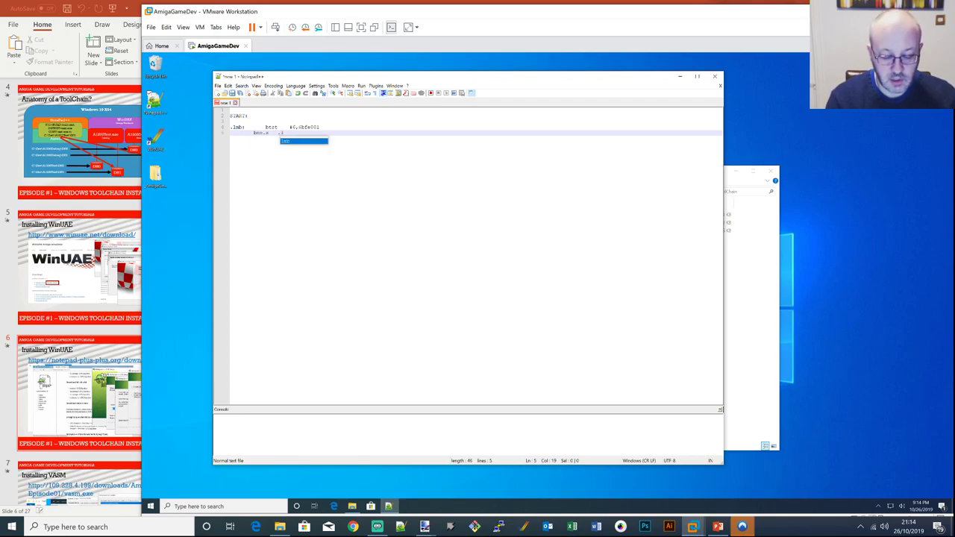
{"action": "key", "text": "Escape"}
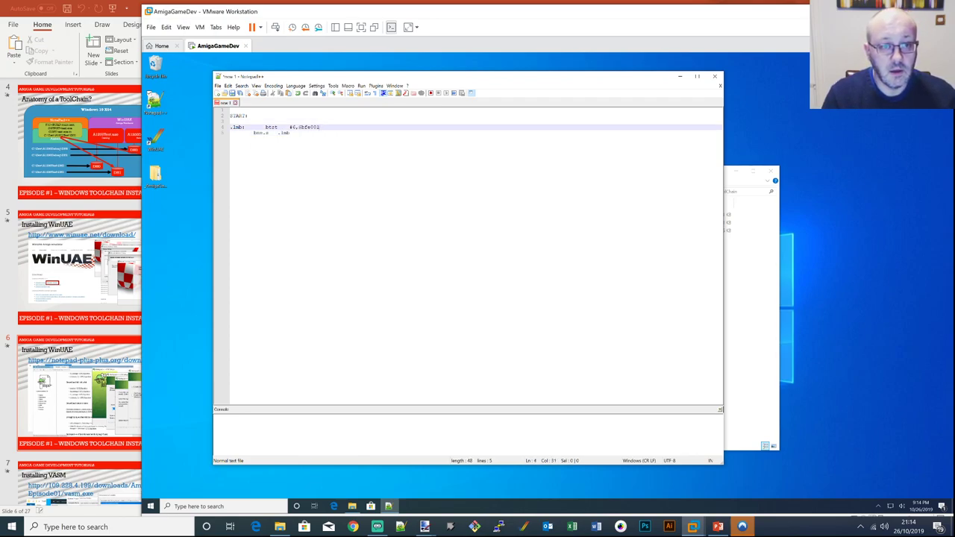
{"action": "key", "text": "Tab"}
Finish the routine after a blank line with moveq #0,d0 and rts
{"action": "key", "text": "Return"}
{"action": "key", "text": "Return"}
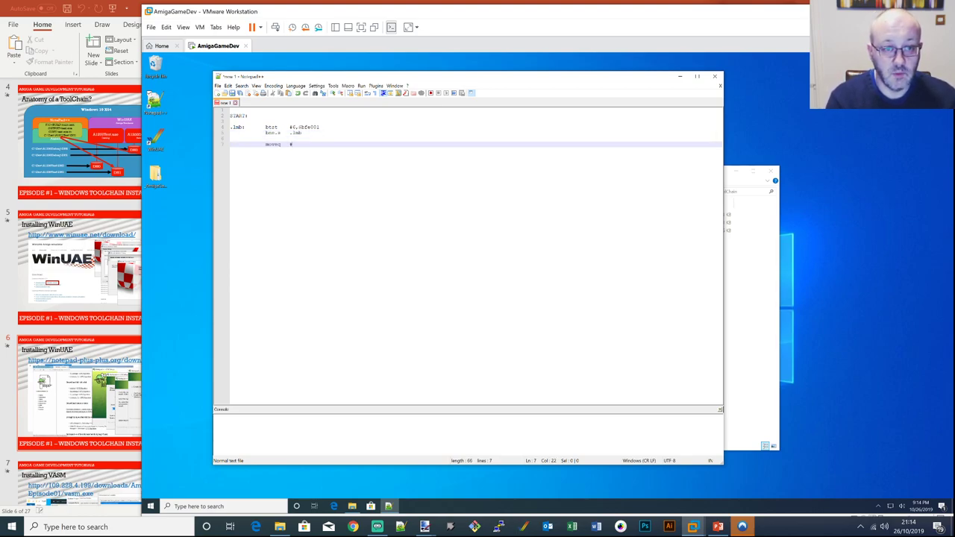
{"action": "key", "text": "Return"}
{"action": "type", "text": "rts"}
{"action": "key", "text": "Return"}
{"action": "key", "text": "Return"}
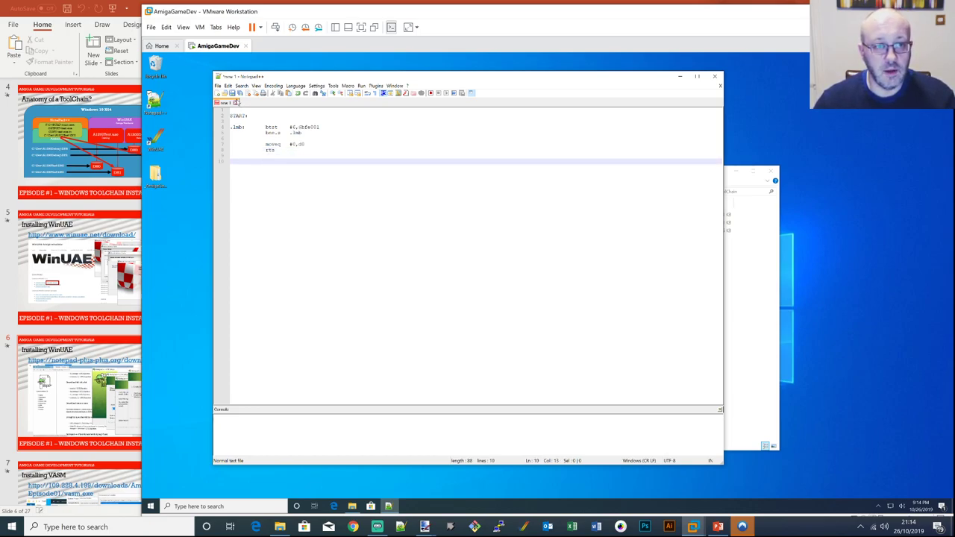
While saving the new file, create a folder named AmigaDev in C:\Development and open it
{"action": "left_click", "coordinate": [219, 85]}
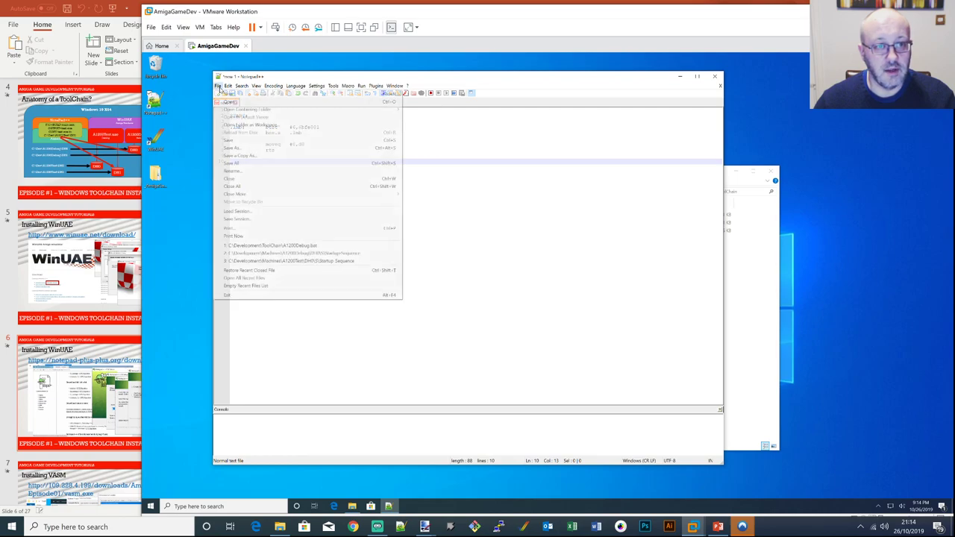
{"action": "left_click", "coordinate": [261, 148]}
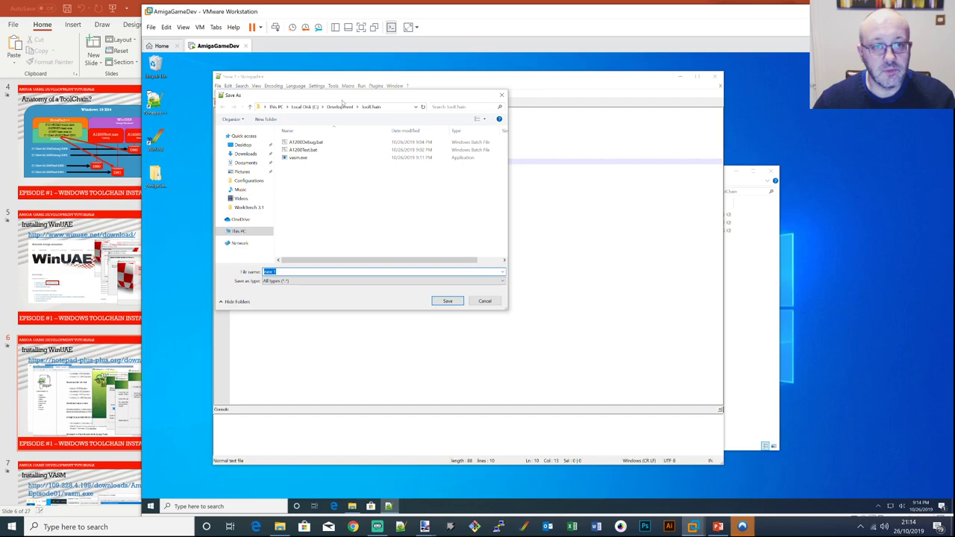
{"action": "left_click_drag", "start_coordinate": [341, 95], "coordinate": [407, 161]}
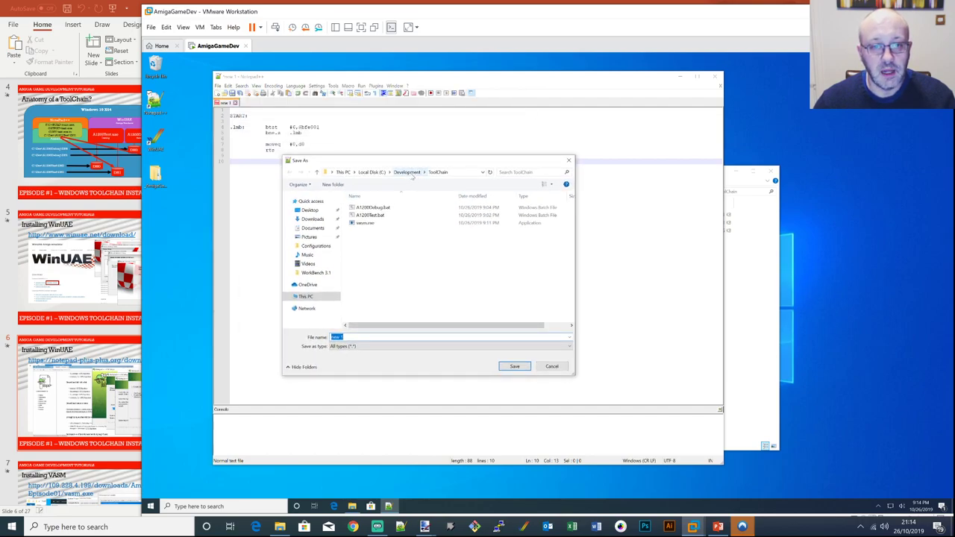
{"action": "left_click", "coordinate": [407, 172]}
{"action": "right_click", "coordinate": [405, 257]}
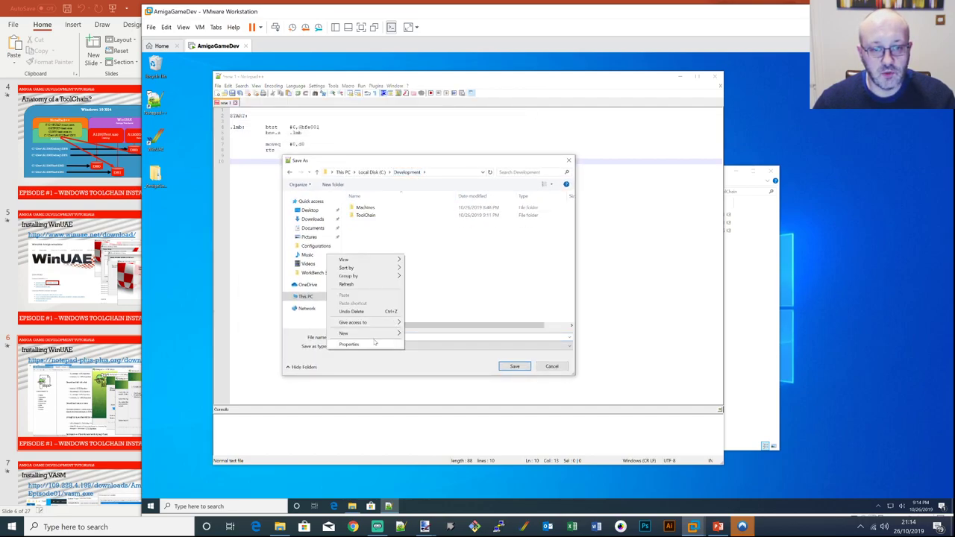
{"action": "mouse_move", "coordinate": [392, 335]}
{"action": "left_click", "coordinate": [434, 337]}
{"action": "type", "text": "AmigaDev"}
{"action": "key", "text": "Return"}
{"action": "key", "text": "Return"}
Save the assembly source as main.asm in the AmigaDev folder
{"action": "key", "text": "alt+n"}
{"action": "type", "text": "main.asm"}
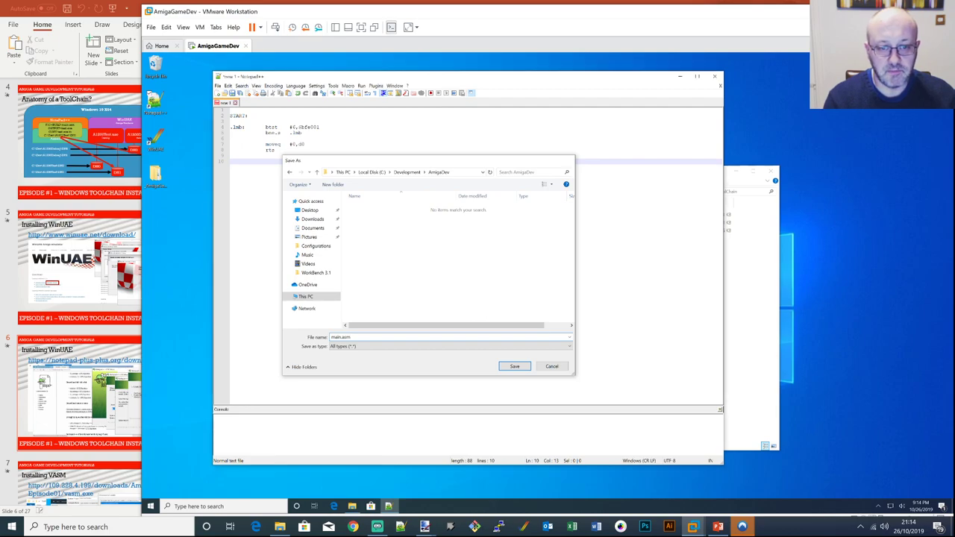
{"action": "key", "text": "Return"}
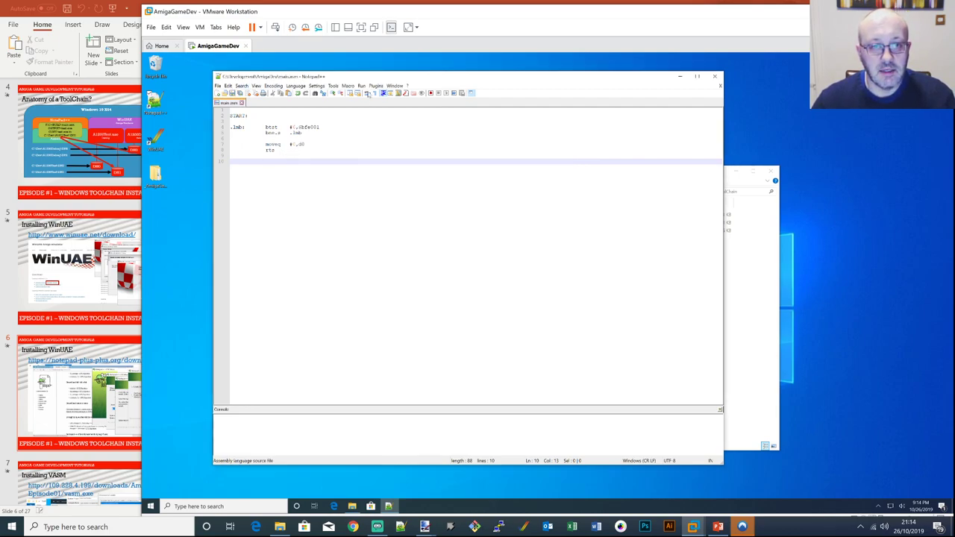
Review the commands and source path in the NppExec Build script without executing it
{"action": "left_click", "coordinate": [361, 86]}
{"action": "left_click", "coordinate": [375, 86]}
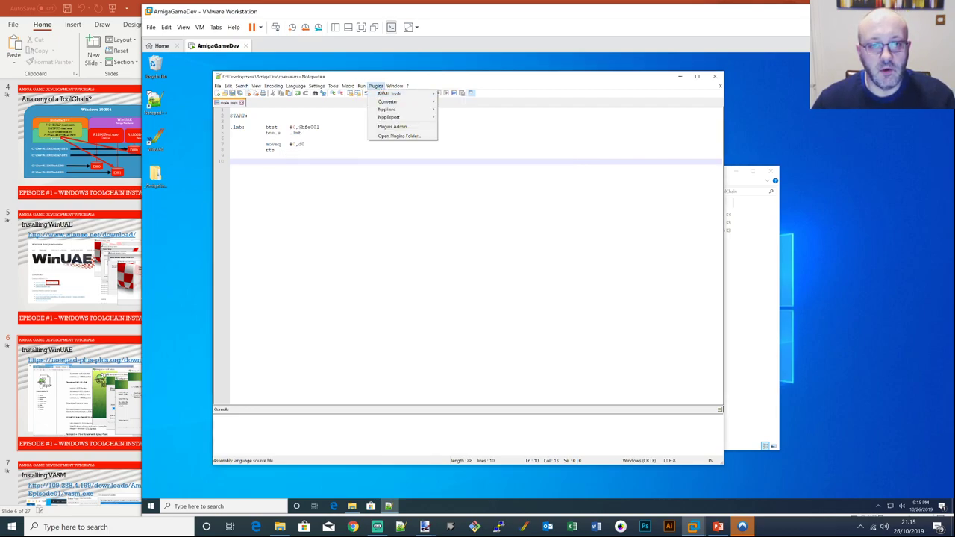
{"action": "mouse_move", "coordinate": [393, 110]}
{"action": "left_click", "coordinate": [462, 112]}
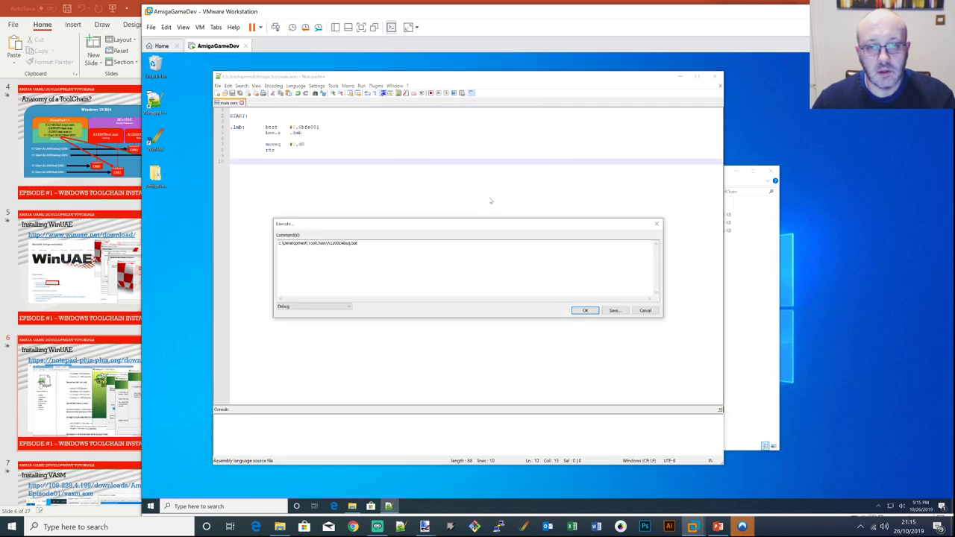
{"action": "left_click", "coordinate": [306, 306]}
{"action": "left_click", "coordinate": [296, 317]}
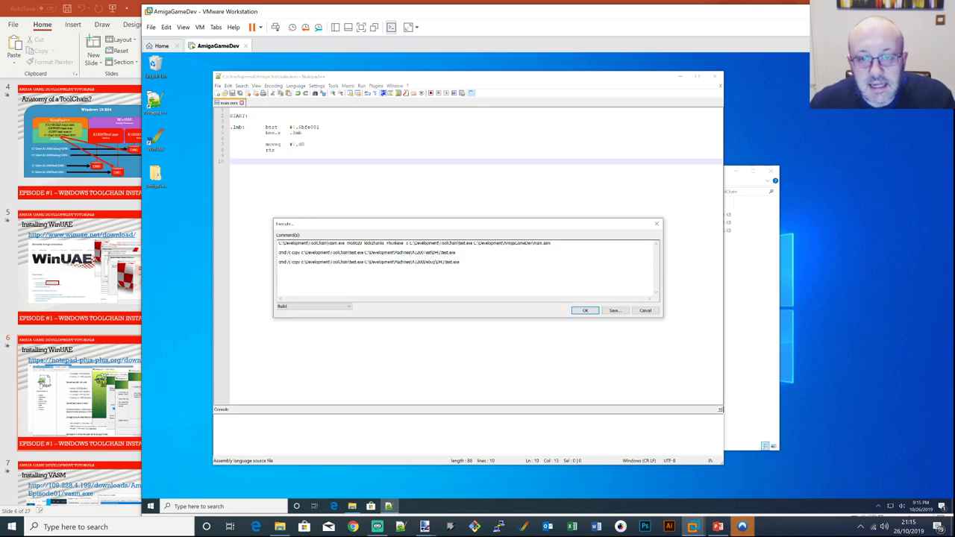
{"action": "left_click", "coordinate": [644, 310]}
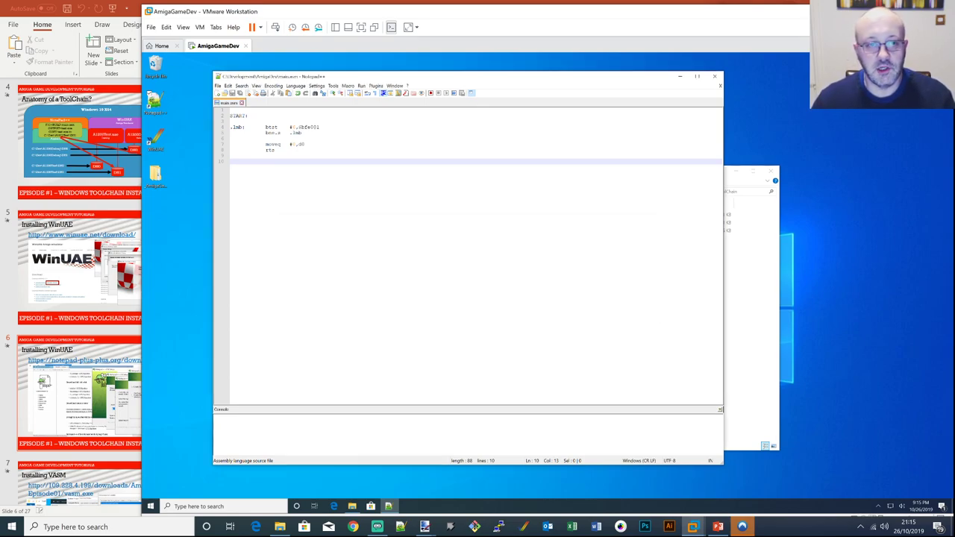
{"action": "left_click", "coordinate": [242, 102]}
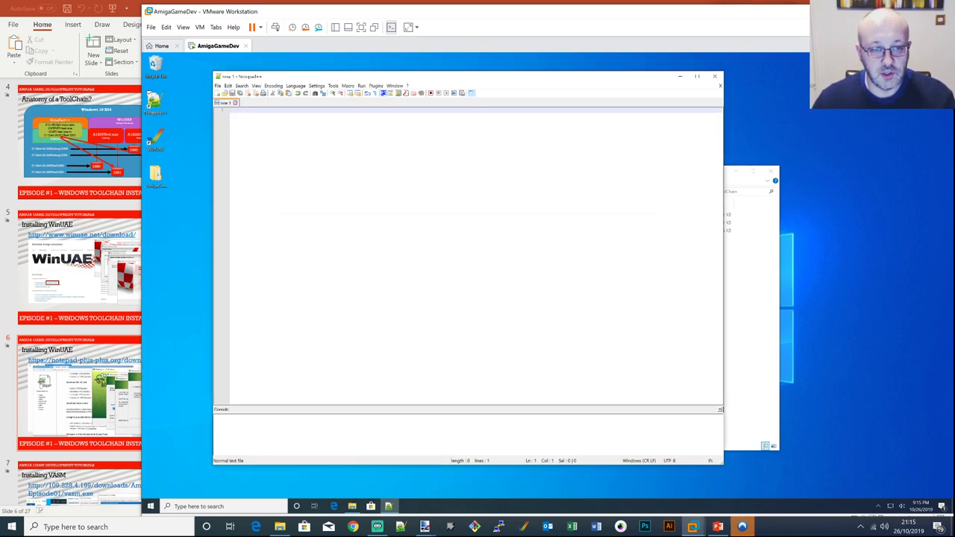
{"action": "left_click", "coordinate": [218, 85]}
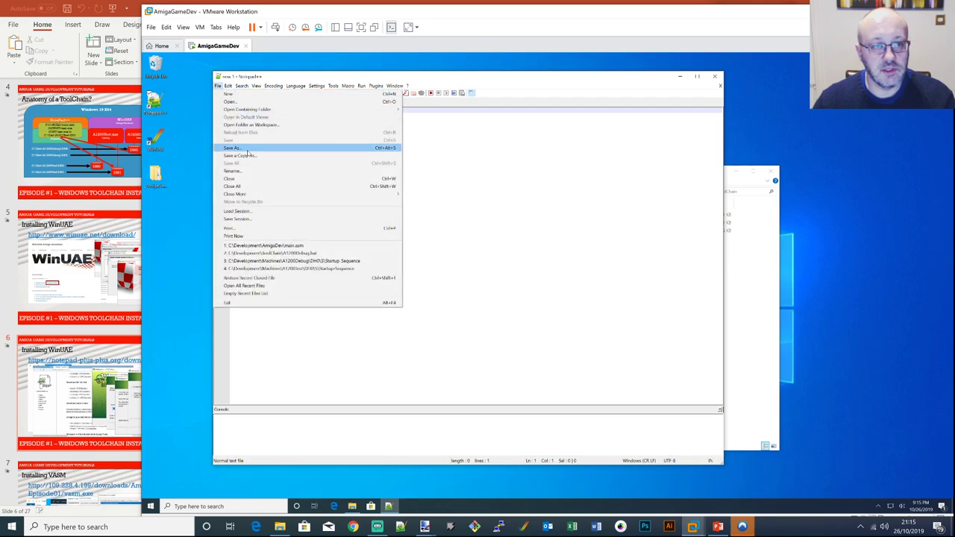
{"action": "left_click", "coordinate": [248, 149]}
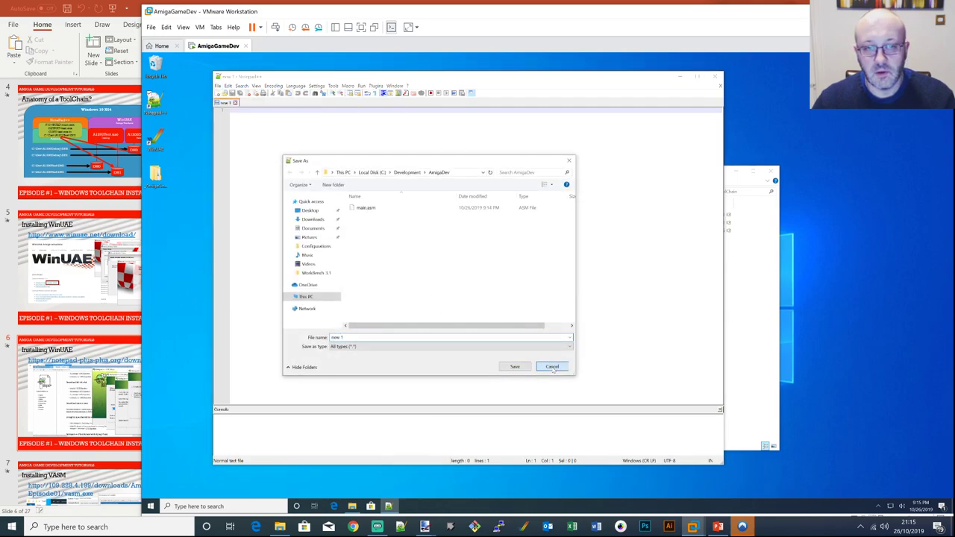
{"action": "left_click", "coordinate": [552, 367]}
{"action": "left_click", "coordinate": [218, 85]}
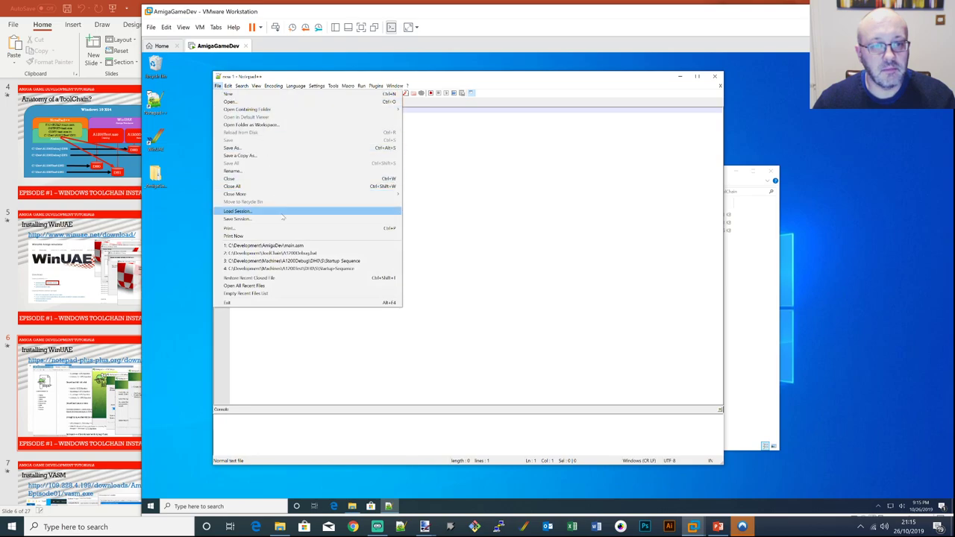
{"action": "left_click", "coordinate": [300, 246]}
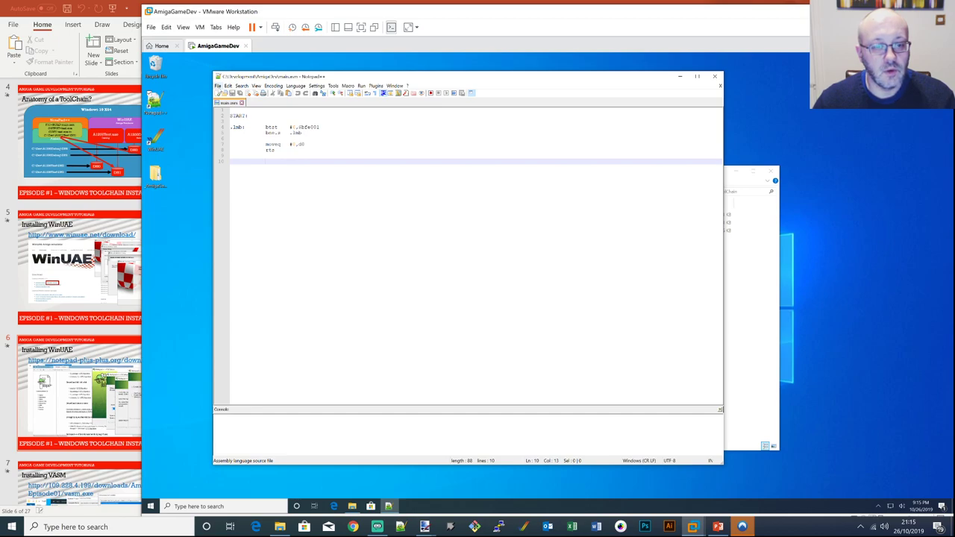
Close main.asm and rename the AmigaDev folder in C:\Development to AmigaGameDev in File Explorer
{"action": "left_click", "coordinate": [241, 103]}
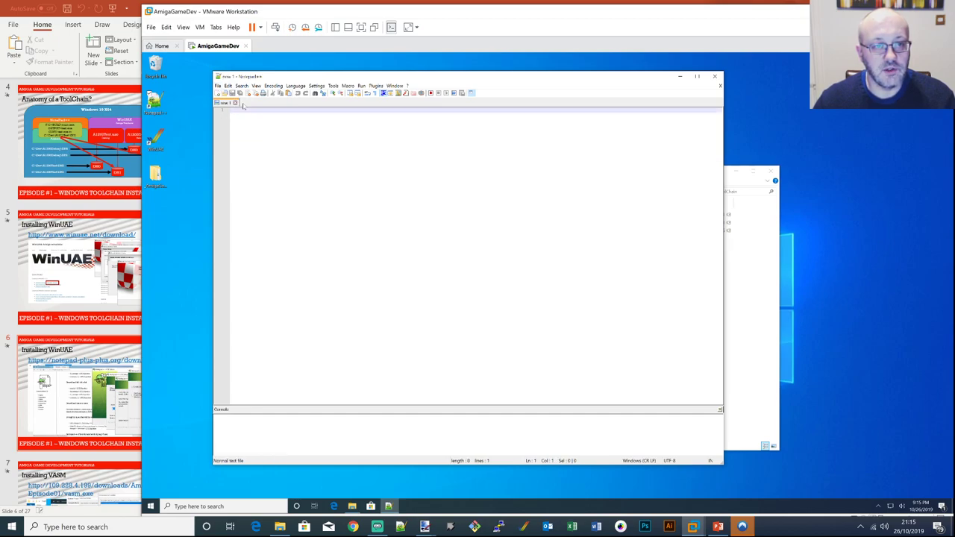
{"action": "left_click", "coordinate": [351, 506]}
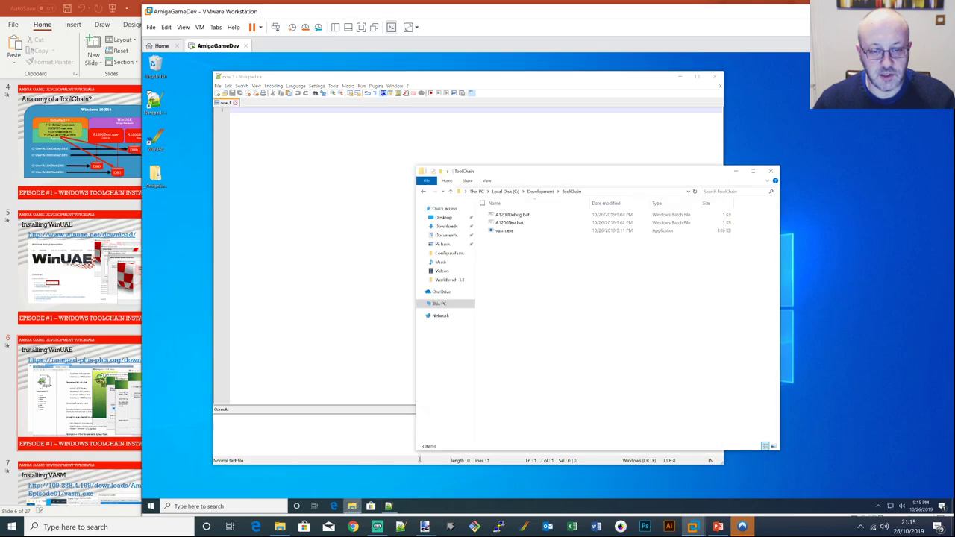
{"action": "left_click", "coordinate": [540, 191]}
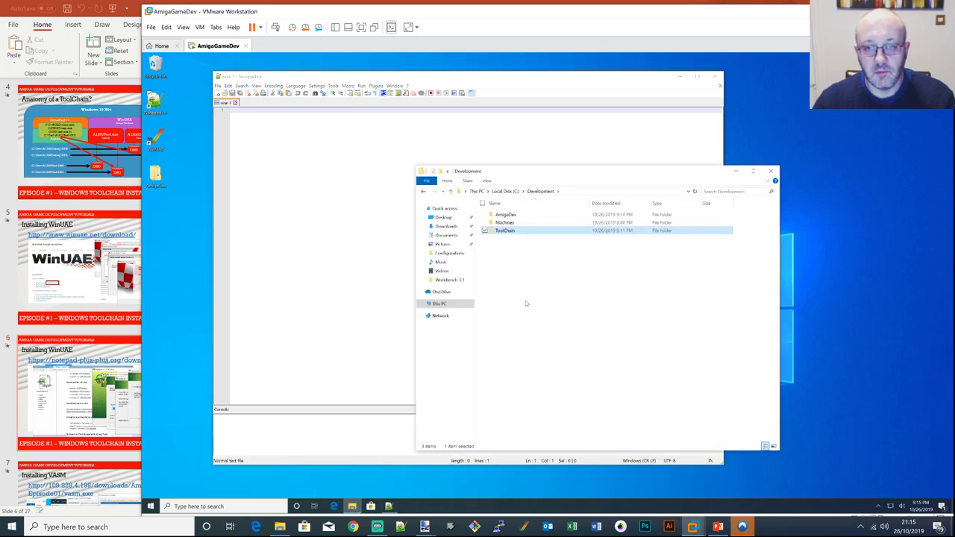
{"action": "left_click", "coordinate": [506, 215]}
{"action": "left_click", "coordinate": [506, 215]}
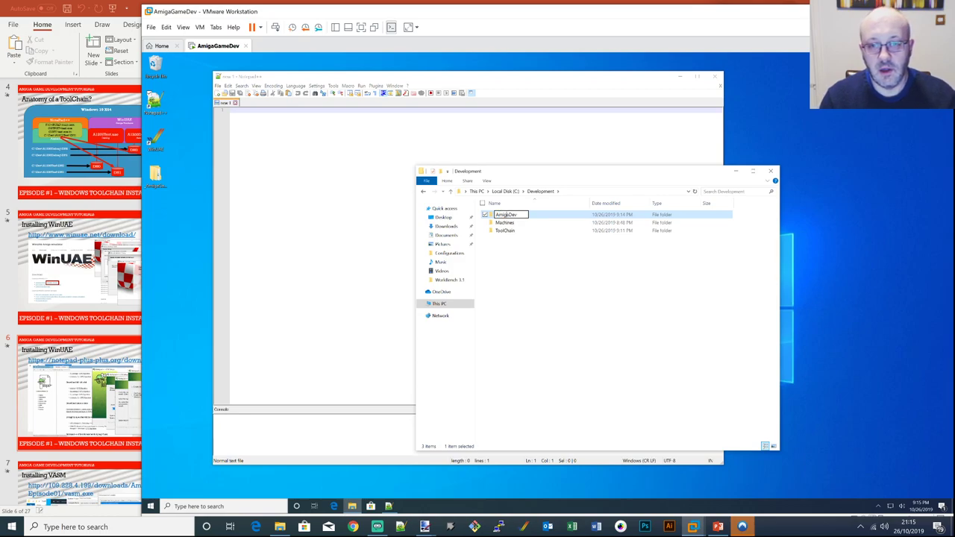
{"action": "type", "text": "Game"}
{"action": "key", "text": "Return"}
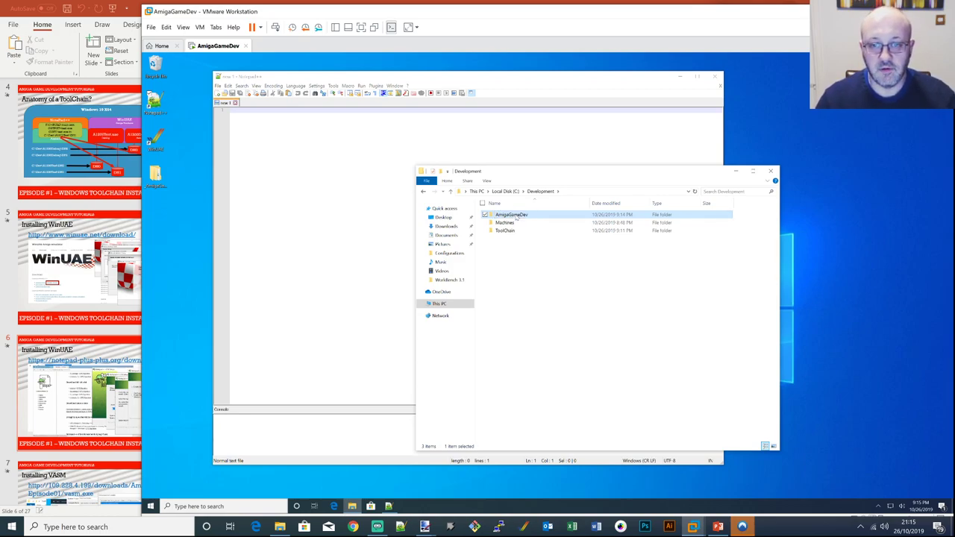
Open main.asm from C:\Development\AmigaGameDev in Notepad++
{"action": "left_click", "coordinate": [314, 224]}
{"action": "left_click", "coordinate": [218, 85]}
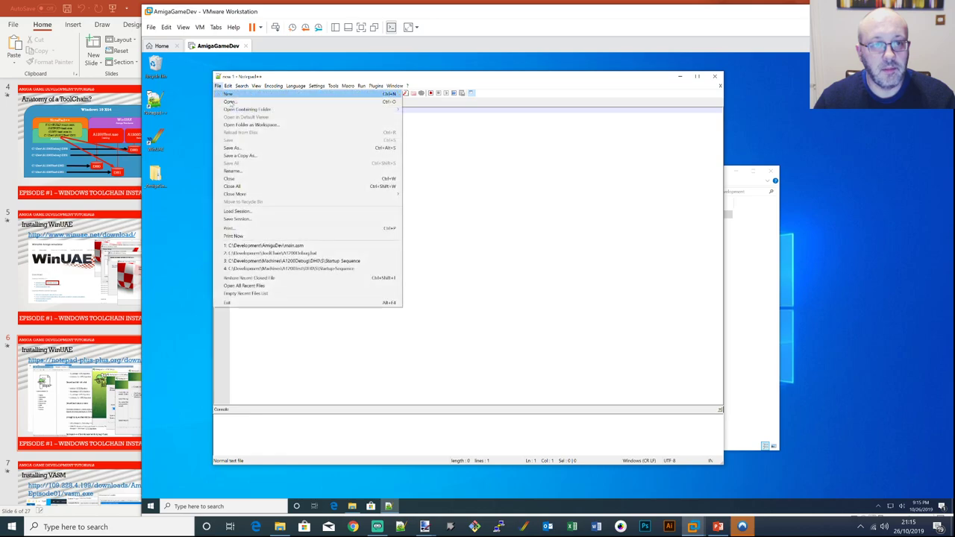
{"action": "left_click", "coordinate": [230, 102]}
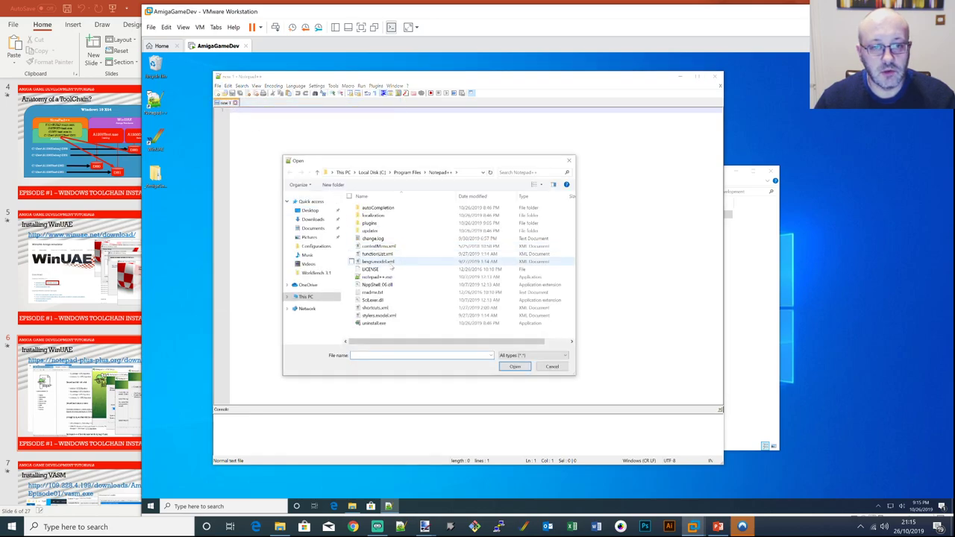
{"action": "left_click", "coordinate": [371, 172]}
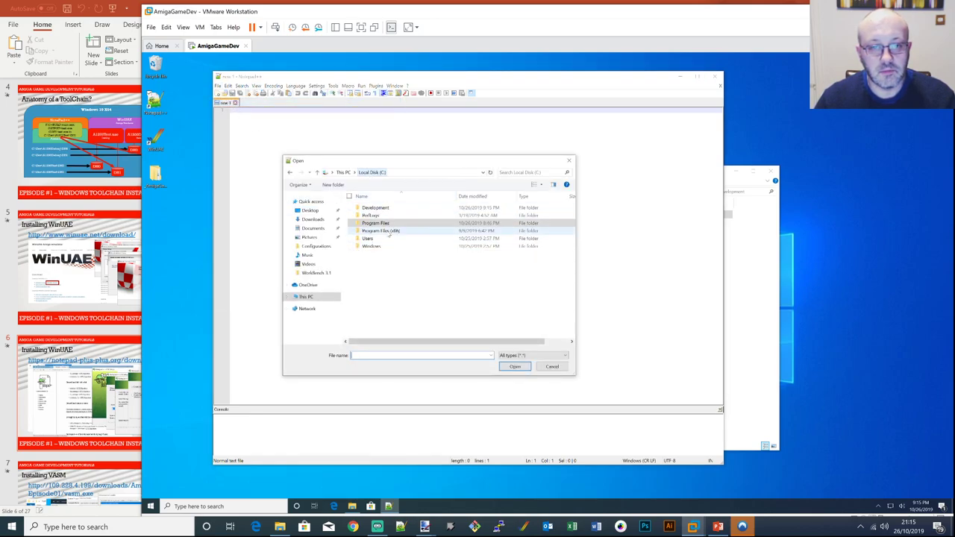
{"action": "double_click", "coordinate": [377, 208]}
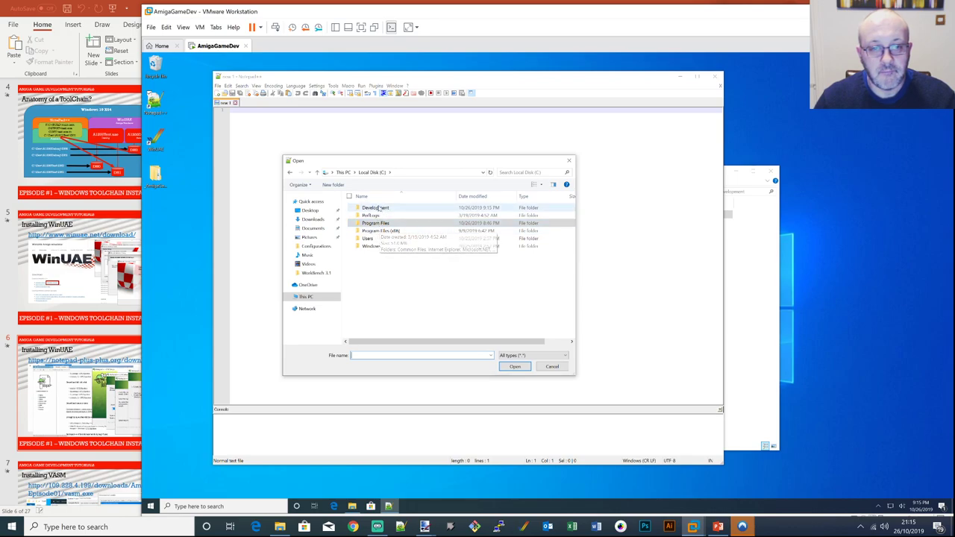
{"action": "double_click", "coordinate": [378, 208]}
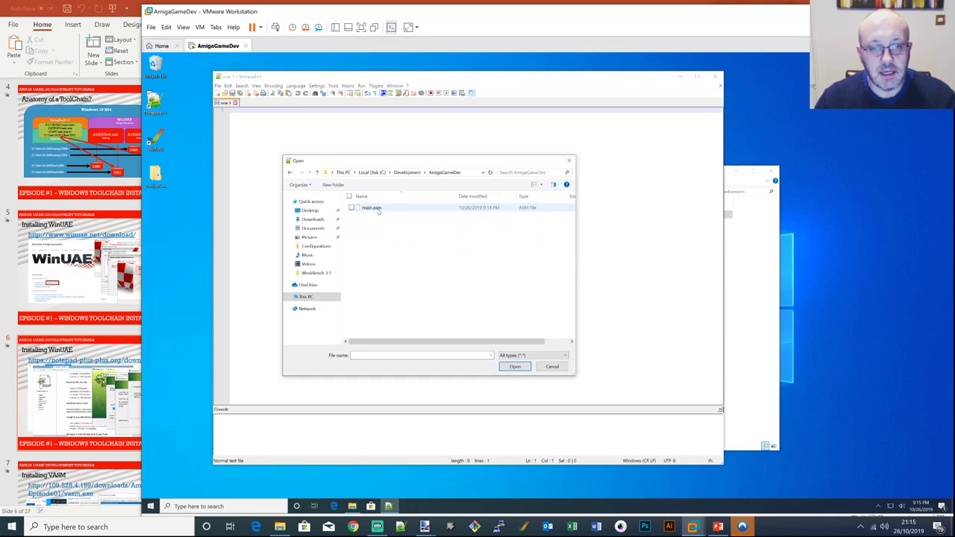
{"action": "double_click", "coordinate": [373, 208]}
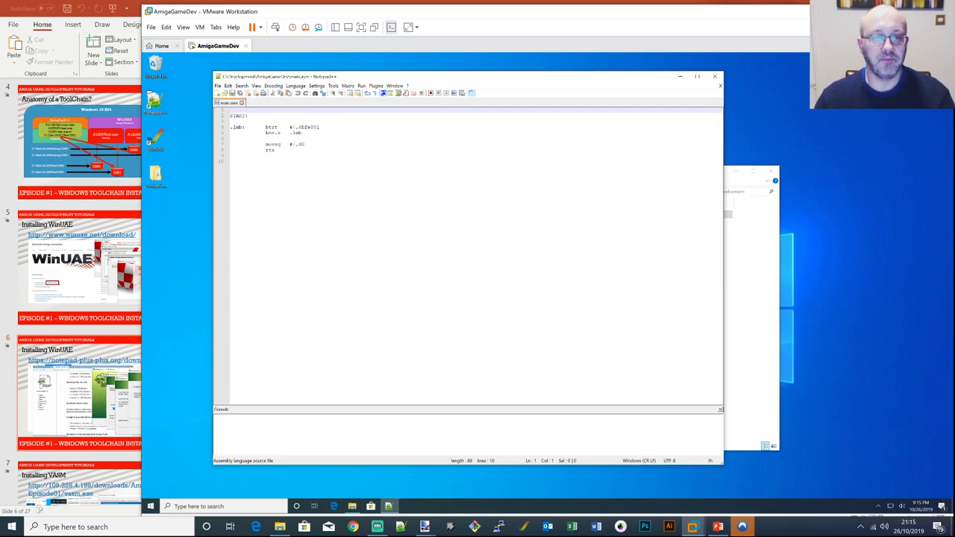
Run the Build script on main.asm and enlarge the console to check the assembler output and code size
{"action": "left_click", "coordinate": [265, 161]}
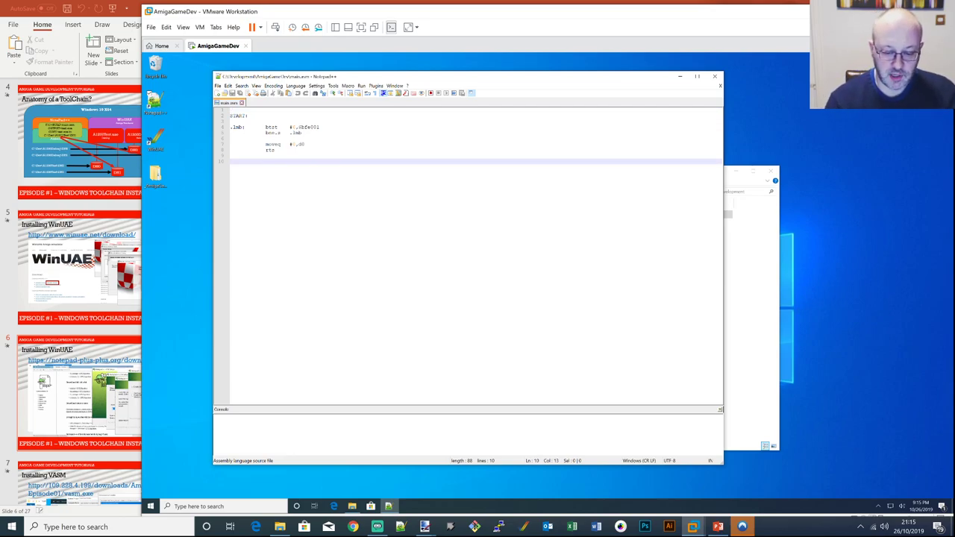
{"action": "key", "text": "ctrl+F6"}
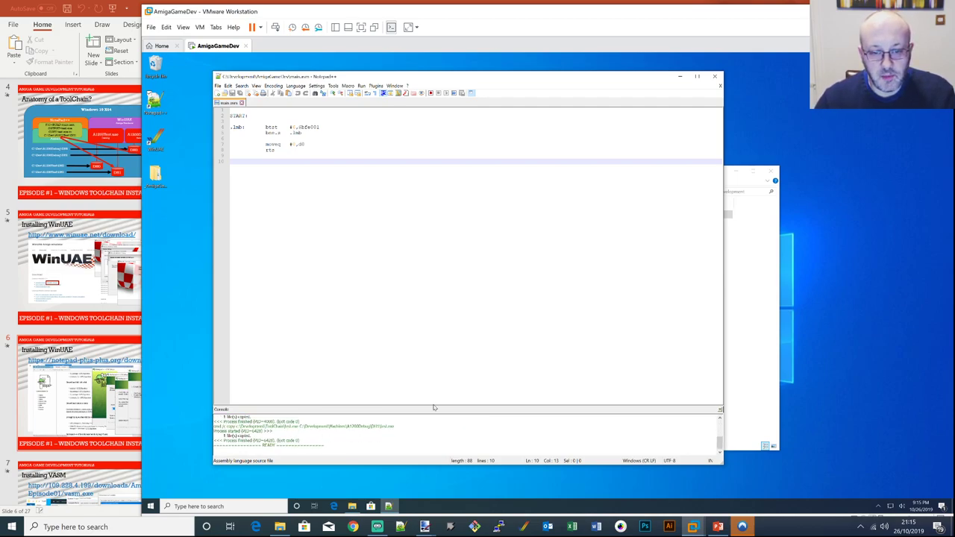
{"action": "left_click_drag", "start_coordinate": [435, 401], "coordinate": [440, 318]}
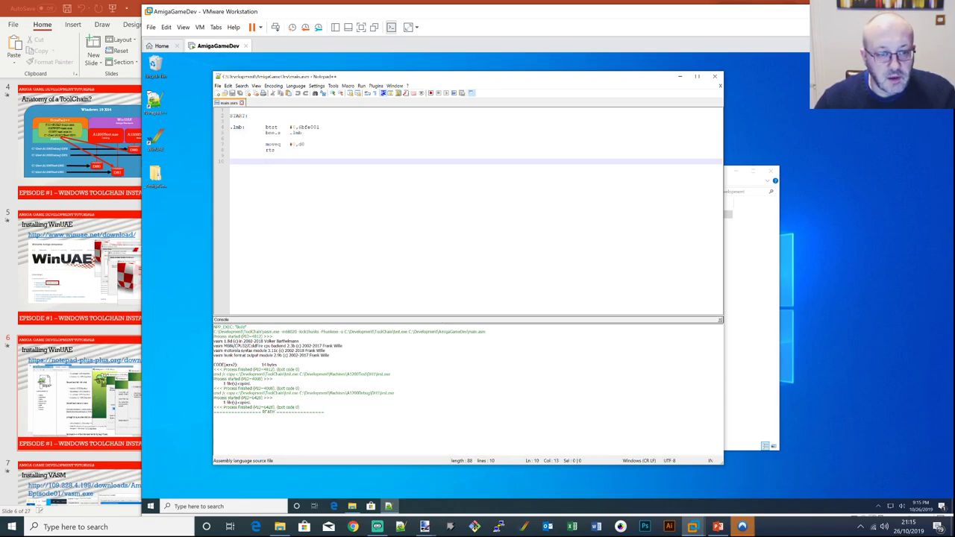
{"action": "left_click_drag", "start_coordinate": [214, 340], "coordinate": [261, 364]}
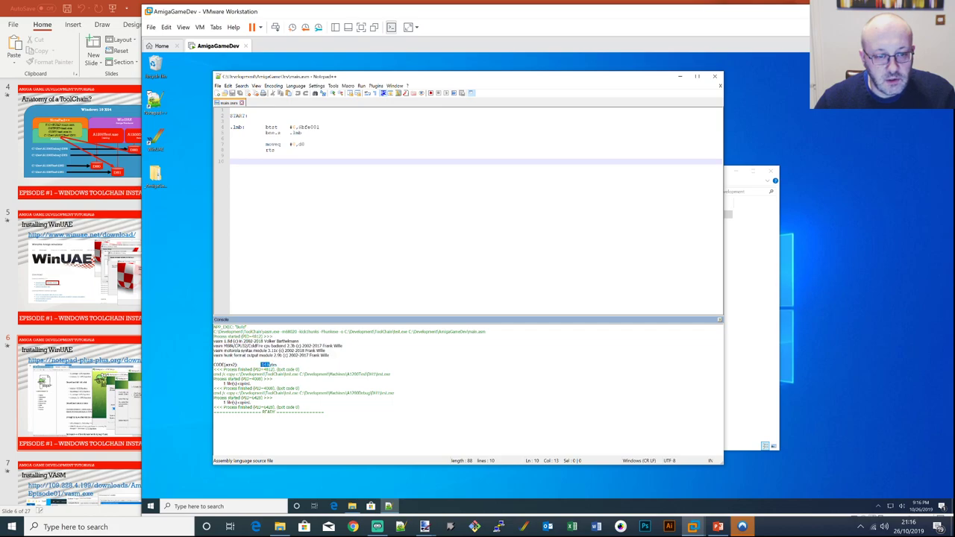
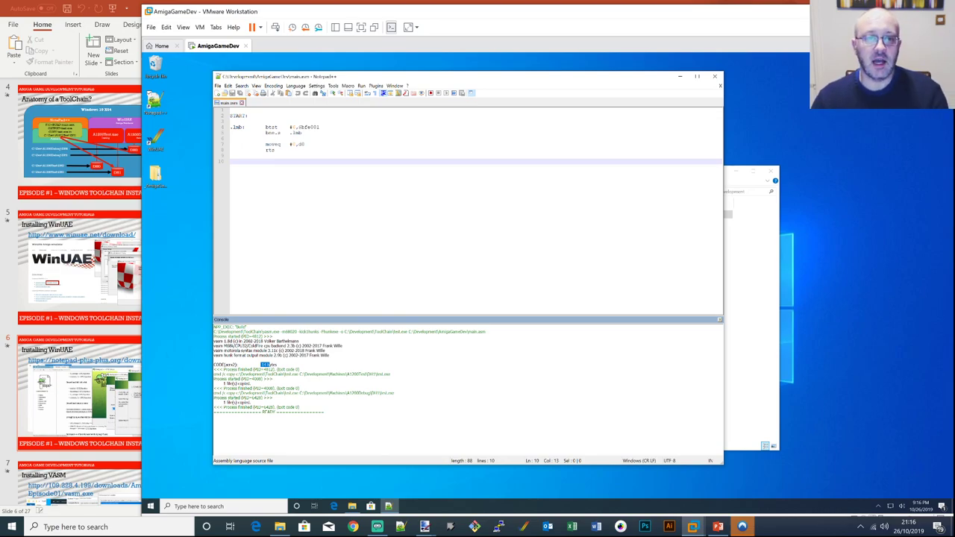
Examine the .lmb mouse-button wait loop, the btst and bne.s lines, in main.asm
{"action": "left_click", "coordinate": [275, 150]}
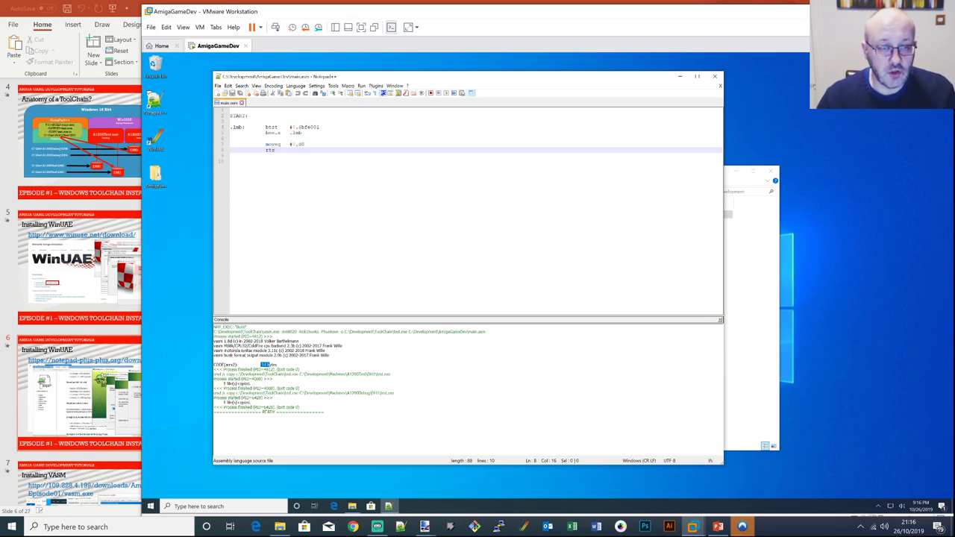
{"action": "key", "text": "Up"}
{"action": "key", "text": "Up"}
{"action": "key", "text": "Home"}
{"action": "key", "text": "shift+Up"}
{"action": "key", "text": "shift+Up"}
{"action": "key", "text": "shift+Up"}
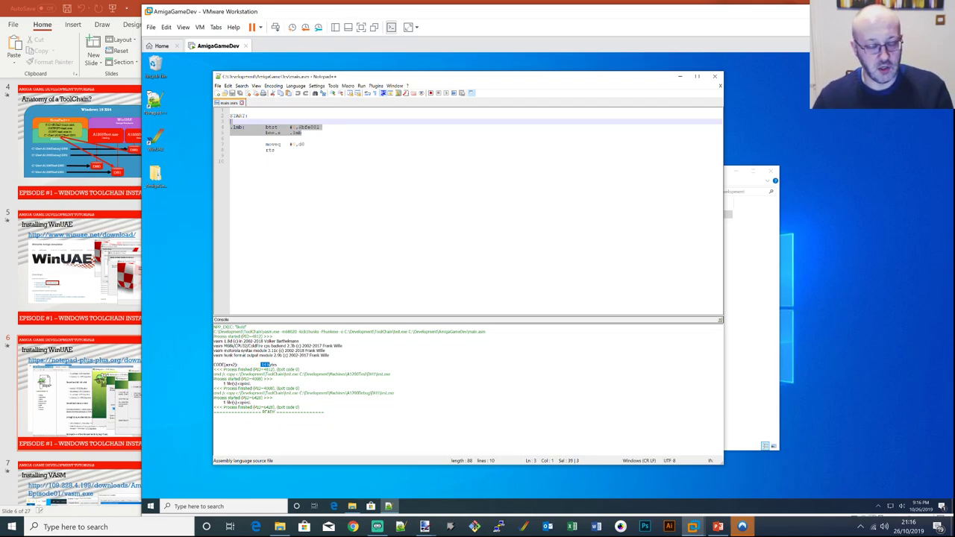
Run the Test script, end the program's wait loop in the A1200Test emulator, and close WinUAE
{"action": "left_click", "coordinate": [269, 161]}
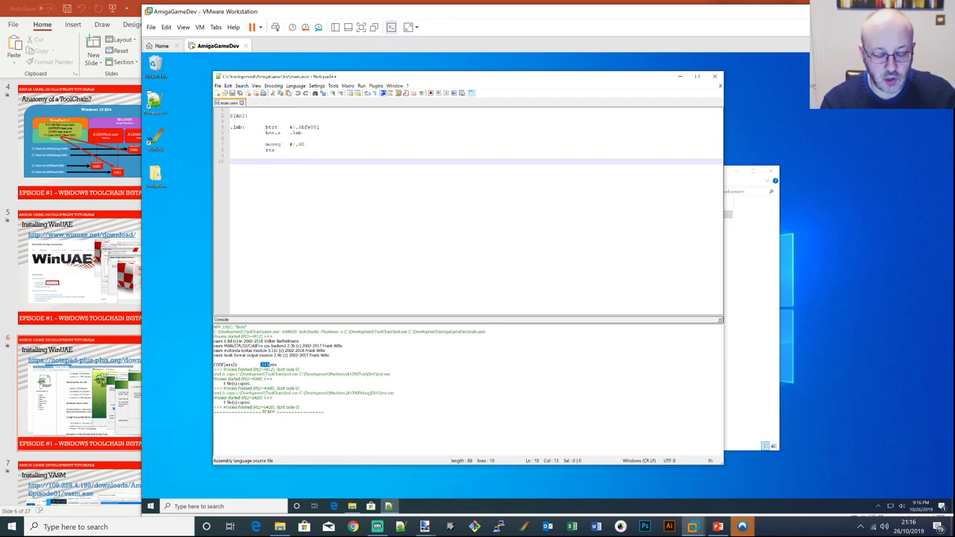
{"action": "key", "text": "F6"}
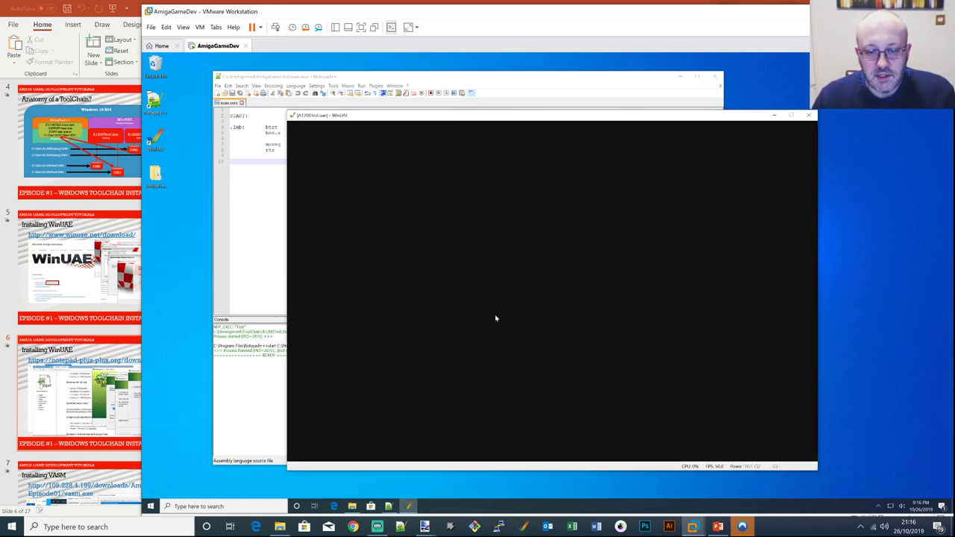
{"action": "left_click", "coordinate": [492, 224]}
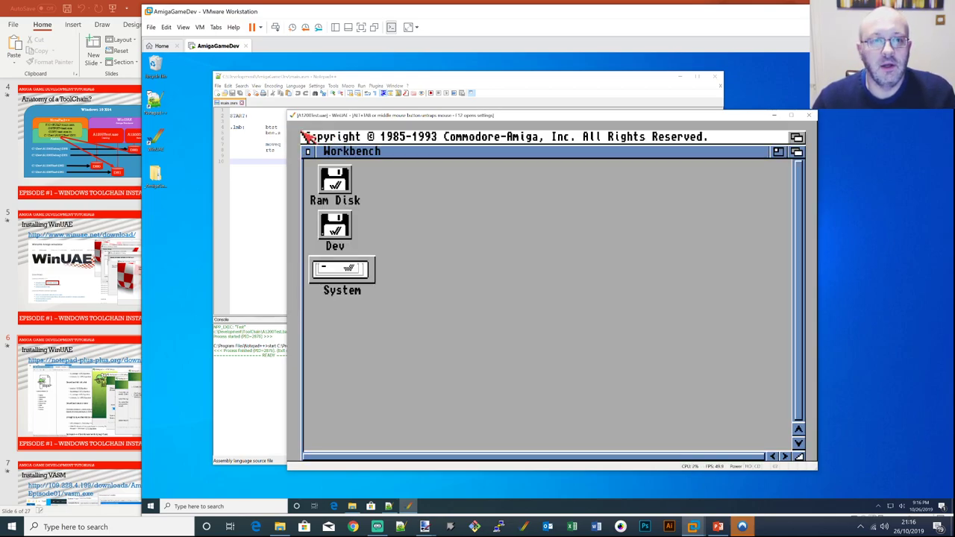
{"action": "middle_click", "coordinate": [770, 160]}
{"action": "left_click", "coordinate": [809, 116]}
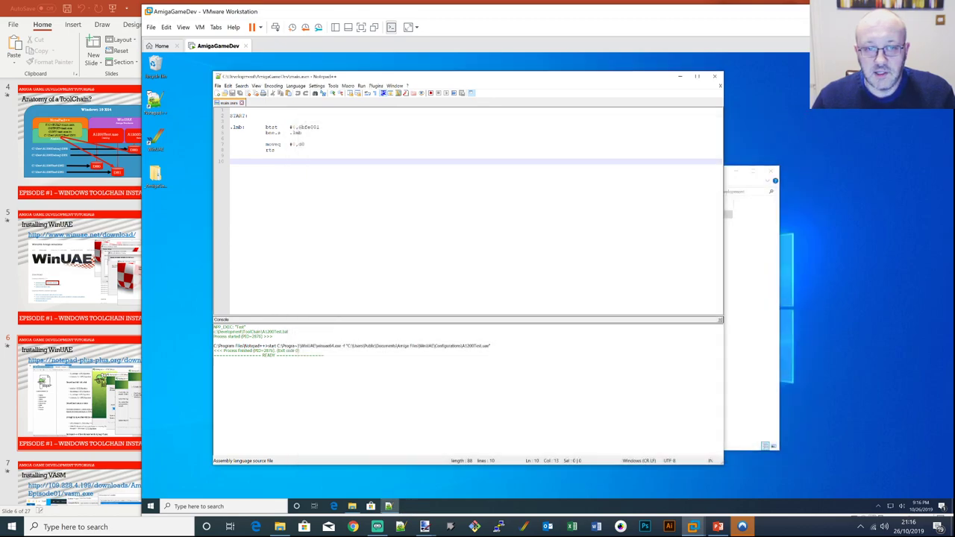
Run the Debug script and enlarge the A1200Debug emulator window so the MonAm debugger is readable
{"action": "left_click", "coordinate": [305, 144]}
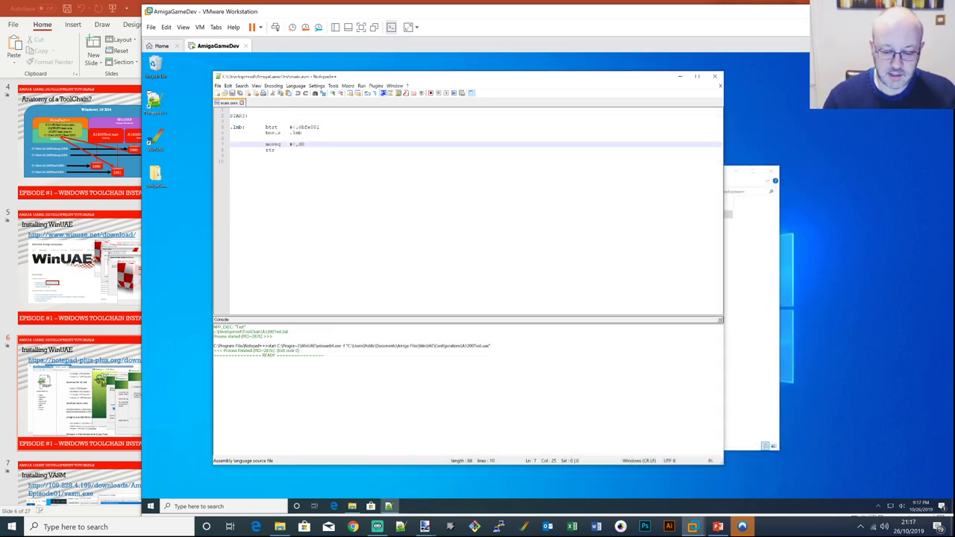
{"action": "key", "text": "shift+F5"}
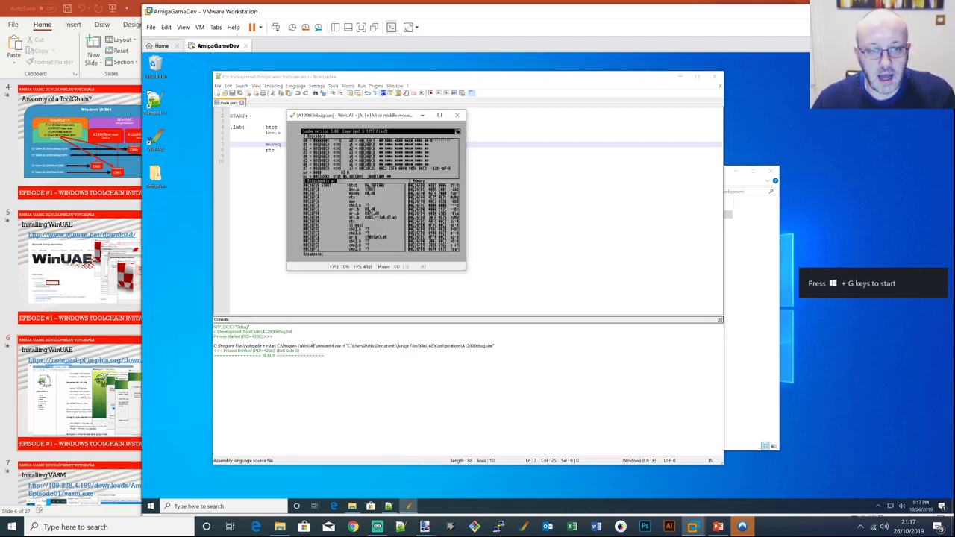
{"action": "left_click_drag", "start_coordinate": [465, 270], "coordinate": [798, 471]}
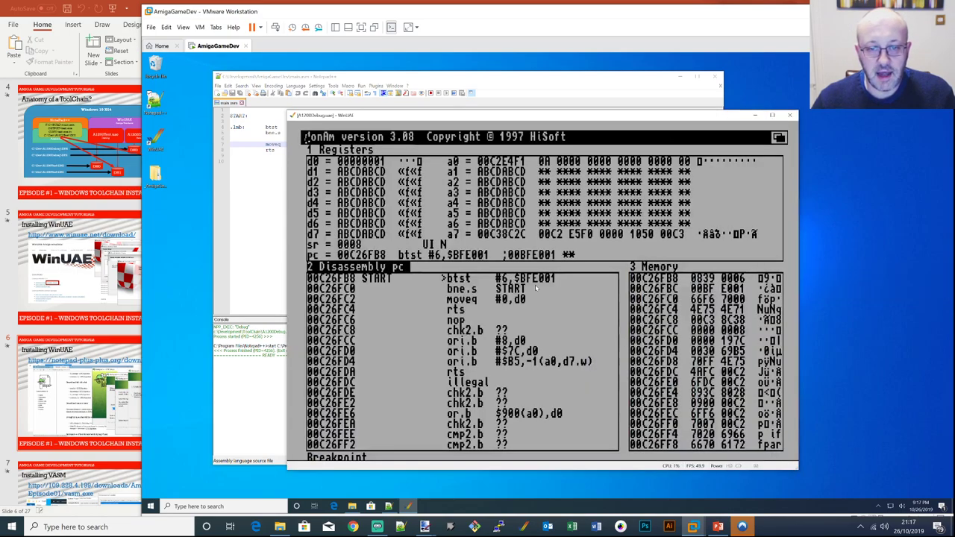
Browse the disassembly in MonAm and trace the btst and bne.s START loop one instruction at a time
{"action": "key", "text": "Down"}
{"action": "key", "text": "Down"}
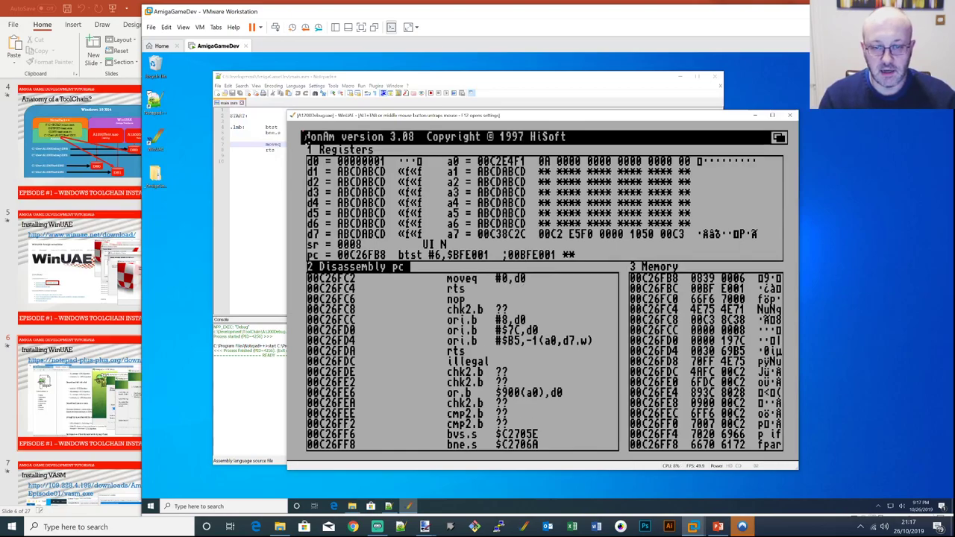
{"action": "key", "text": "Up"}
{"action": "key", "text": "Up"}
{"action": "key", "text": "Up"}
{"action": "key", "text": "Down"}
{"action": "key", "text": "ctrl+z"}
{"action": "key", "text": "ctrl+r"}
{"action": "key", "text": "ctrl+z"}
{"action": "key", "text": "ctrl+z"}
{"action": "key", "text": "ctrl+z"}
{"action": "key", "text": "ctrl+z"}
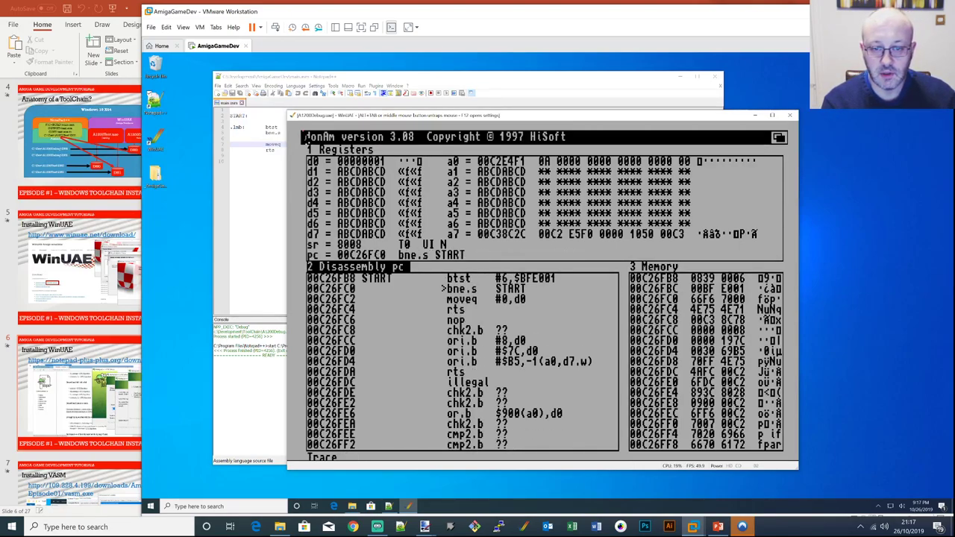
{"action": "key", "text": "ctrl+z"}
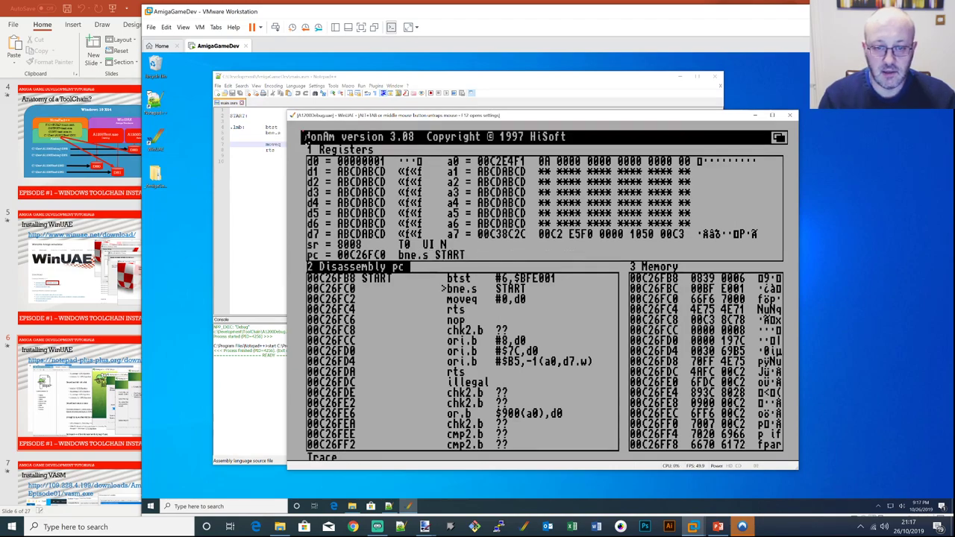
Run the program to a breakpoint at moveq #0,d0 and trace on through the rts instruction
{"action": "key", "text": "ctrl+a"}
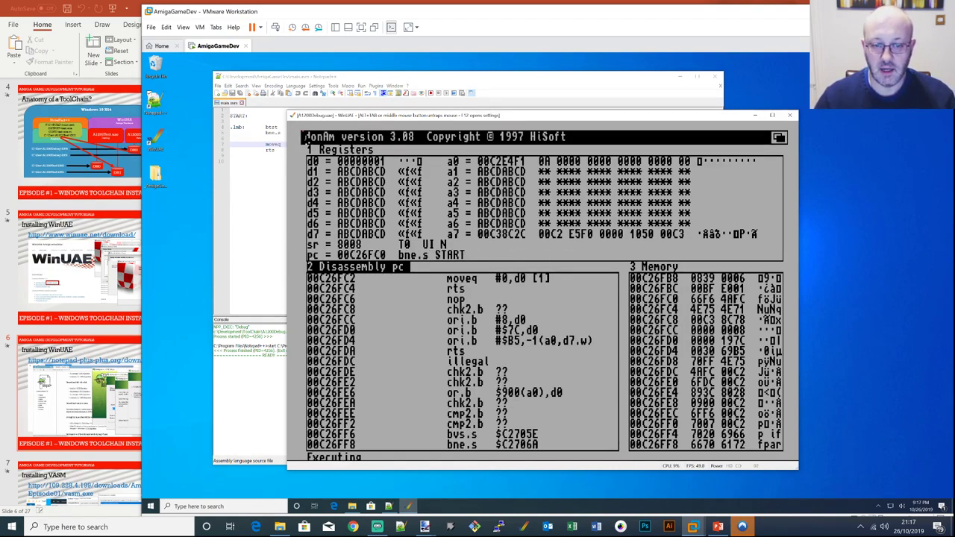
{"action": "key", "text": "ctrl+r"}
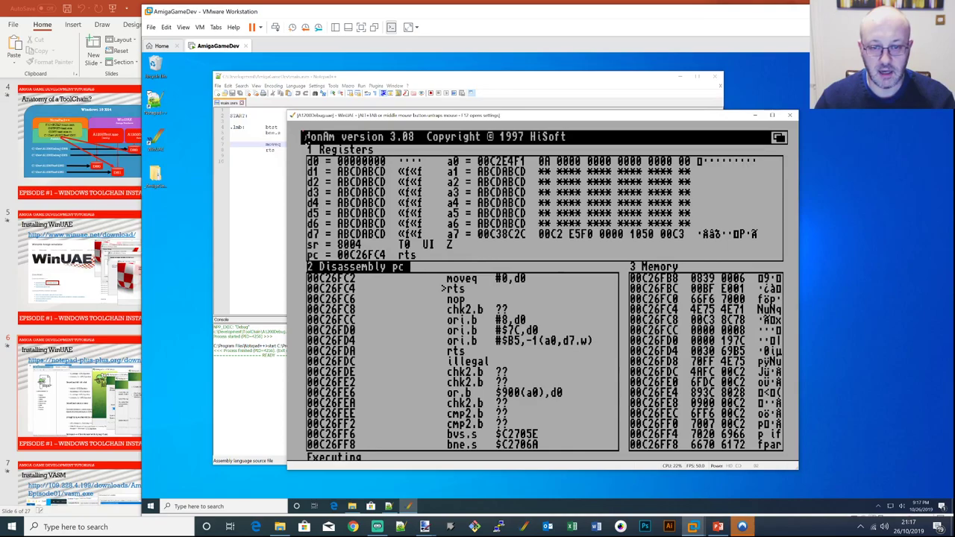
{"action": "key", "text": "ctrl+z"}
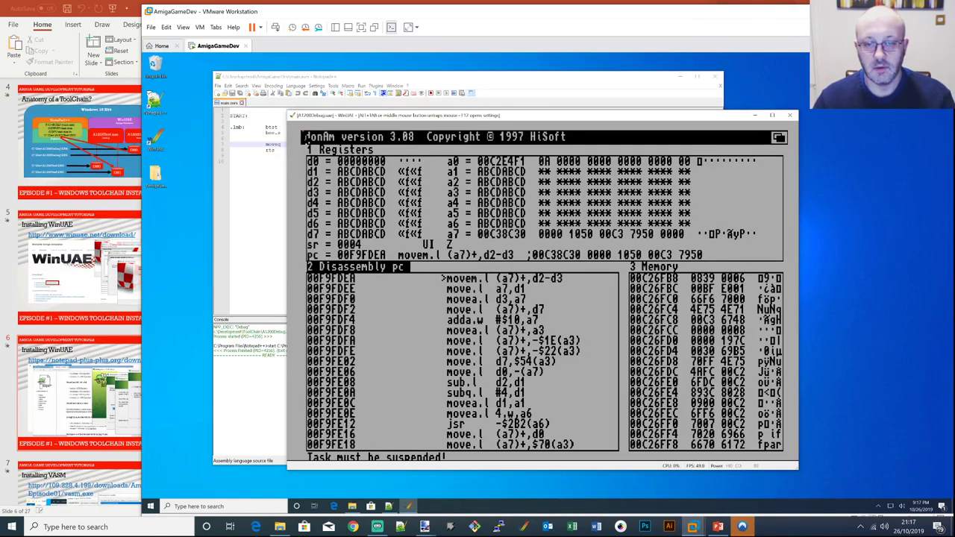
Quit the MonAm debugger back to Workbench and close the A1200Debug emulator
{"action": "middle_click", "coordinate": [535, 282]}
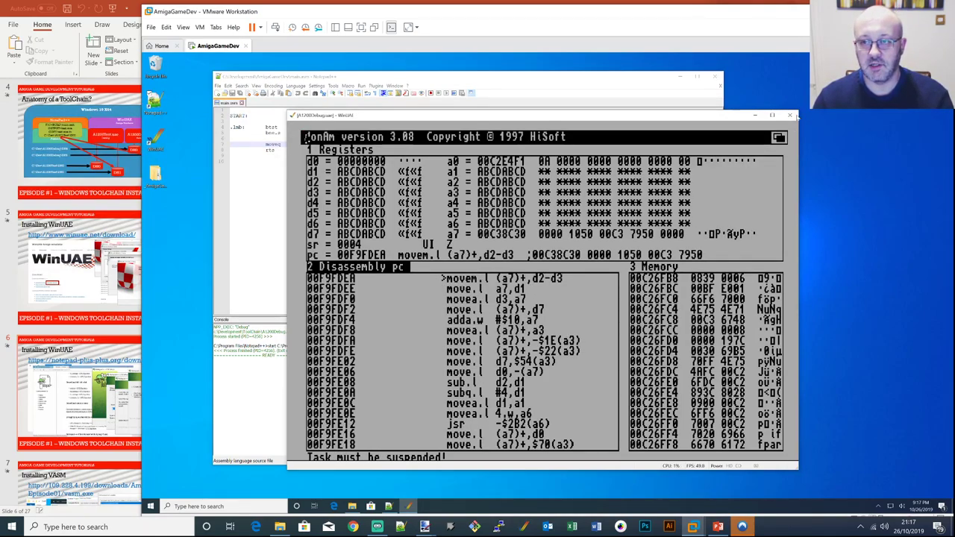
{"action": "left_click", "coordinate": [390, 138]}
{"action": "key", "text": "ctrl+c"}
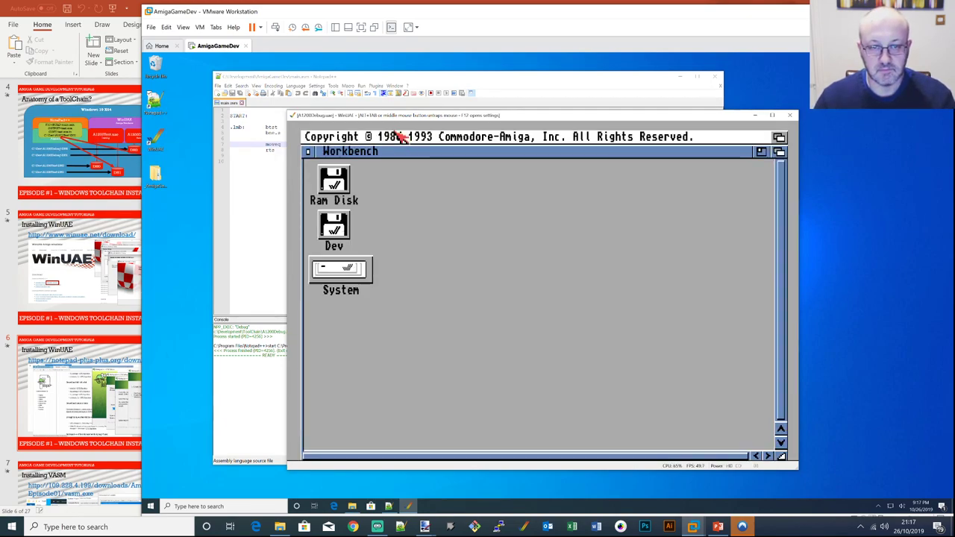
{"action": "middle_click", "coordinate": [400, 138]}
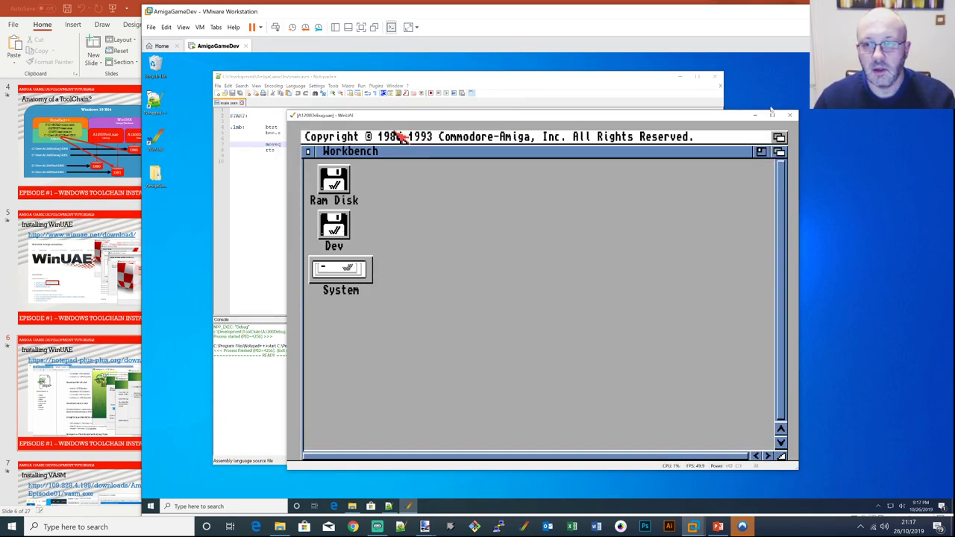
{"action": "left_click", "coordinate": [790, 115]}
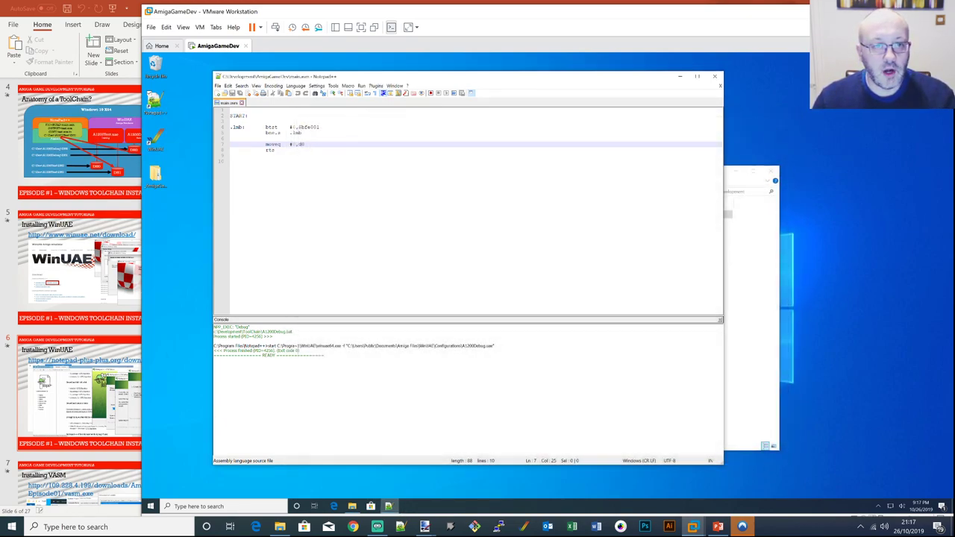
Review the whole main.asm routine from the .lmb label to the final rts instruction
{"action": "left_click", "coordinate": [275, 150]}
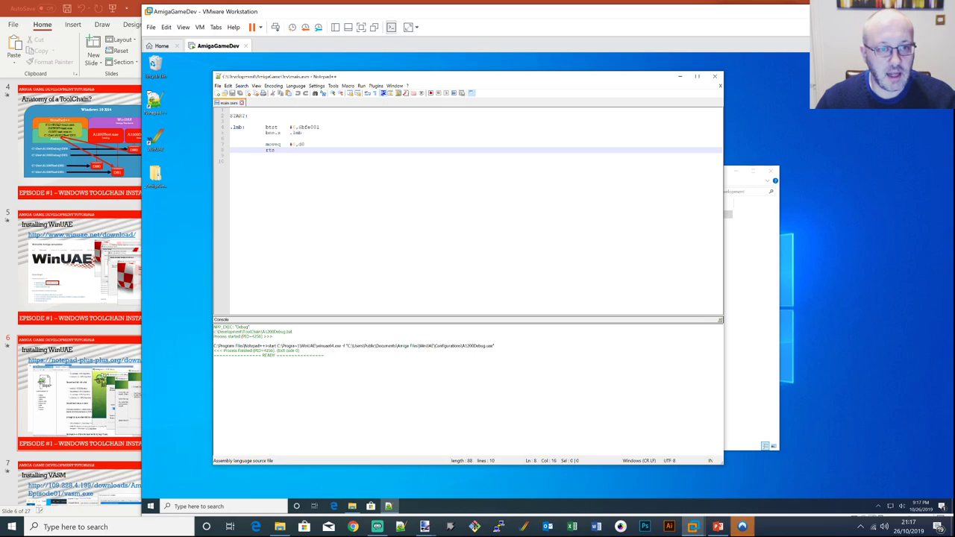
{"action": "key", "text": "shift+Up"}
{"action": "key", "text": "shift+Up"}
{"action": "key", "text": "shift+Up"}
{"action": "key", "text": "shift+Up"}
{"action": "key", "text": "shift+Up"}
{"action": "key", "text": "shift+Up"}
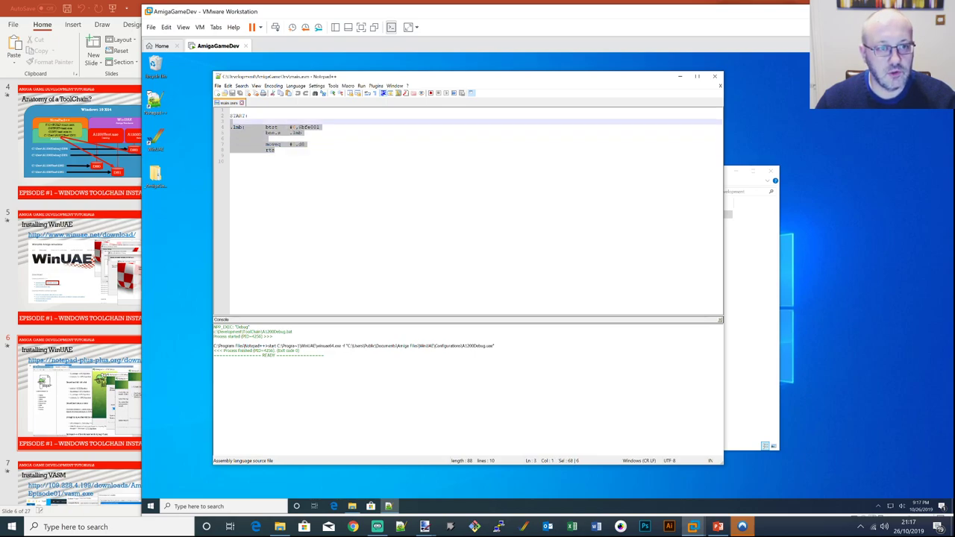
{"action": "left_click", "coordinate": [311, 135]}
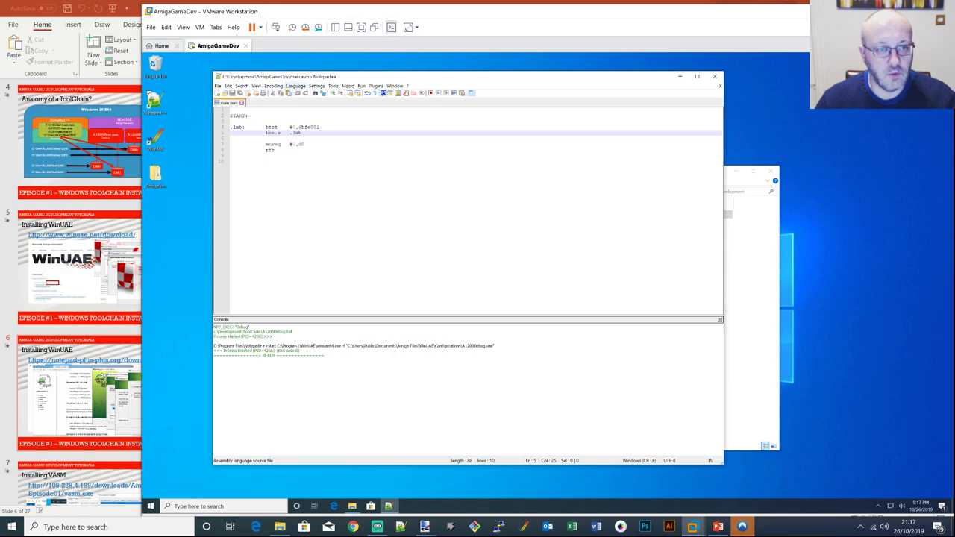
Open the M68K.xml web link from the Download Links folder of Episode 1 - Toolchain Setup
{"action": "left_click", "coordinate": [157, 176]}
{"action": "double_click", "coordinate": [157, 176]}
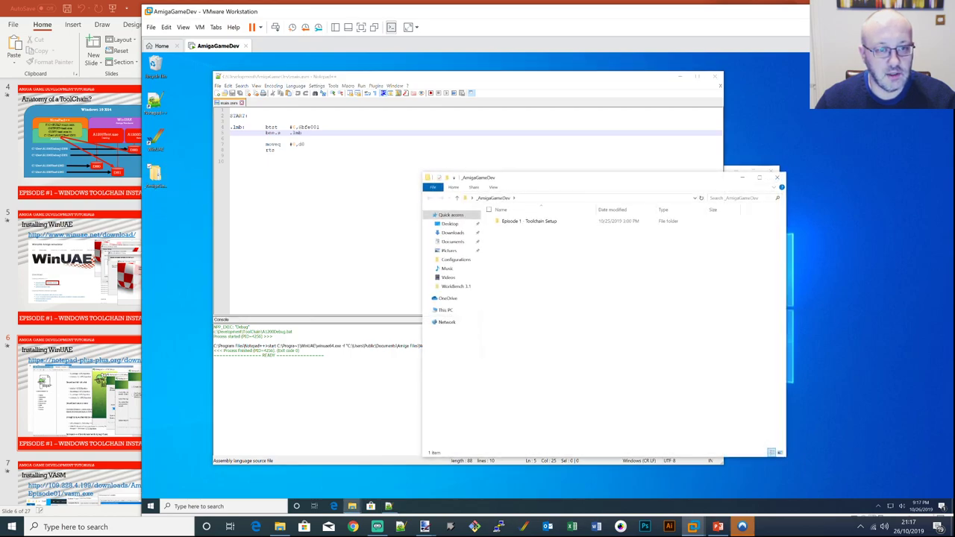
{"action": "double_click", "coordinate": [519, 224]}
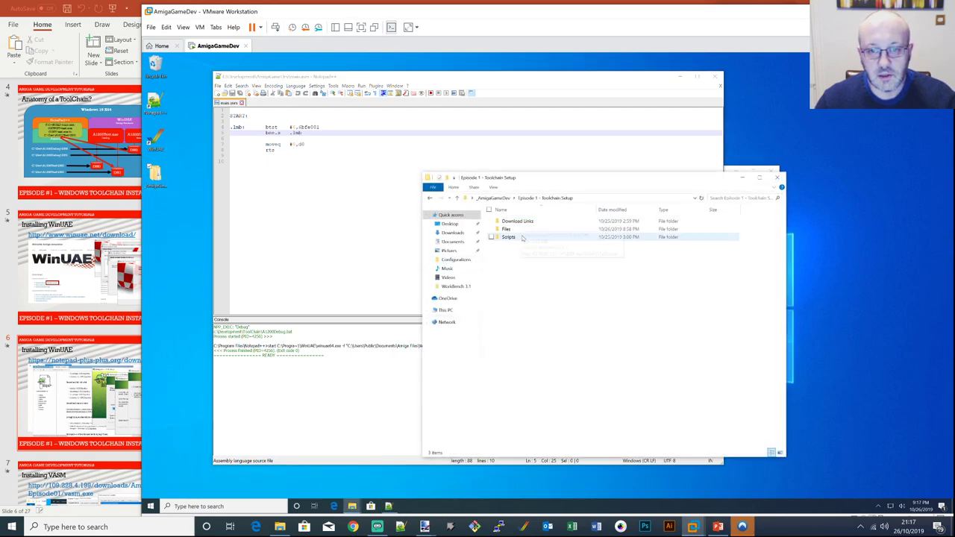
{"action": "double_click", "coordinate": [512, 230]}
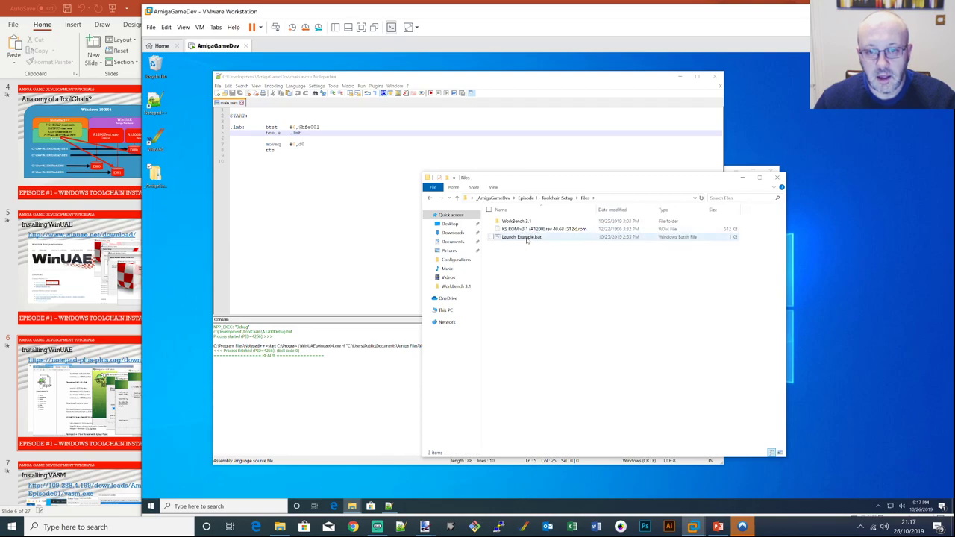
{"action": "left_click", "coordinate": [541, 197]}
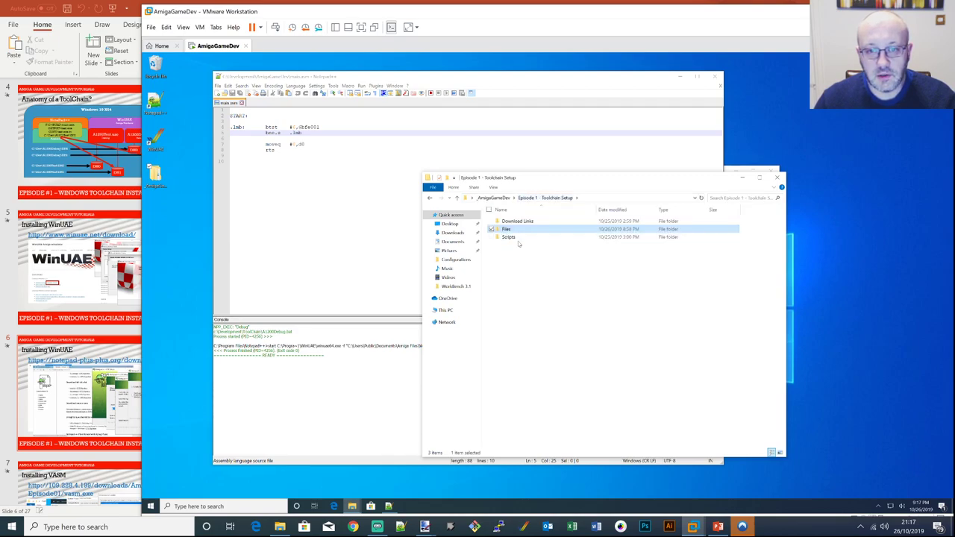
{"action": "double_click", "coordinate": [515, 221]}
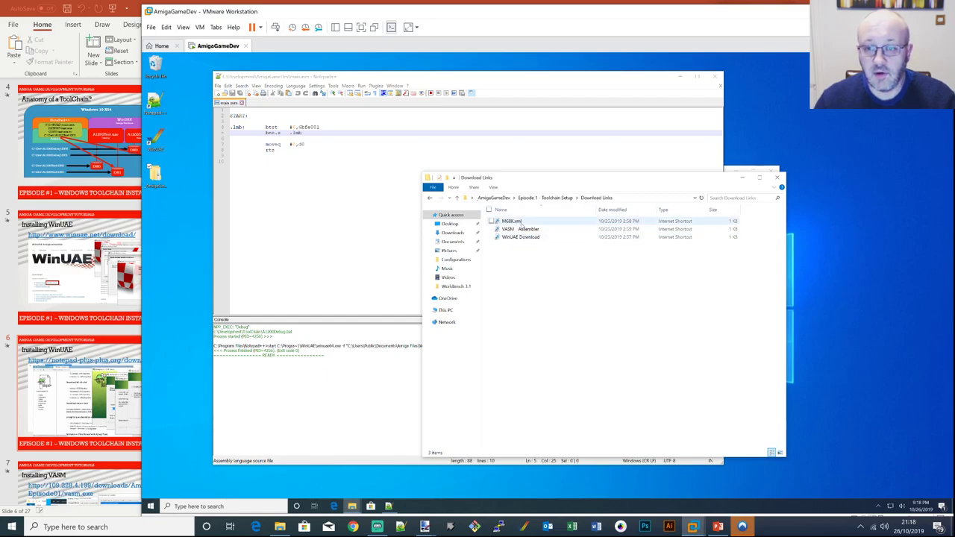
{"action": "double_click", "coordinate": [520, 222]}
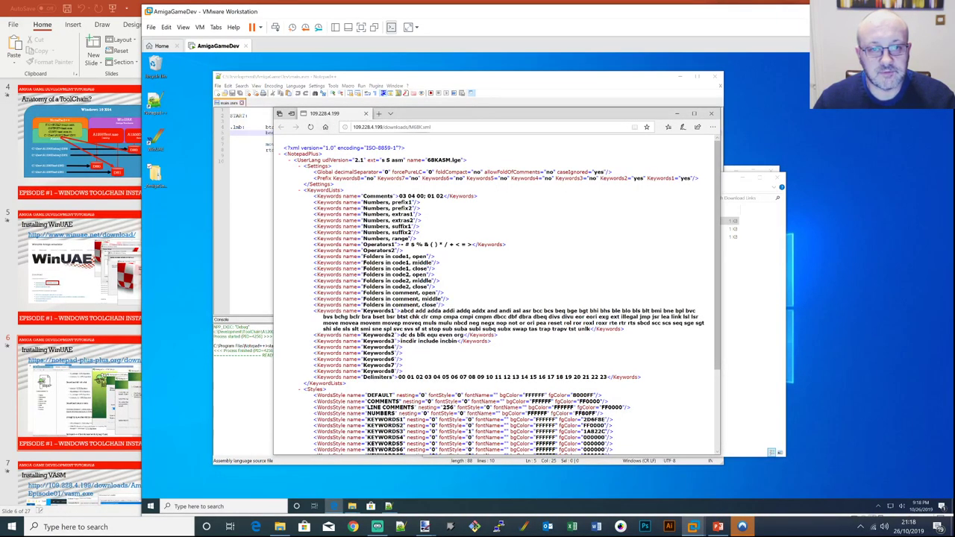
Go up to the server's downloads index and save M68K.xml into C:\Development\ToolChain
{"action": "double_click", "coordinate": [419, 127]}
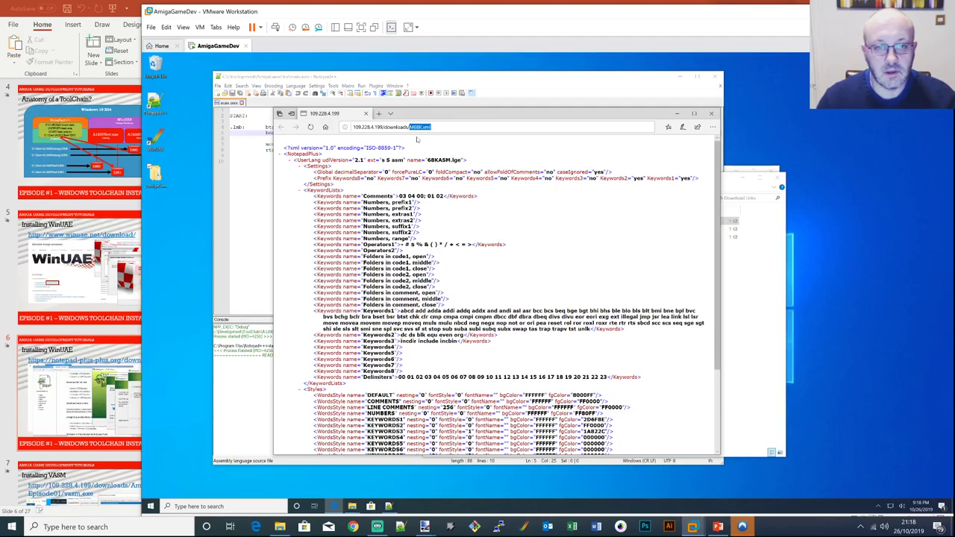
{"action": "key", "text": "BackSpace"}
{"action": "key", "text": "Return"}
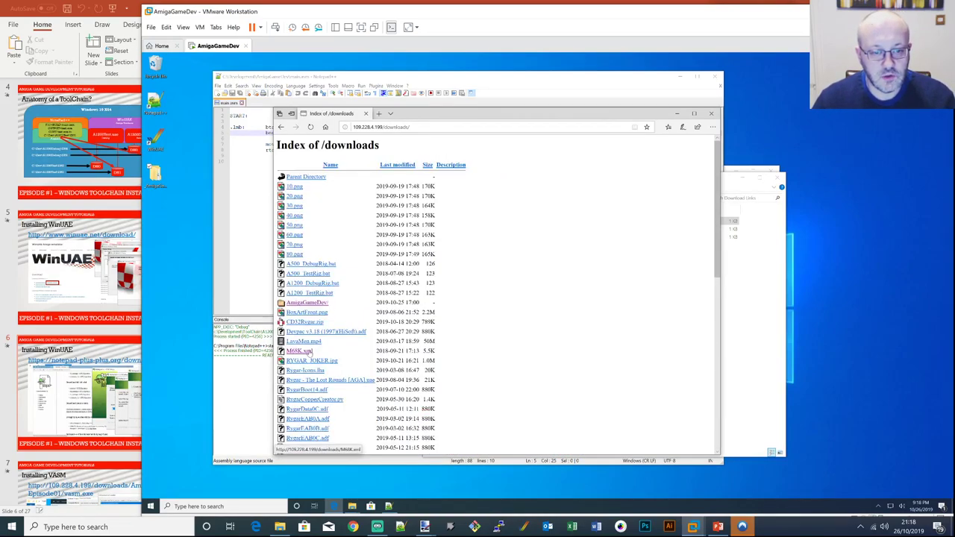
{"action": "right_click", "coordinate": [307, 352]}
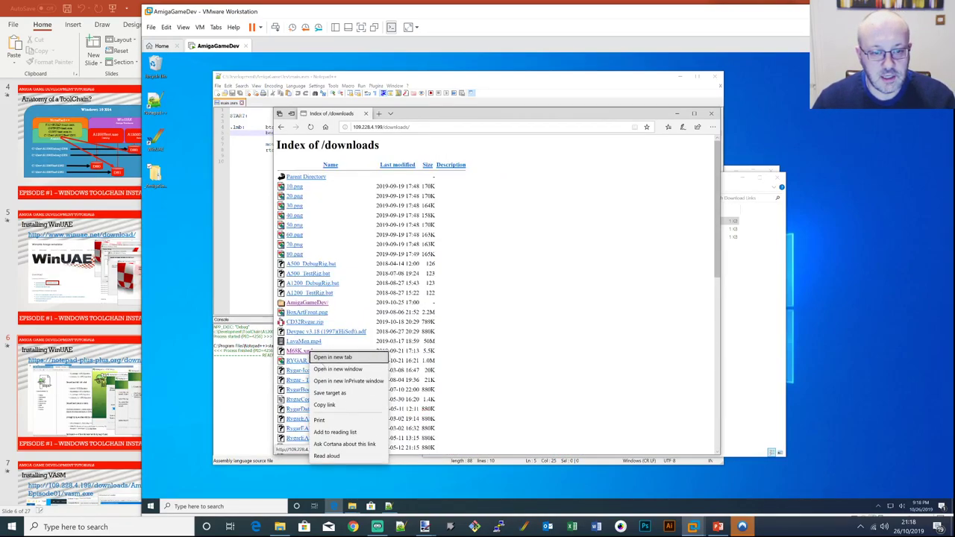
{"action": "left_click", "coordinate": [342, 395]}
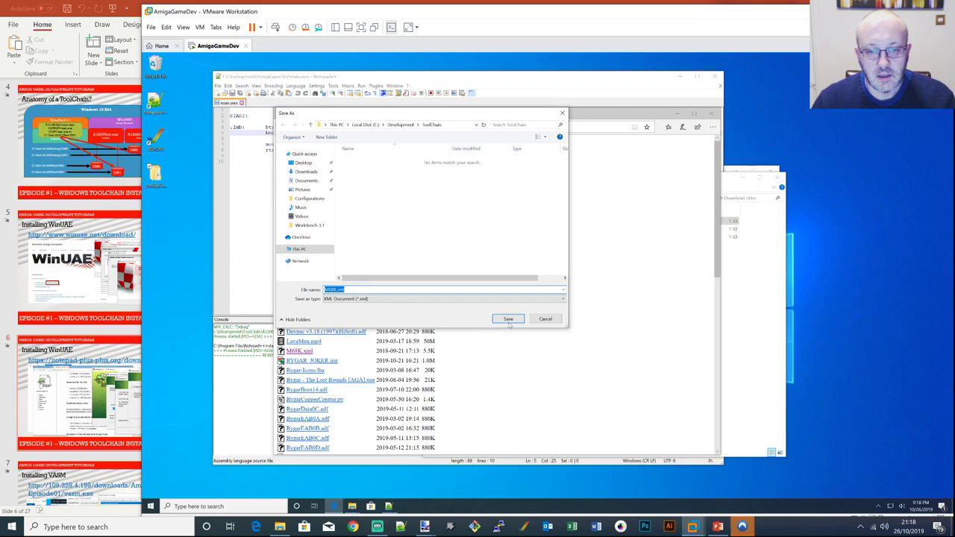
{"action": "left_click", "coordinate": [508, 320]}
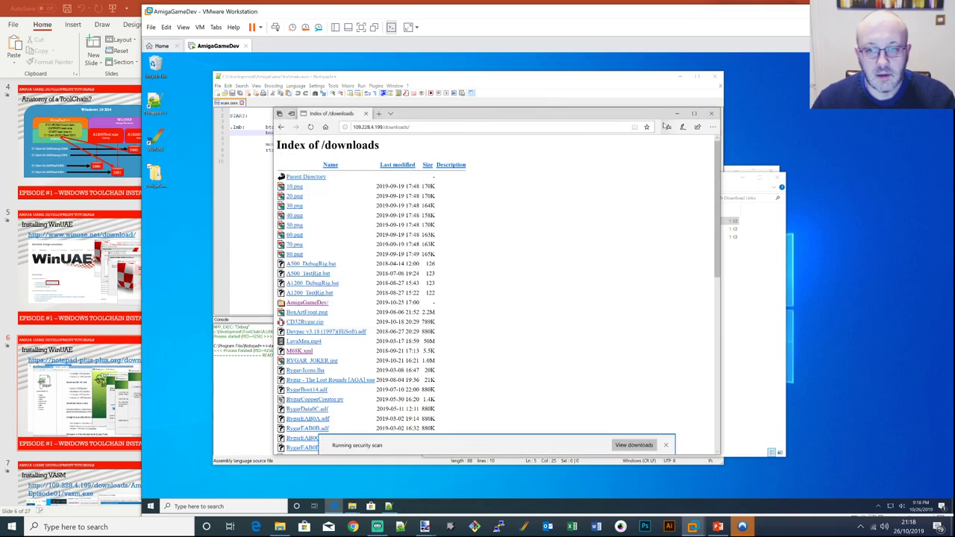
{"action": "left_click", "coordinate": [677, 113]}
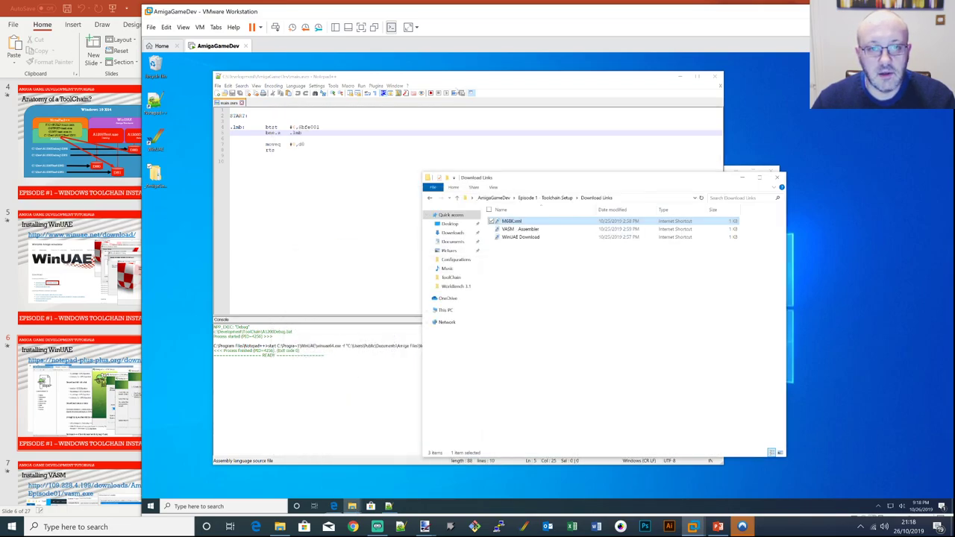
Switch to Notepad++ and import M68K.xml from the ToolChain folder as a user-defined language
{"action": "left_click", "coordinate": [445, 88]}
{"action": "left_click", "coordinate": [296, 85]}
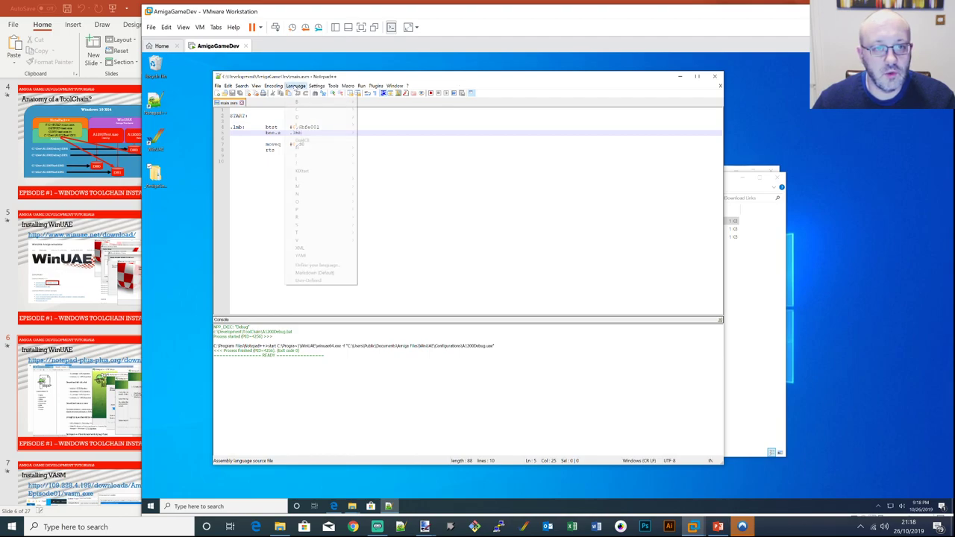
{"action": "left_click", "coordinate": [333, 266]}
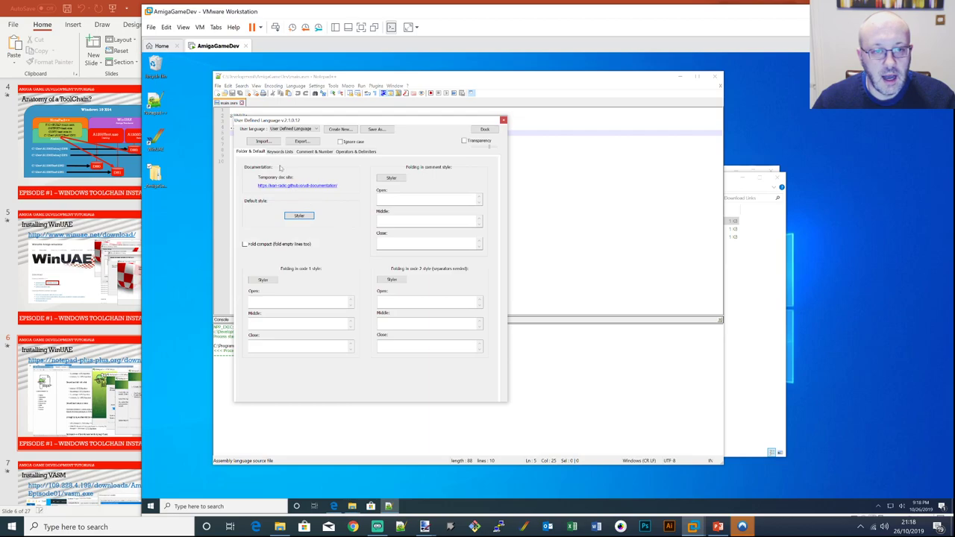
{"action": "left_click", "coordinate": [269, 143]}
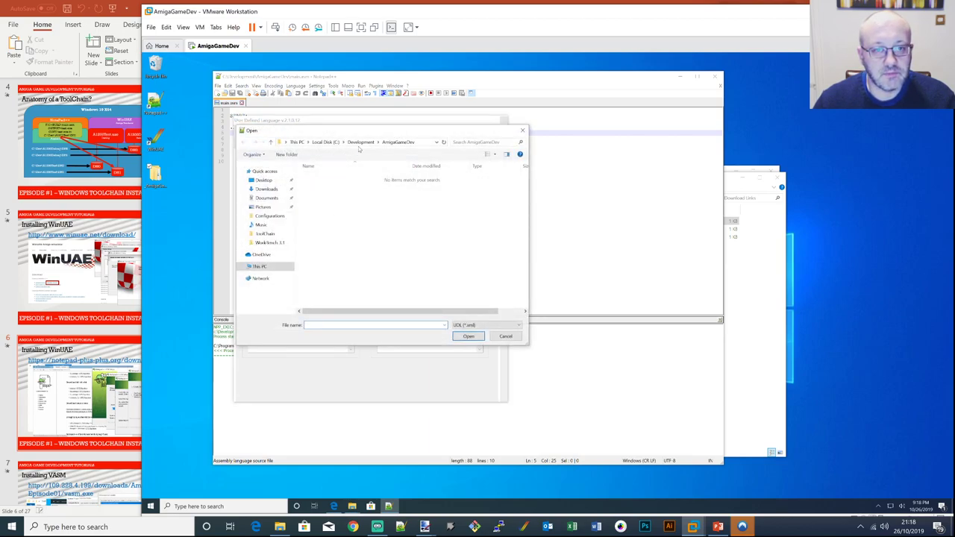
{"action": "left_click", "coordinate": [360, 142]}
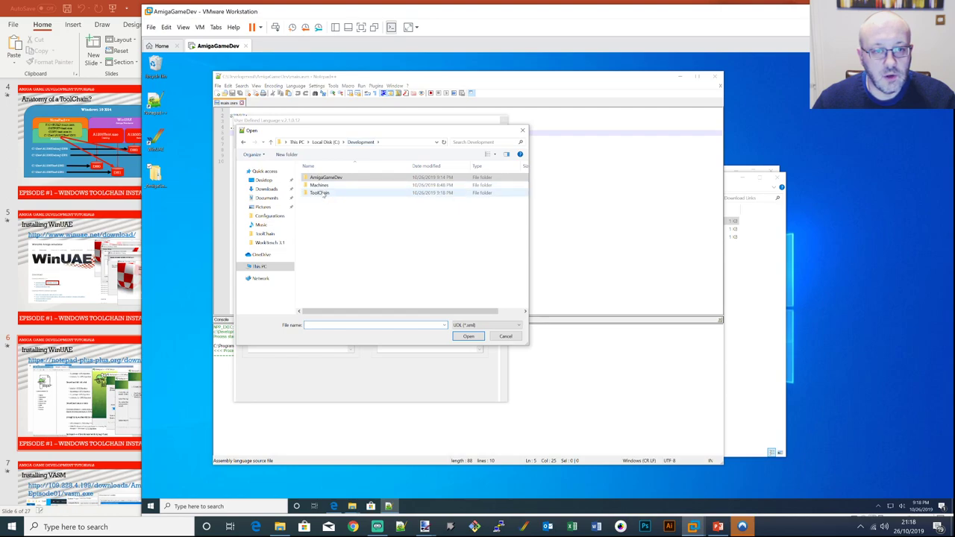
{"action": "double_click", "coordinate": [321, 193]}
{"action": "double_click", "coordinate": [321, 178]}
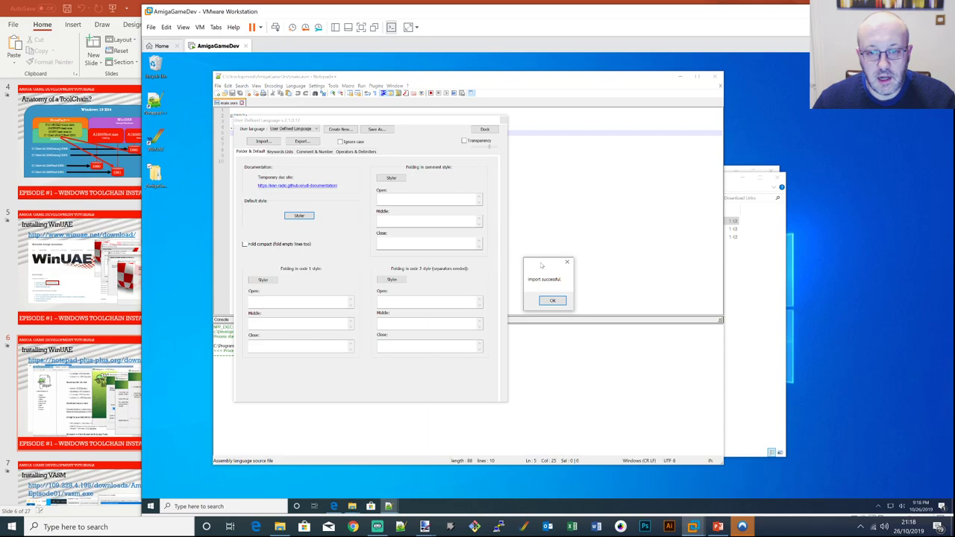
{"action": "left_click_drag", "start_coordinate": [542, 265], "coordinate": [364, 222]}
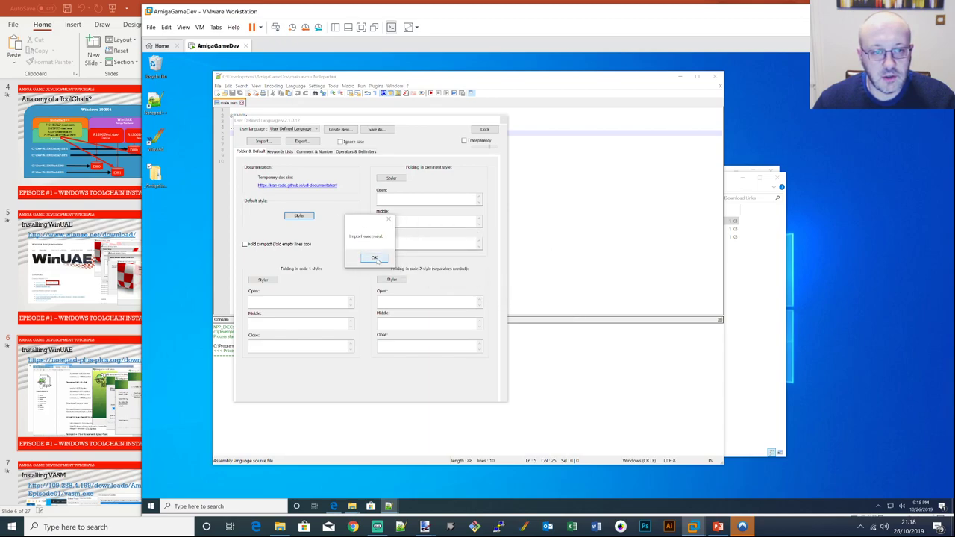
{"action": "left_click", "coordinate": [375, 258]}
{"action": "left_click", "coordinate": [503, 121]}
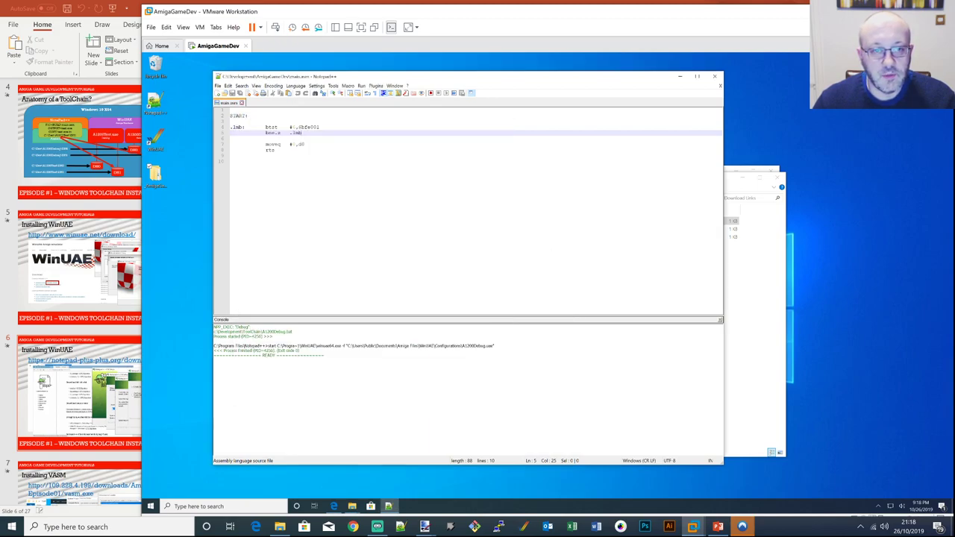
Close Notepad++ and launch it again from the desktop
{"action": "left_click", "coordinate": [274, 150]}
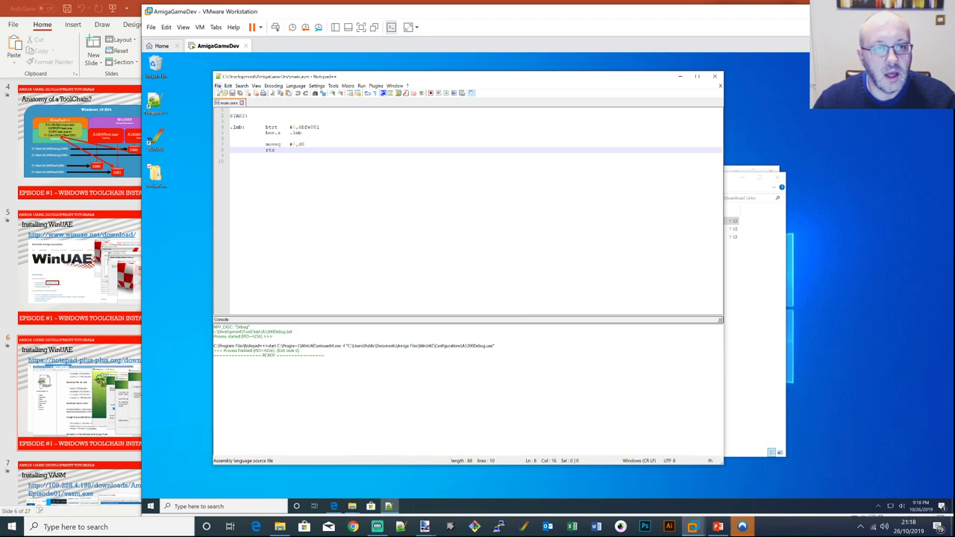
{"action": "left_click", "coordinate": [218, 86]}
{"action": "left_click", "coordinate": [531, 136]}
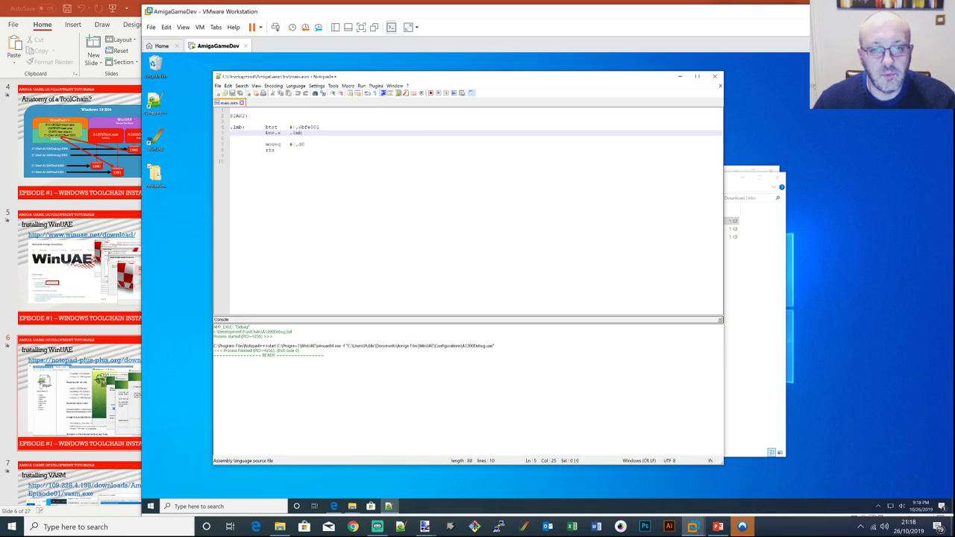
{"action": "left_click", "coordinate": [714, 77]}
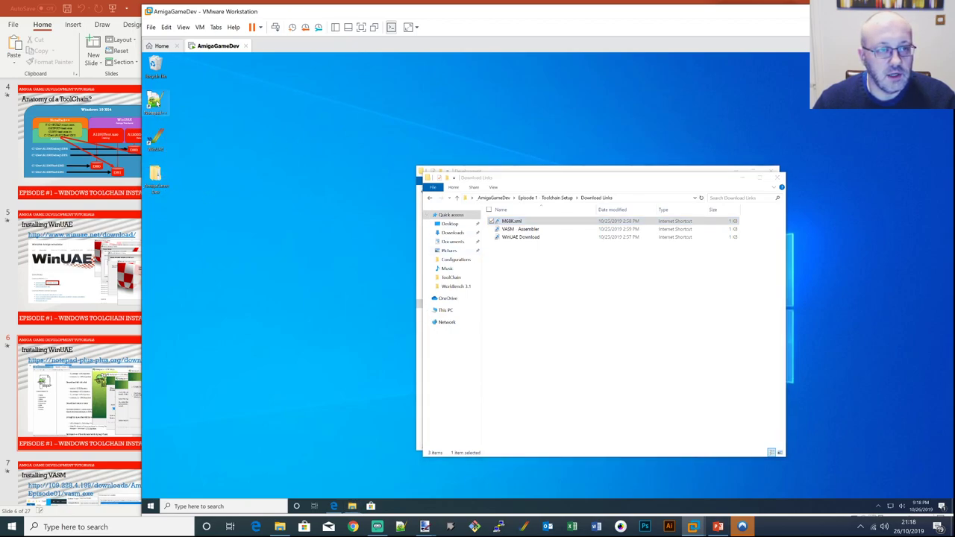
{"action": "double_click", "coordinate": [156, 103]}
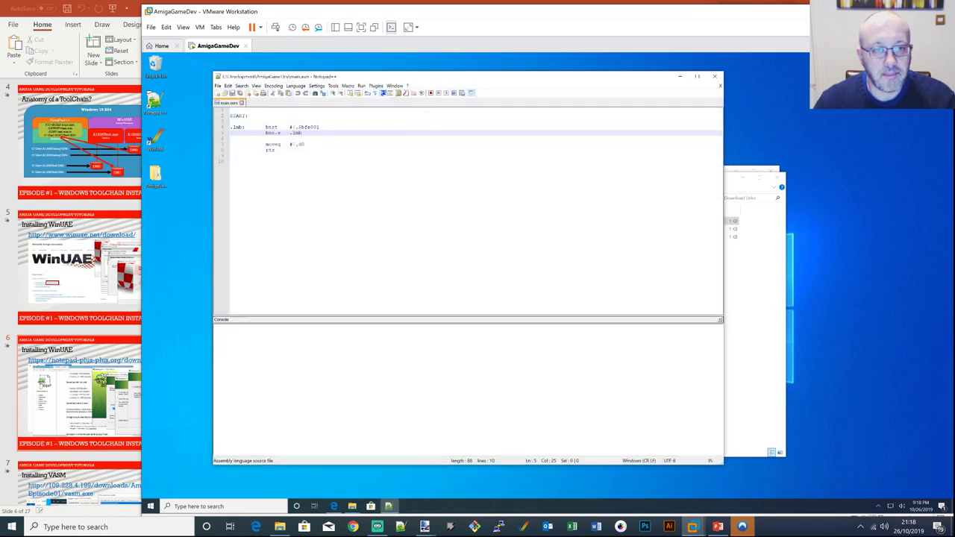
Open main.asm from the AmigaGameDev folder again
{"action": "left_click", "coordinate": [275, 150]}
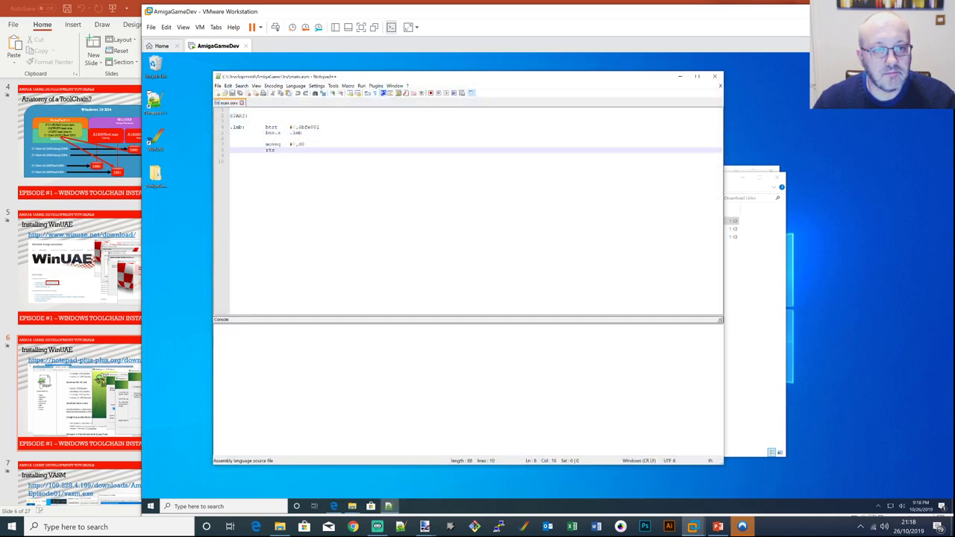
{"action": "left_click", "coordinate": [218, 85]}
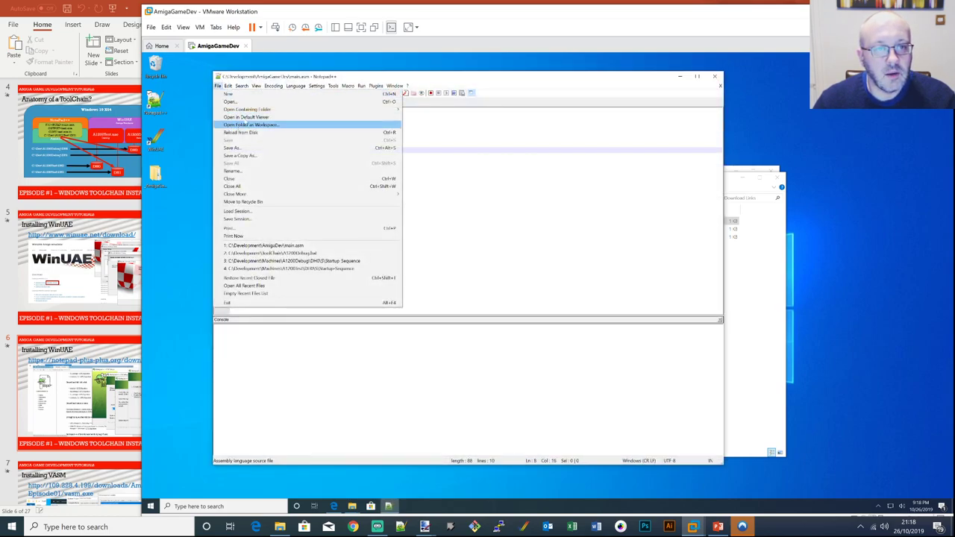
{"action": "left_click", "coordinate": [244, 106]}
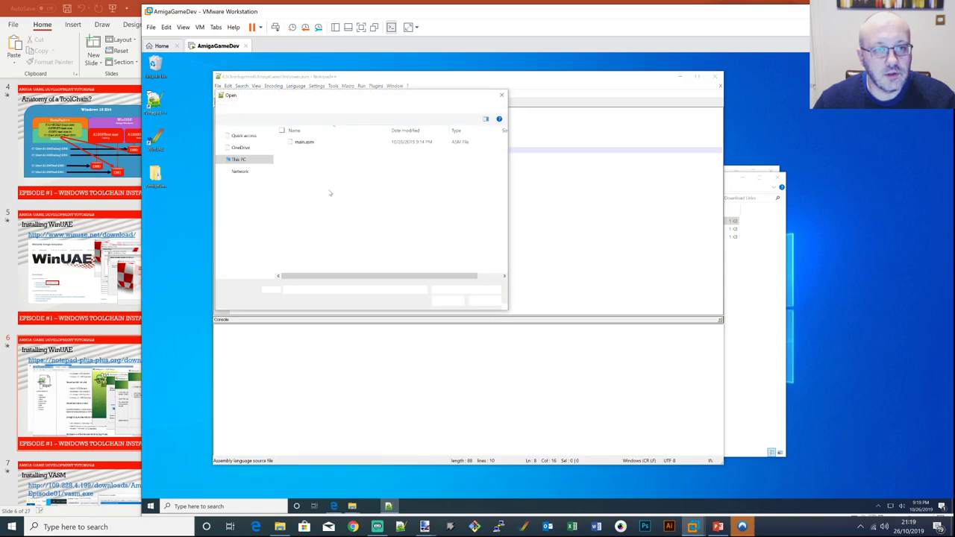
{"action": "double_click", "coordinate": [303, 141]}
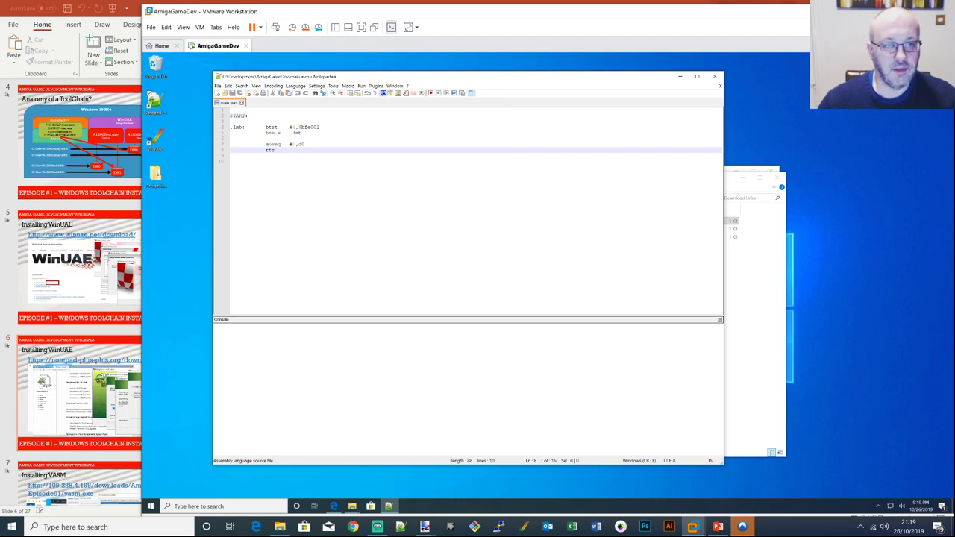
Apply the 68KASM.lge syntax language to main.asm
{"action": "left_click", "coordinate": [321, 127]}
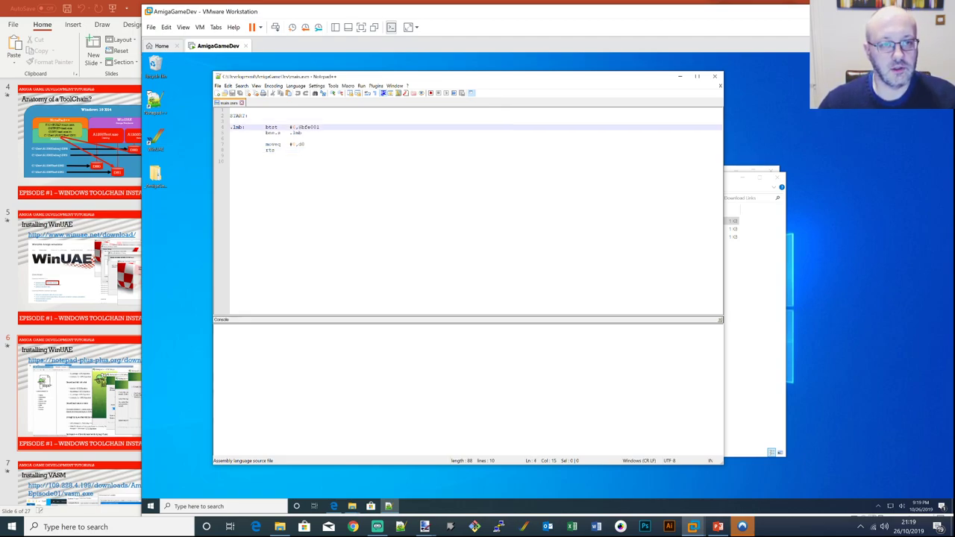
{"action": "key", "text": "ctrl+shift+Left"}
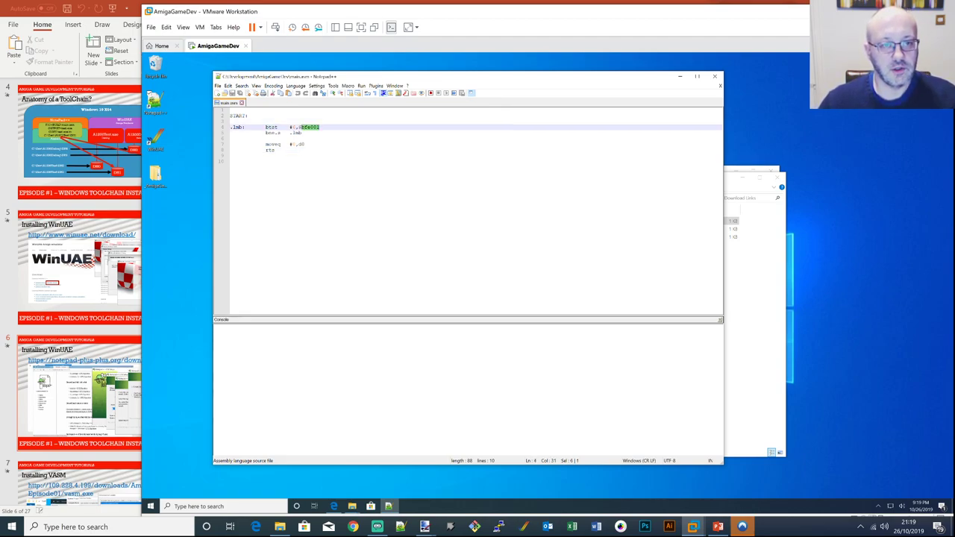
{"action": "left_click", "coordinate": [296, 85]}
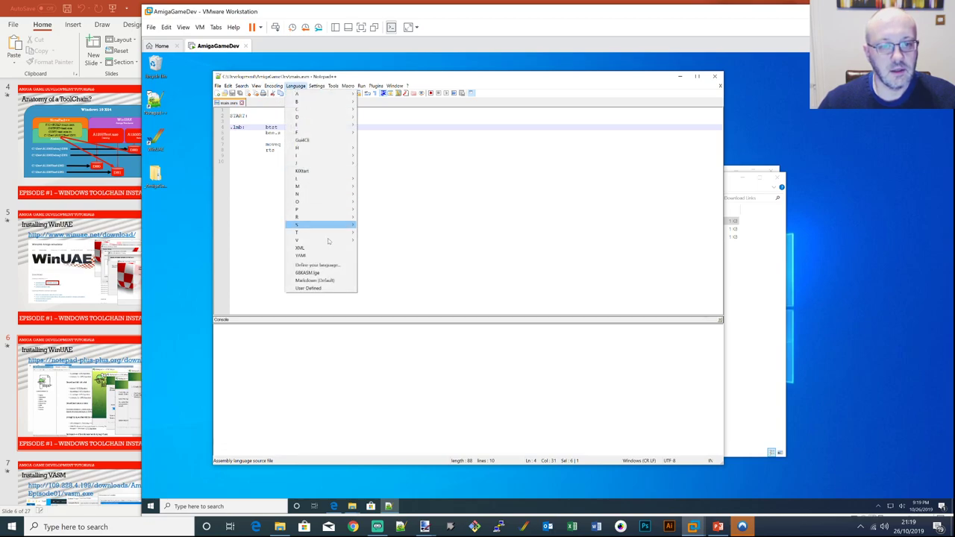
{"action": "left_click", "coordinate": [310, 272]}
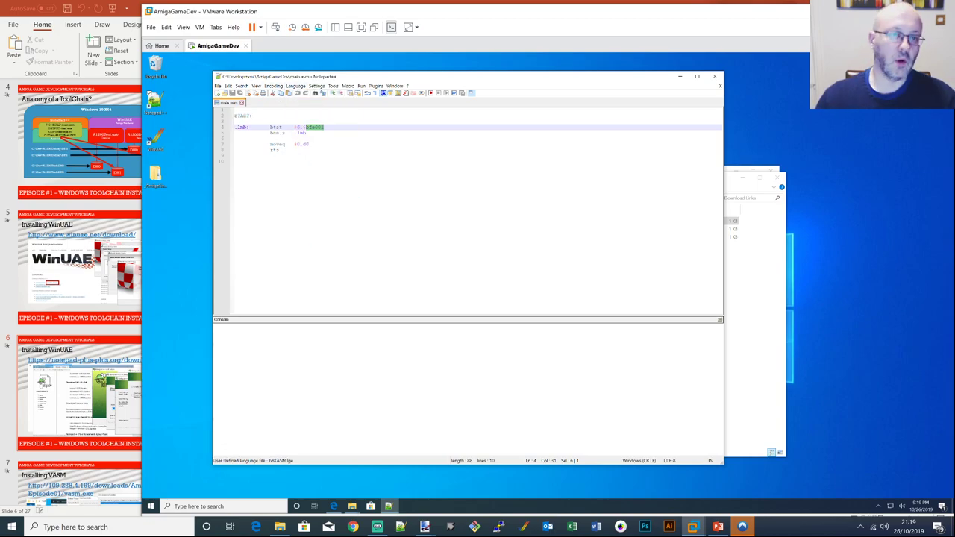
Examine the language selection, the syntax colouring of the main.asm code and the available view options
{"action": "left_click", "coordinate": [295, 86]}
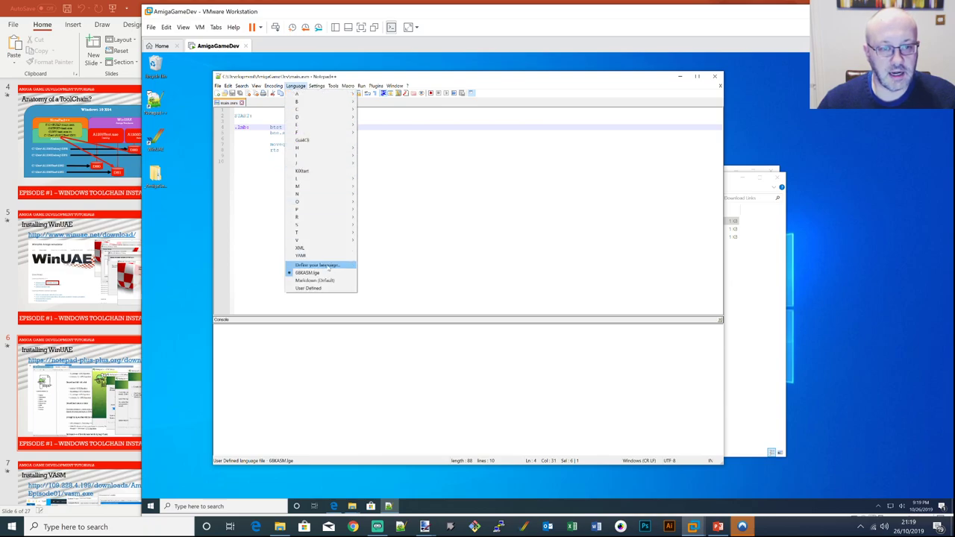
{"action": "left_click", "coordinate": [412, 170]}
{"action": "key", "text": "shift+Up"}
{"action": "key", "text": "shift+Up"}
{"action": "key", "text": "shift+Up"}
{"action": "key", "text": "shift+Up"}
{"action": "key", "text": "shift+Up"}
{"action": "key", "text": "shift+Up"}
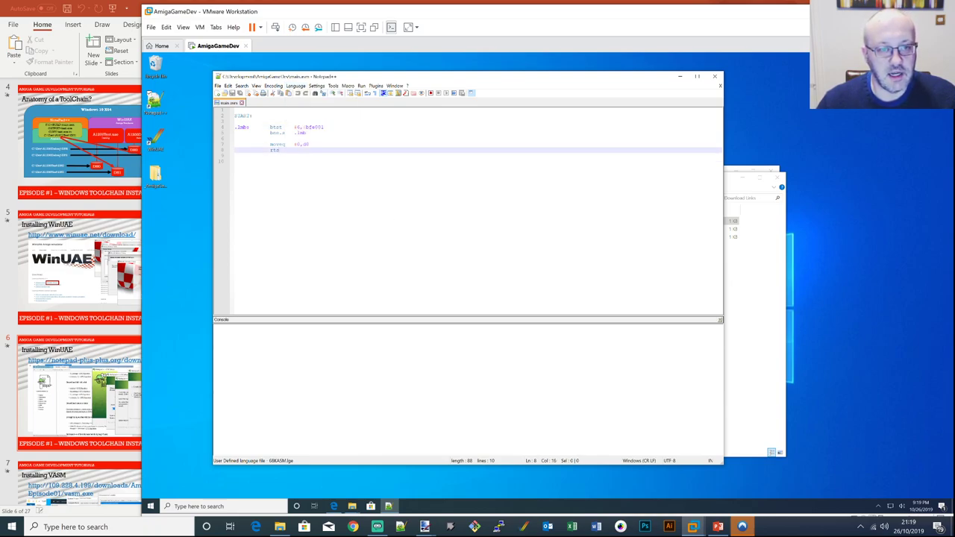
{"action": "key", "text": "shift+Home"}
{"action": "left_click", "coordinate": [271, 161]}
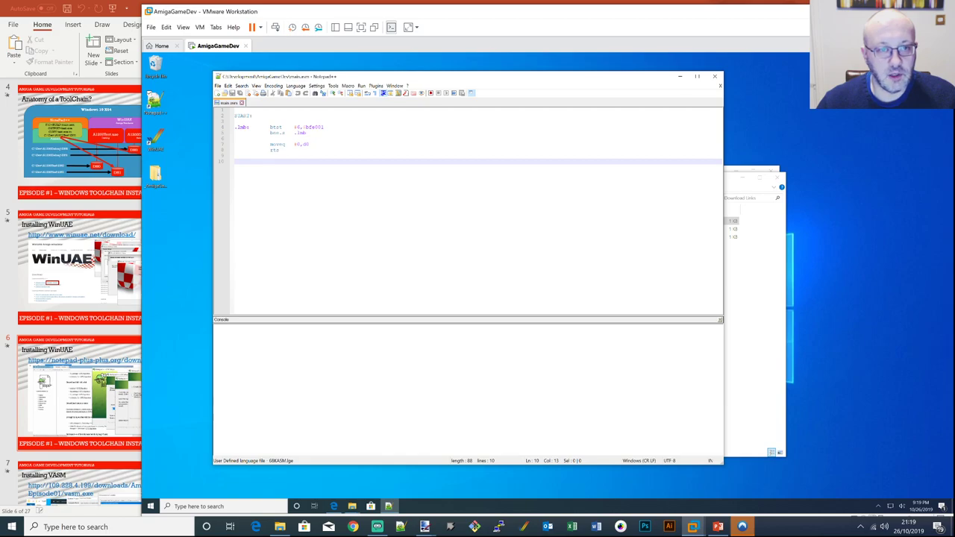
{"action": "left_click", "coordinate": [256, 85]}
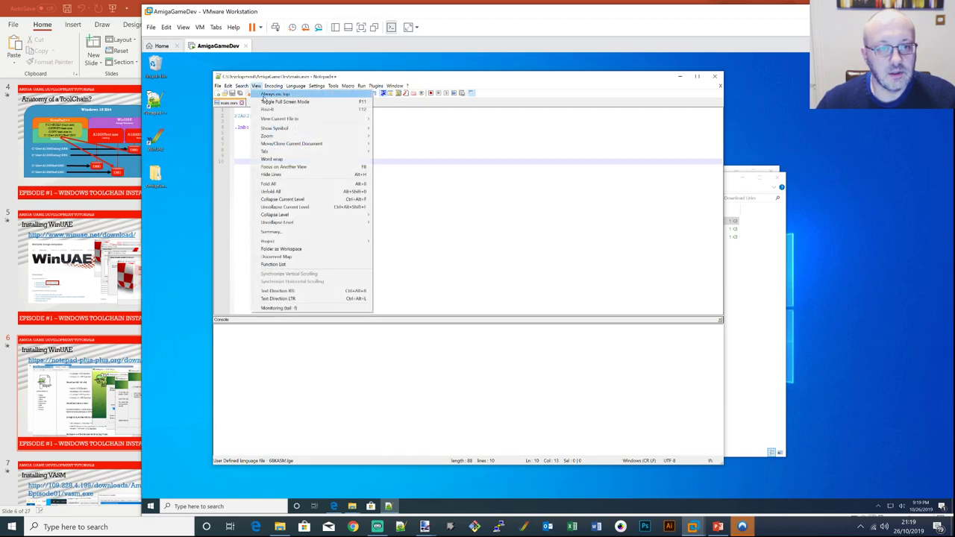
{"action": "left_click", "coordinate": [437, 228]}
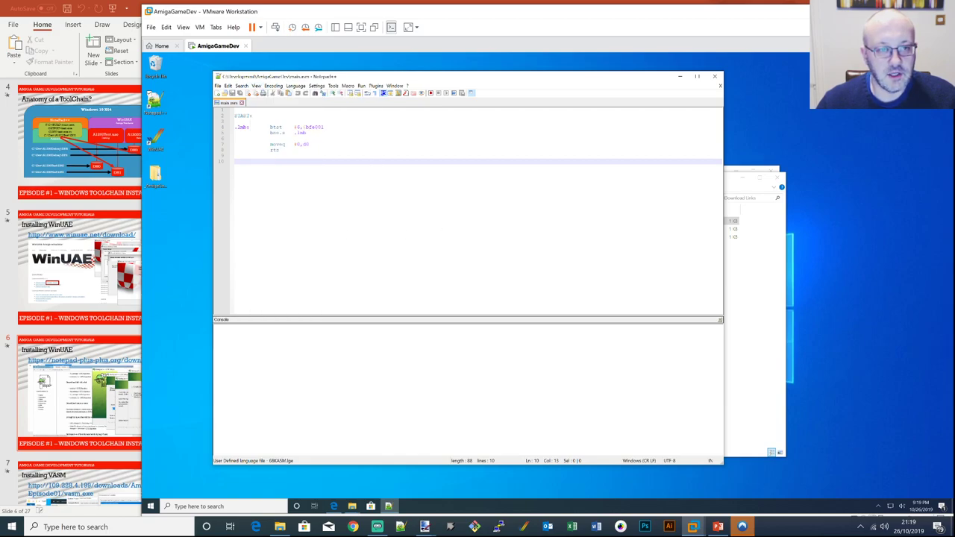